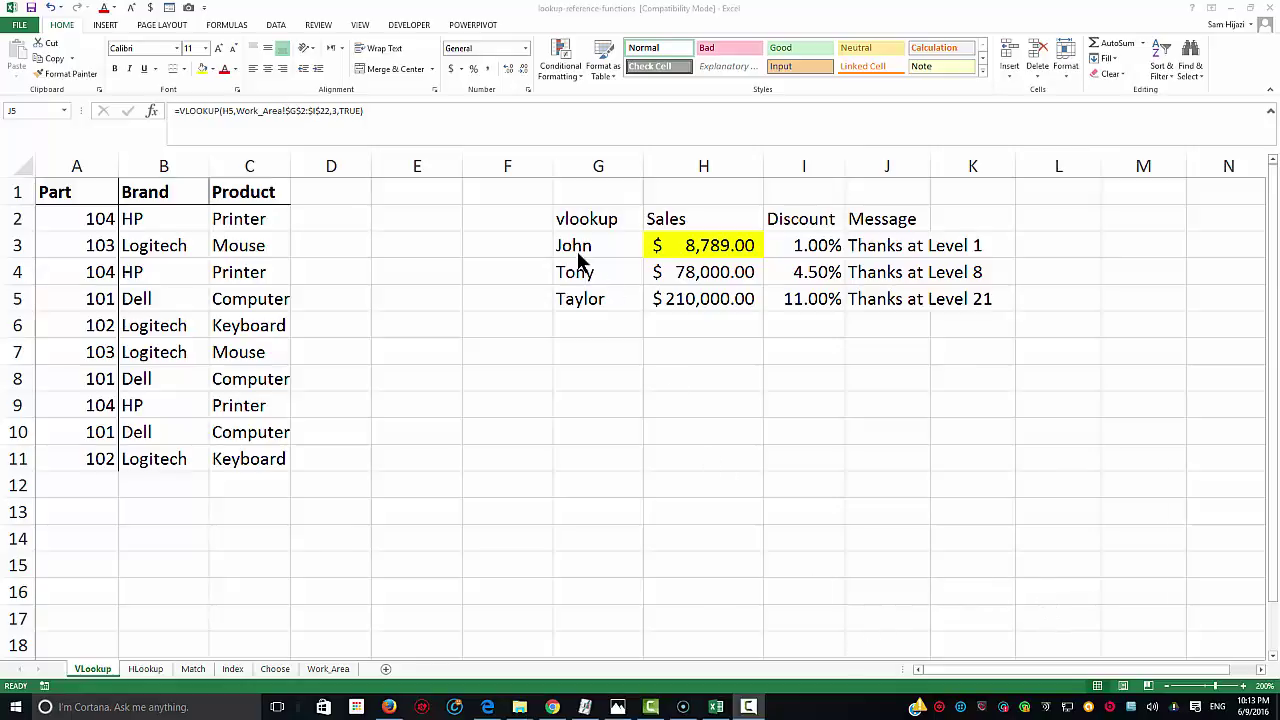
On the HLookup sheet, delete the contents of the lookup table D4:H6 and the Product values in B2:B11
key(alt+Tab)
click(578, 219)
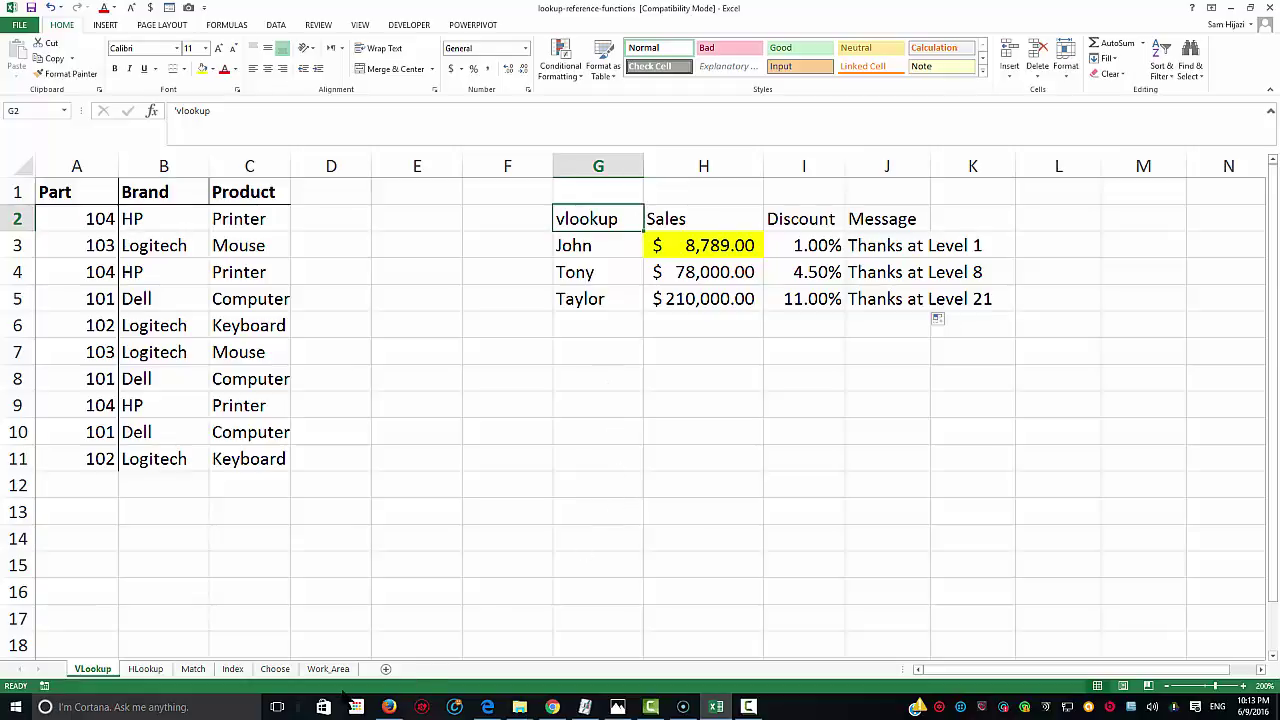
click(145, 669)
drag(152, 210, 339, 236)
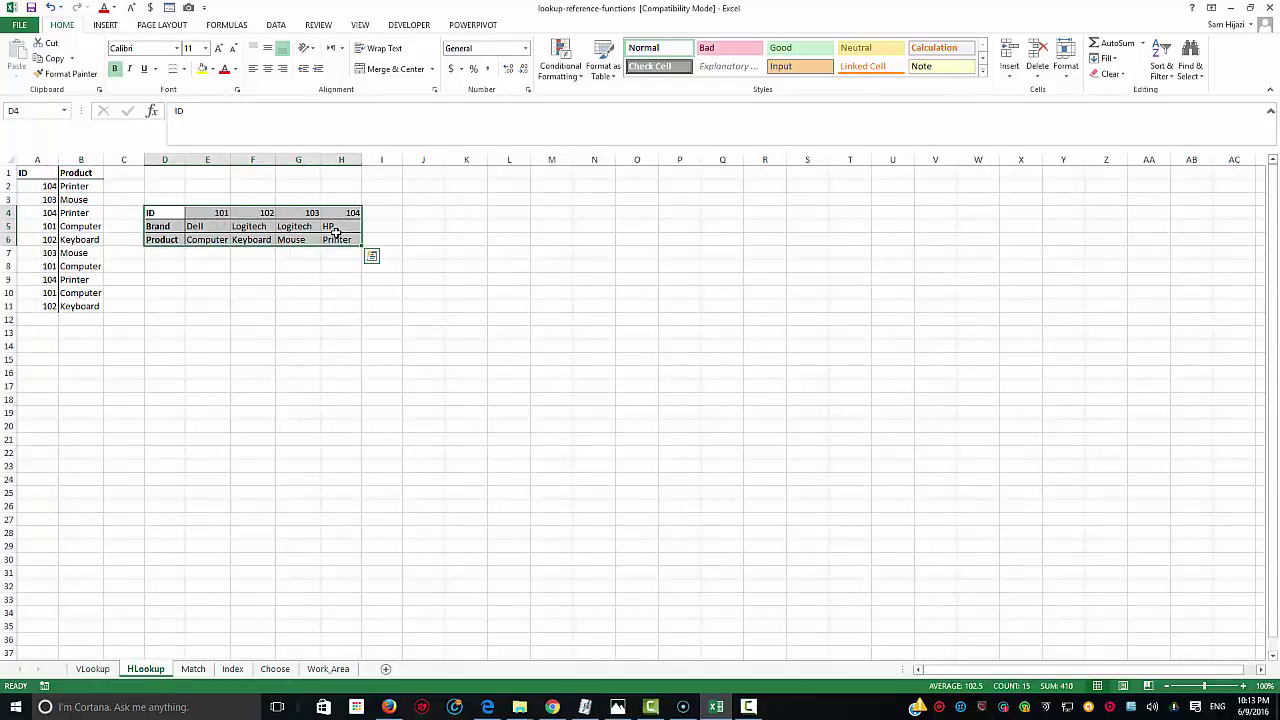
key(Delete)
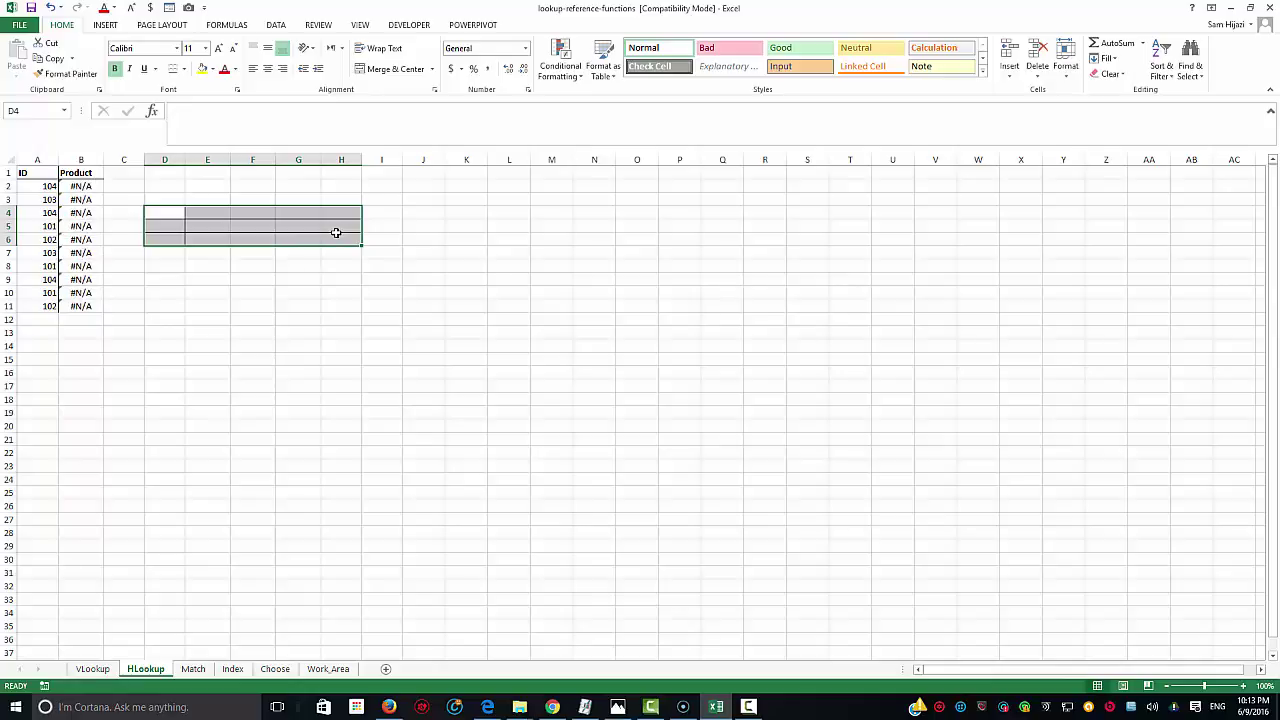
drag(81, 185, 77, 301)
key(Delete)
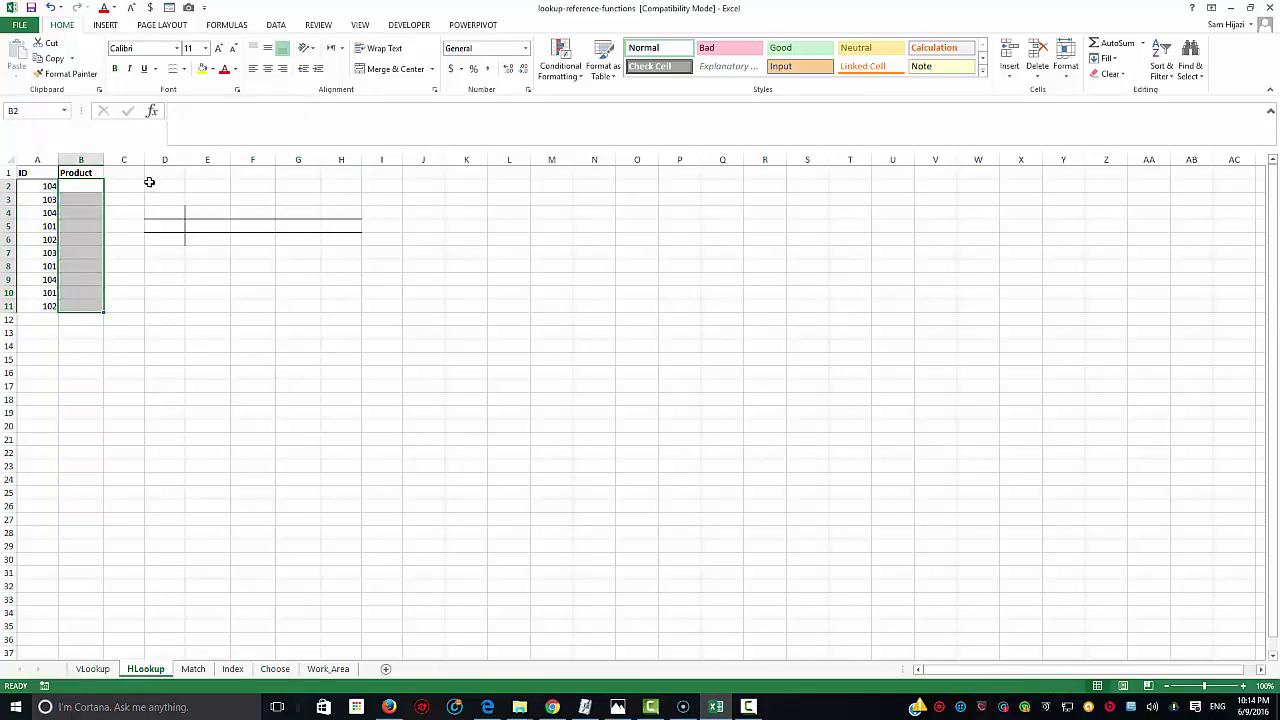
Clear all contents and formatting from the range C2:J12 on the HLookup sheet
click(133, 185)
drag(133, 185, 443, 322)
click(1124, 74)
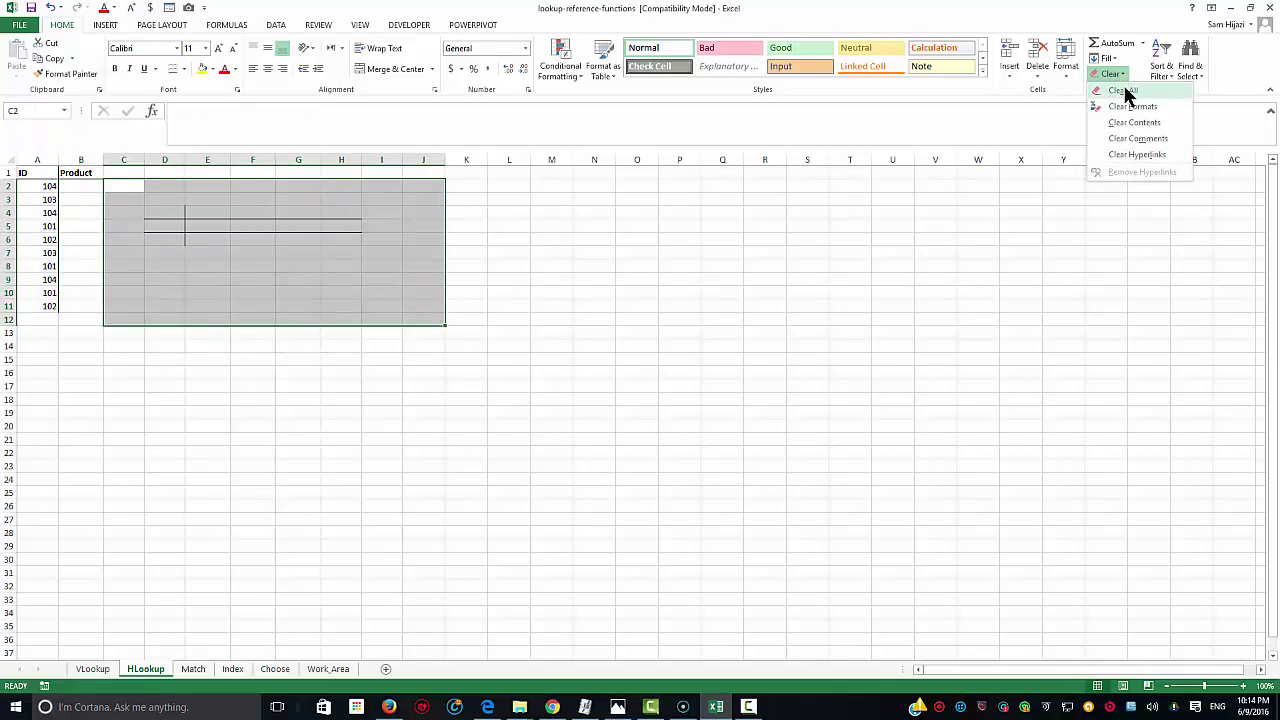
click(1124, 88)
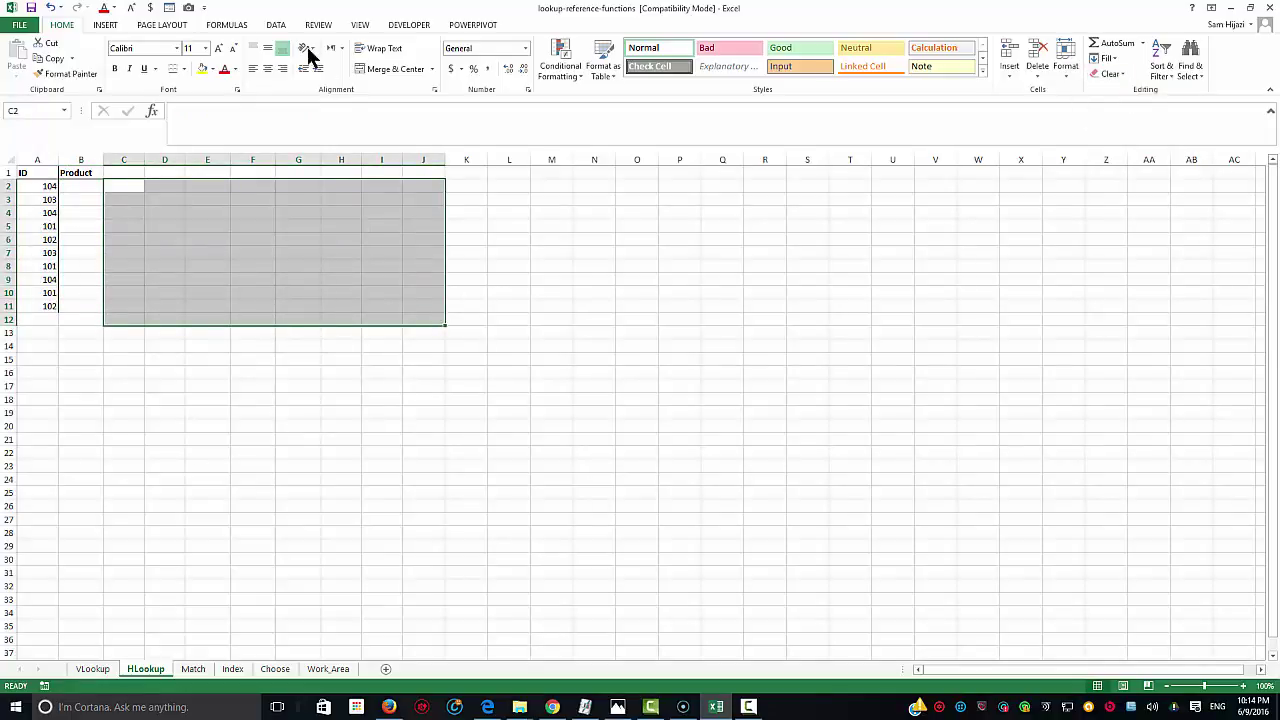
Set a custom magnification of 159% for the HLookup sheet
click(360, 26)
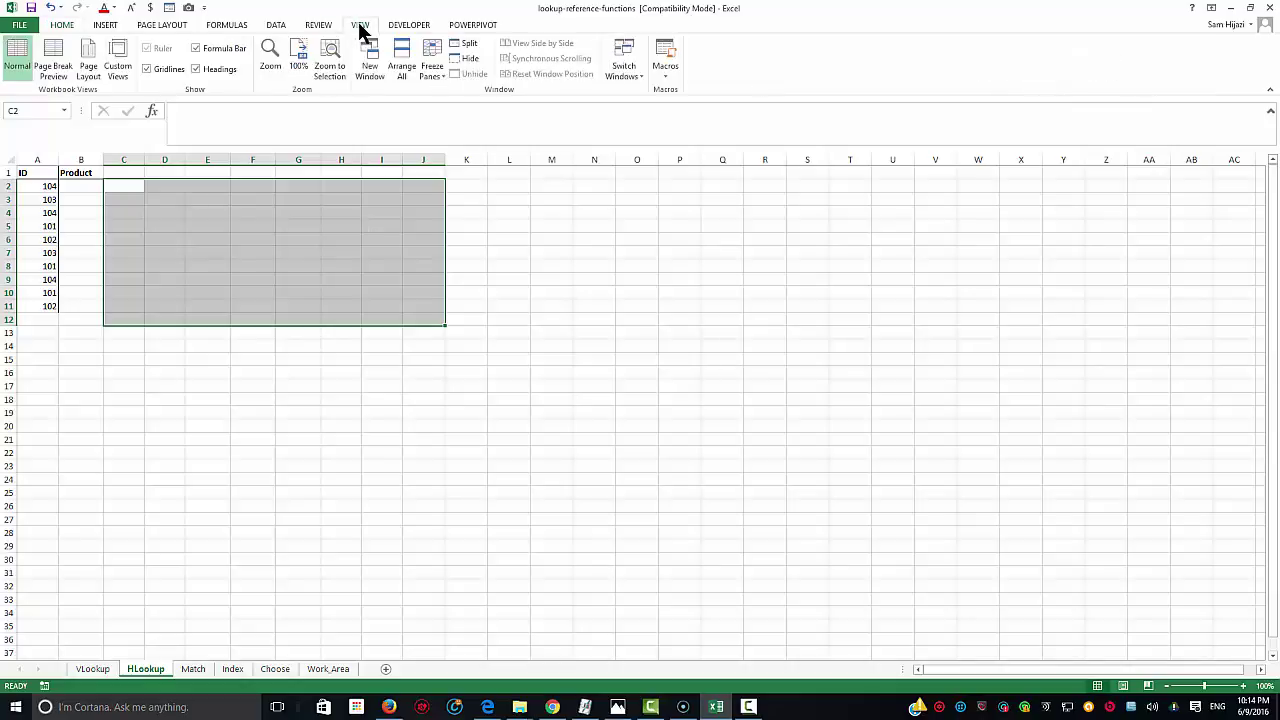
click(273, 56)
click(700, 510)
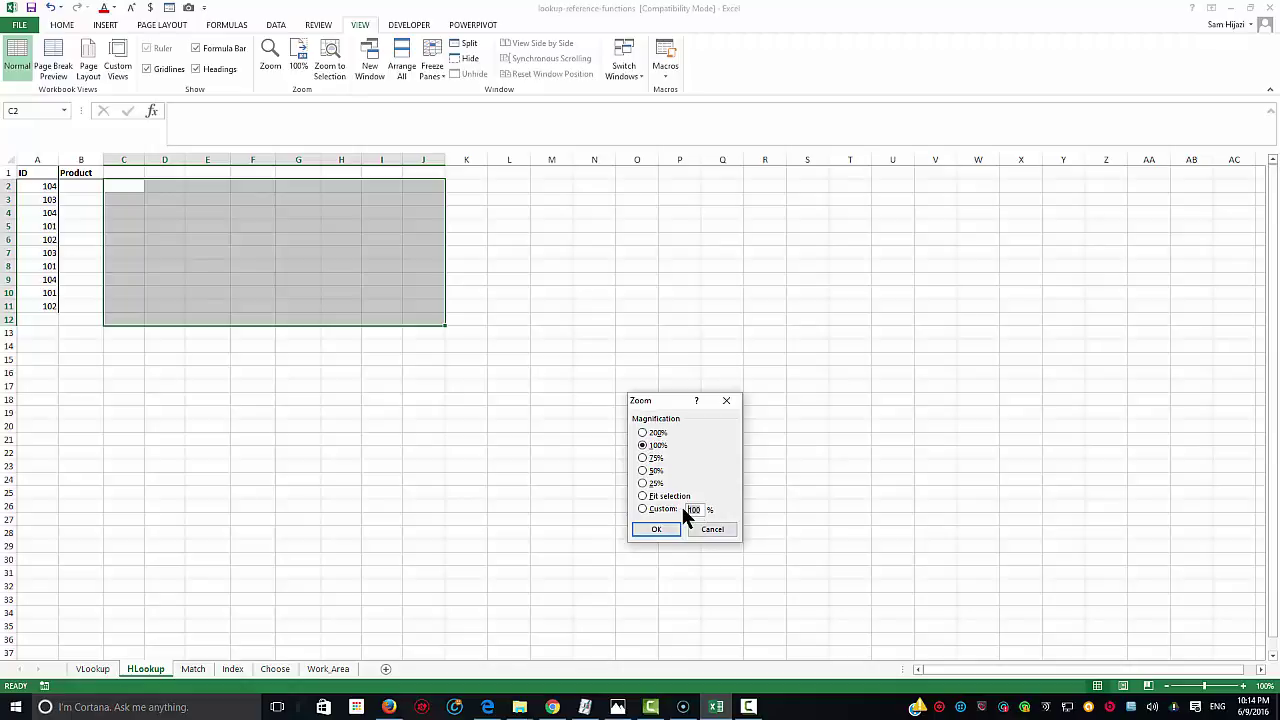
text(1)
key(Return)
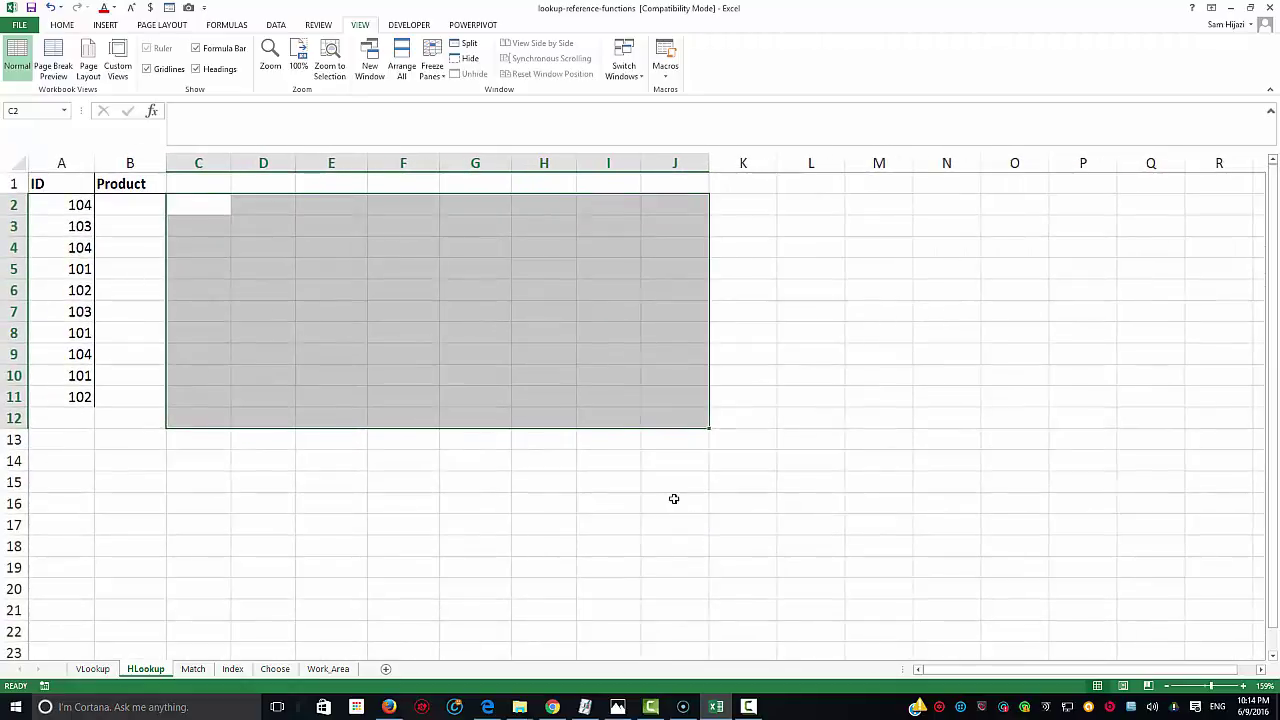
click(484, 540)
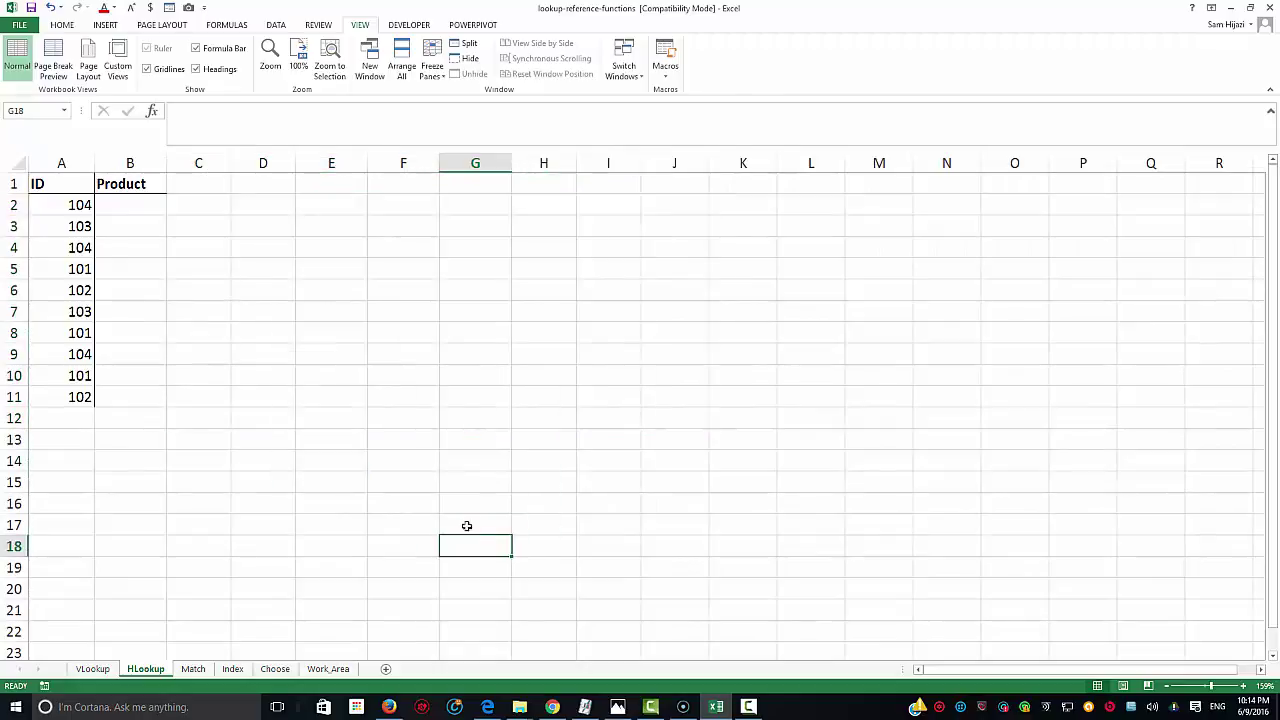
Copy the ID, Brand and Product table B2:D6 on the Work_Area sheet and paste it transposed at K2
click(343, 669)
drag(102, 201, 250, 278)
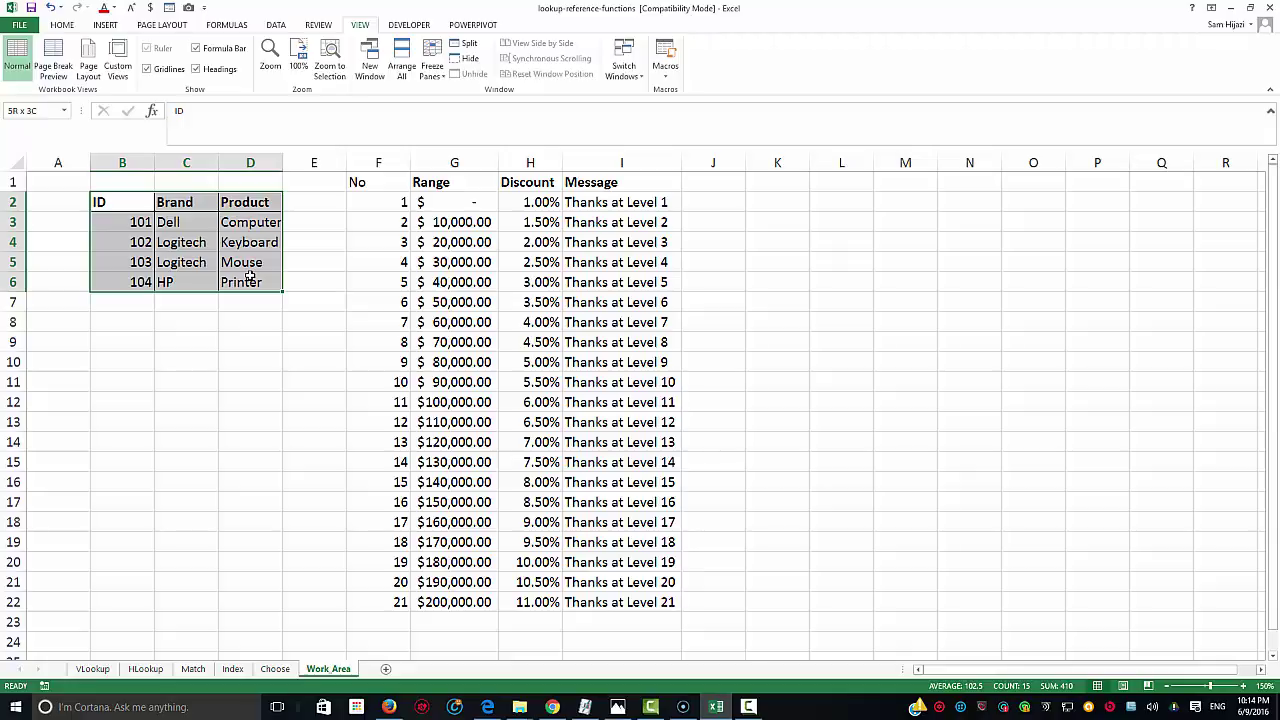
drag(250, 277, 250, 278)
click(64, 25)
drag(137, 204, 256, 283)
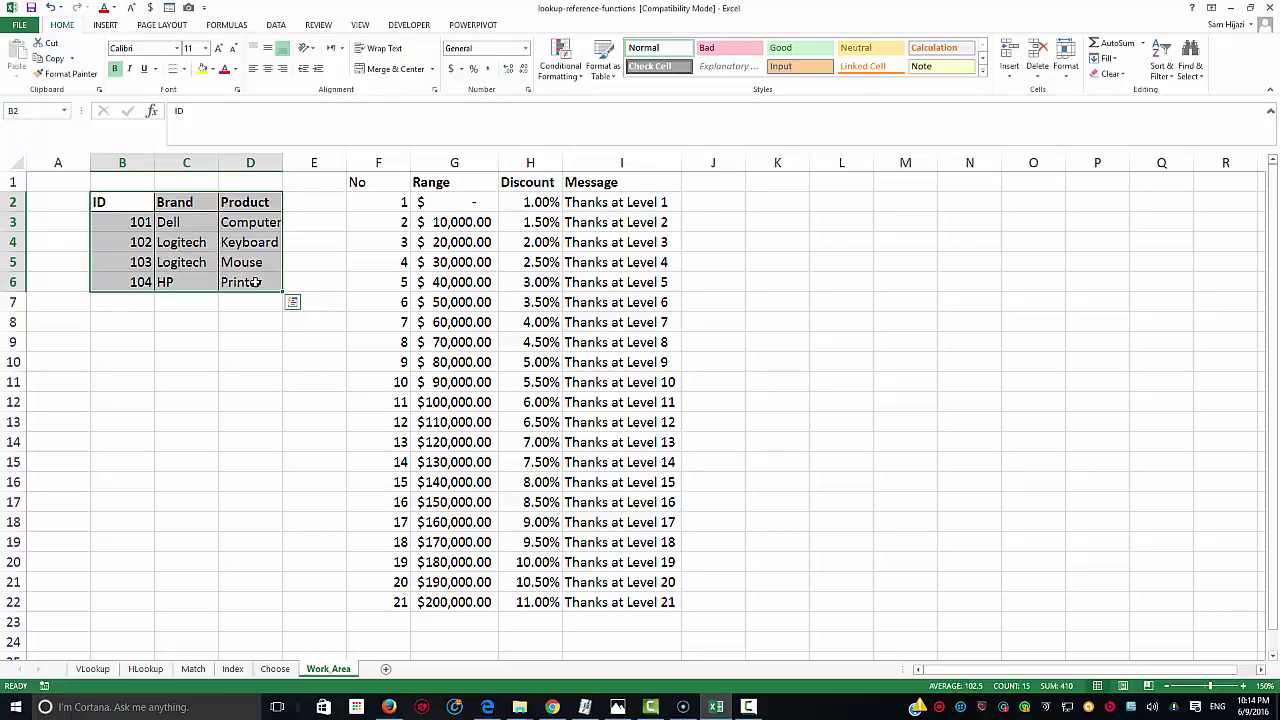
key(ctrl+c)
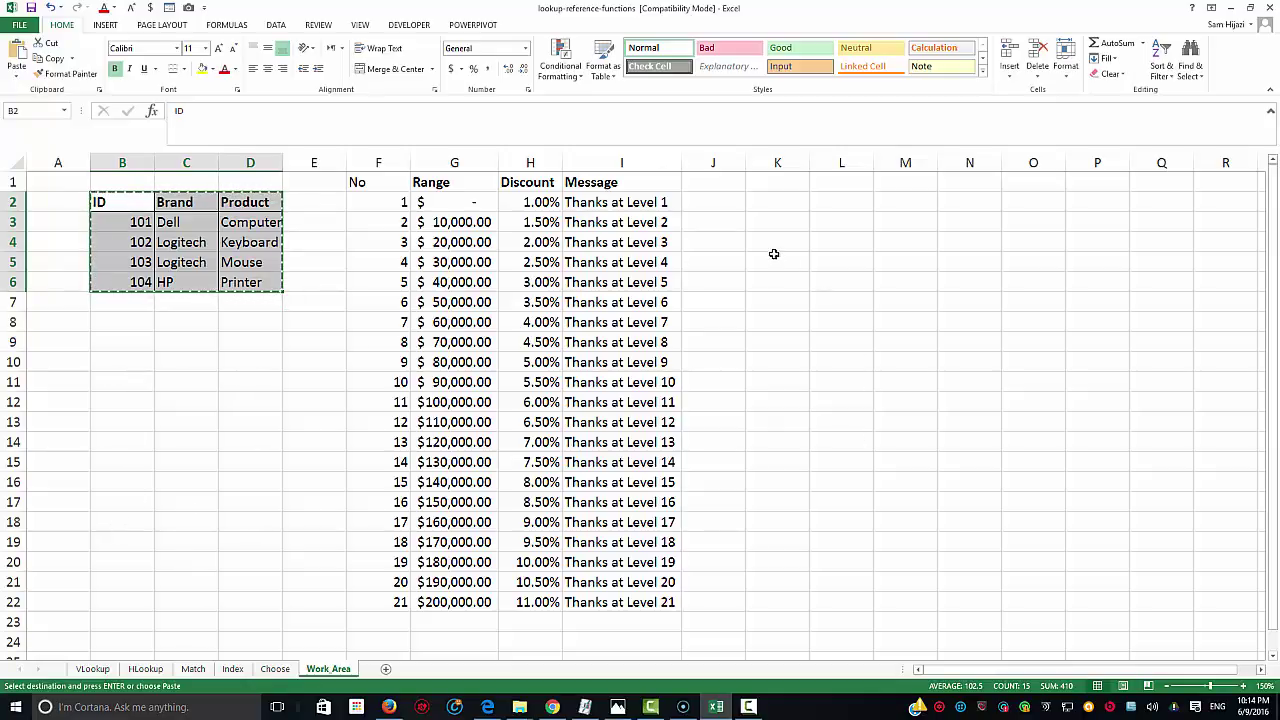
click(772, 201)
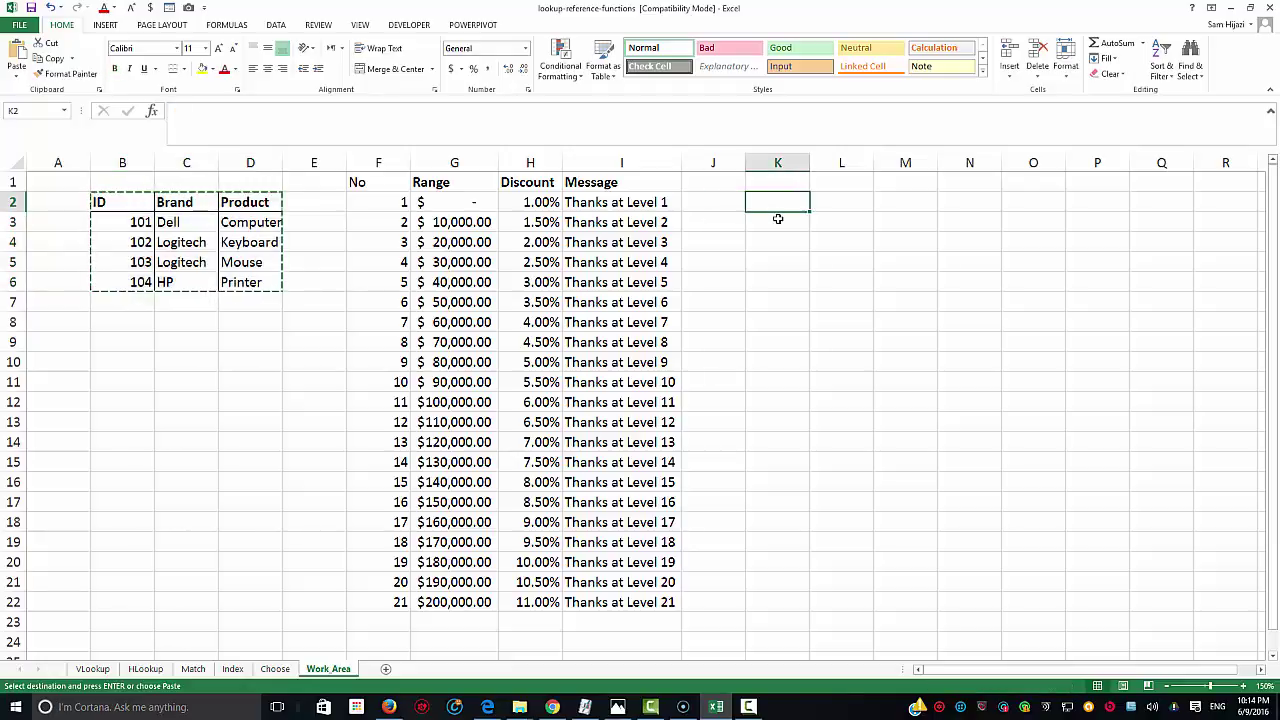
click(17, 72)
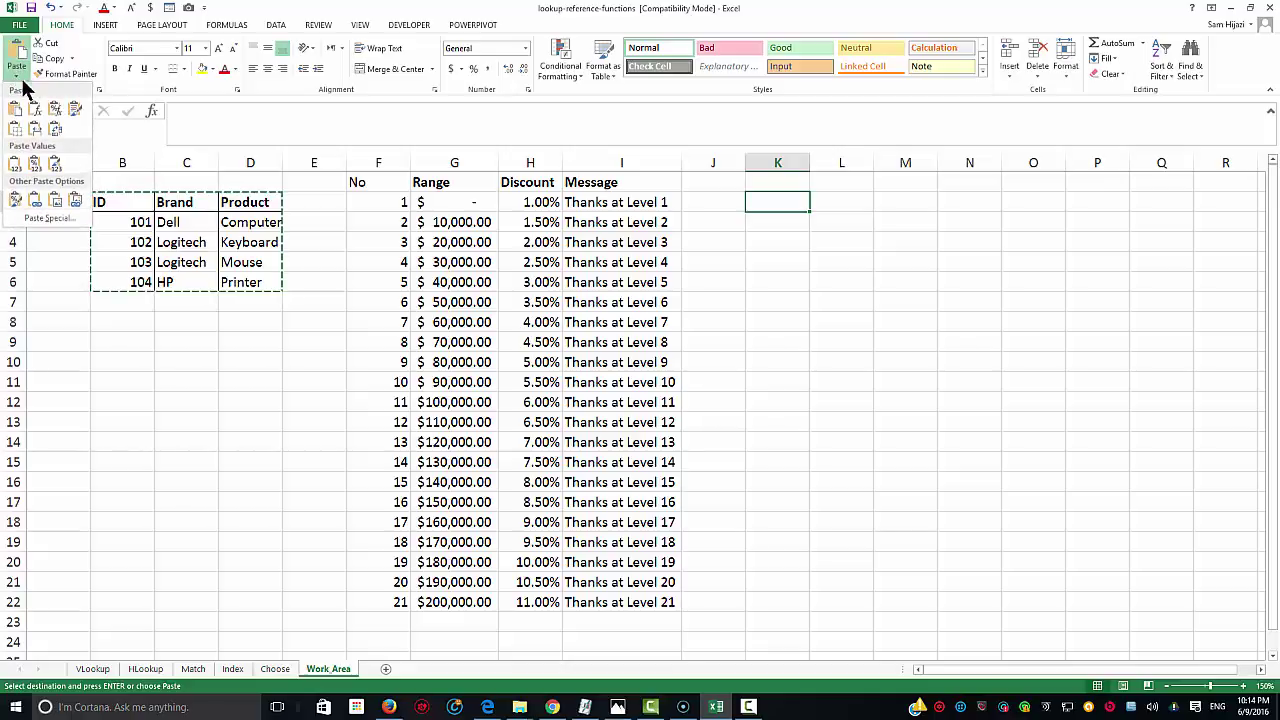
click(52, 128)
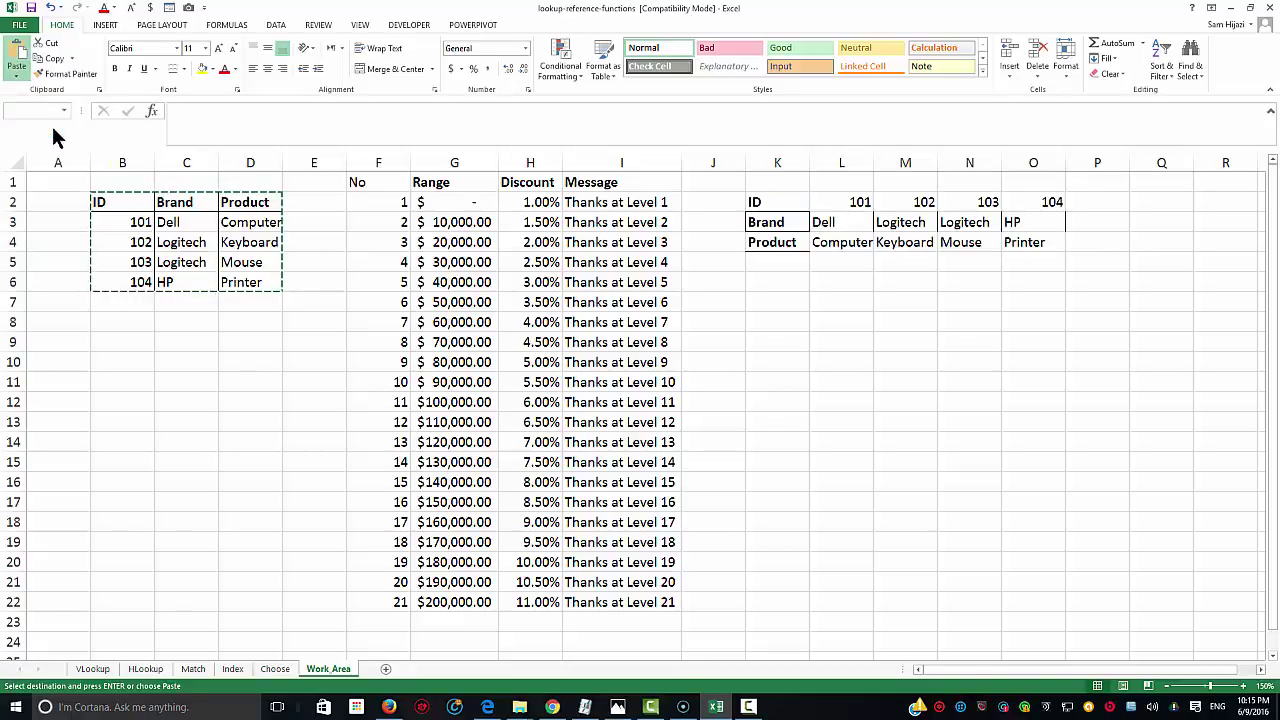
Examine the row headings and the full extent of the transposed table K2:O4
click(790, 206)
click(785, 222)
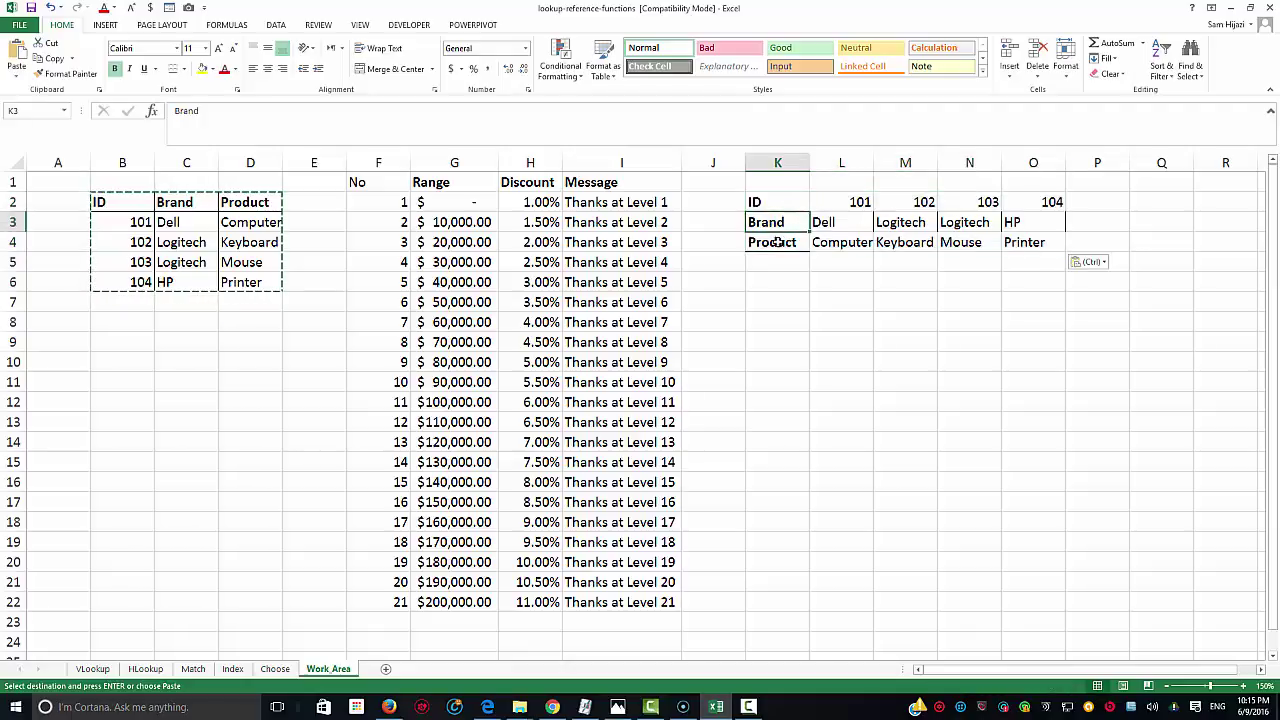
click(776, 243)
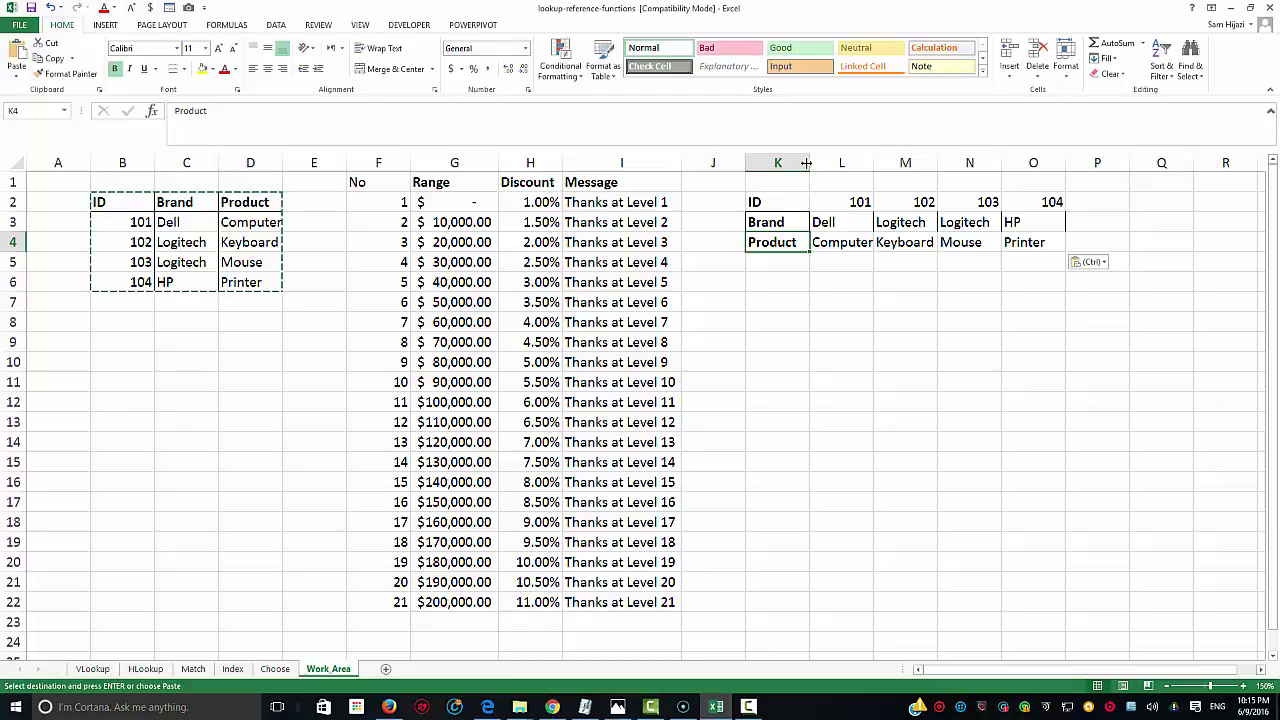
click(758, 204)
drag(760, 204, 1040, 246)
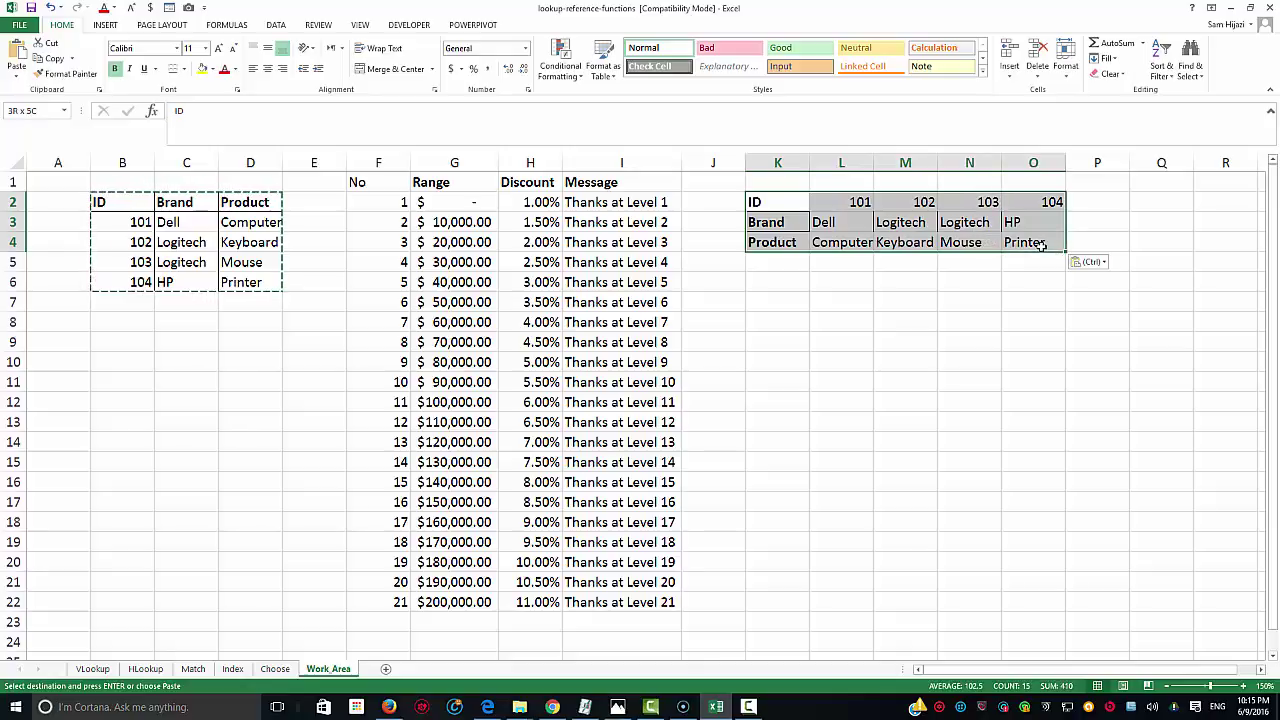
drag(1040, 246, 1040, 246)
drag(766, 205, 1019, 245)
Trace the ID in A2 of the HLookup sheet to its brand and product in the transposed Work_Area table
click(145, 669)
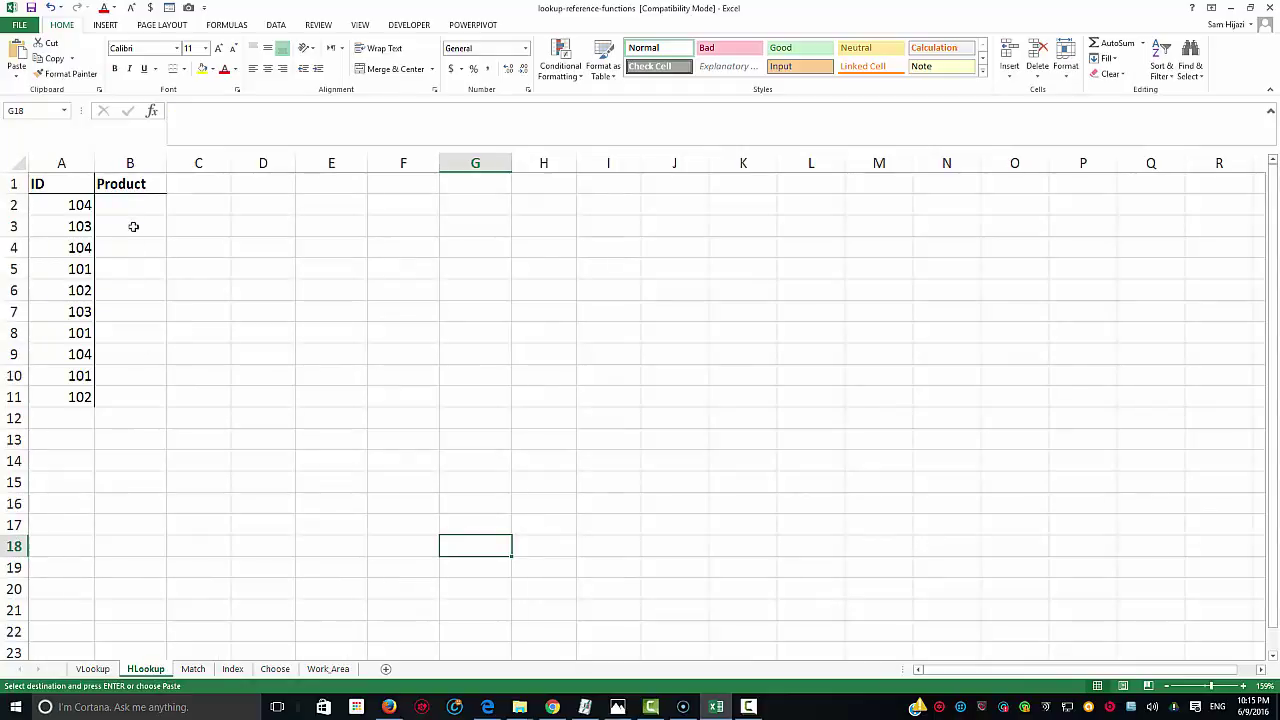
click(83, 205)
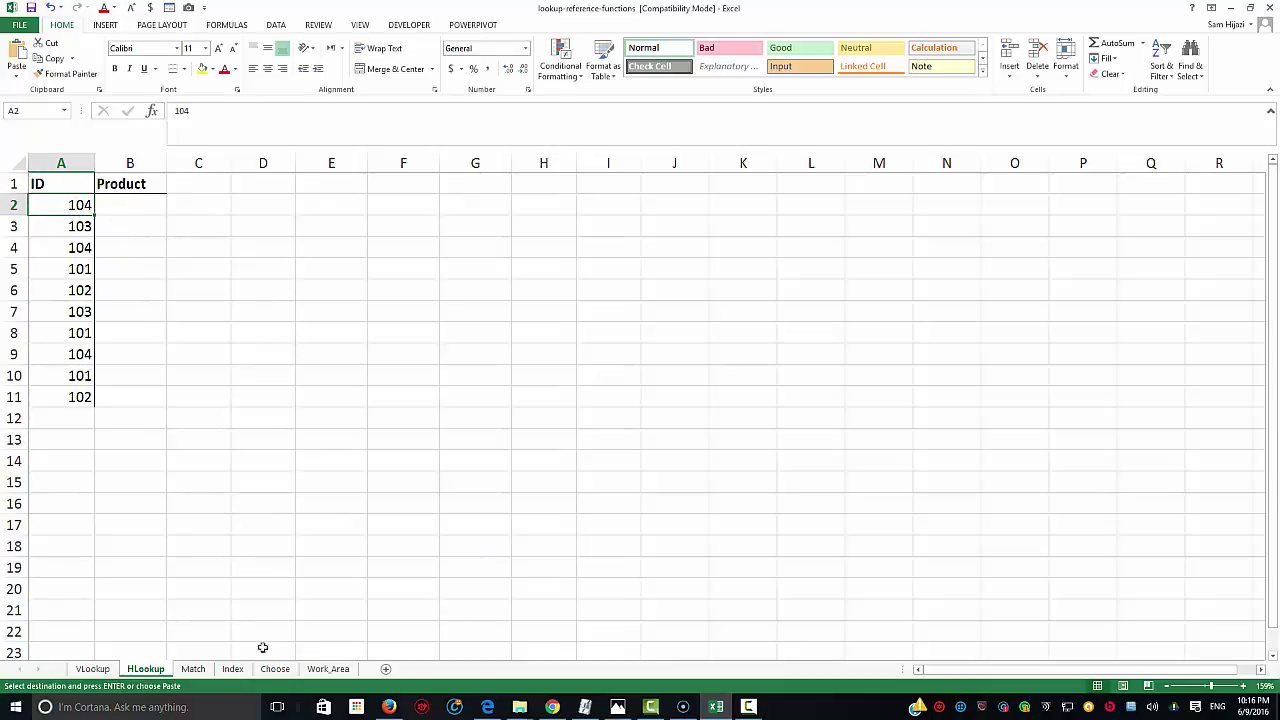
click(328, 669)
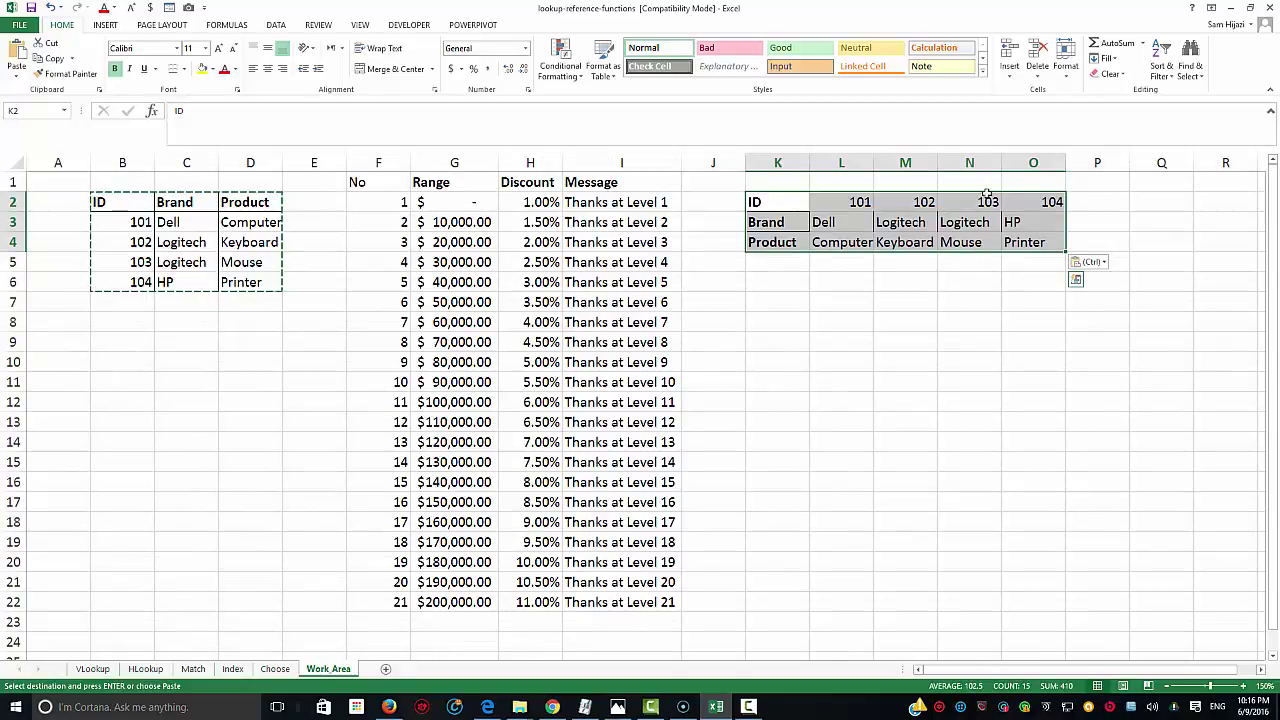
click(1044, 204)
click(1029, 219)
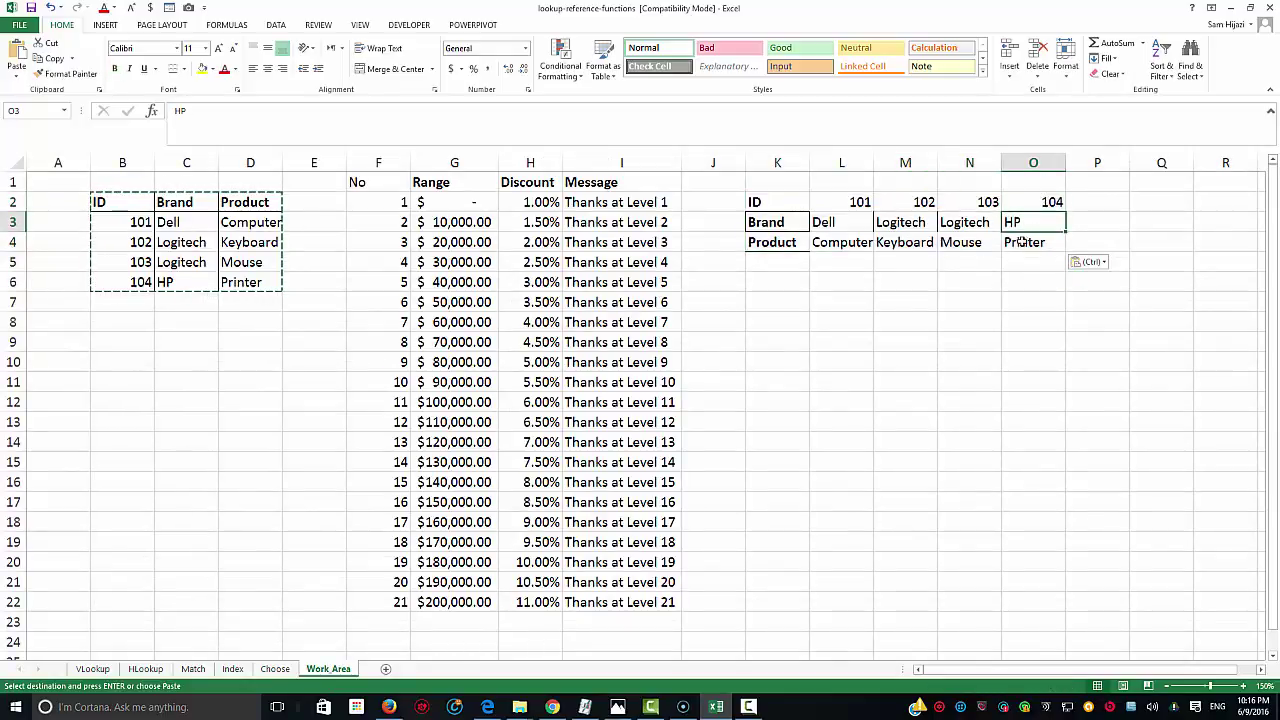
click(1020, 244)
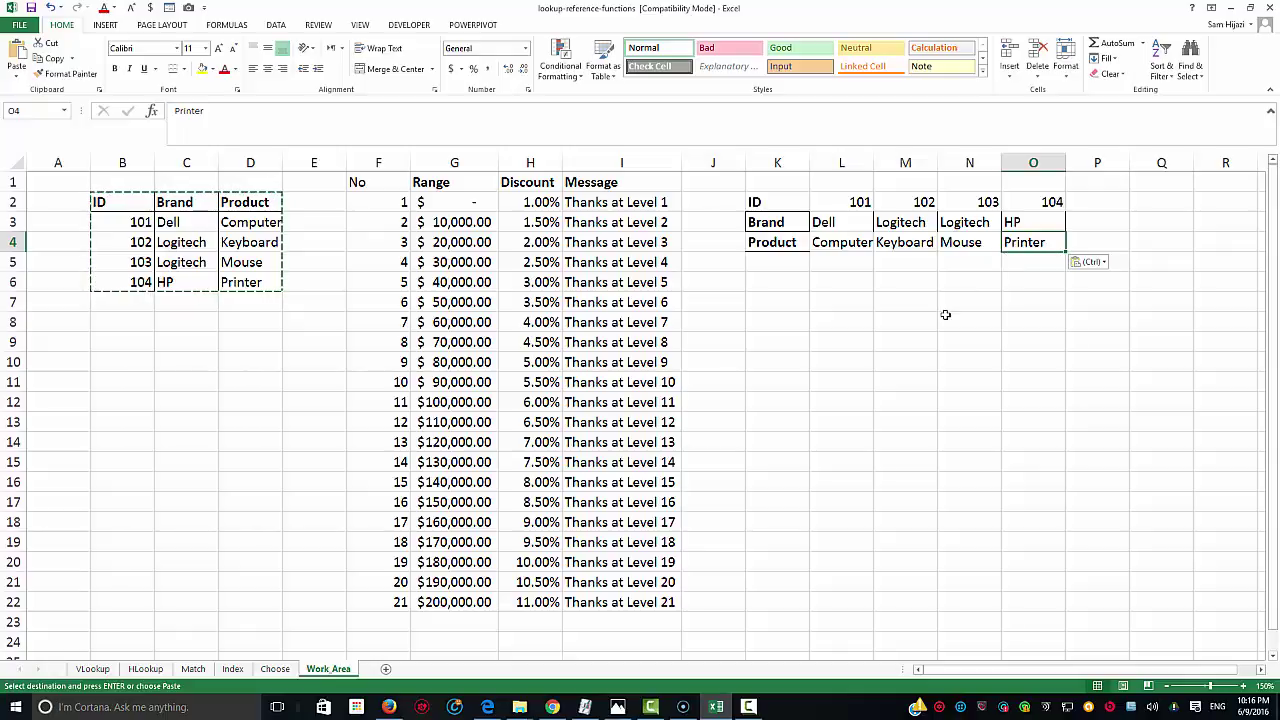
Start an HLOOKUP formula in B2 of the HLookup sheet with A2 as the lookup value
click(140, 669)
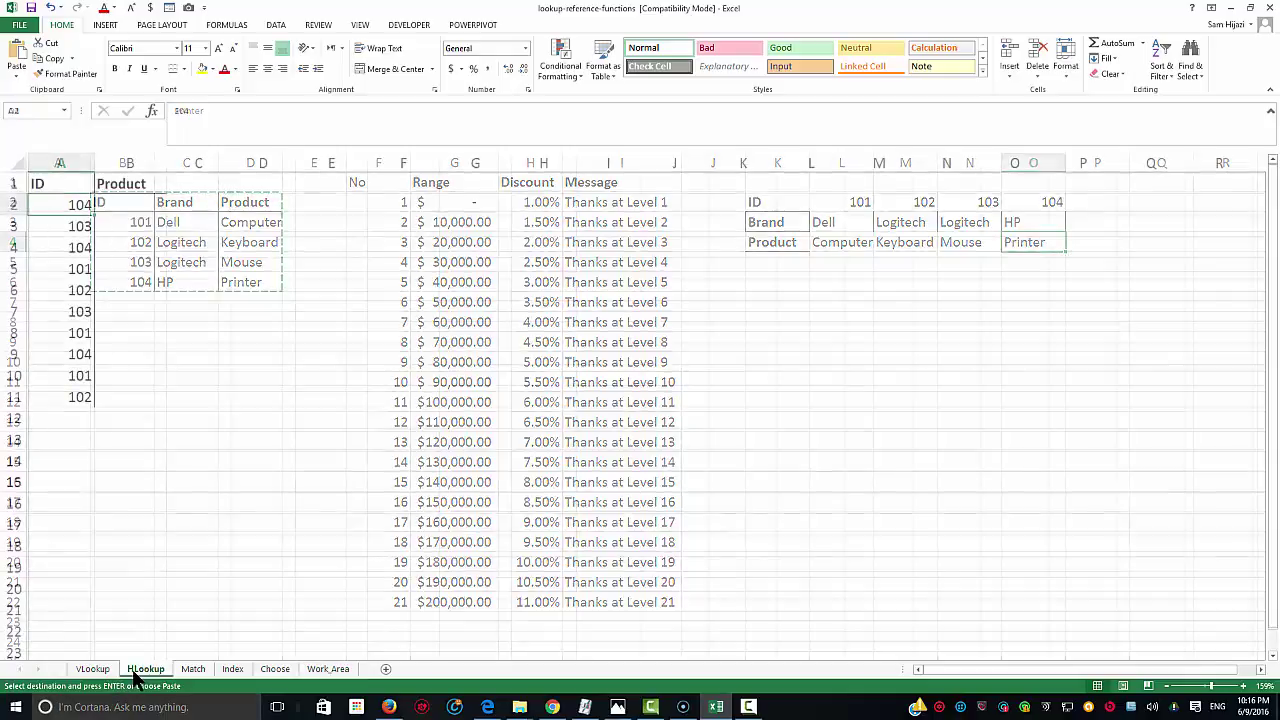
click(133, 202)
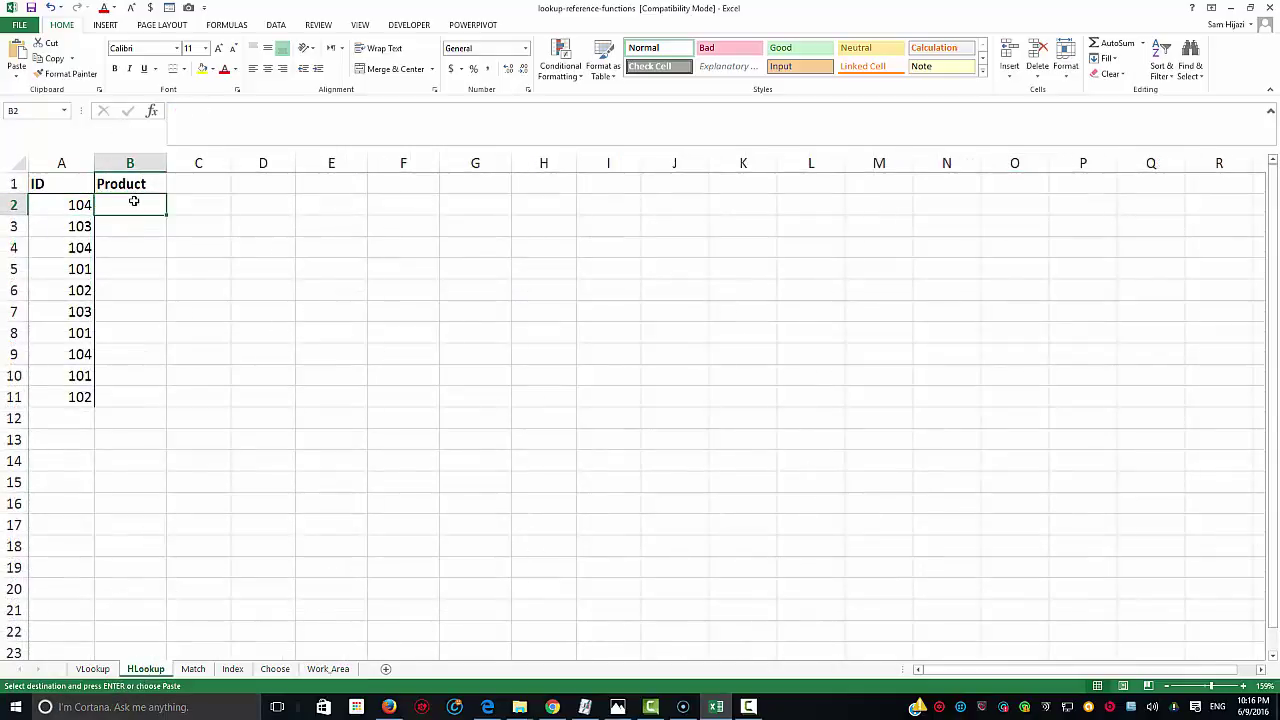
text(=h)
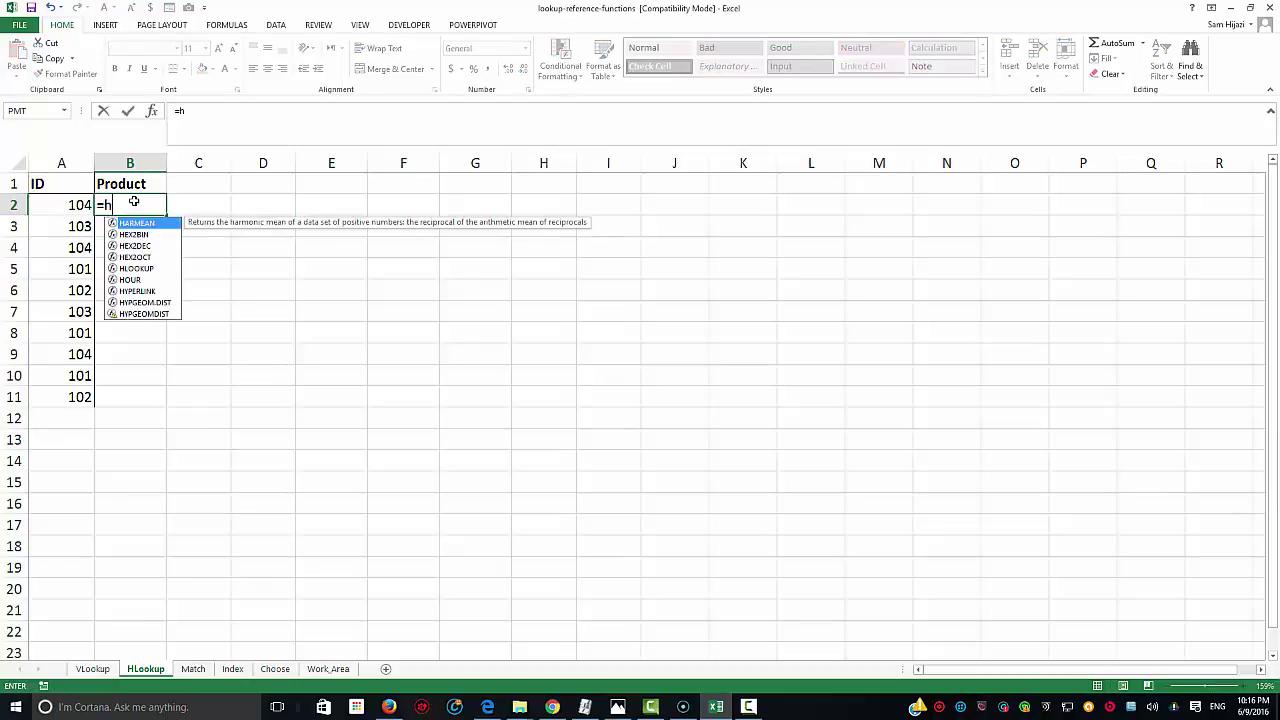
text(loo)
key(Tab)
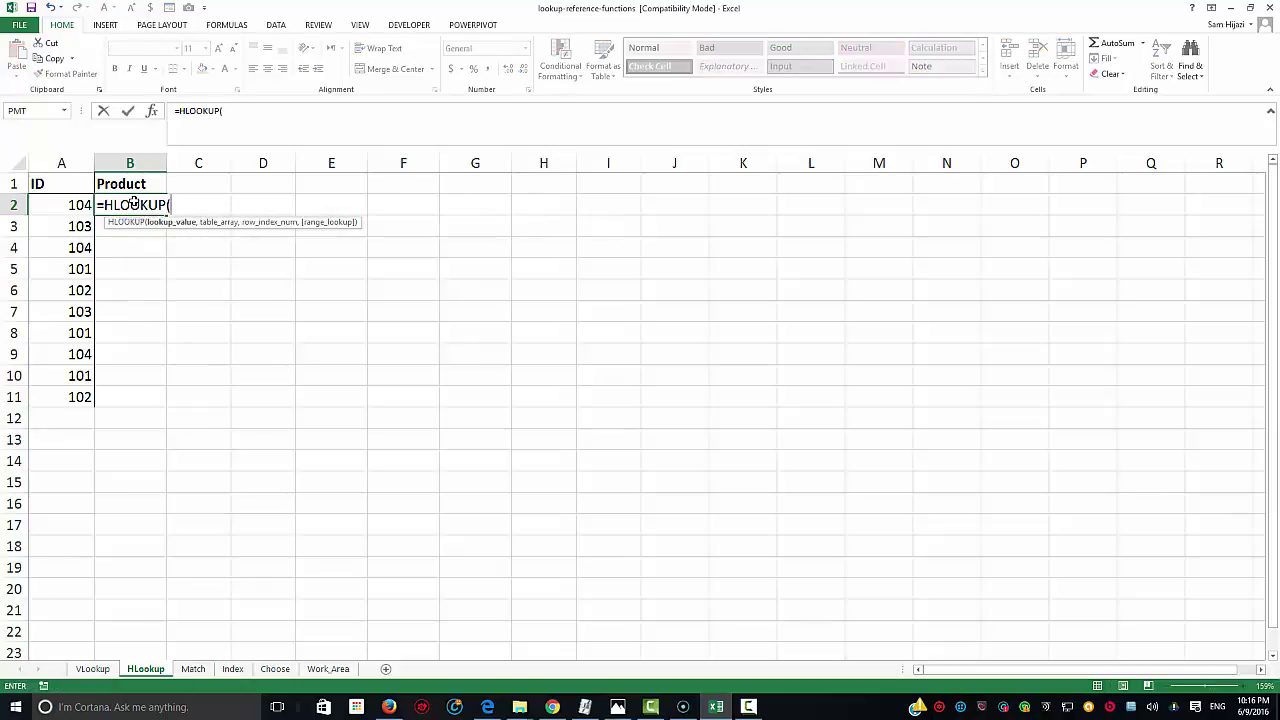
click(77, 204)
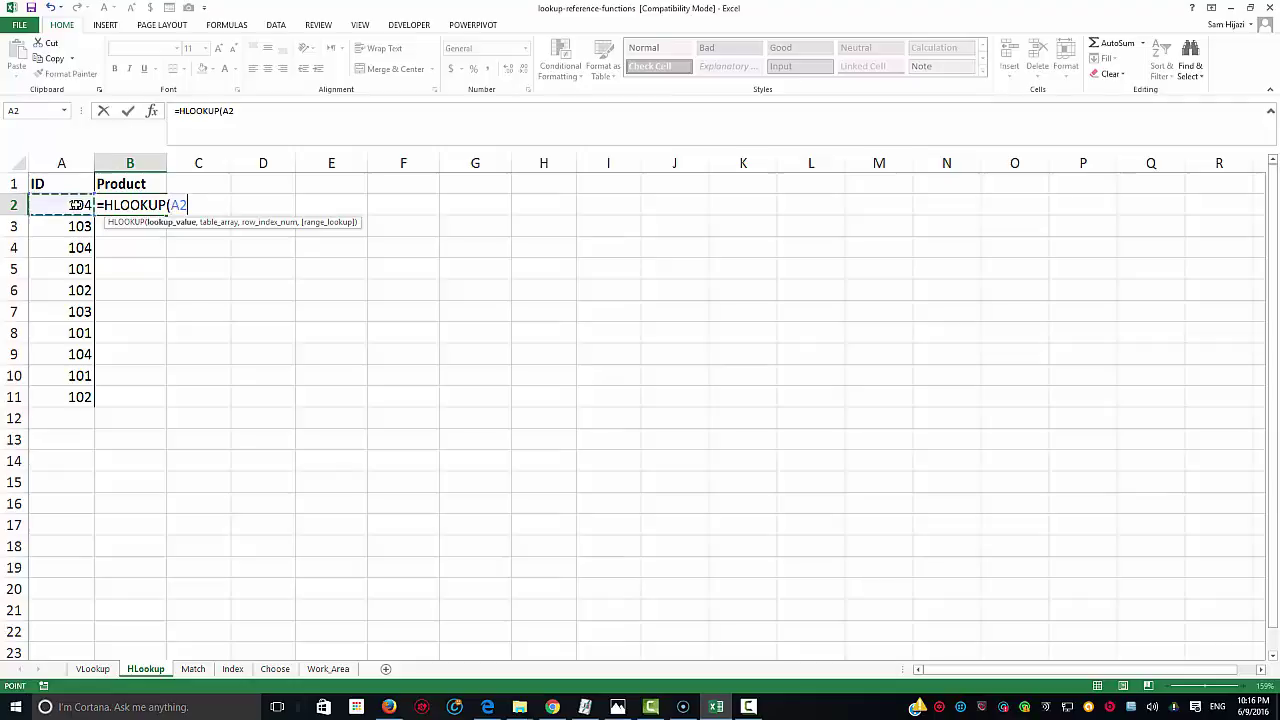
text(,)
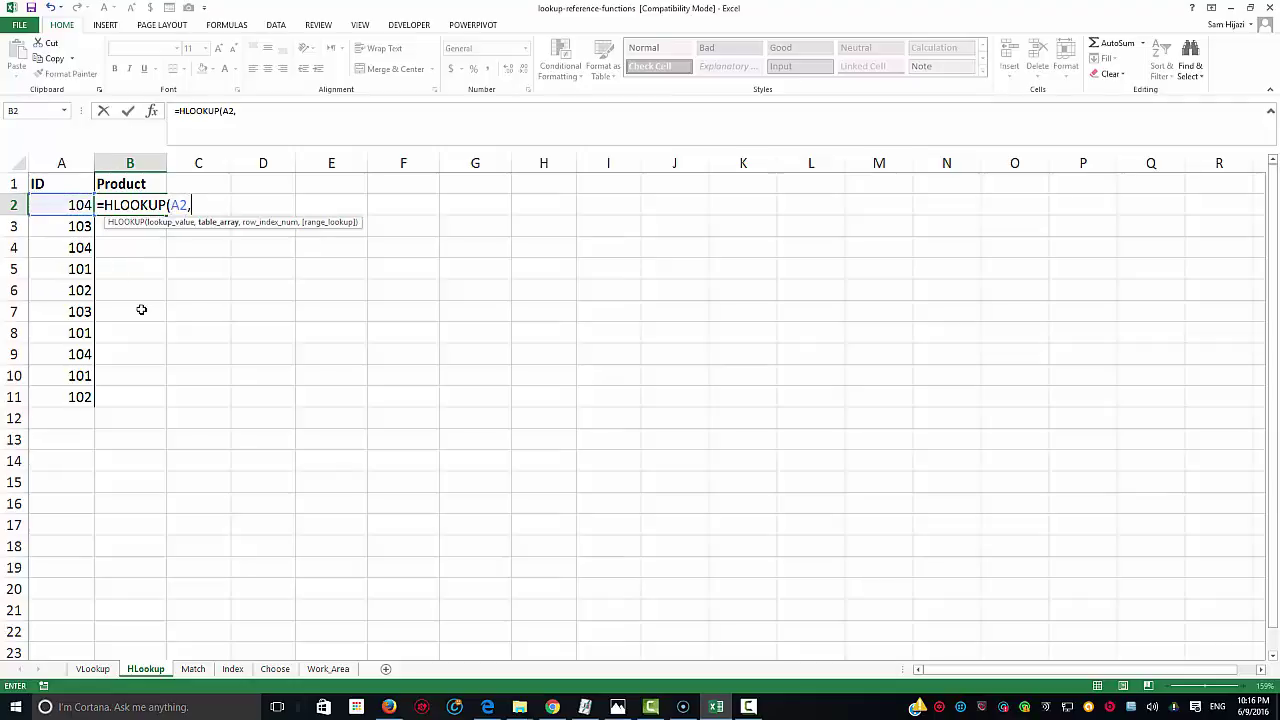
Use Work_Area range L2:O4 as the formula's table array, with absolute references $L$2:$O$4
click(326, 669)
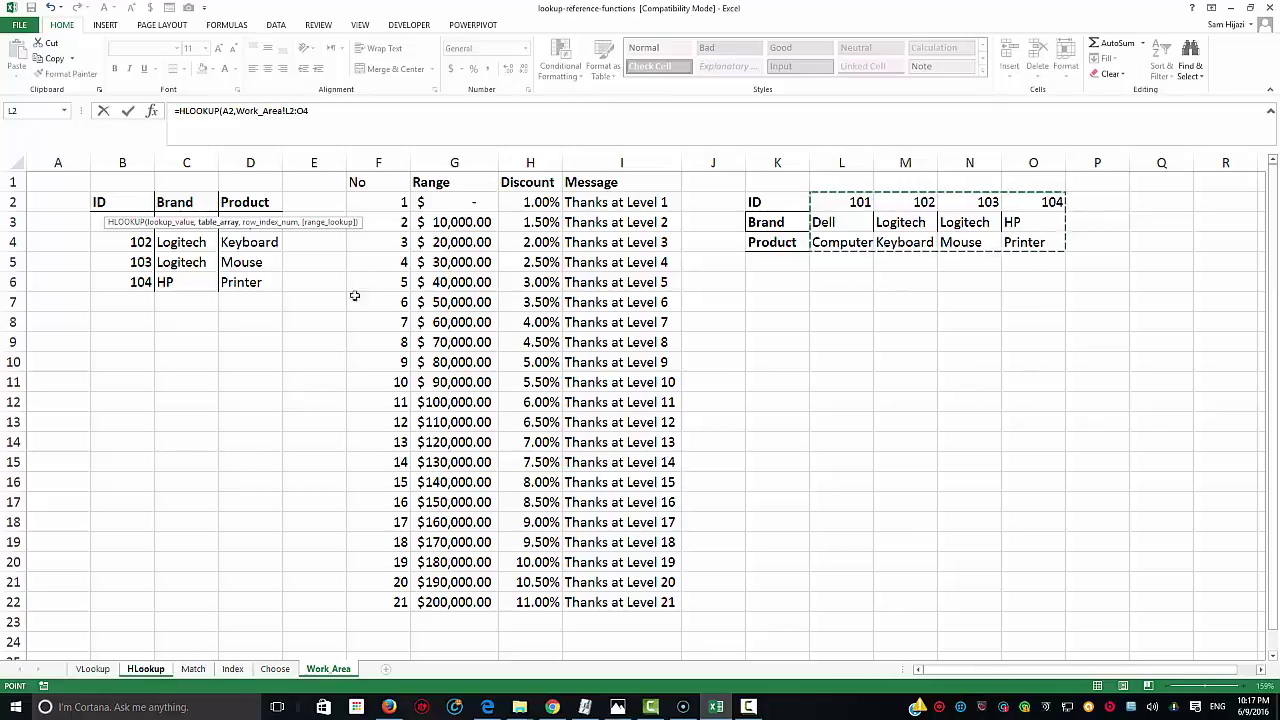
key(F4)
click(347, 112)
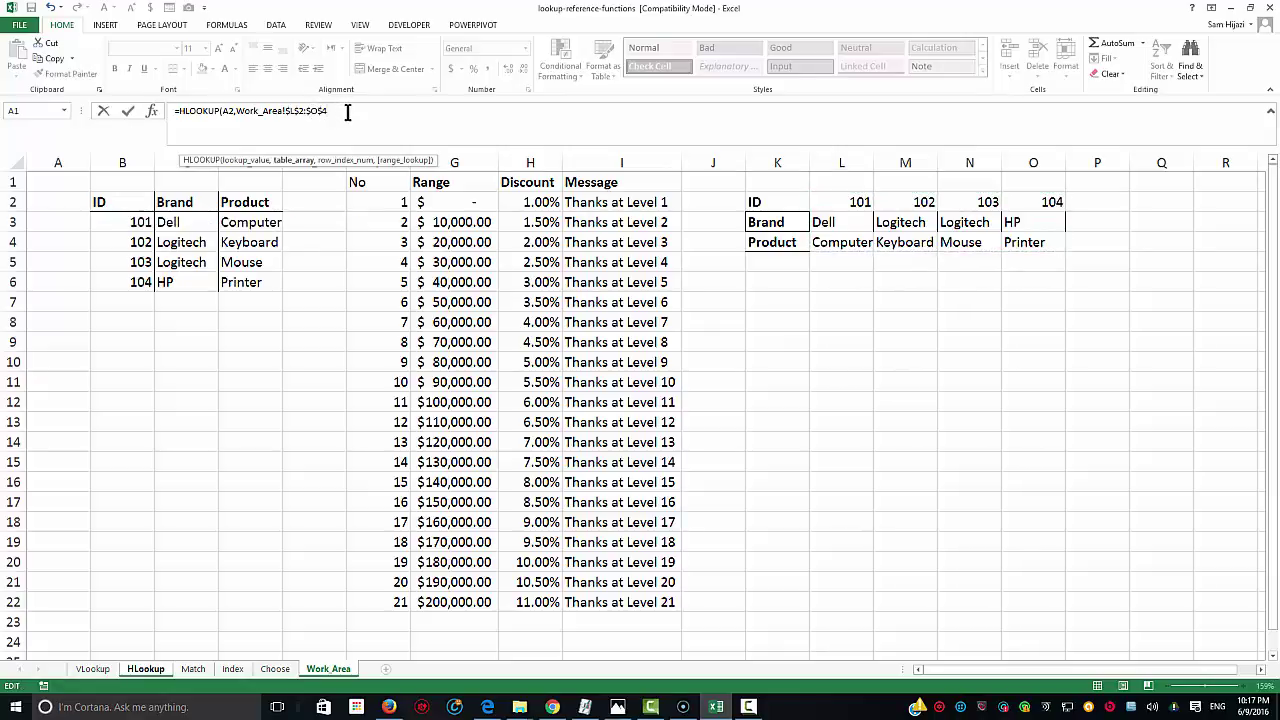
Complete the B2 HLOOKUP formula with row index 2 and FALSE for an exact match, and fill it down to B11
text(,)
text(2,)
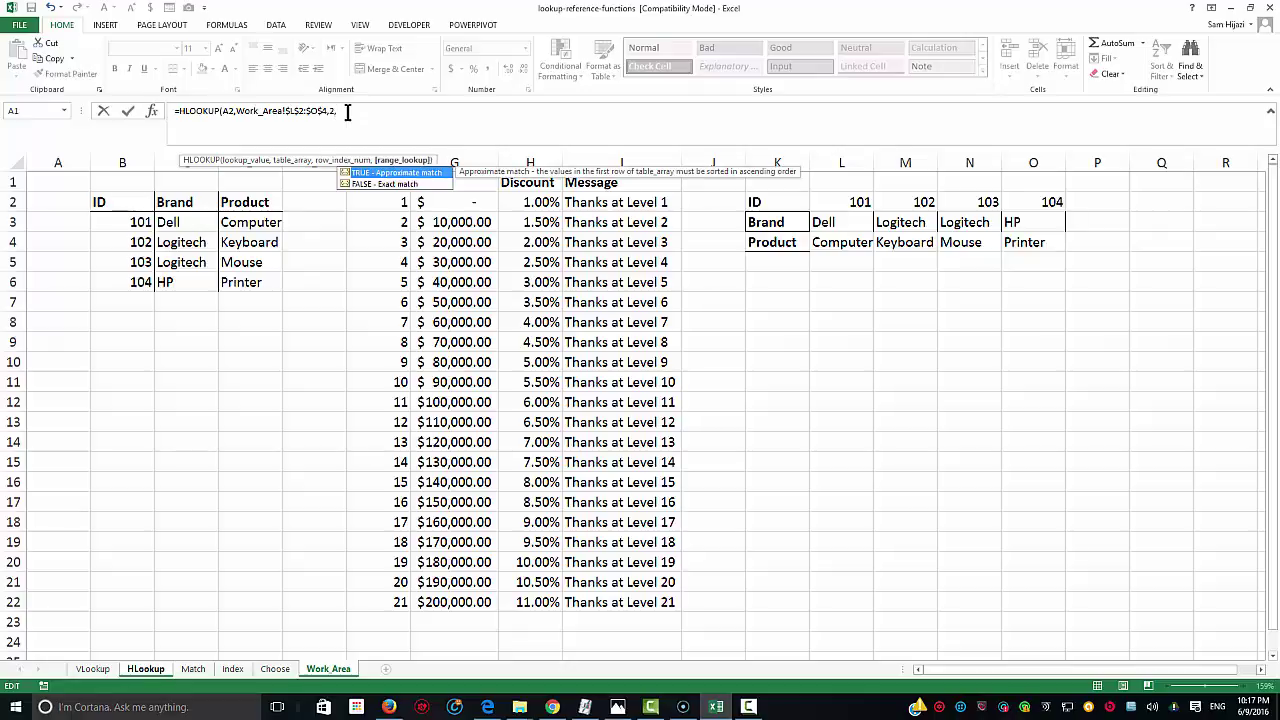
click(408, 185)
double_click(407, 186)
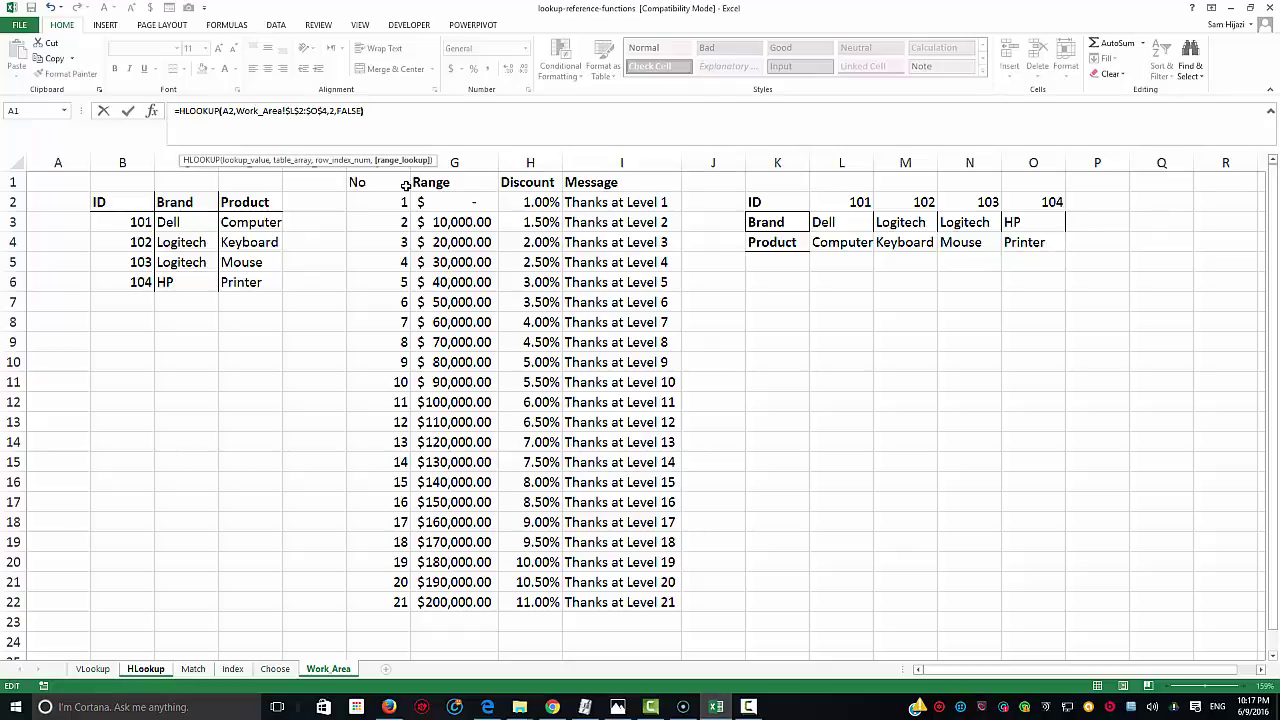
text())
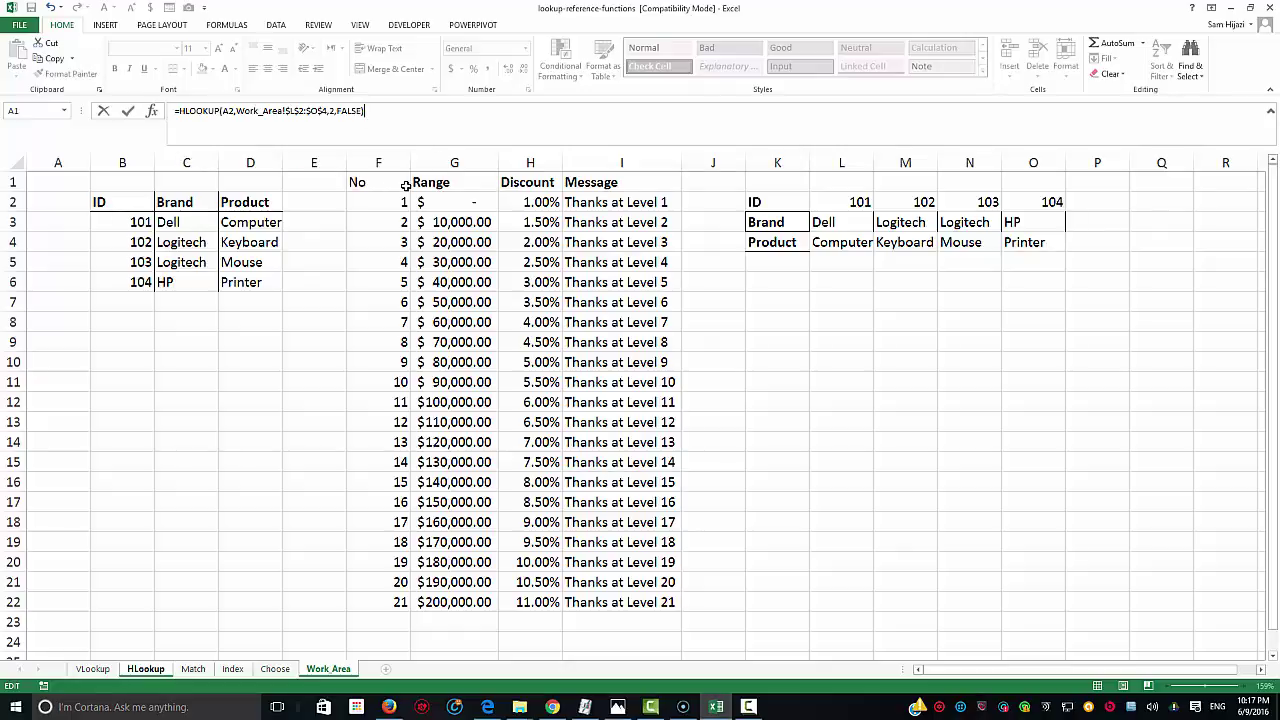
key(Return)
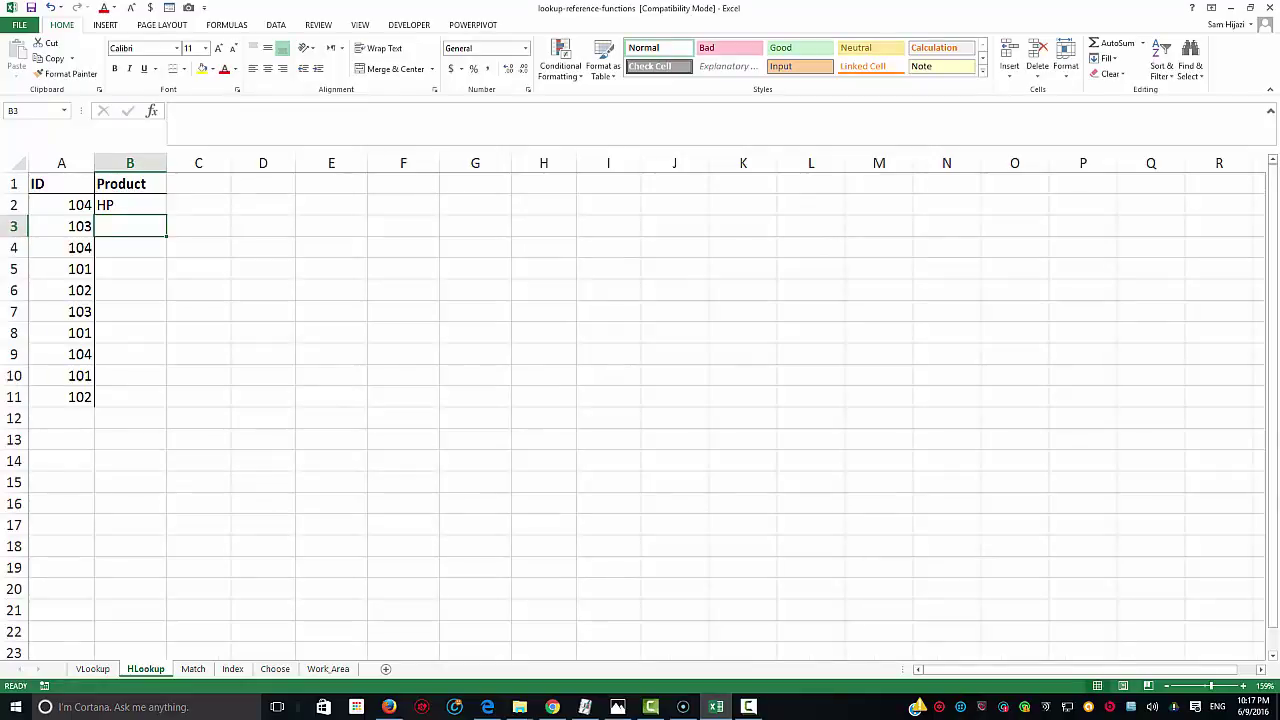
click(136, 209)
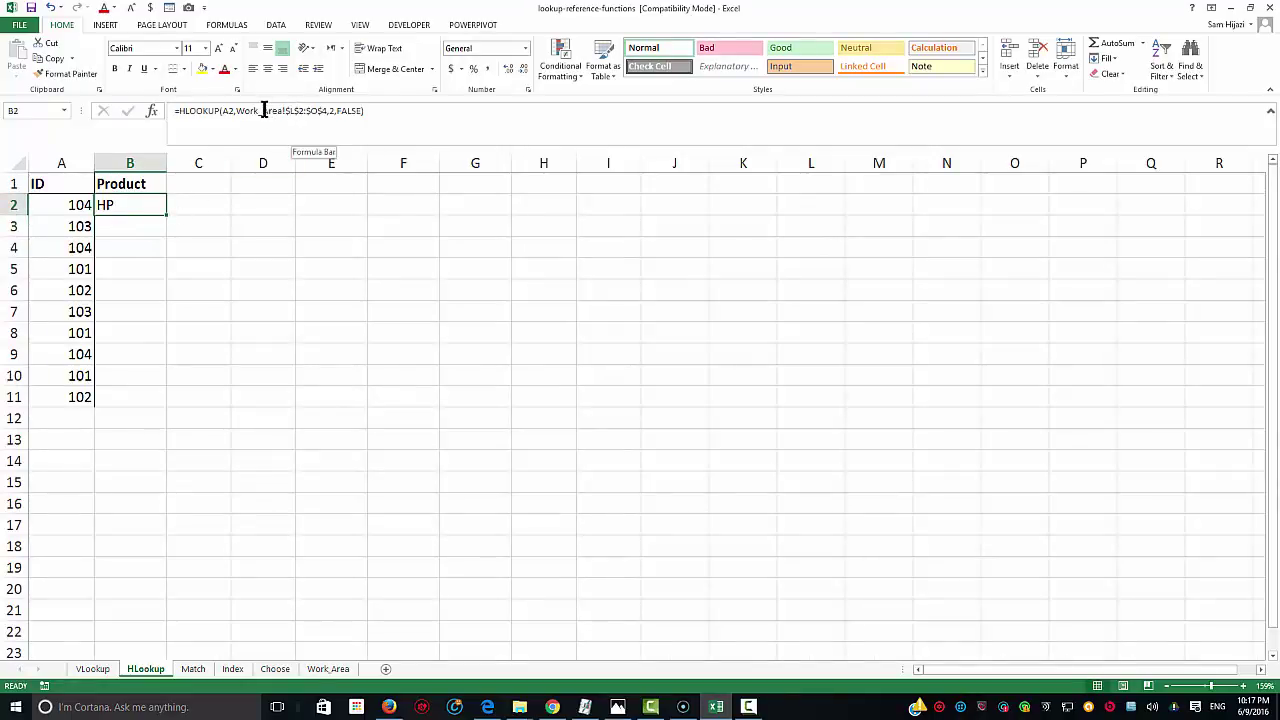
drag(244, 110, 331, 110)
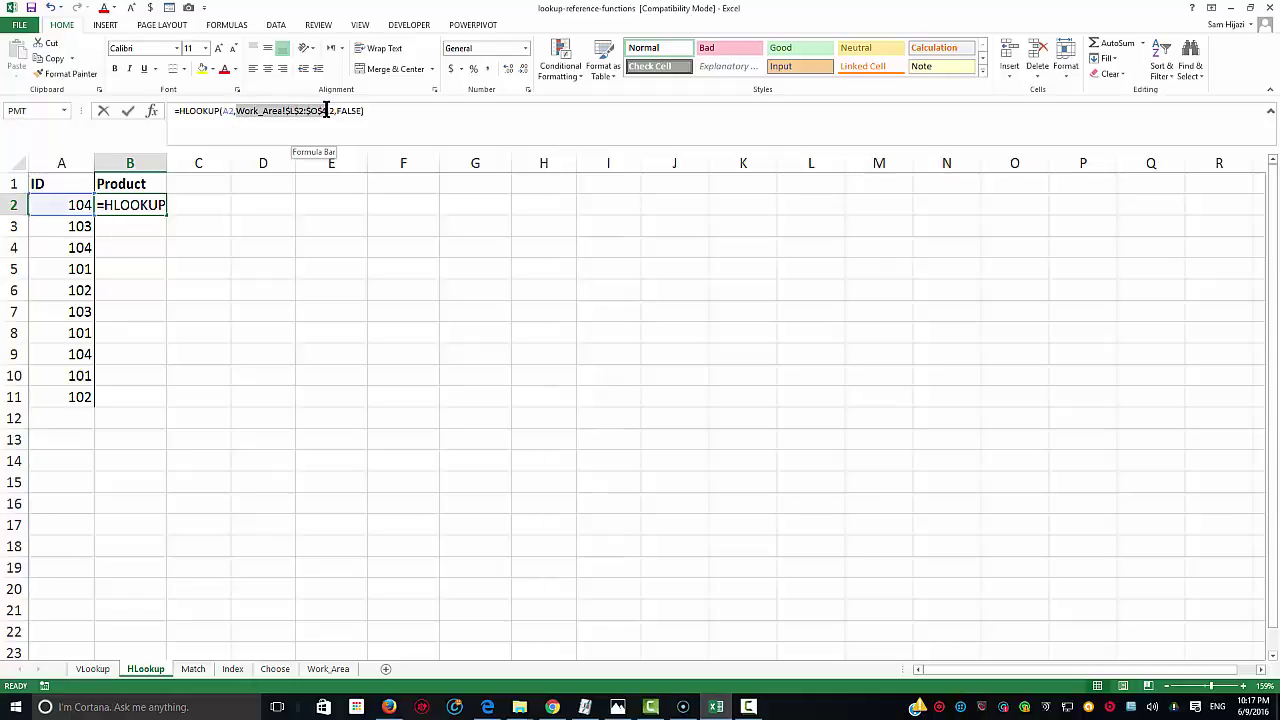
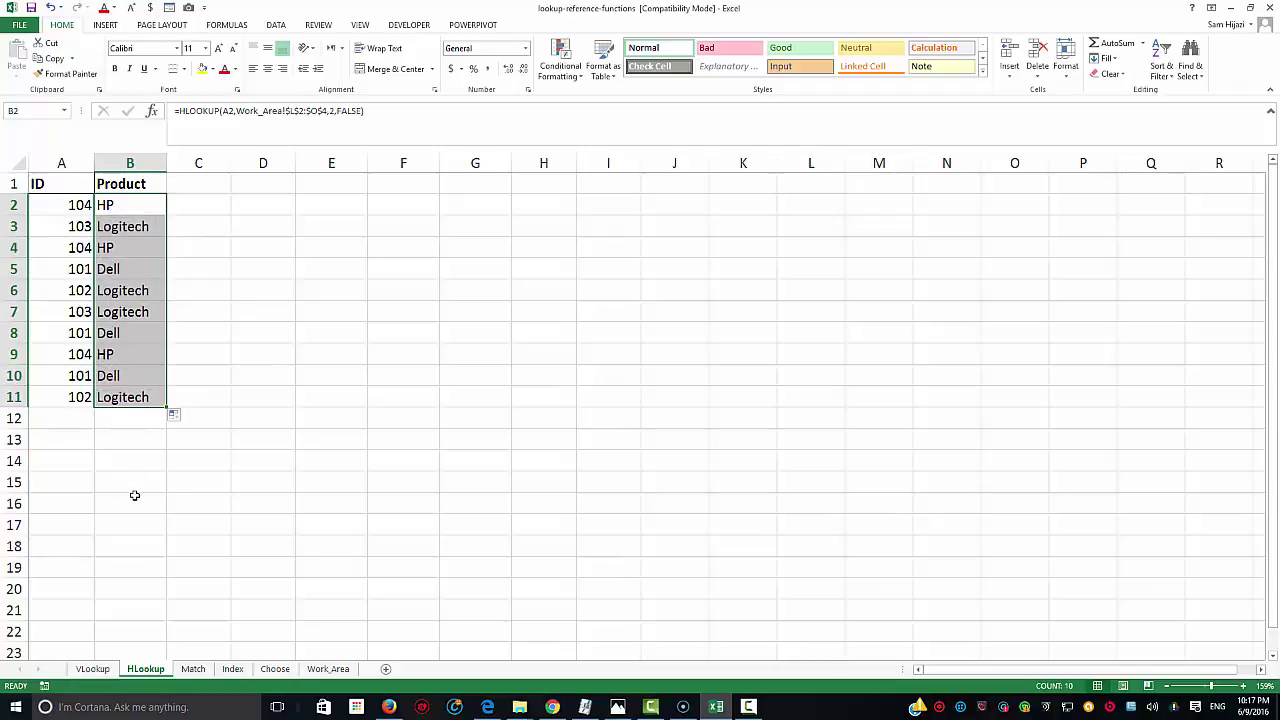
Change the heading in B1 to Brand and enter the heading Product in C1
click(201, 180)
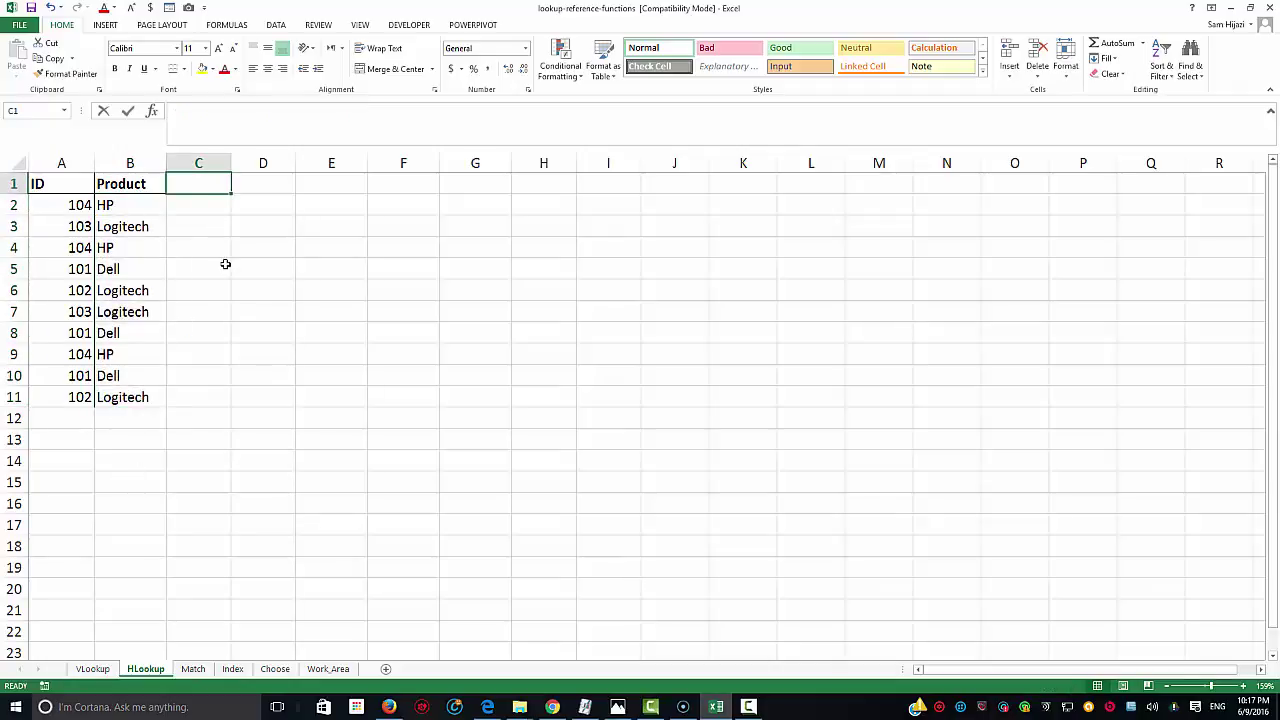
text(P)
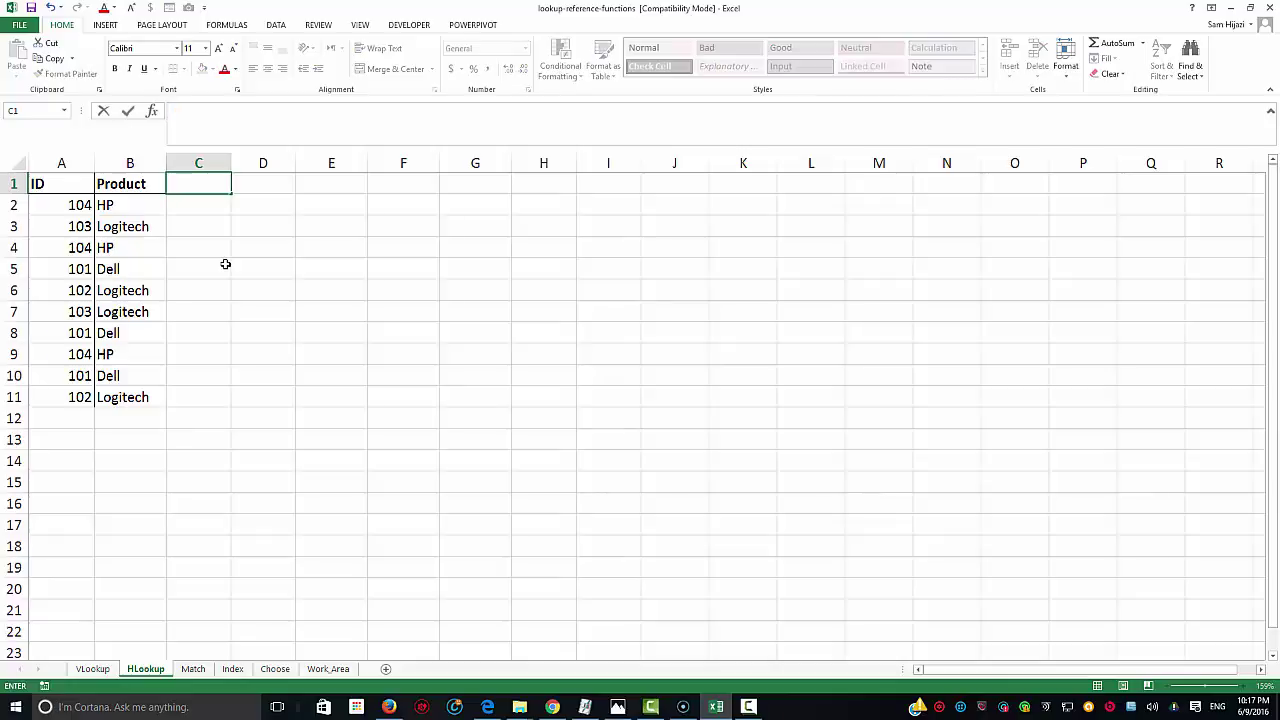
click(137, 184)
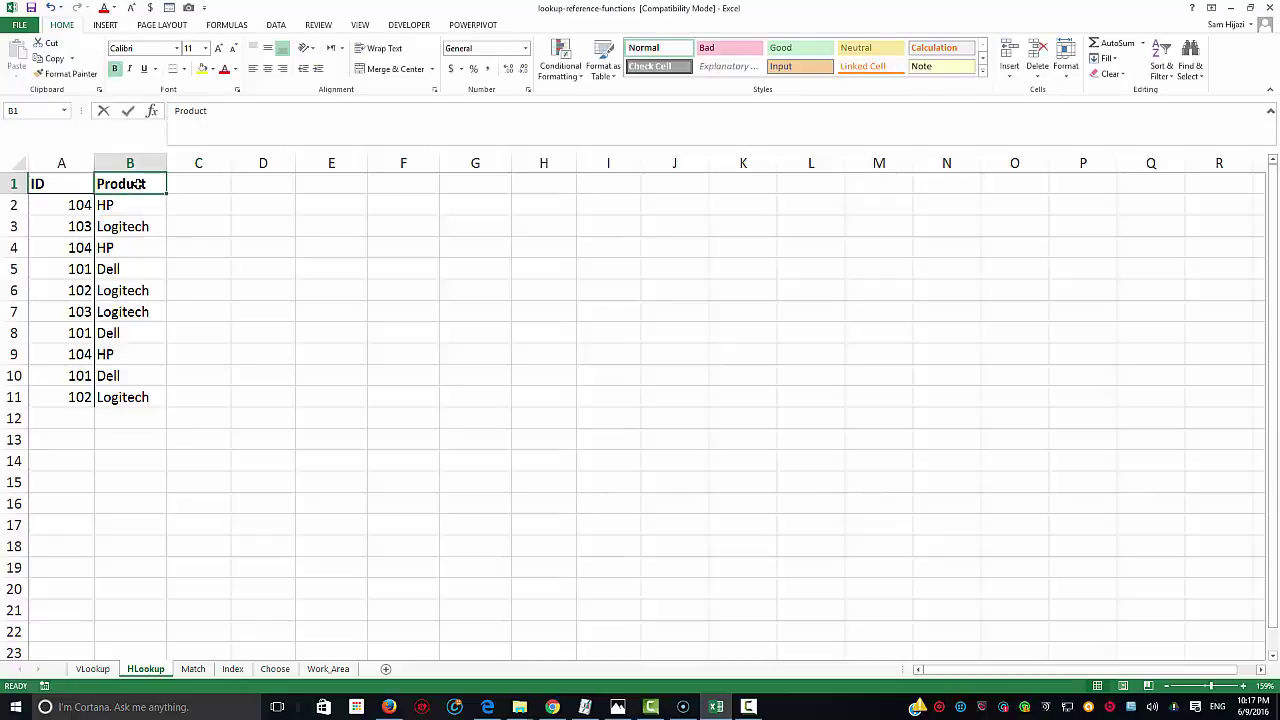
text(Brand)
key(Tab)
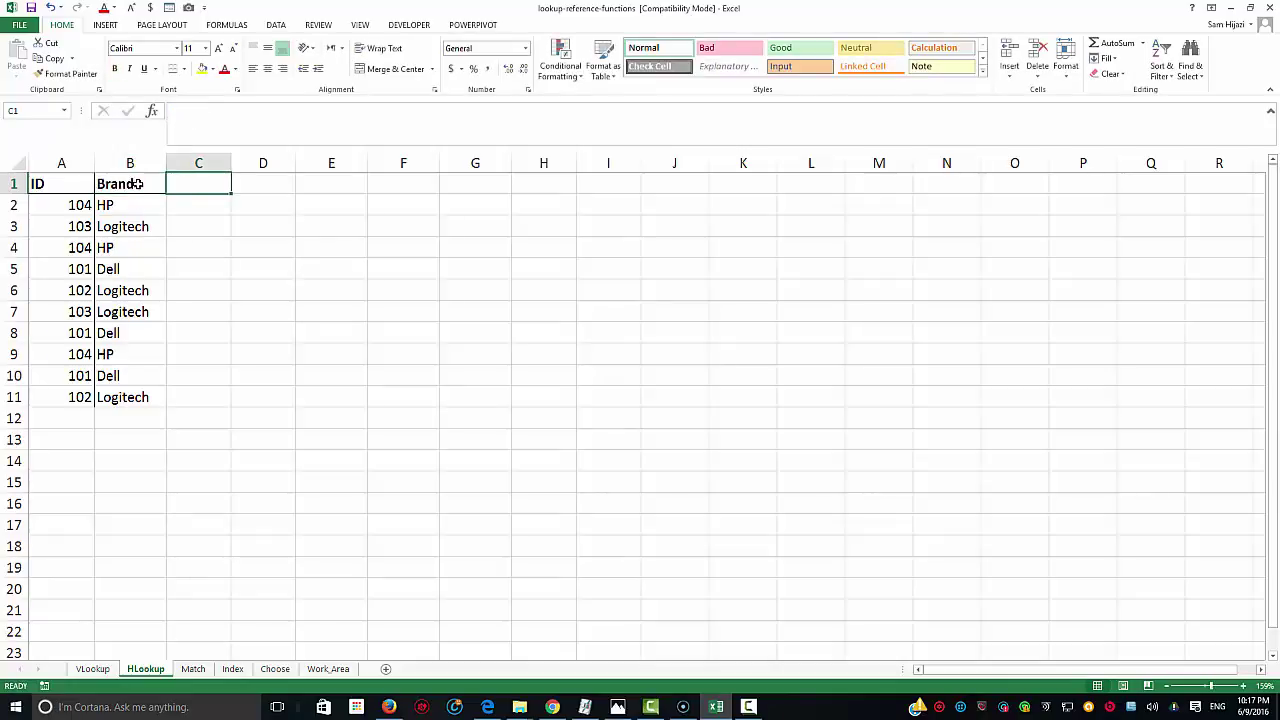
text(P)
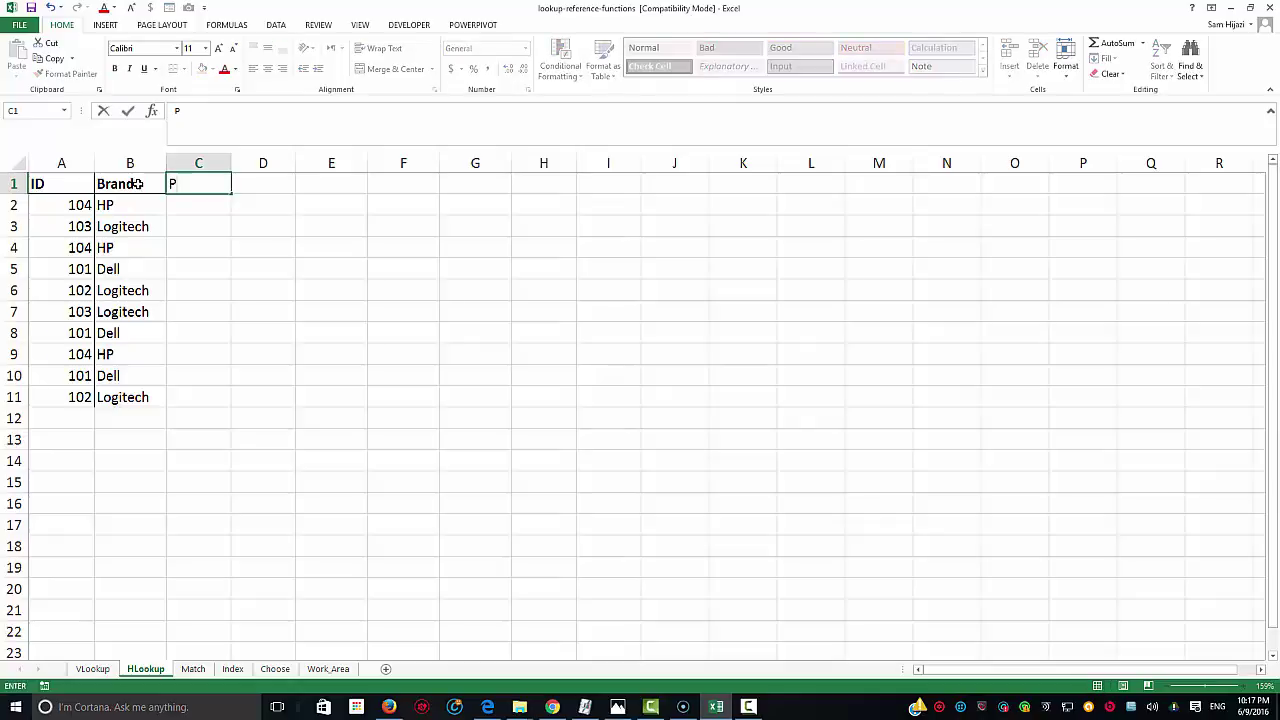
text(roduct)
key(Return)
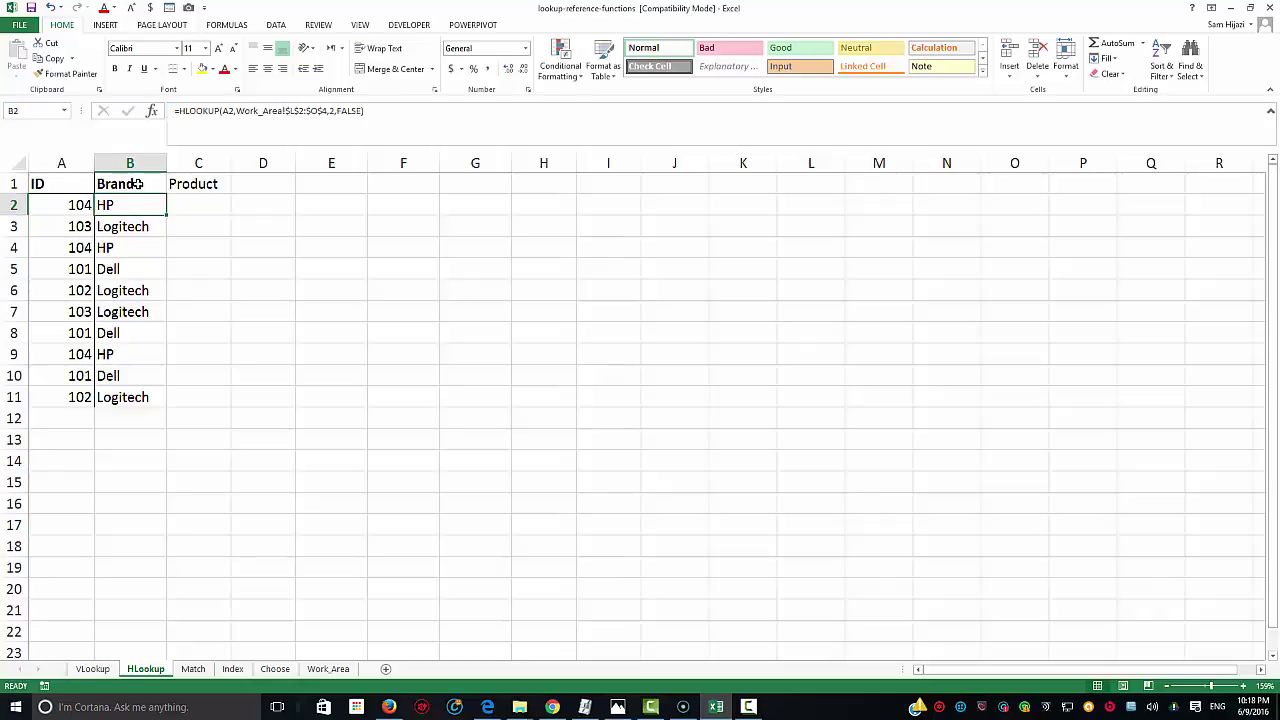
Start an HLOOKUP formula in C2 with A2 as the lookup value
key(Right)
text(=h)
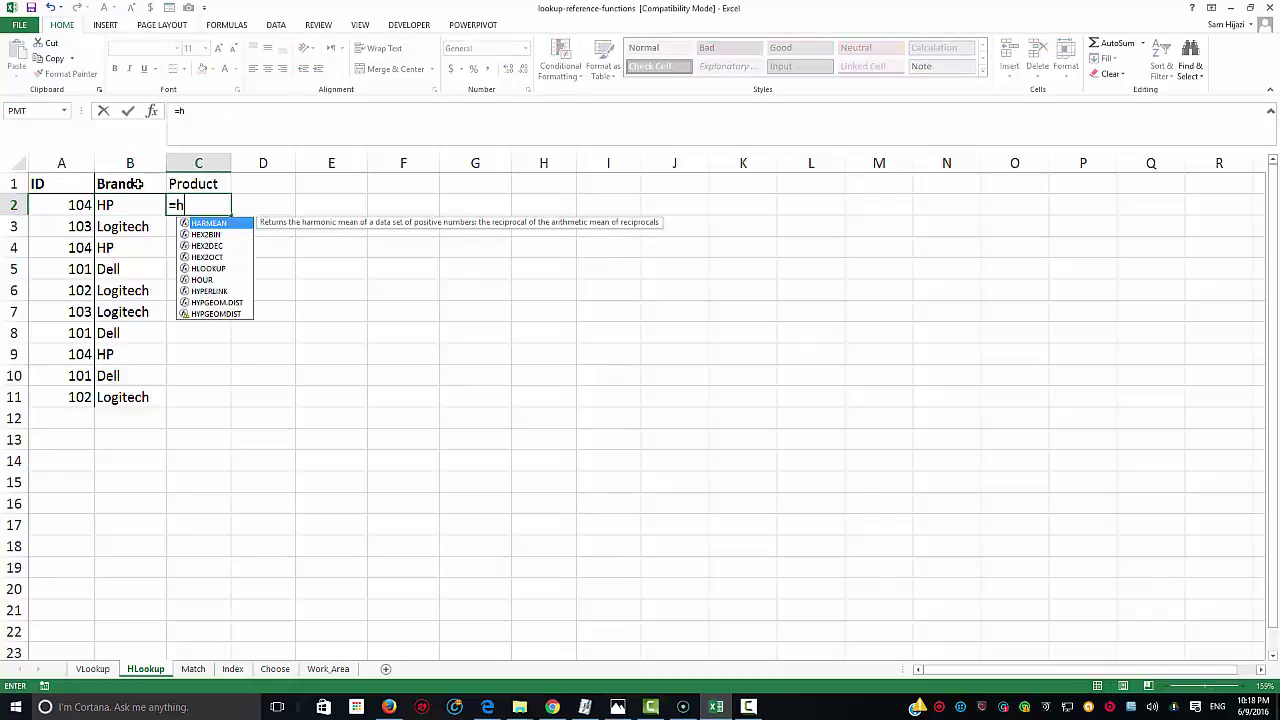
text(l)
key(Tab)
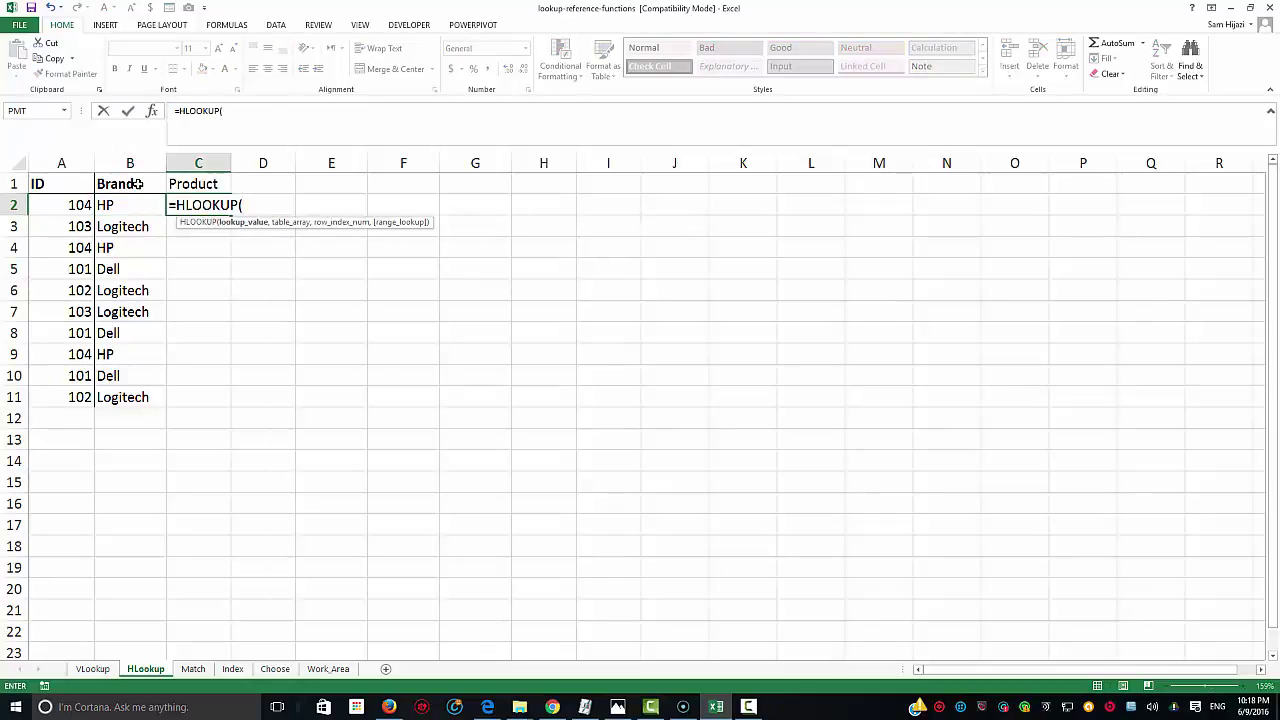
click(58, 205)
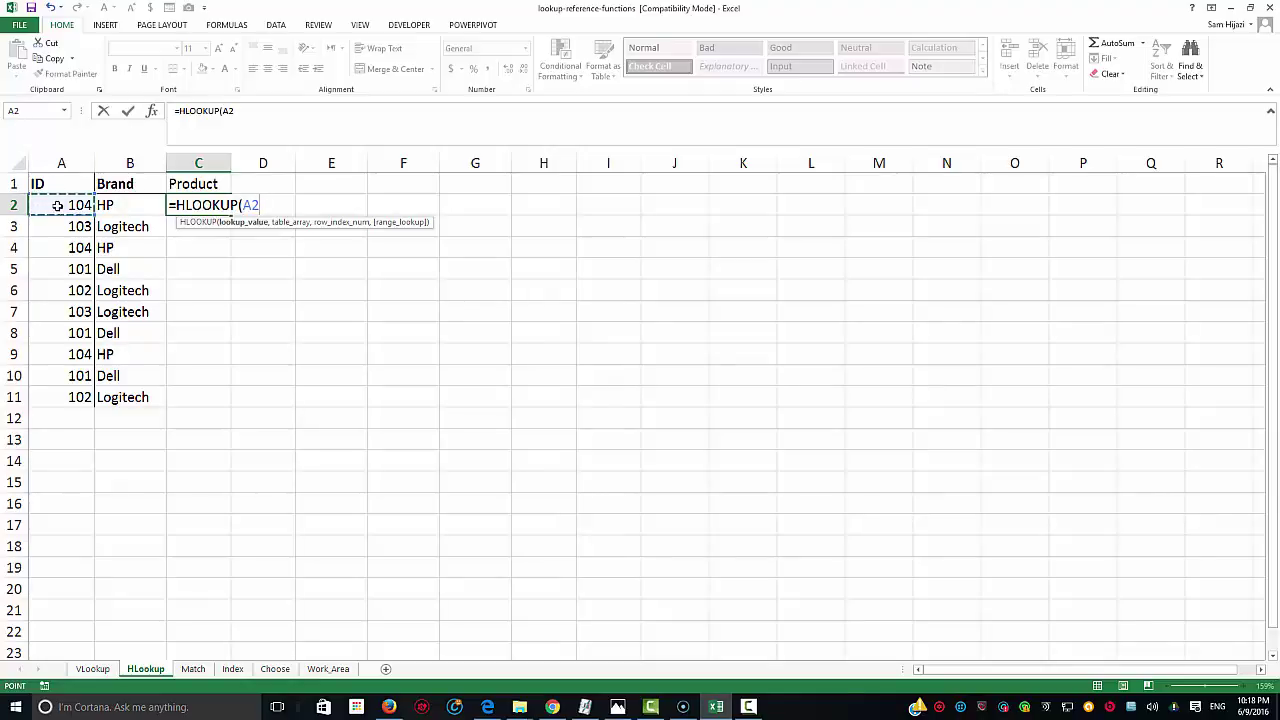
text(,)
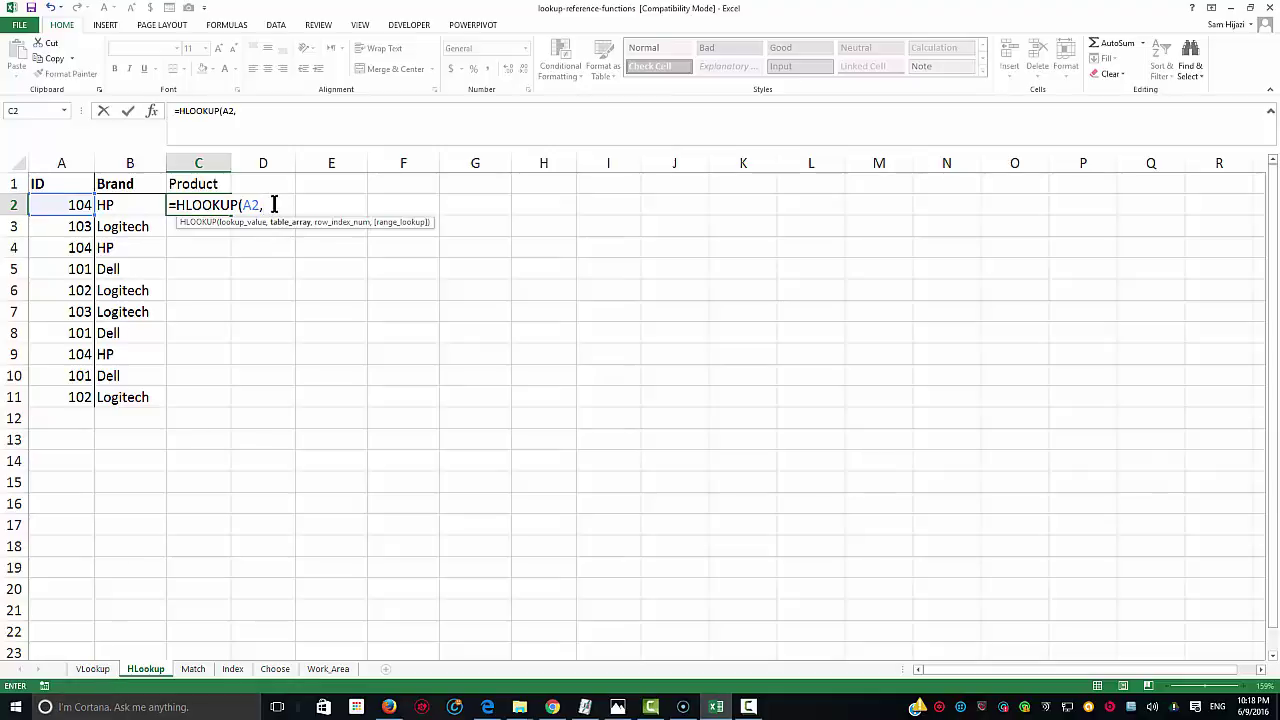
drag(262, 205, 246, 205)
click(270, 205)
Set the C2 formula's table array to Work_Area range L2:O4 with absolute references $L$2:$O$4
click(326, 669)
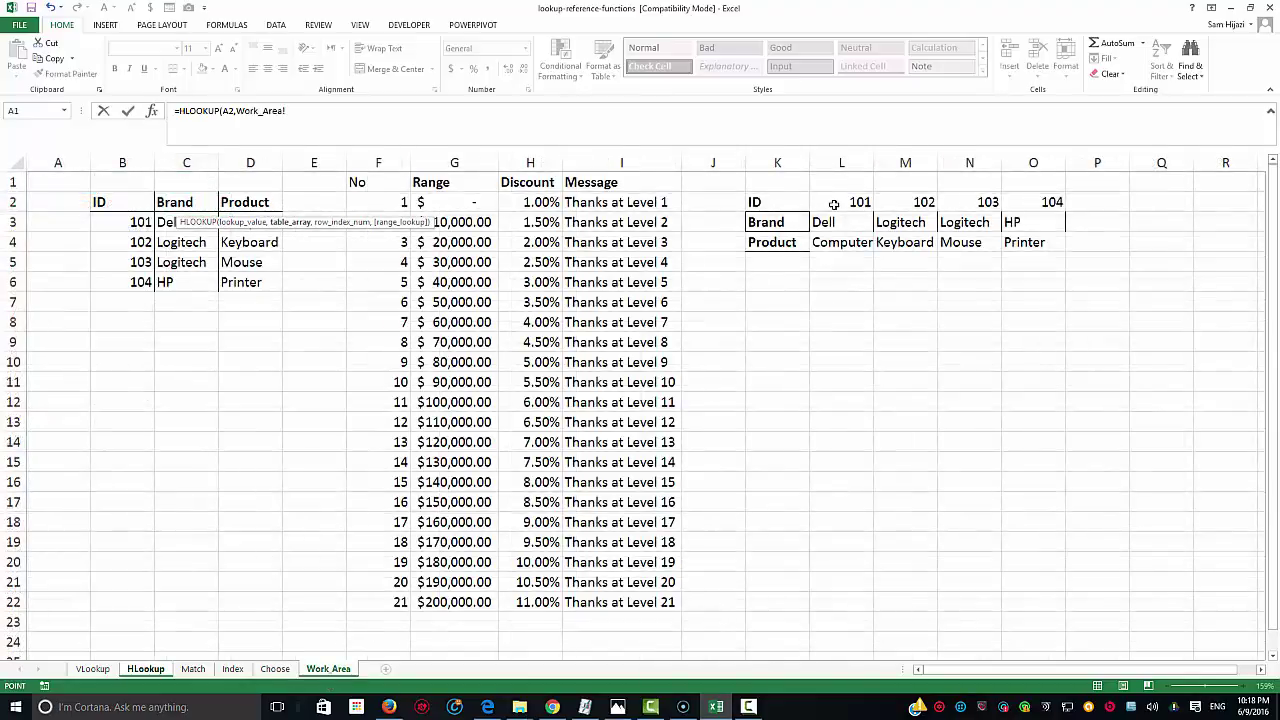
drag(834, 203, 1009, 238)
key(F4)
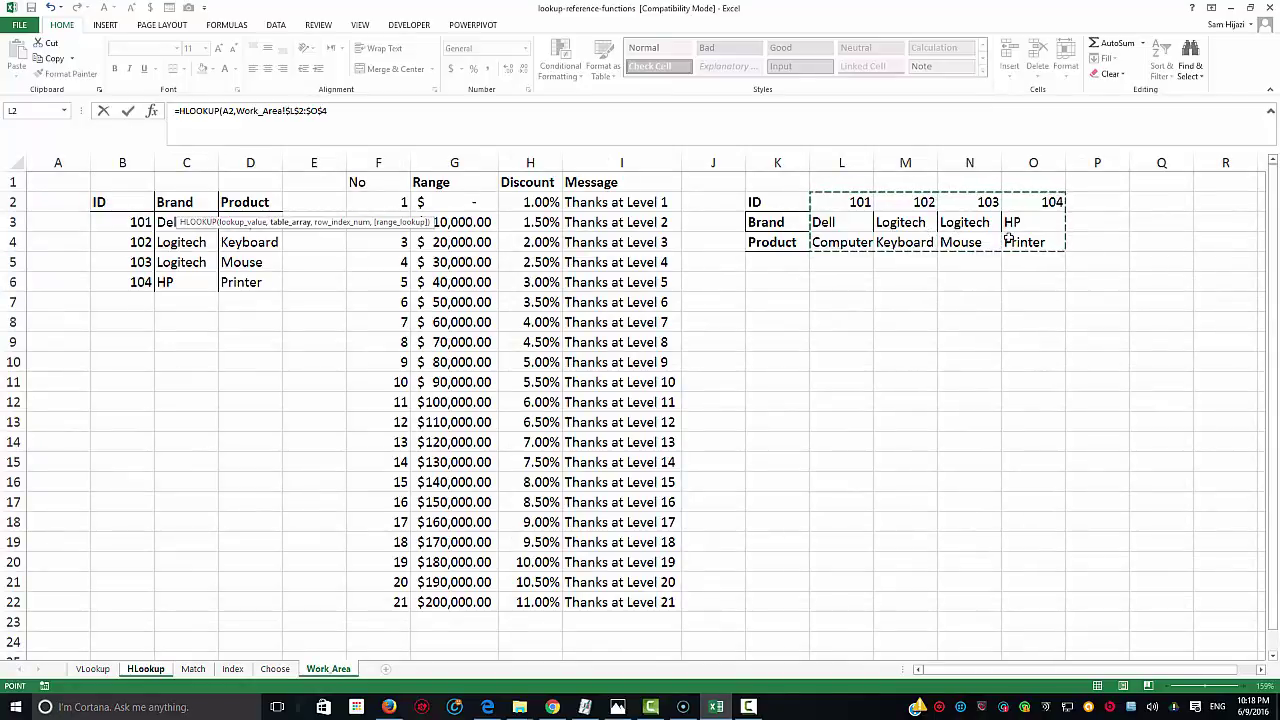
text(,)
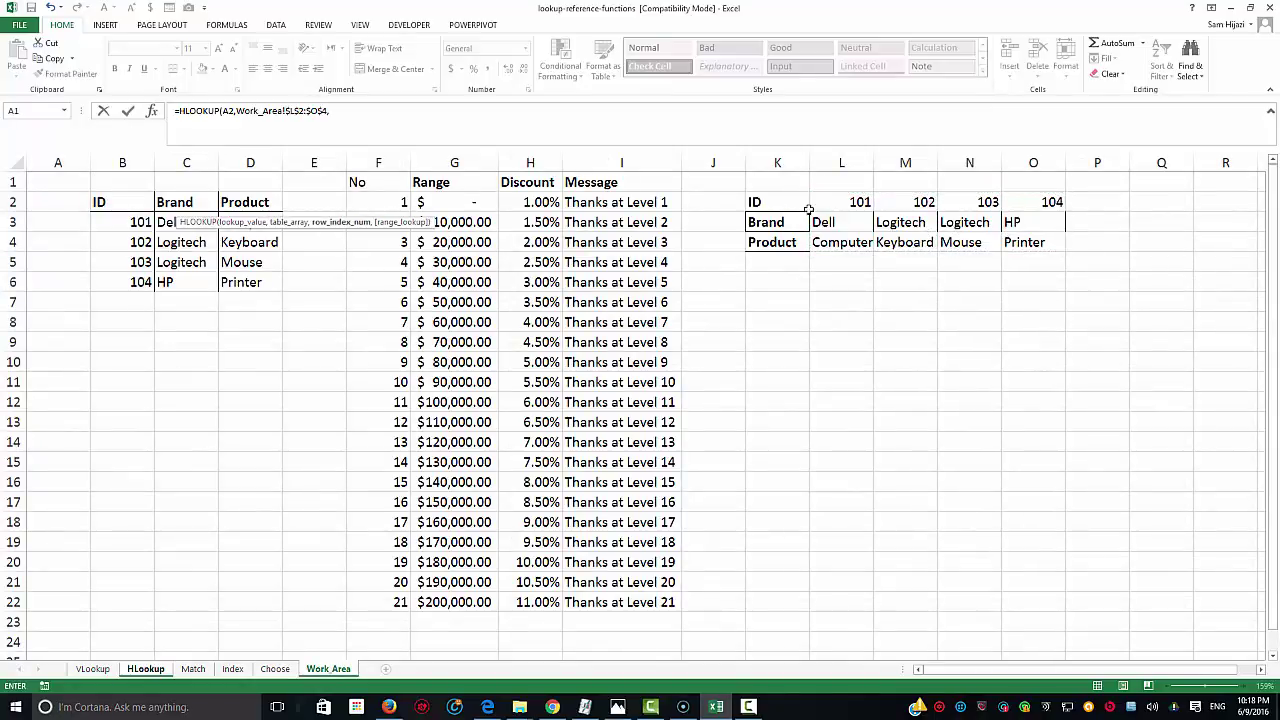
Finish the C2 HLOOKUP with row index 3 and FALSE for an exact match, and fill it down to C11
click(369, 114)
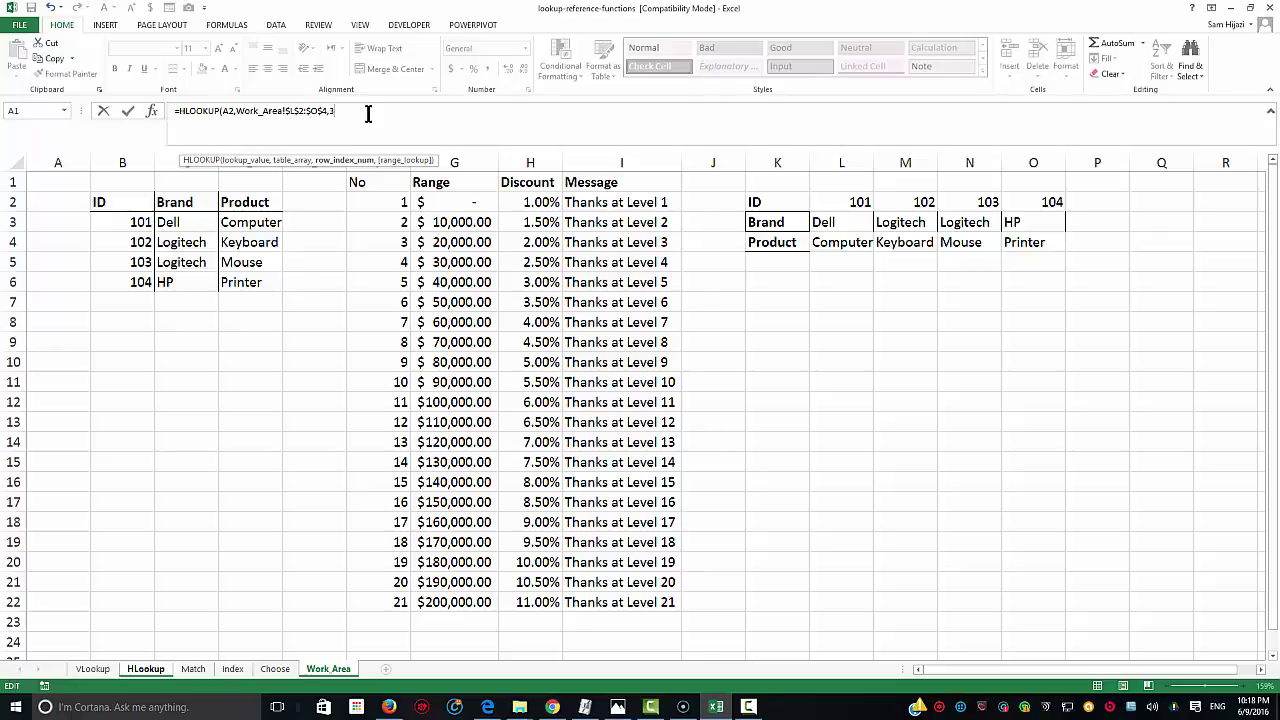
text(,)
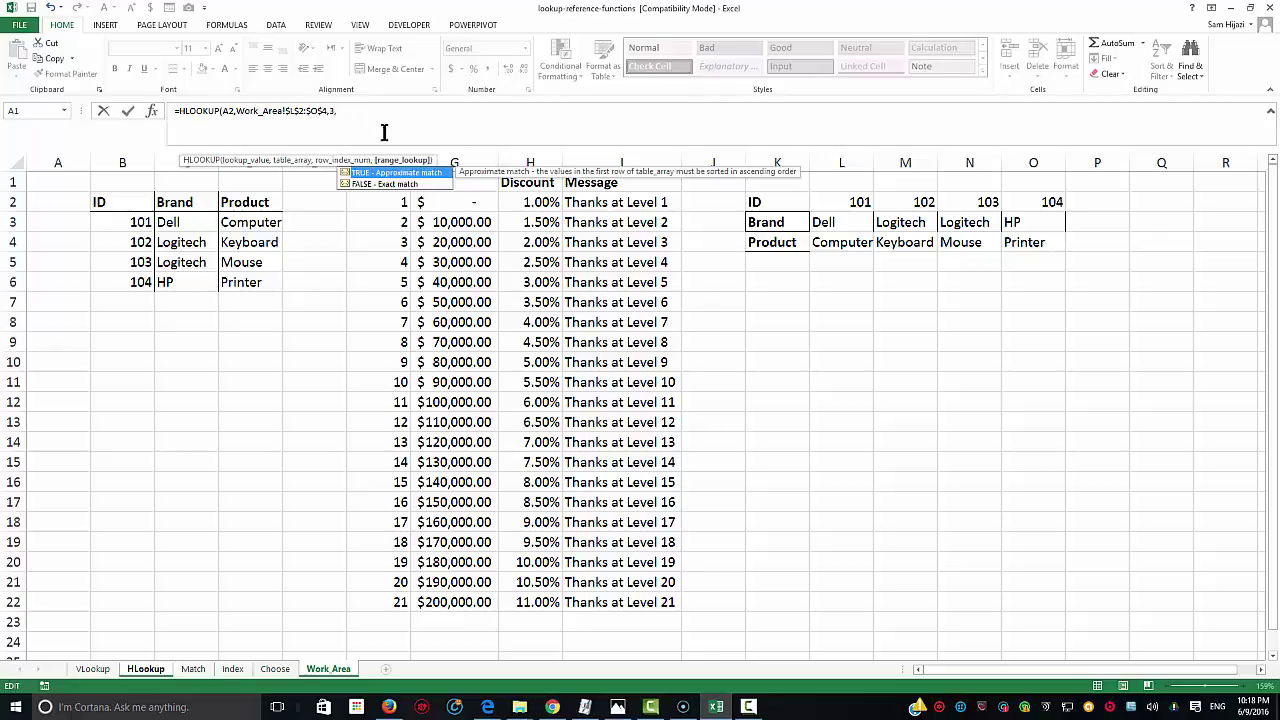
double_click(405, 185)
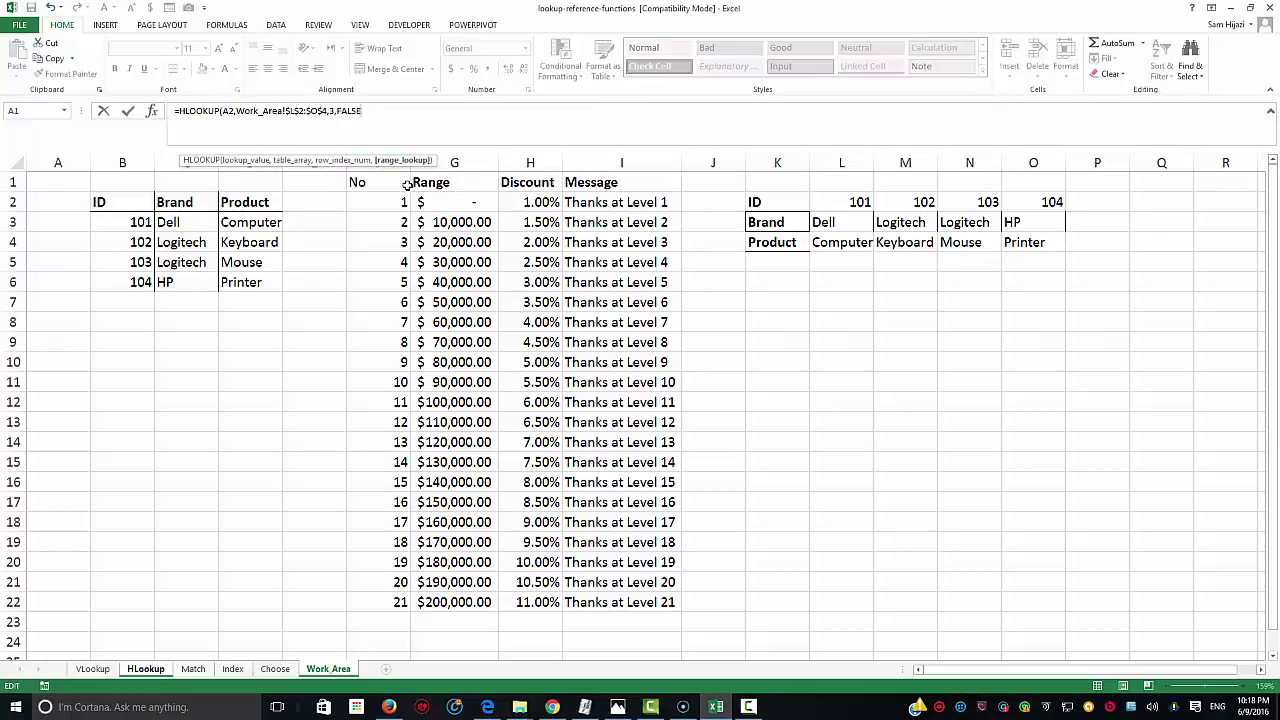
key(Return)
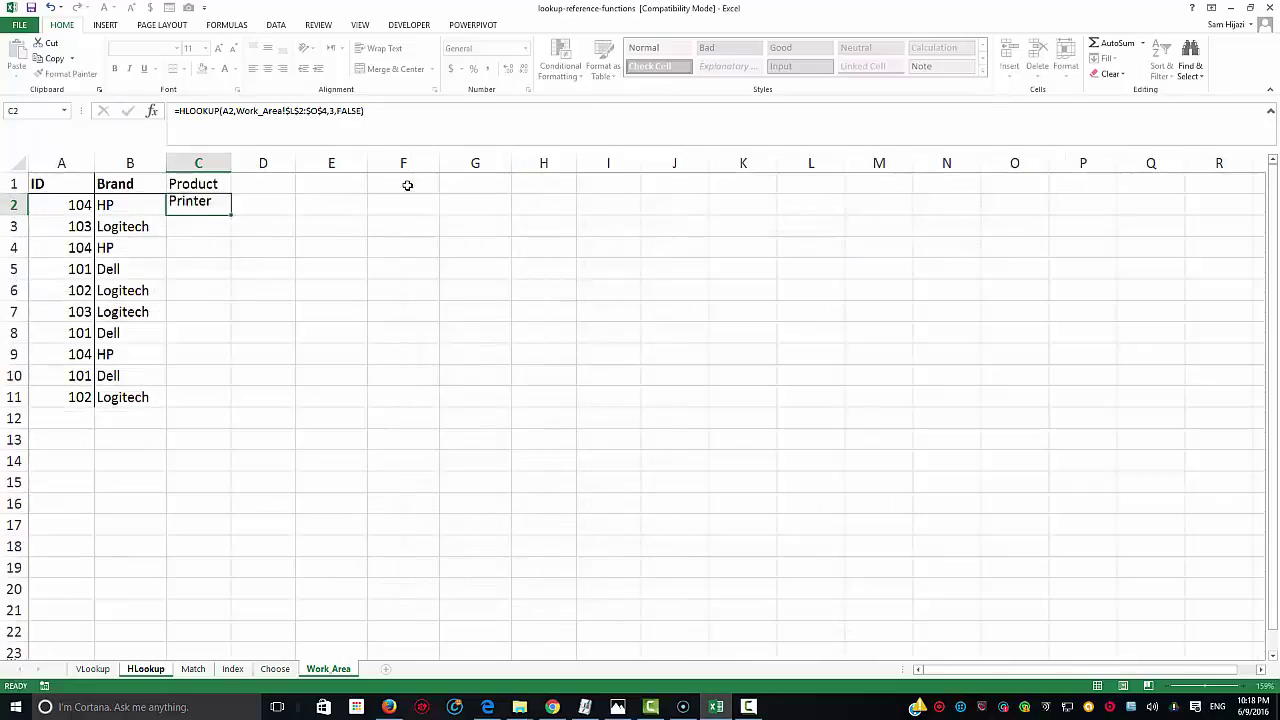
click(203, 205)
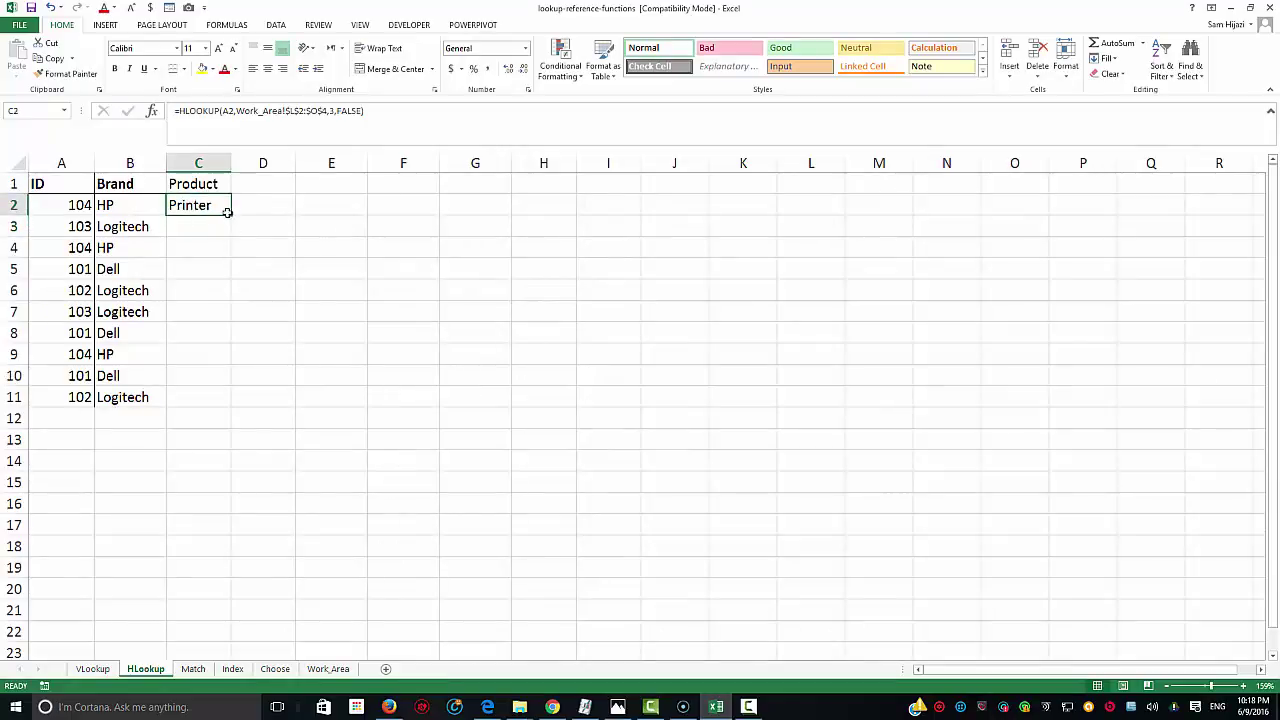
drag(232, 213, 236, 407)
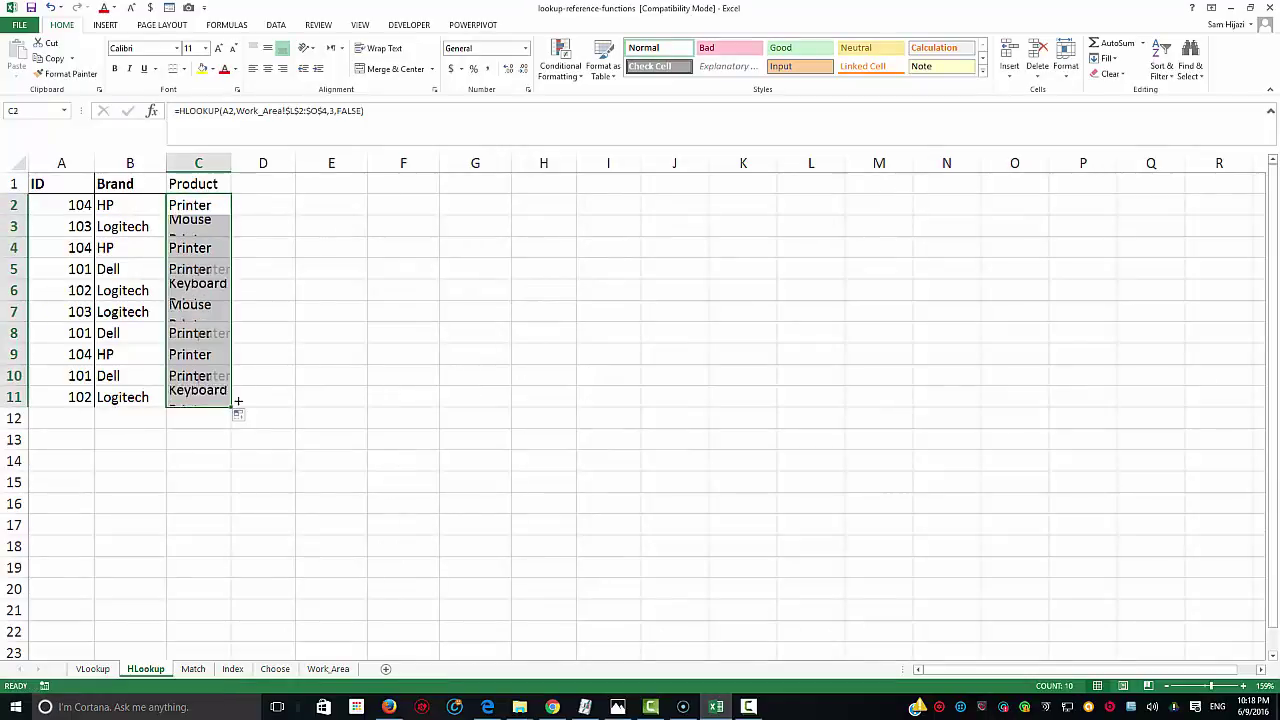
Copy the discount table F1:I22 on the Work_Area sheet and paste it transposed starting at K8
click(328, 669)
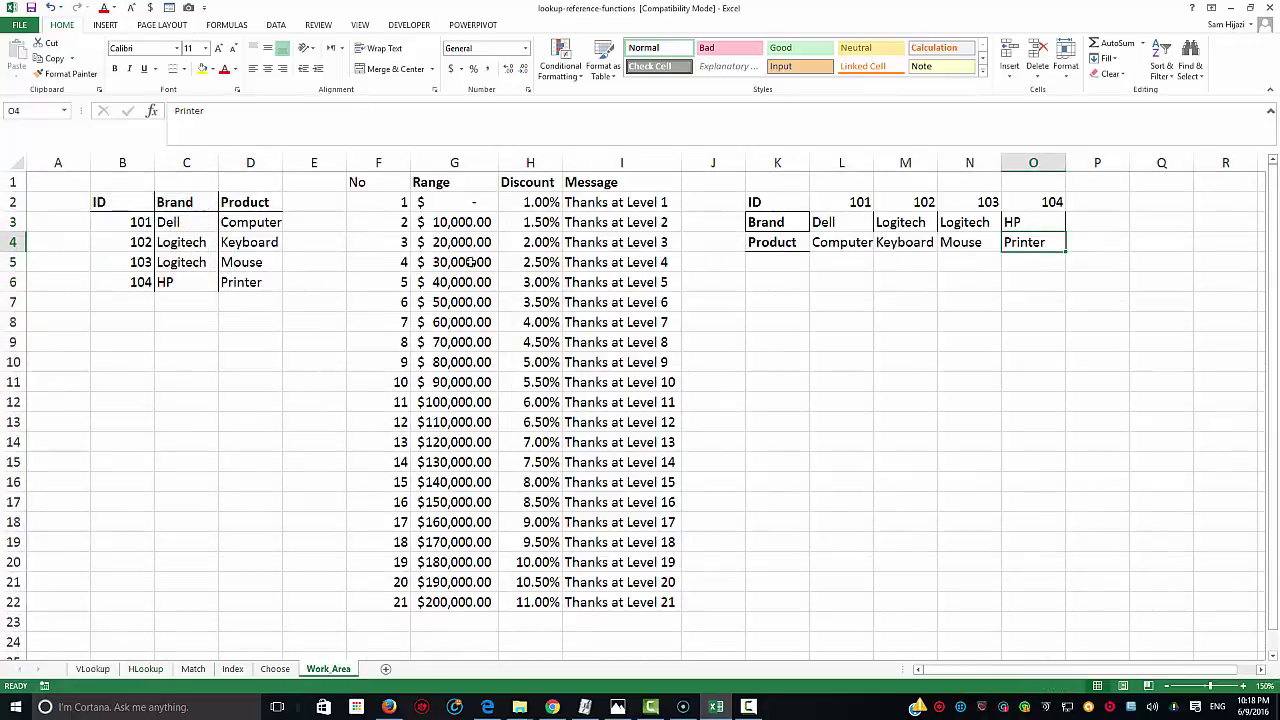
drag(386, 182, 530, 205)
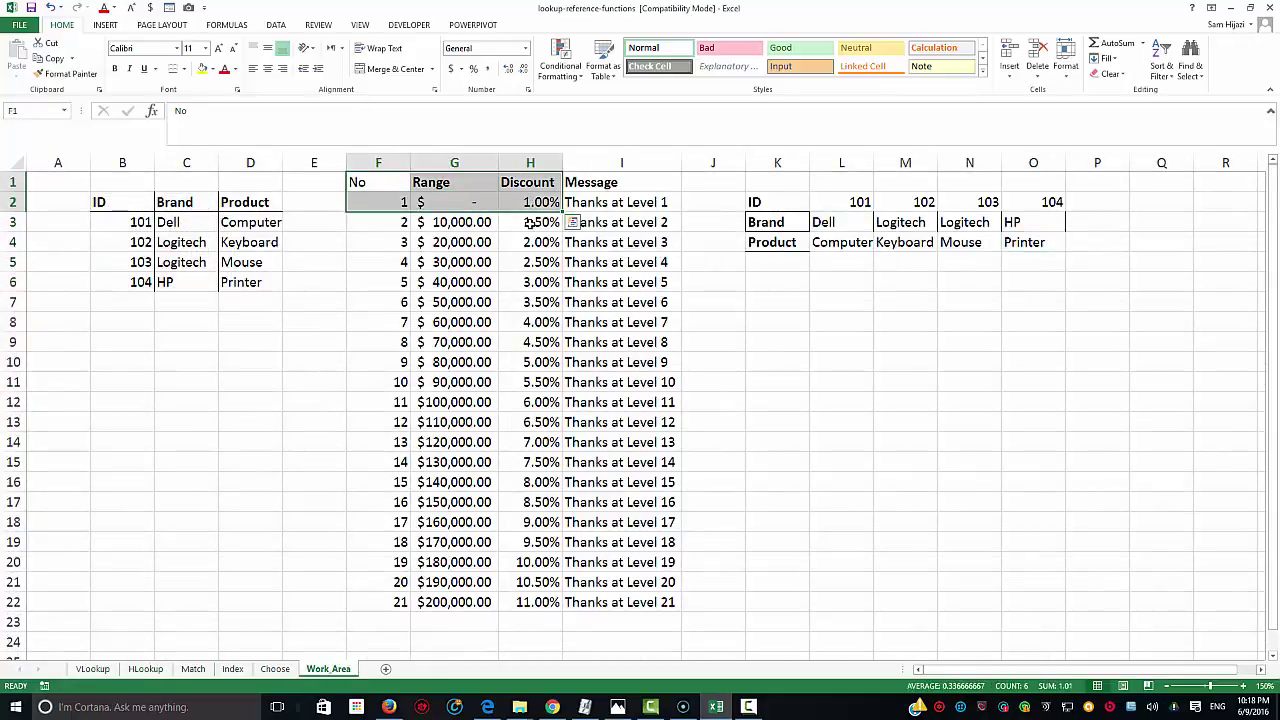
drag(386, 180, 633, 600)
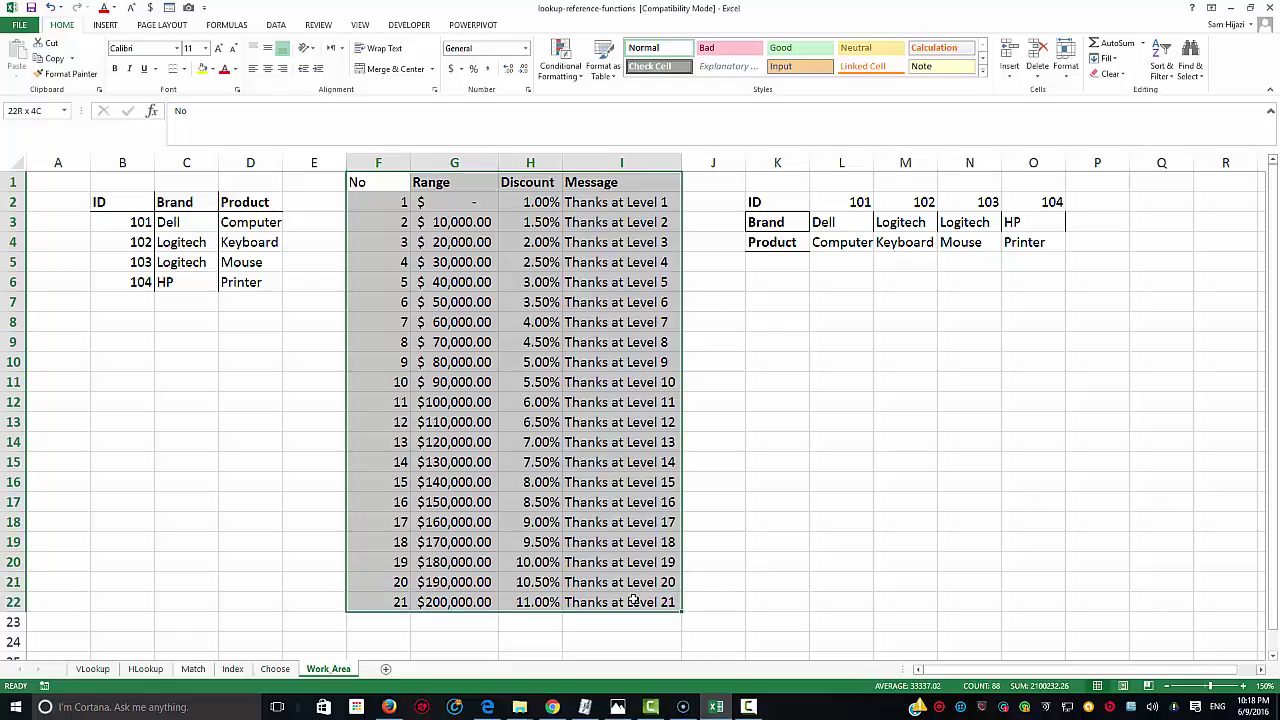
drag(633, 600, 633, 600)
click(57, 65)
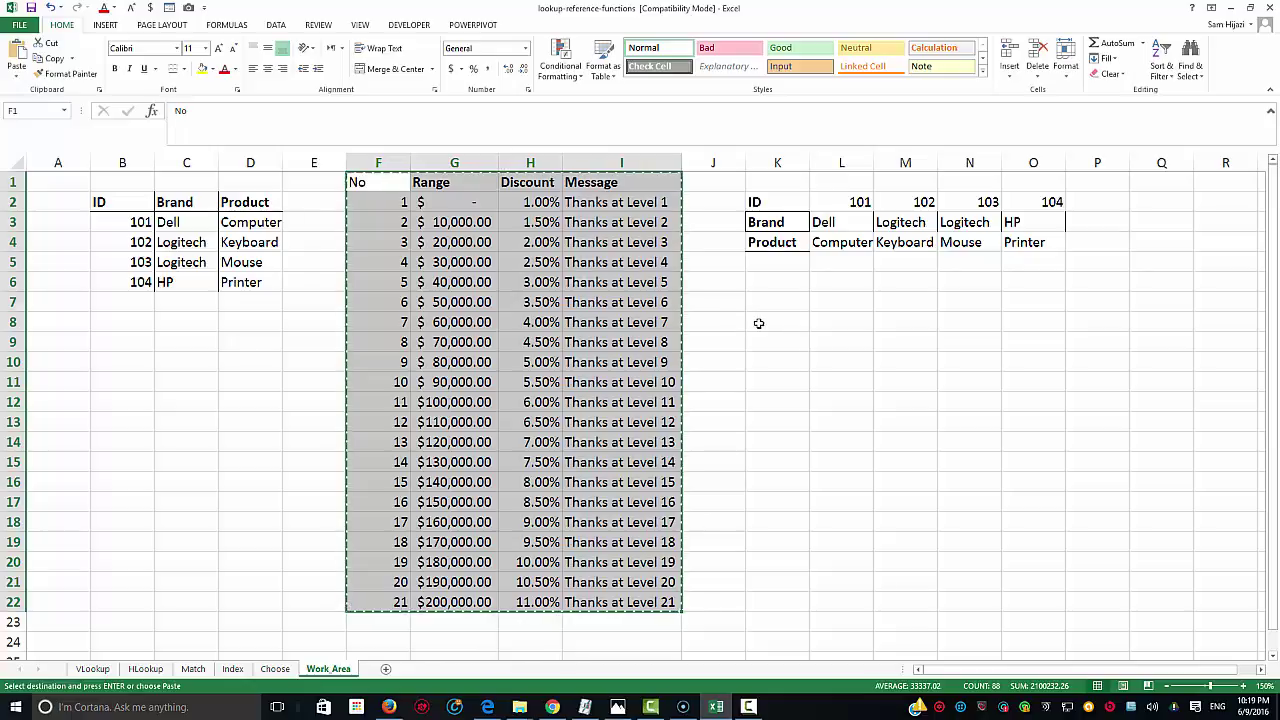
click(757, 323)
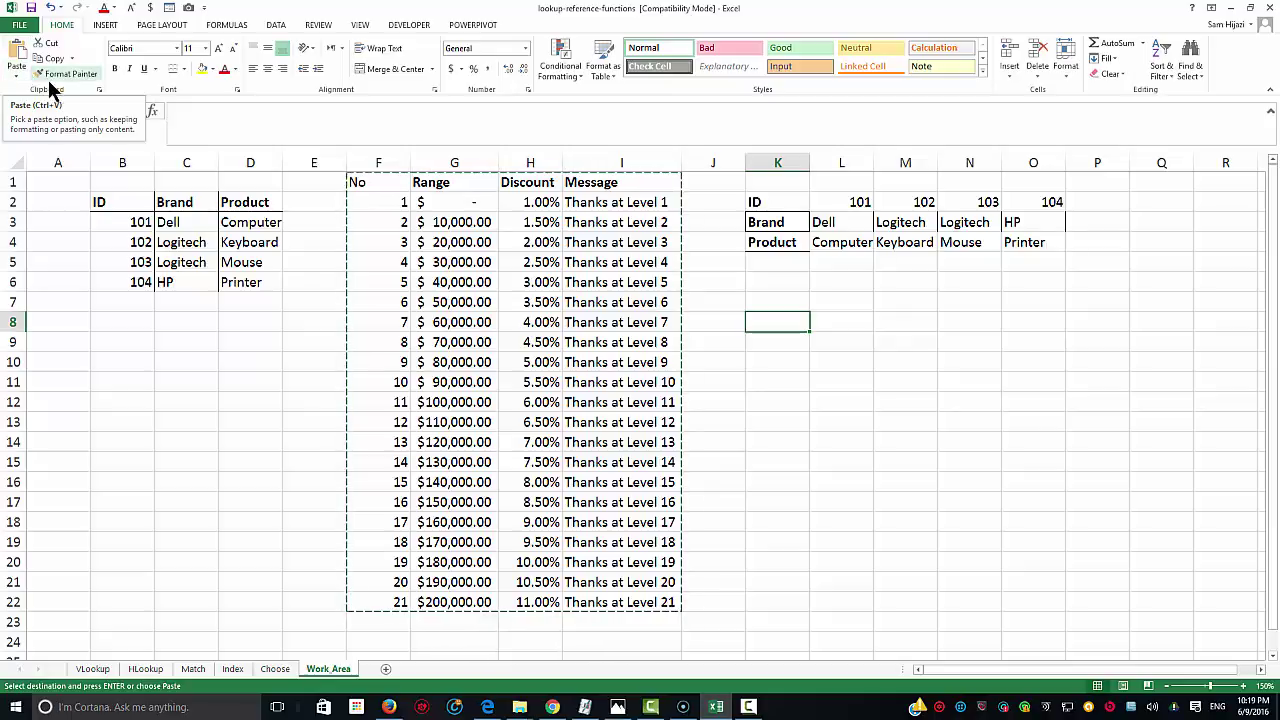
click(17, 82)
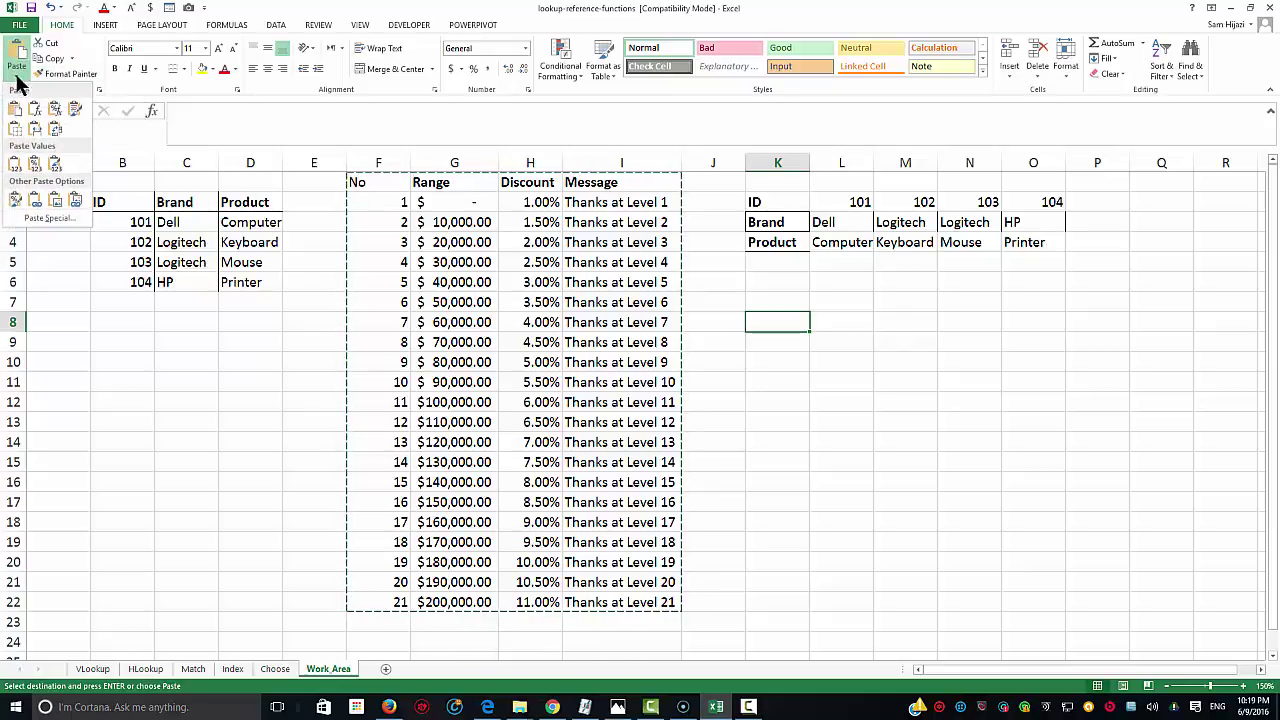
click(53, 129)
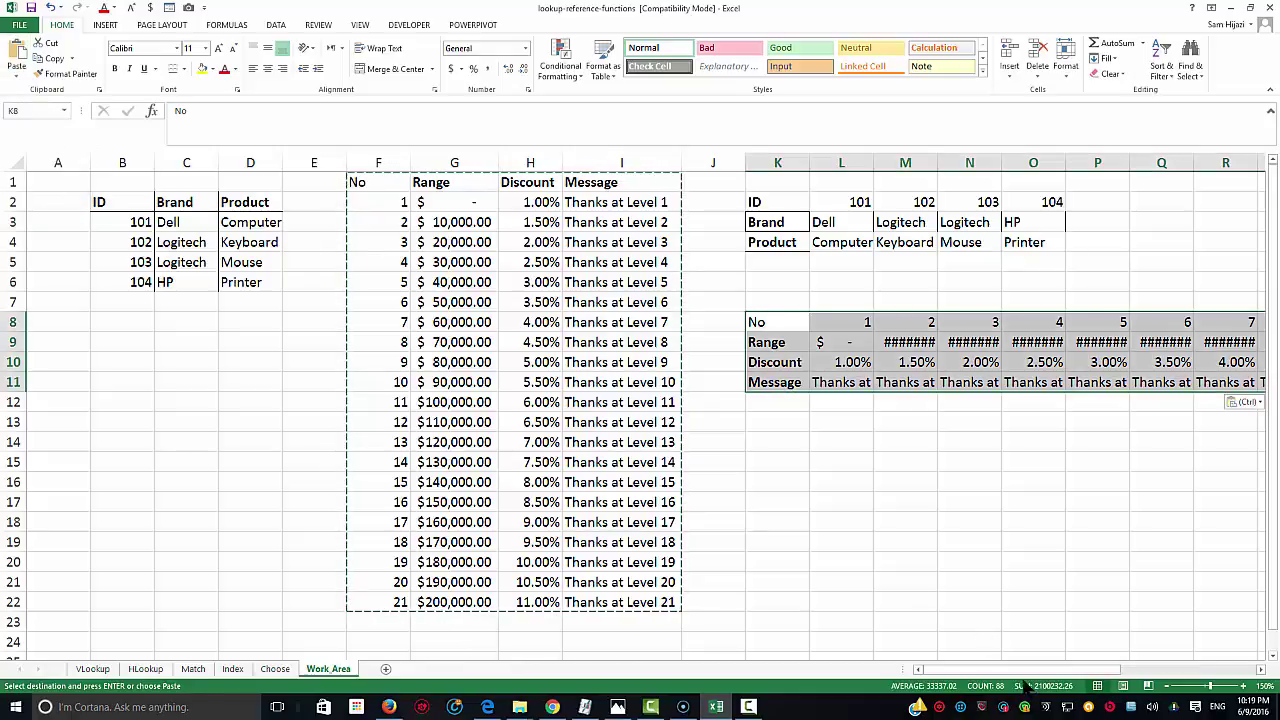
Autofit the widths of columns K through AF on the Work_Area sheet to their contents
drag(1024, 680, 1082, 677)
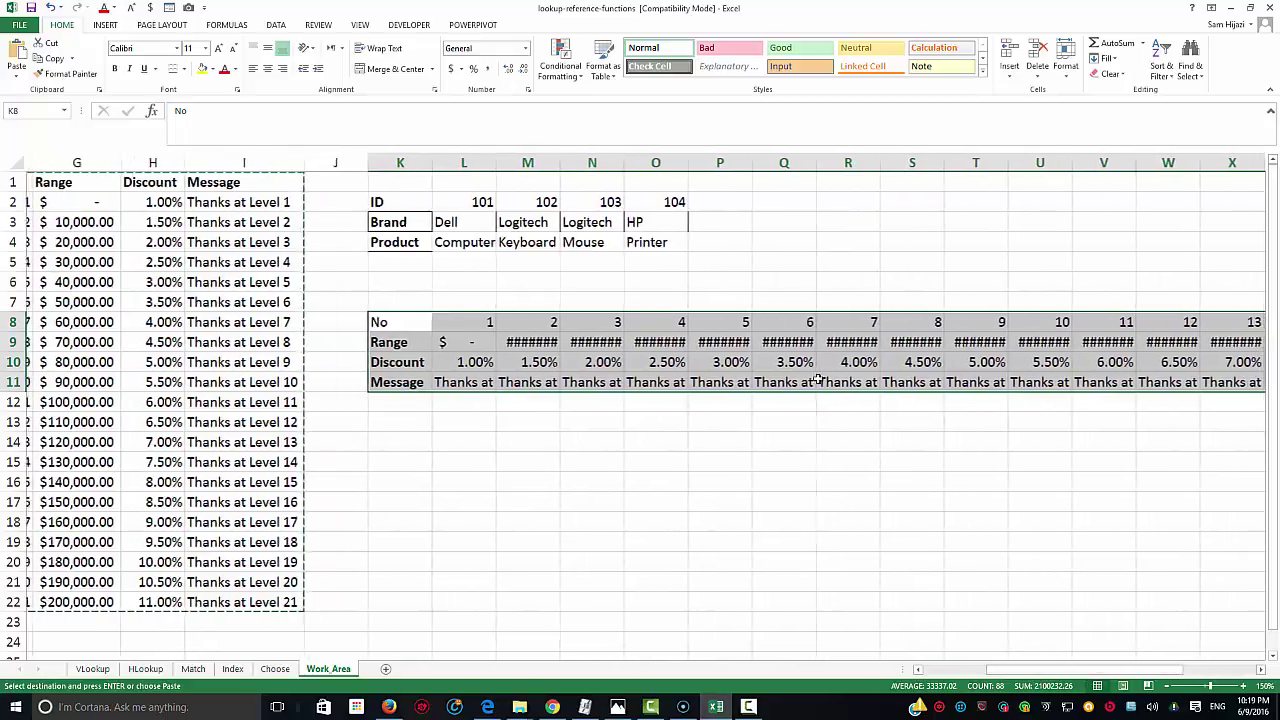
double_click(750, 162)
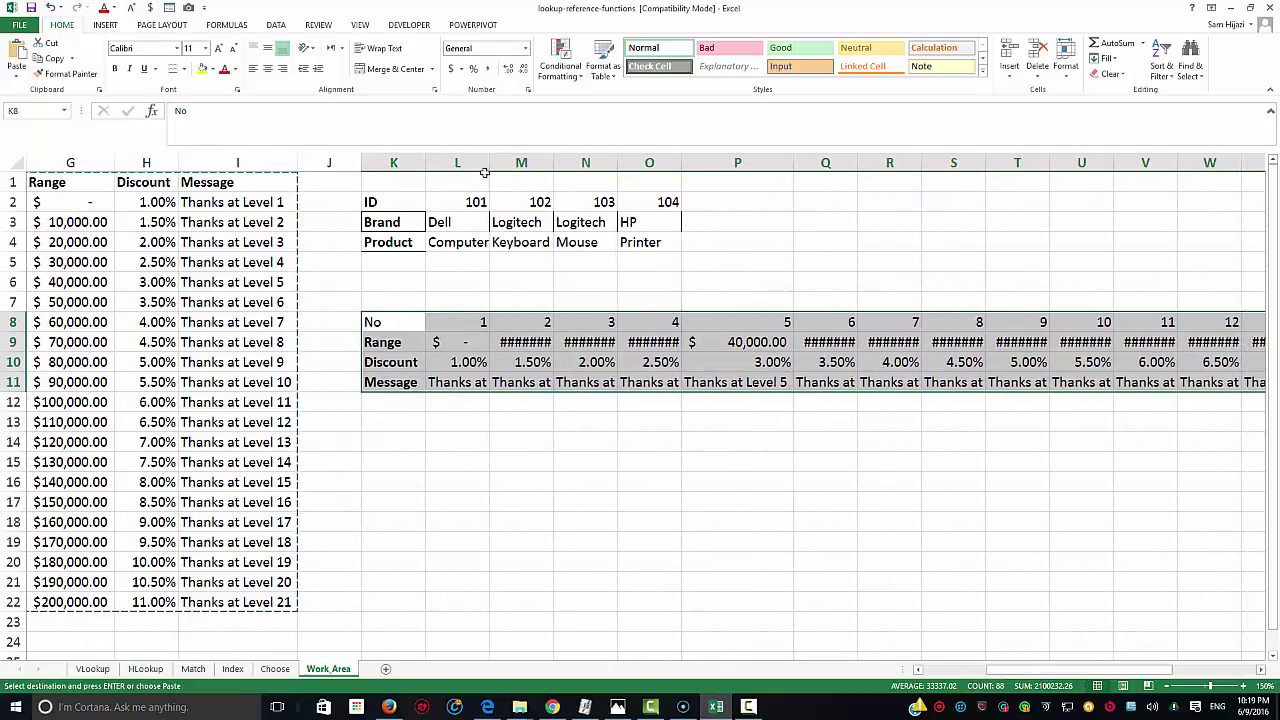
drag(414, 162, 1150, 219)
double_click(841, 162)
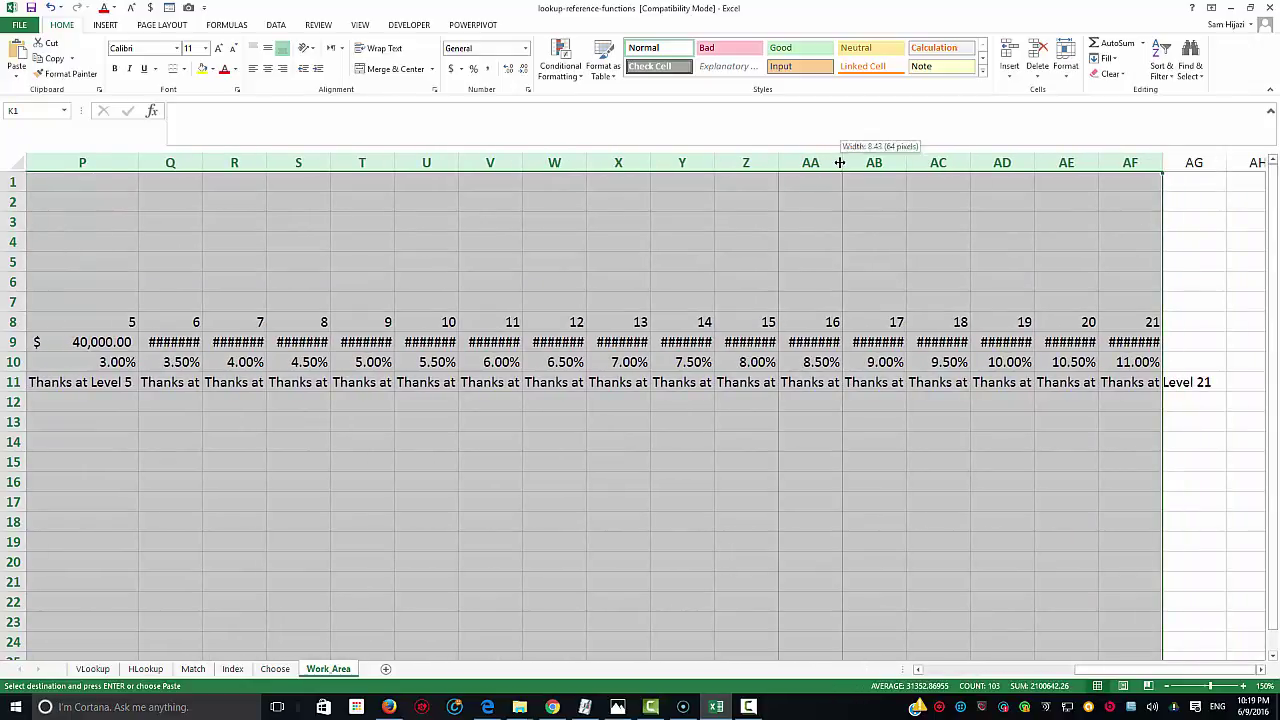
drag(1100, 669, 1026, 677)
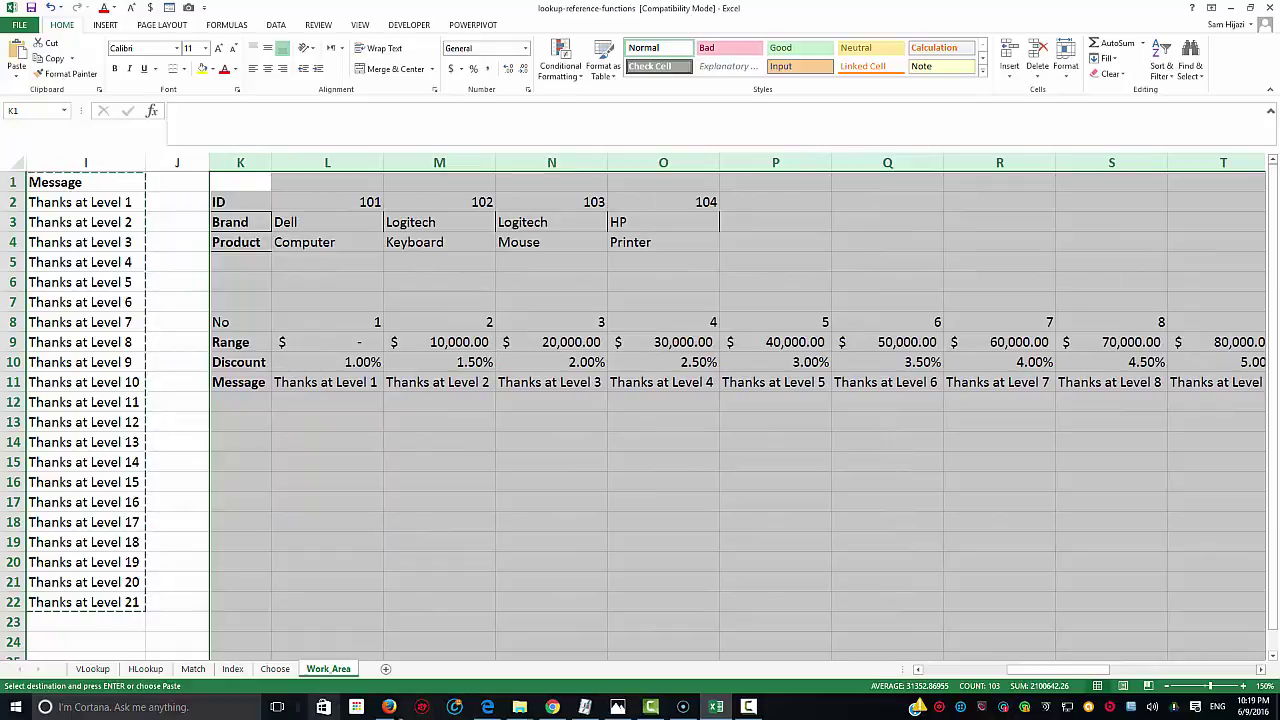
Look through the VLookup, HLookup, Match and Index sheets, and examine the lookup value in A2 and color list E4:E7 on Match
click(95, 669)
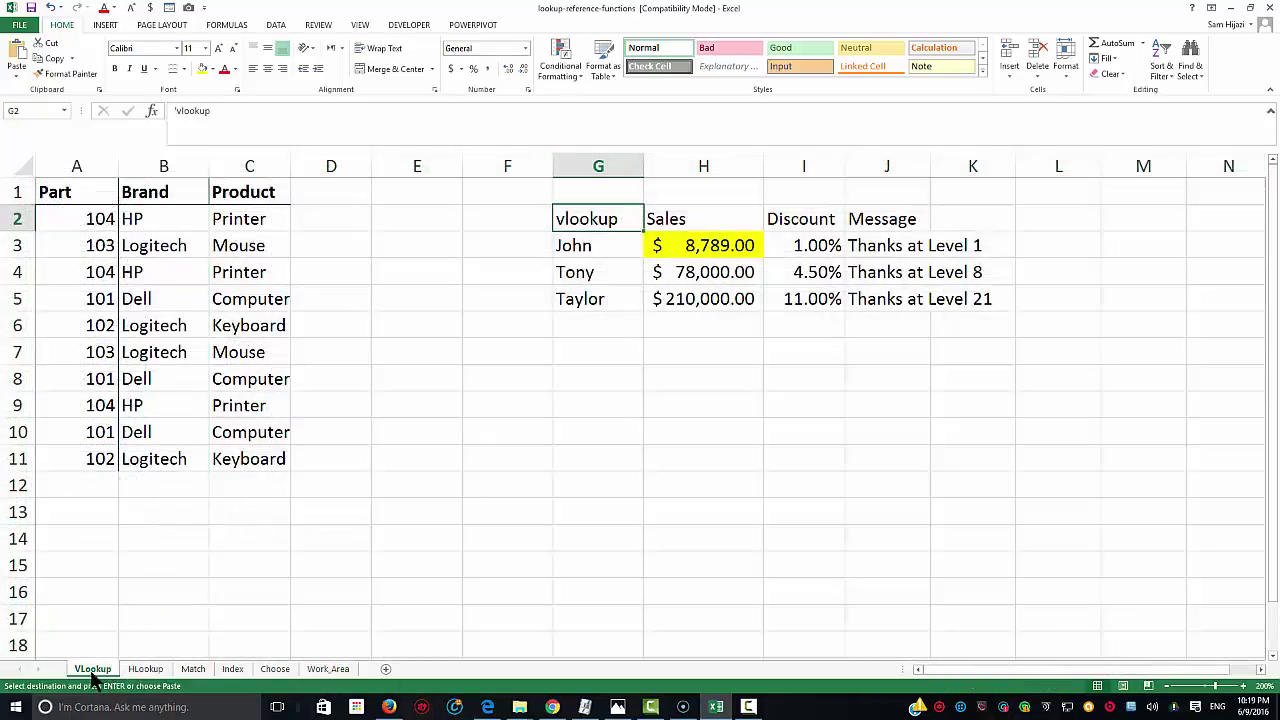
click(146, 672)
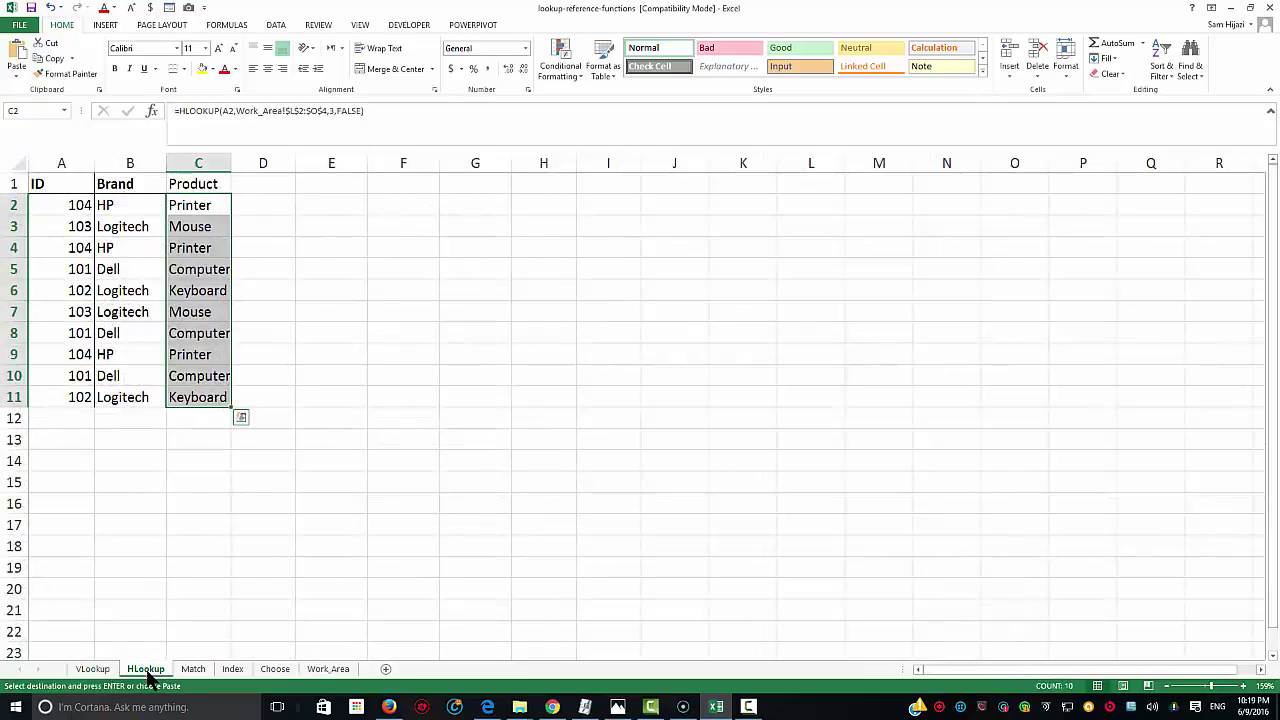
click(193, 672)
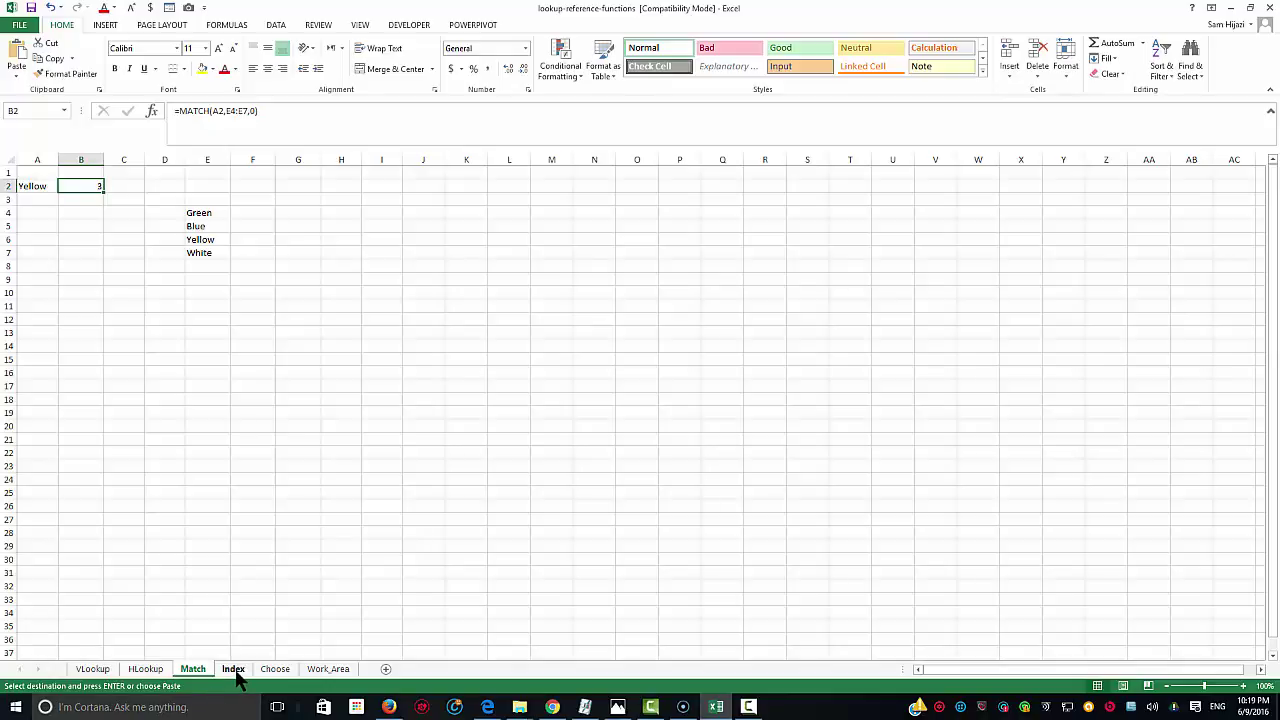
click(237, 673)
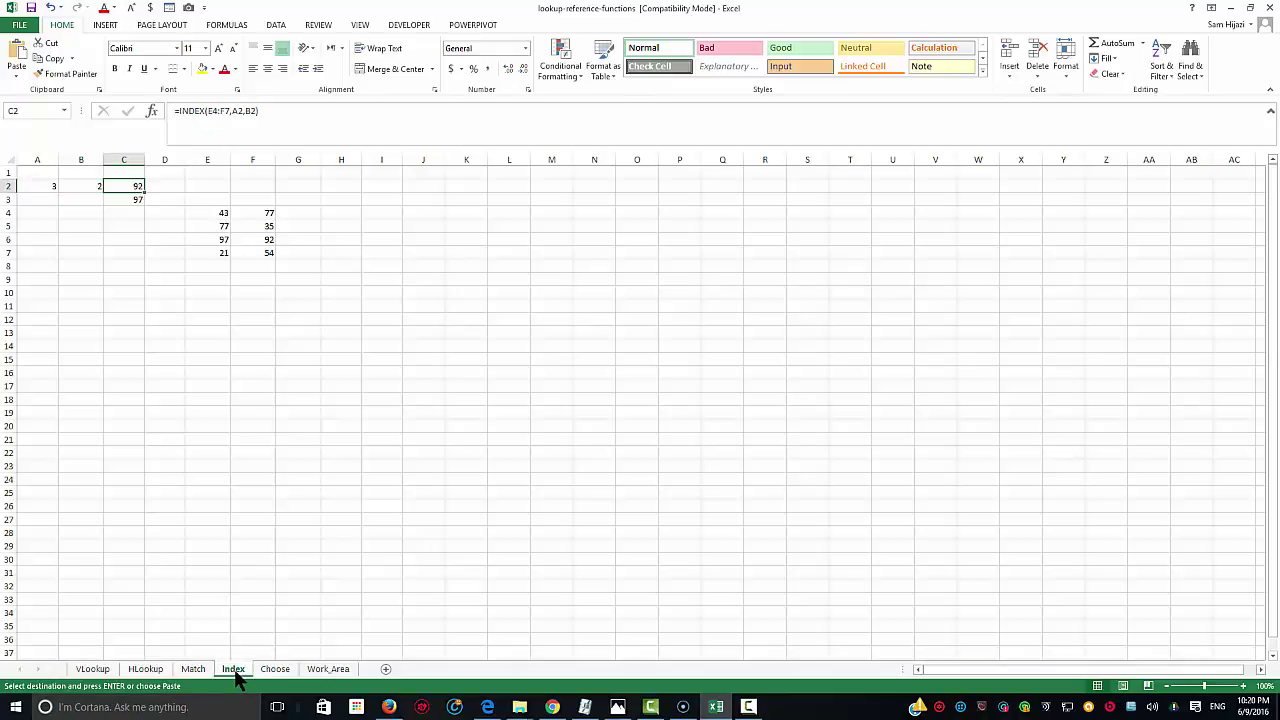
click(193, 671)
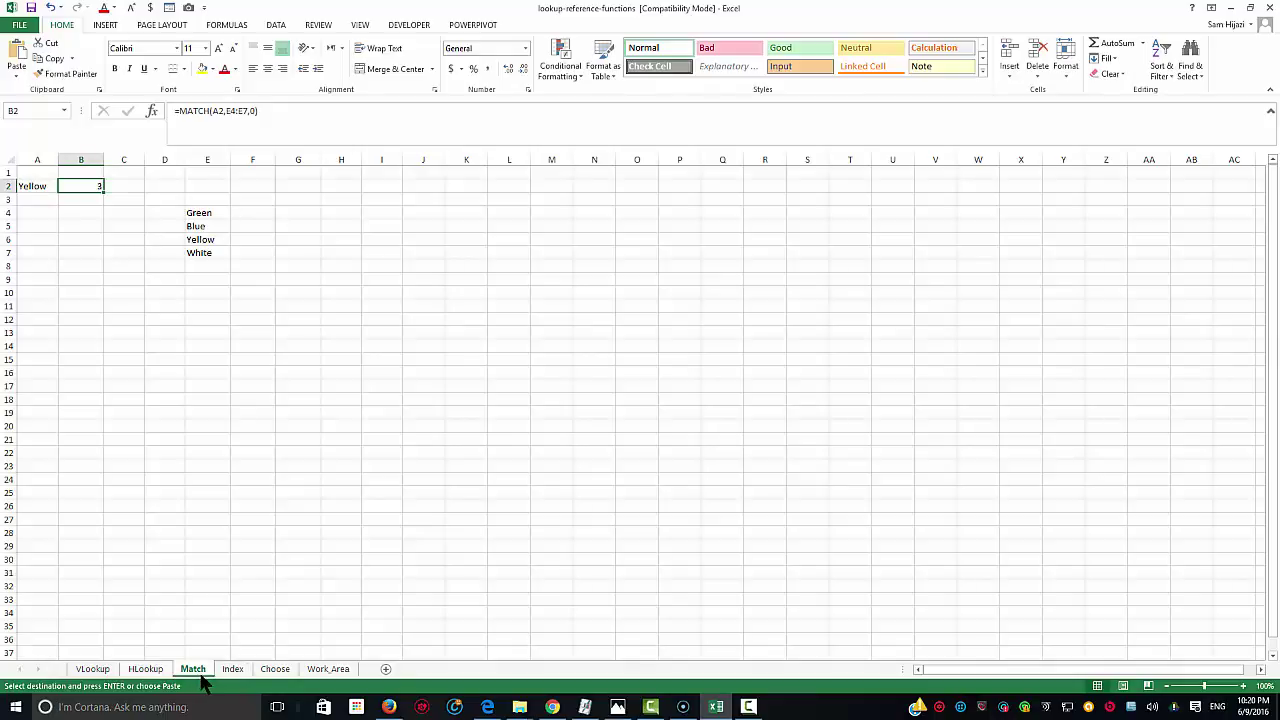
click(231, 674)
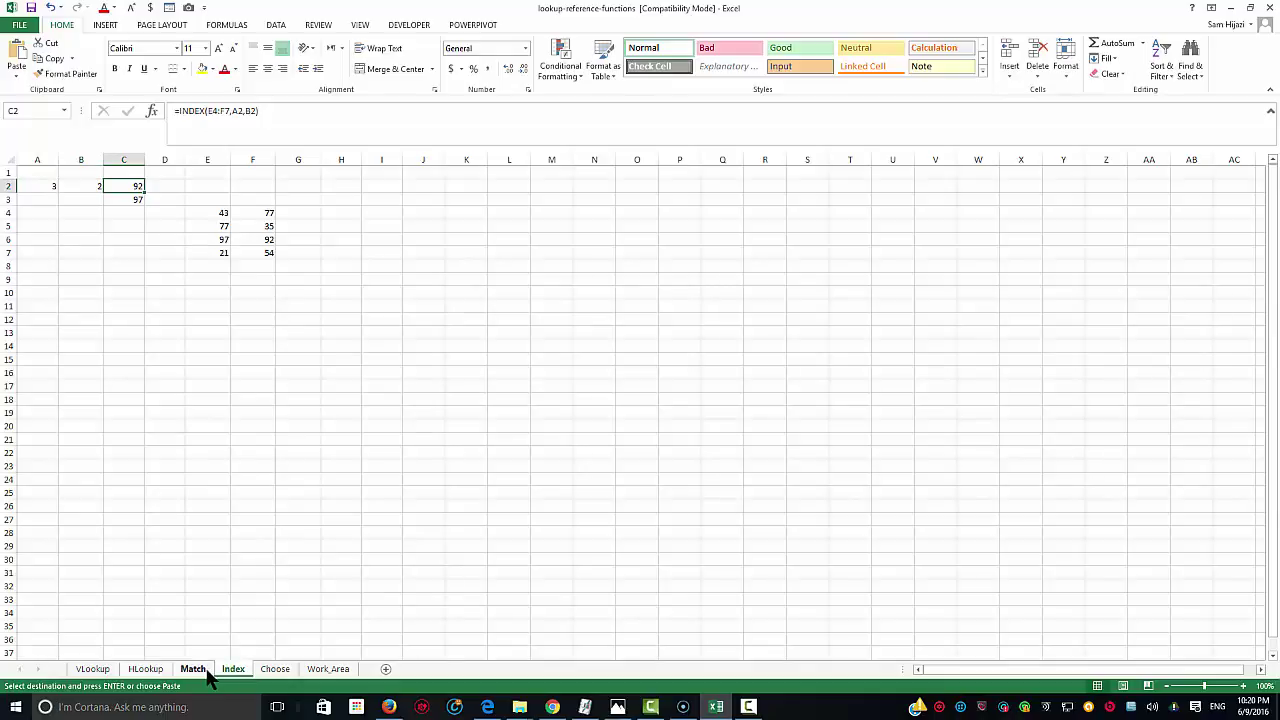
click(193, 670)
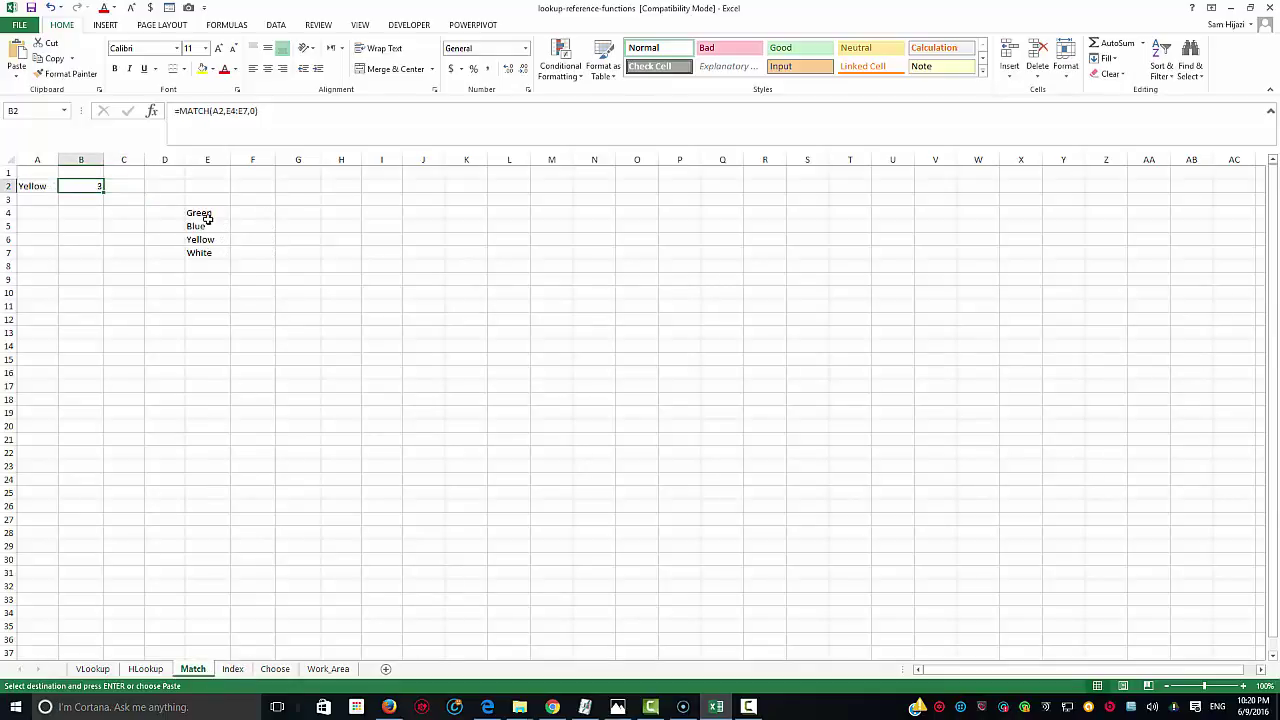
drag(205, 216, 205, 253)
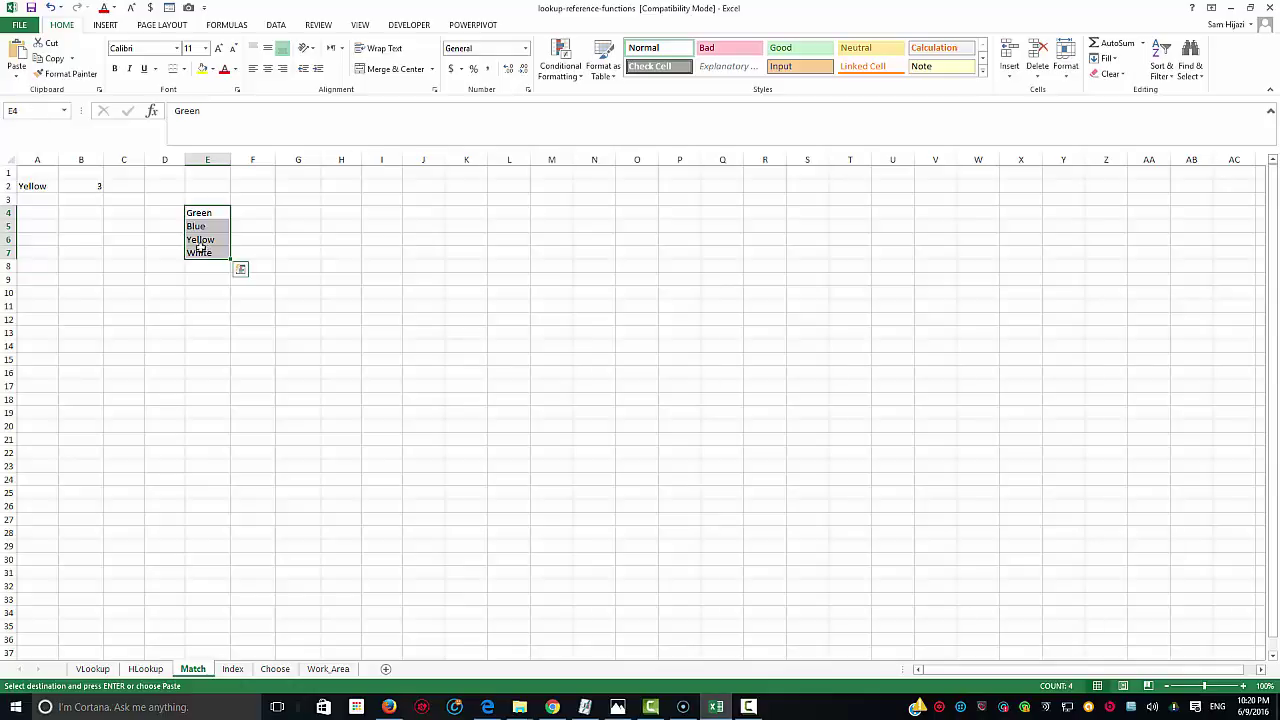
click(45, 187)
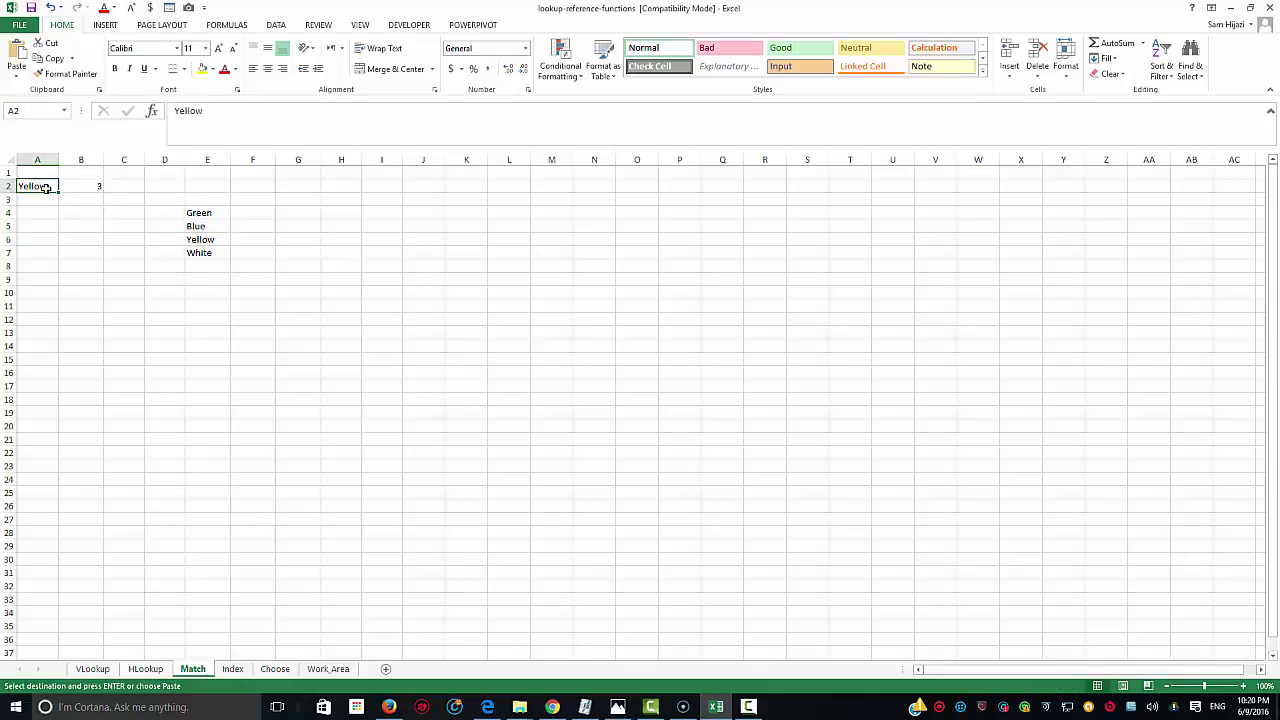
drag(207, 216, 205, 253)
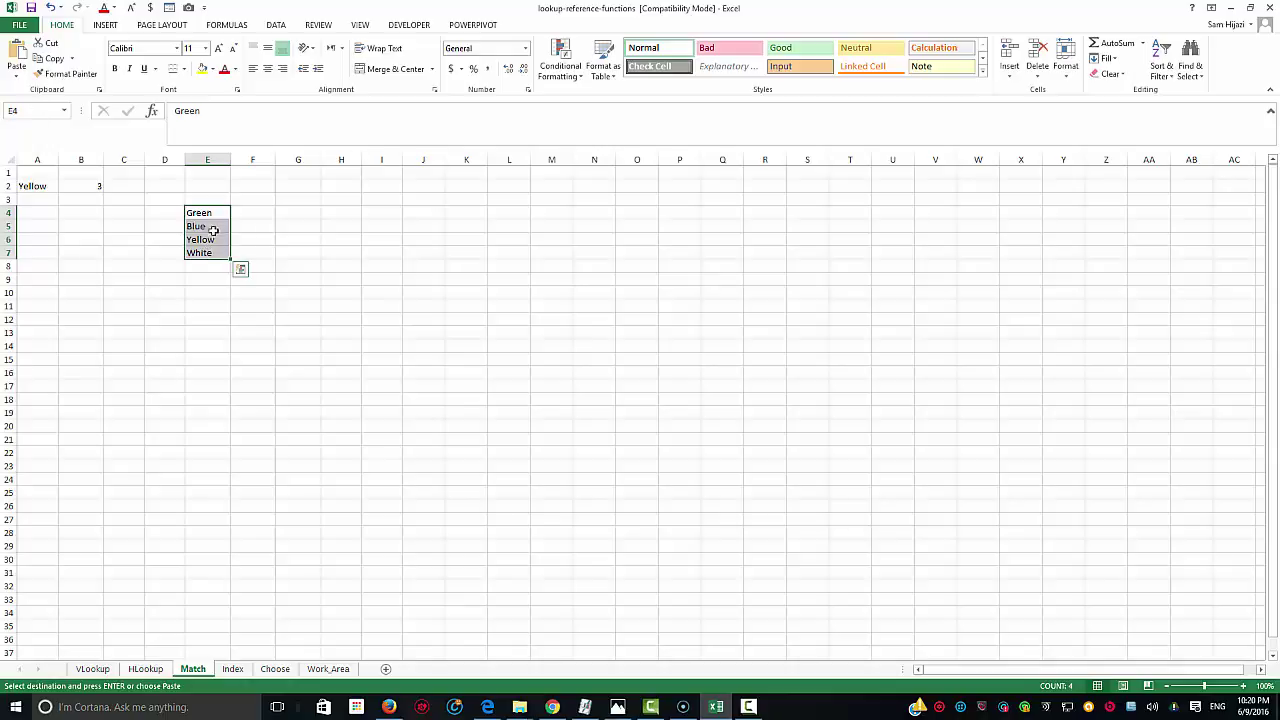
Clear the existing MATCH formula from cell B2 on the Match sheet
click(96, 187)
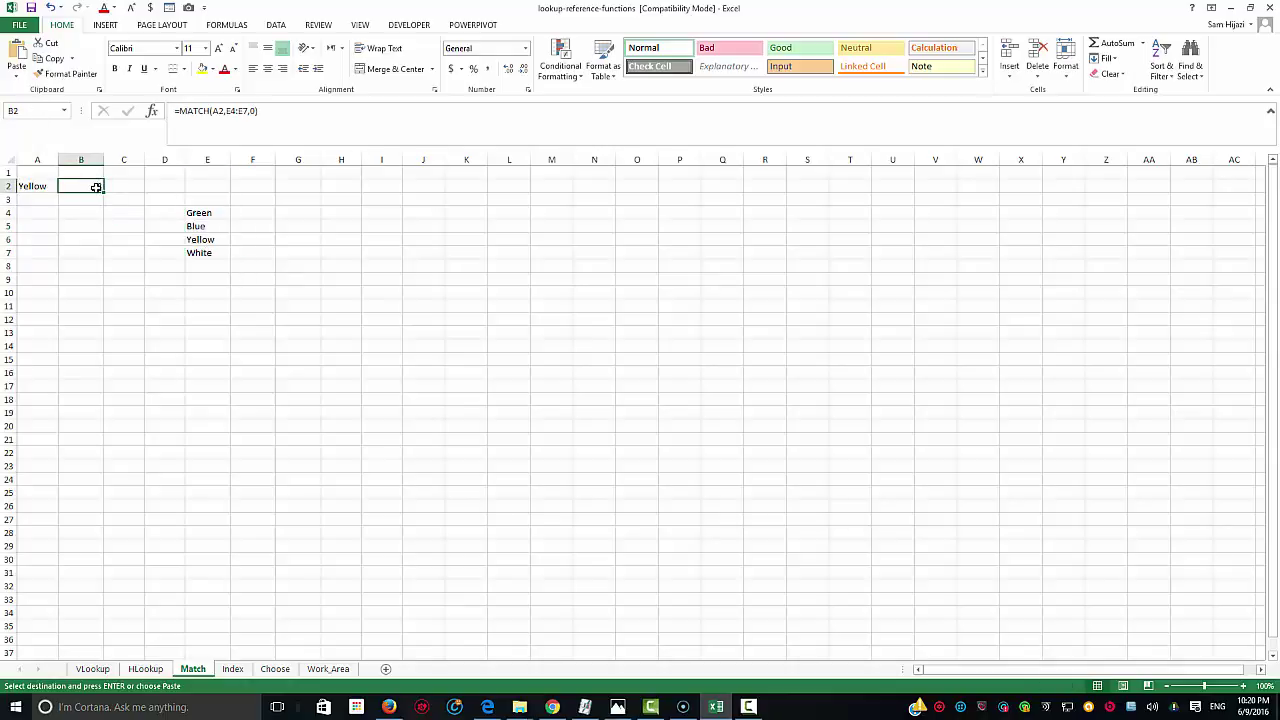
text(=)
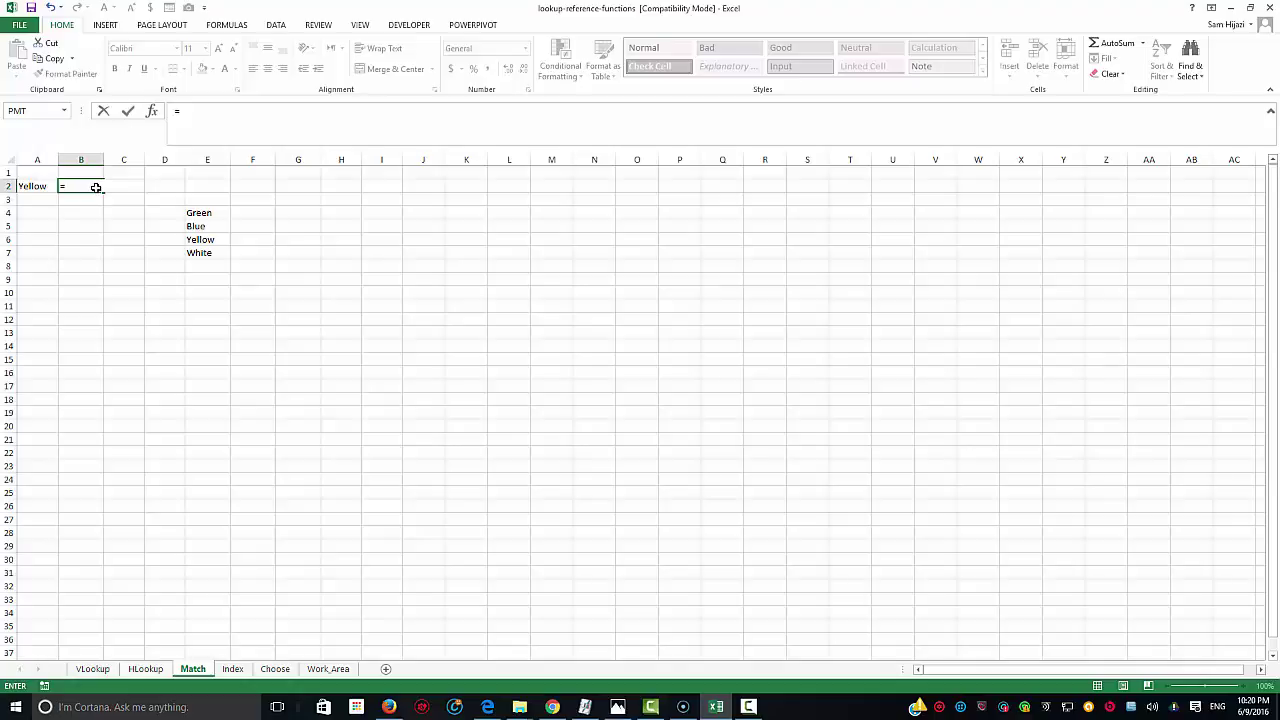
key(BackSpace)
click(195, 330)
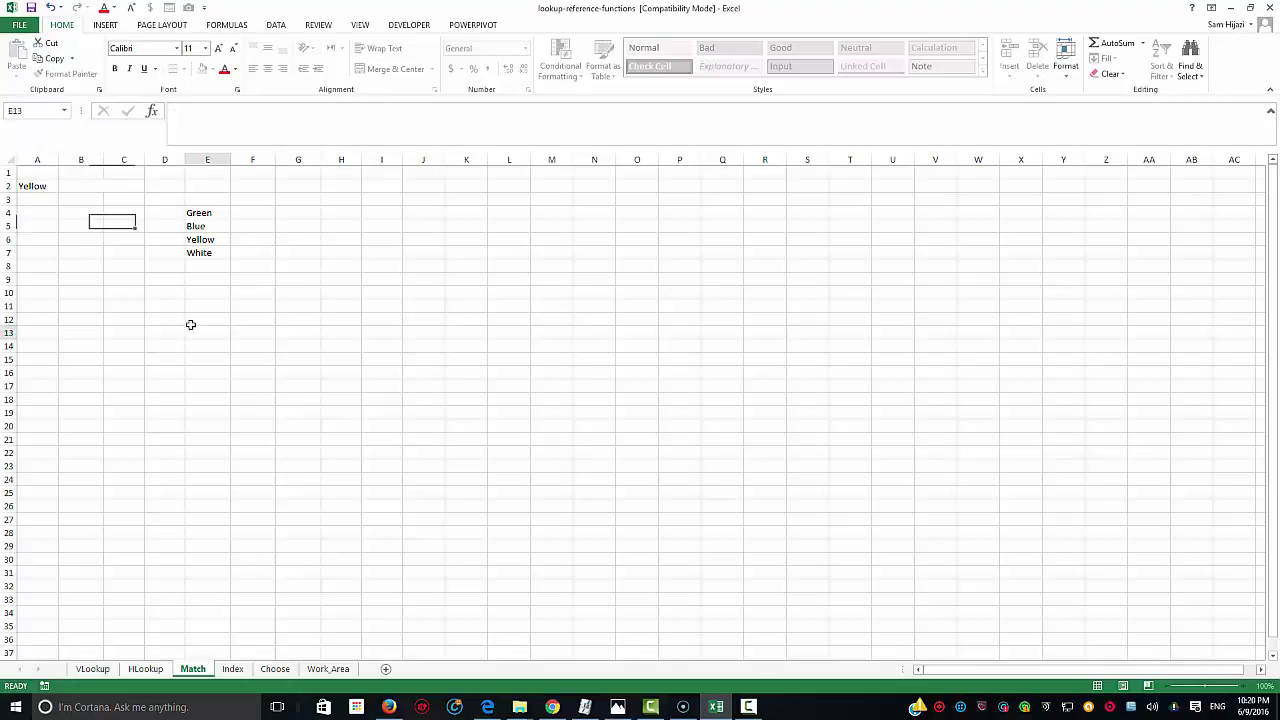
Set the Match sheet's zoom magnification to 200%
click(352, 26)
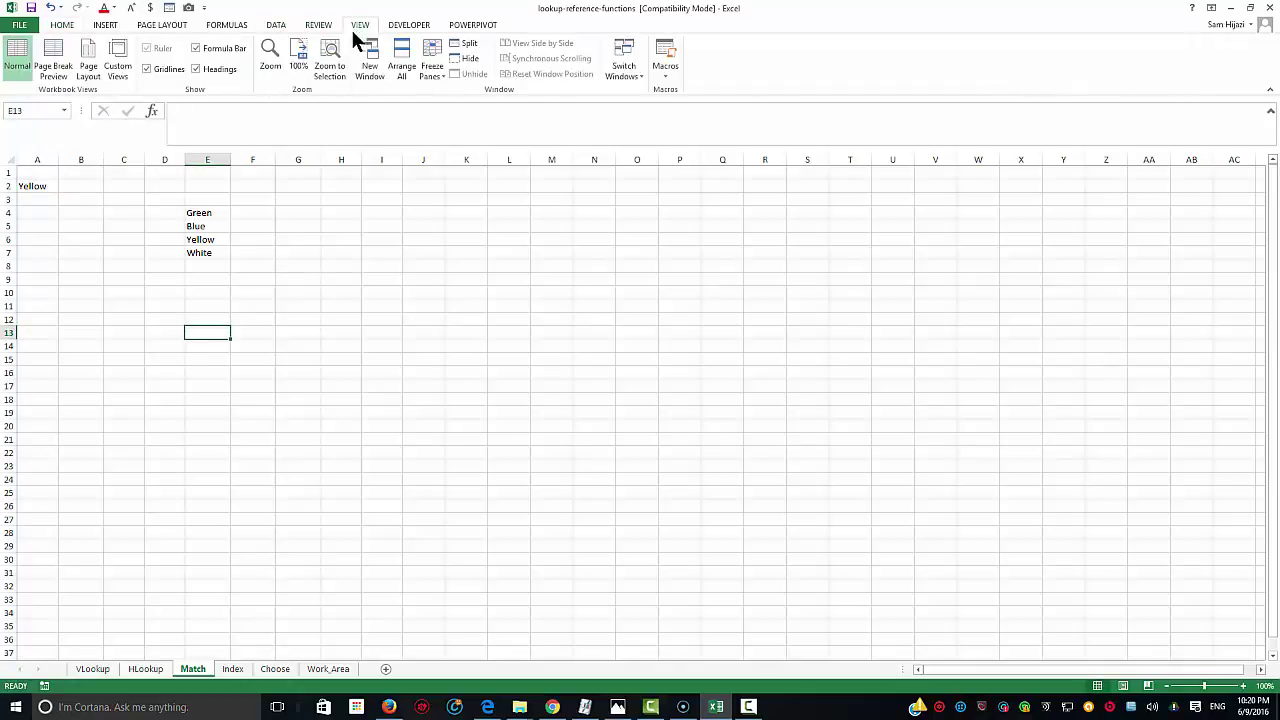
click(278, 58)
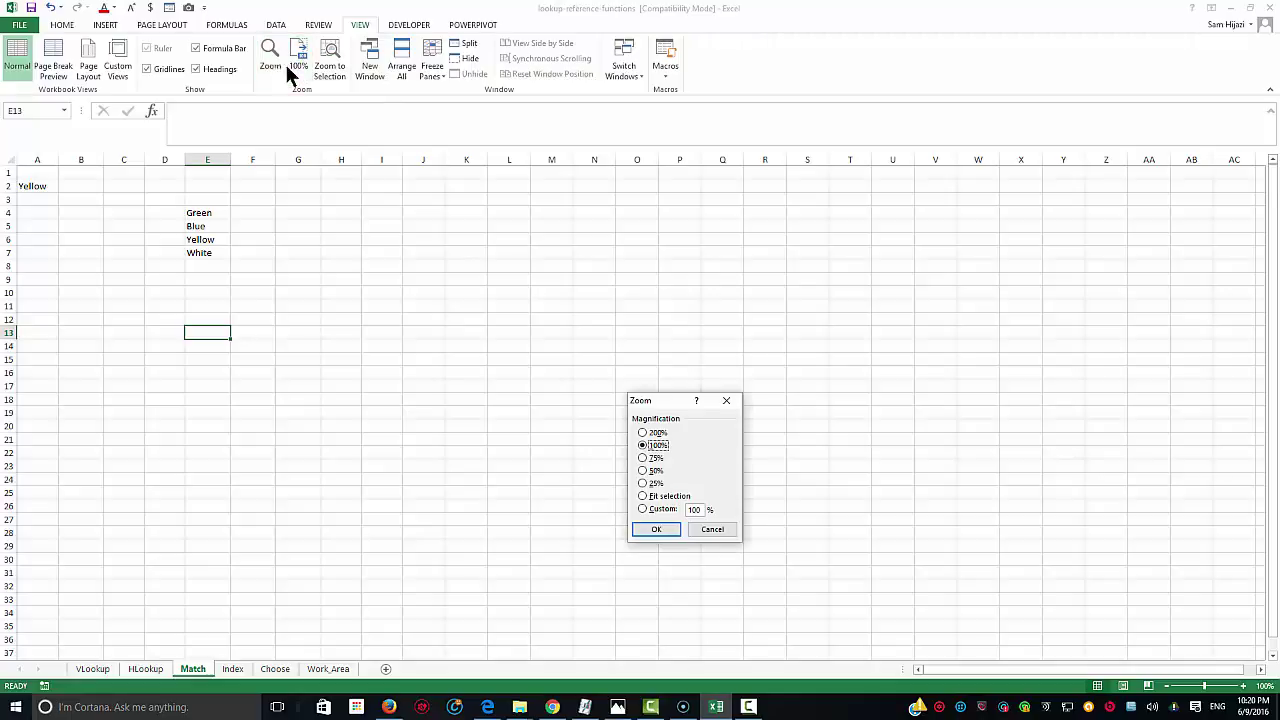
click(655, 433)
click(654, 529)
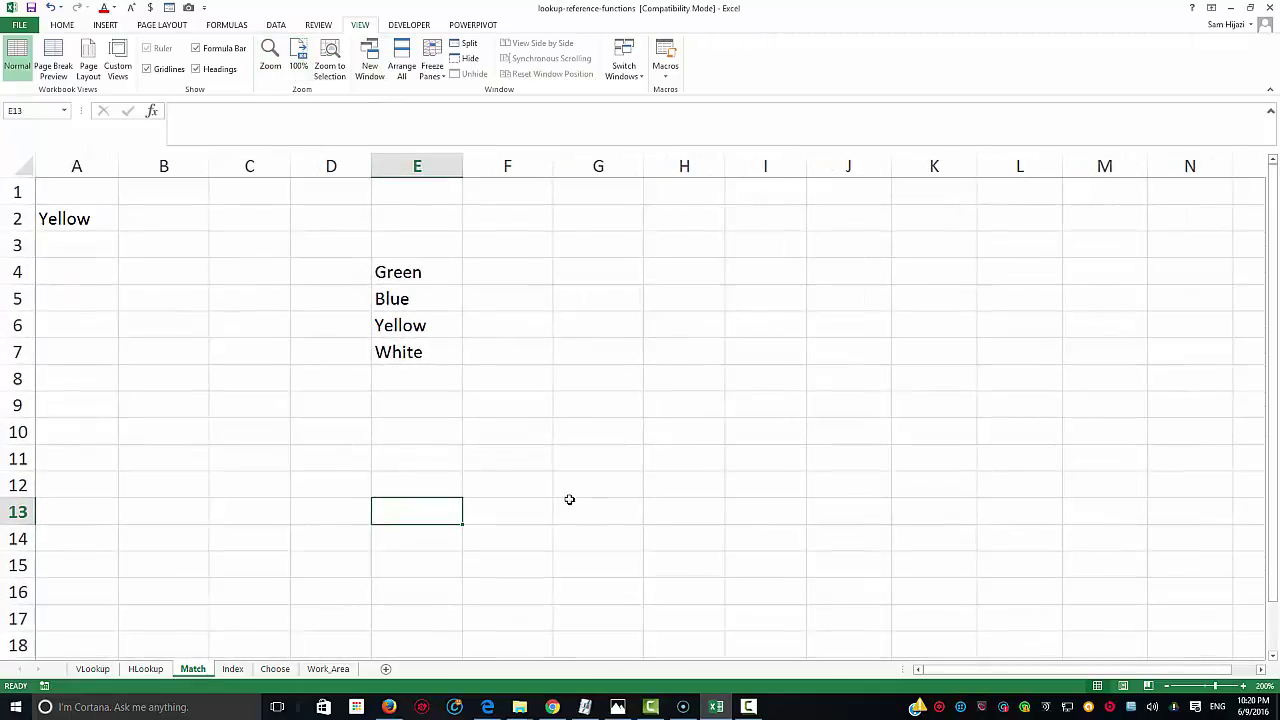
Start a MATCH formula in B2 with A2 as the lookup value and E4:E7 as the lookup array
click(183, 228)
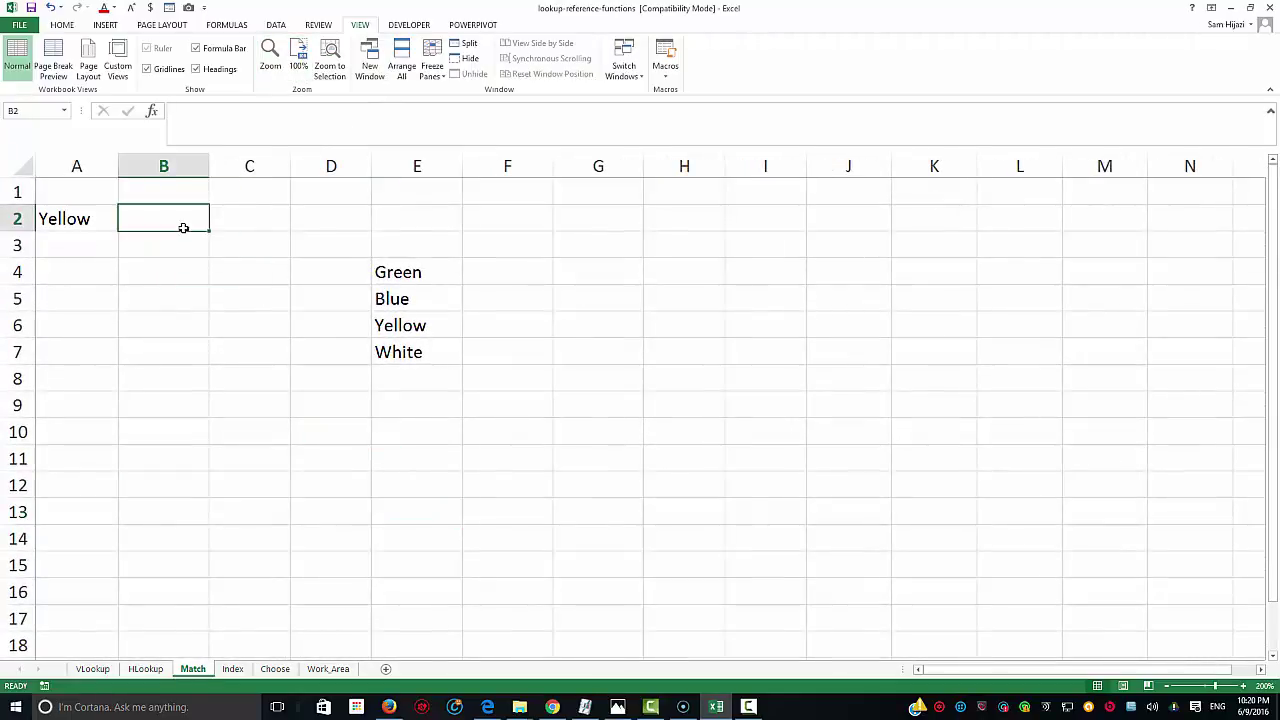
text(=match()
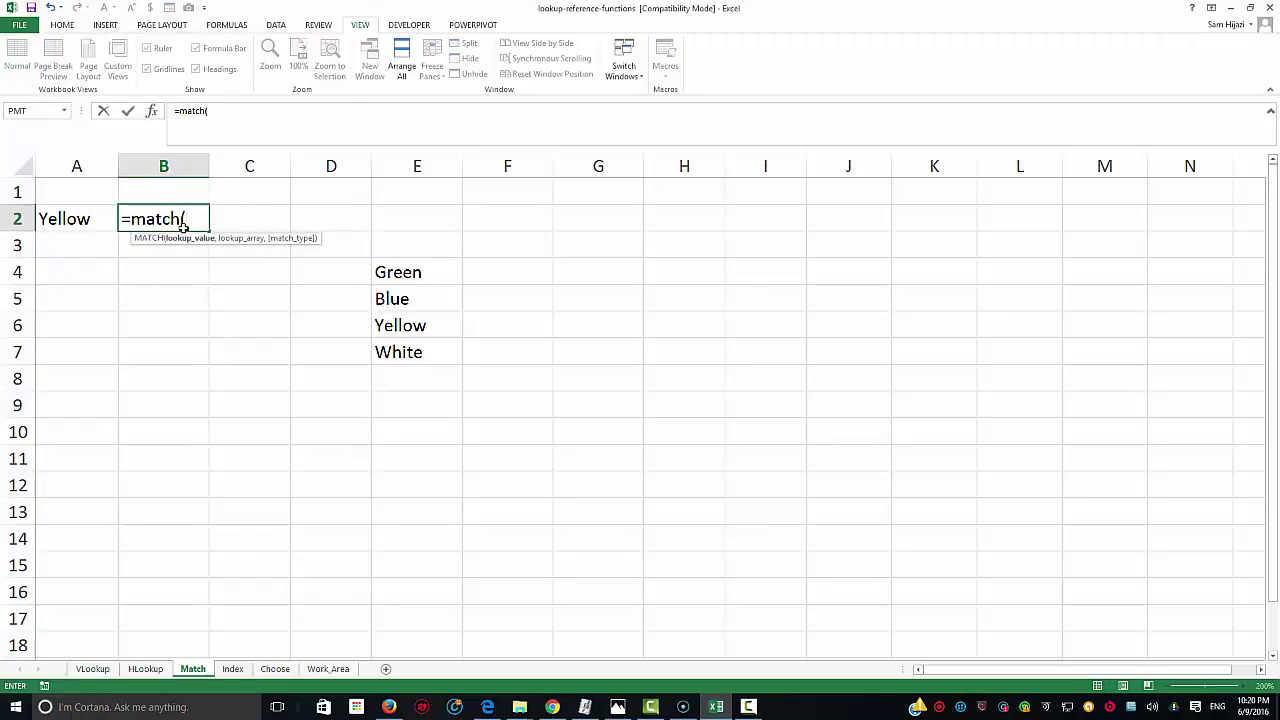
click(83, 217)
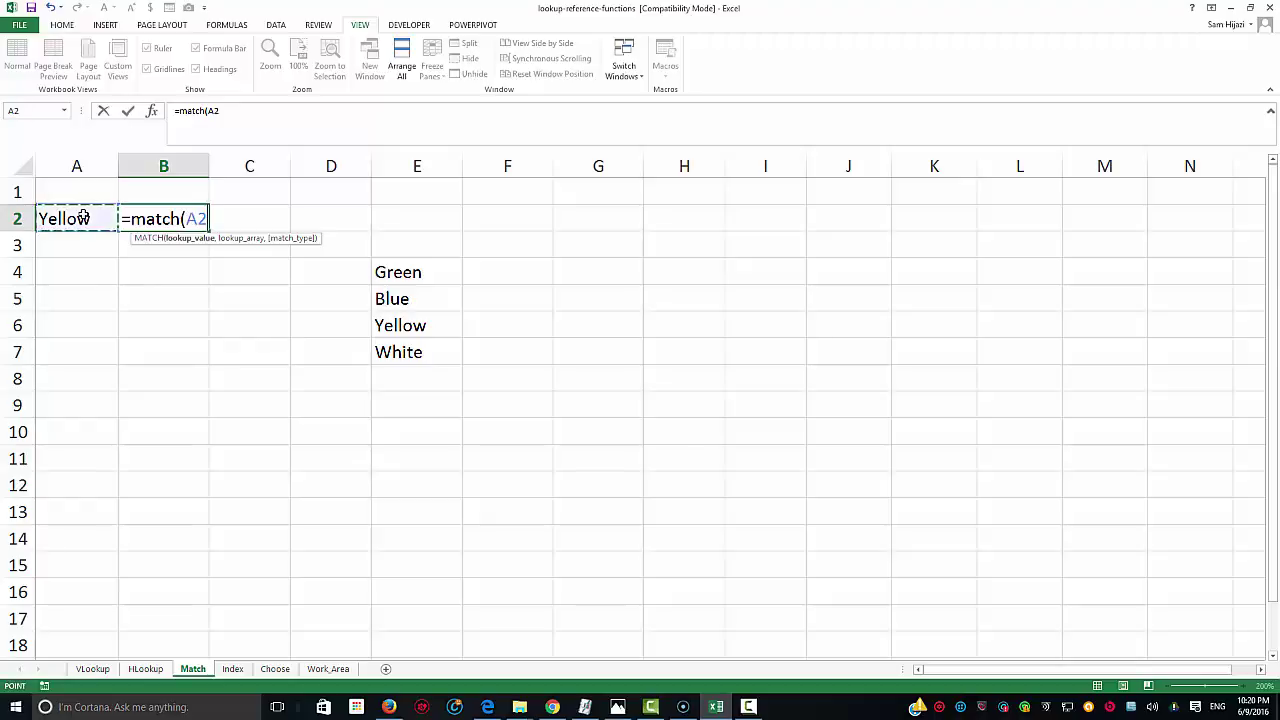
text(,)
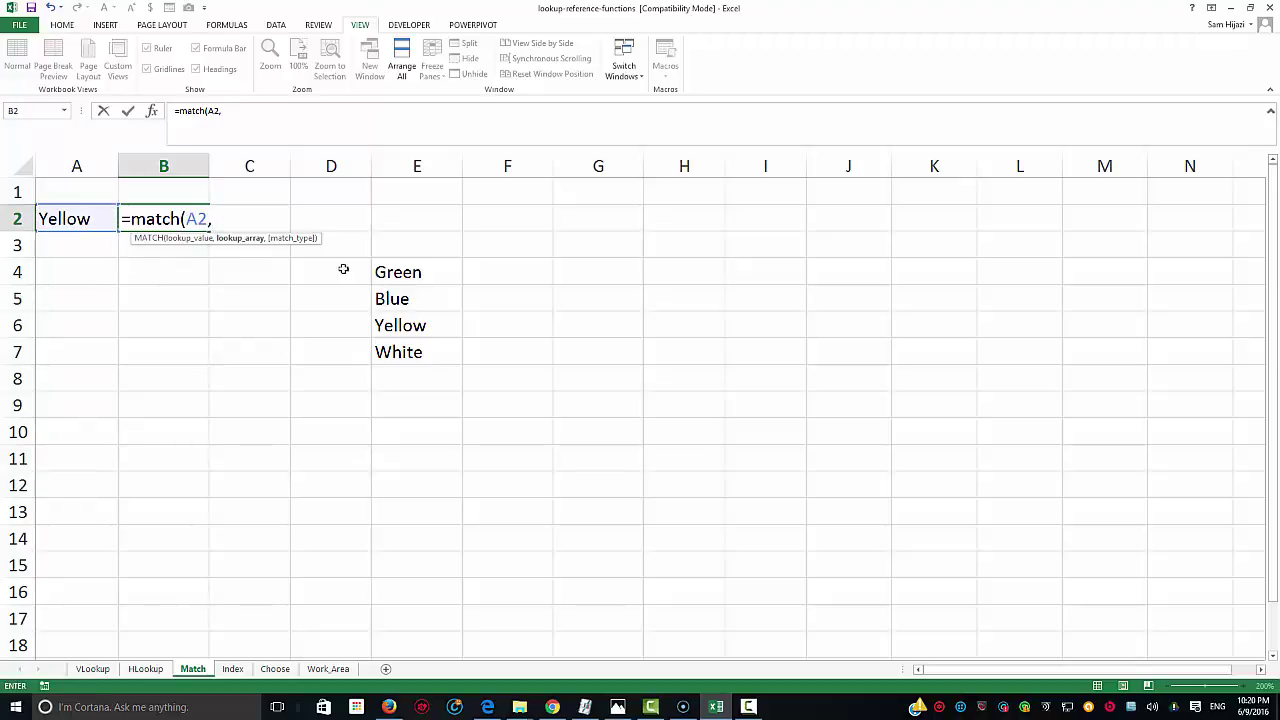
drag(405, 278, 406, 346)
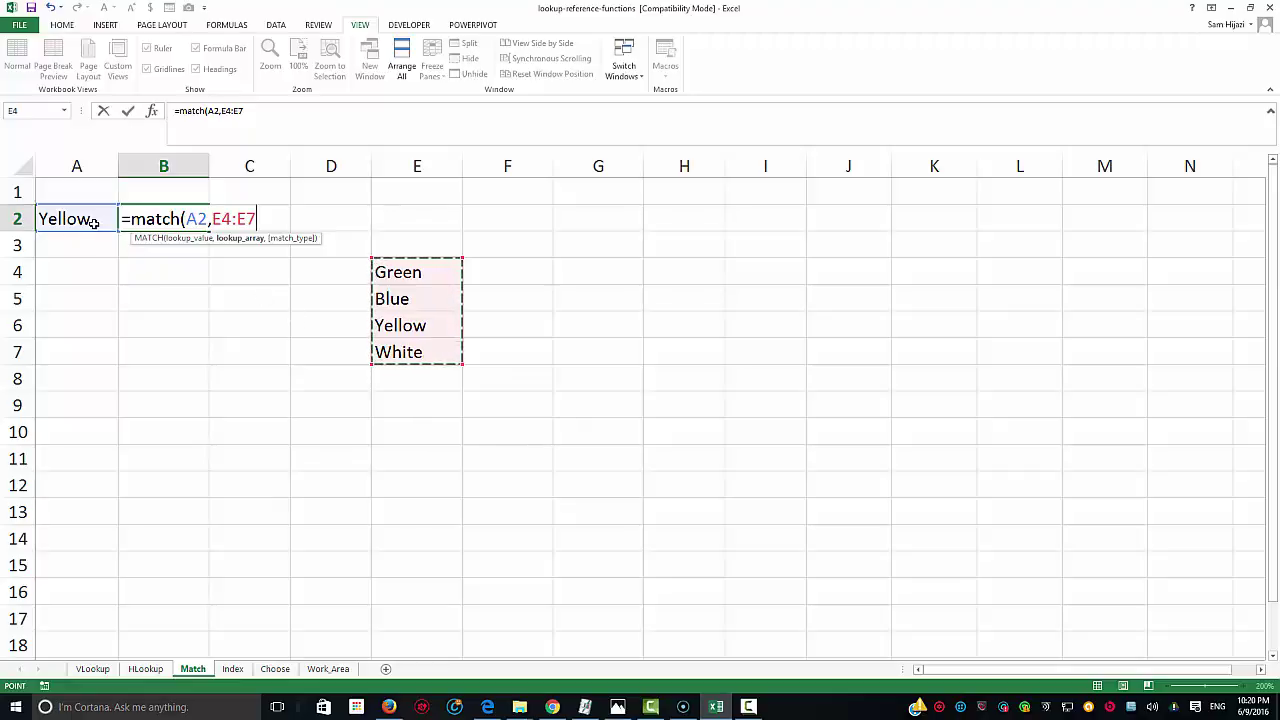
Finish the B2 MATCH formula with match type 0 for an exact match and enter it
key(F8)
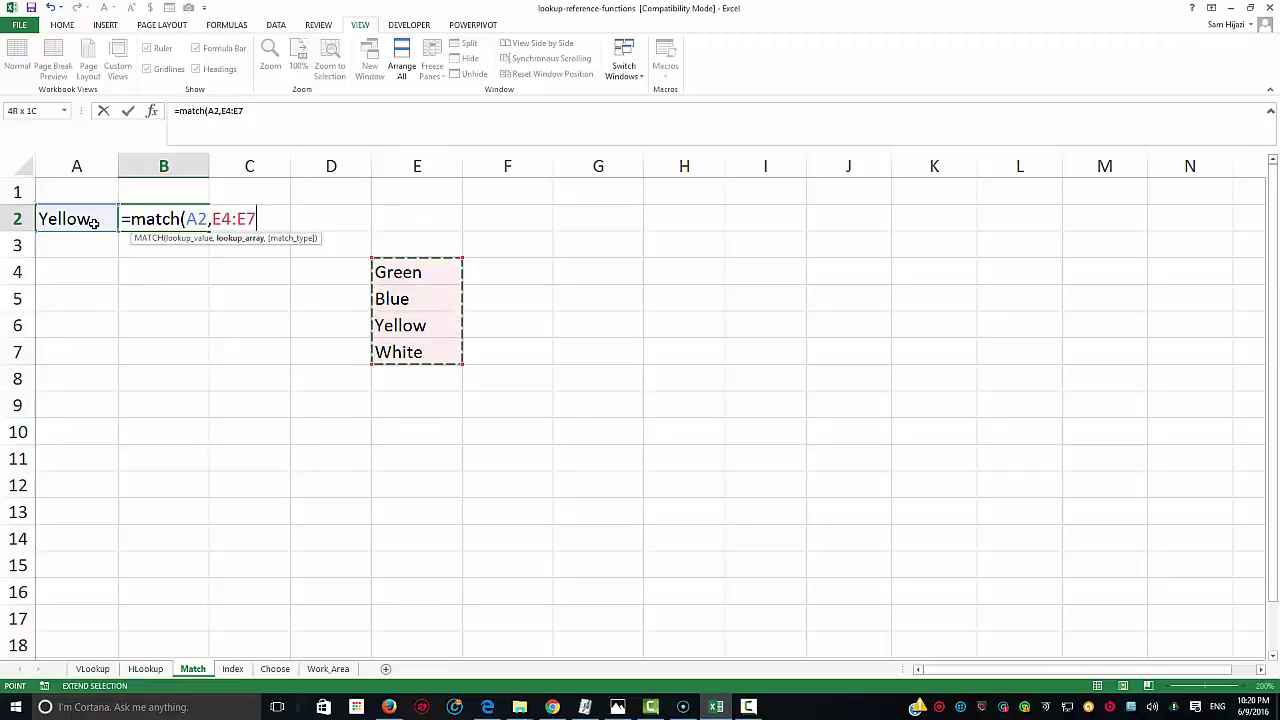
text(,)
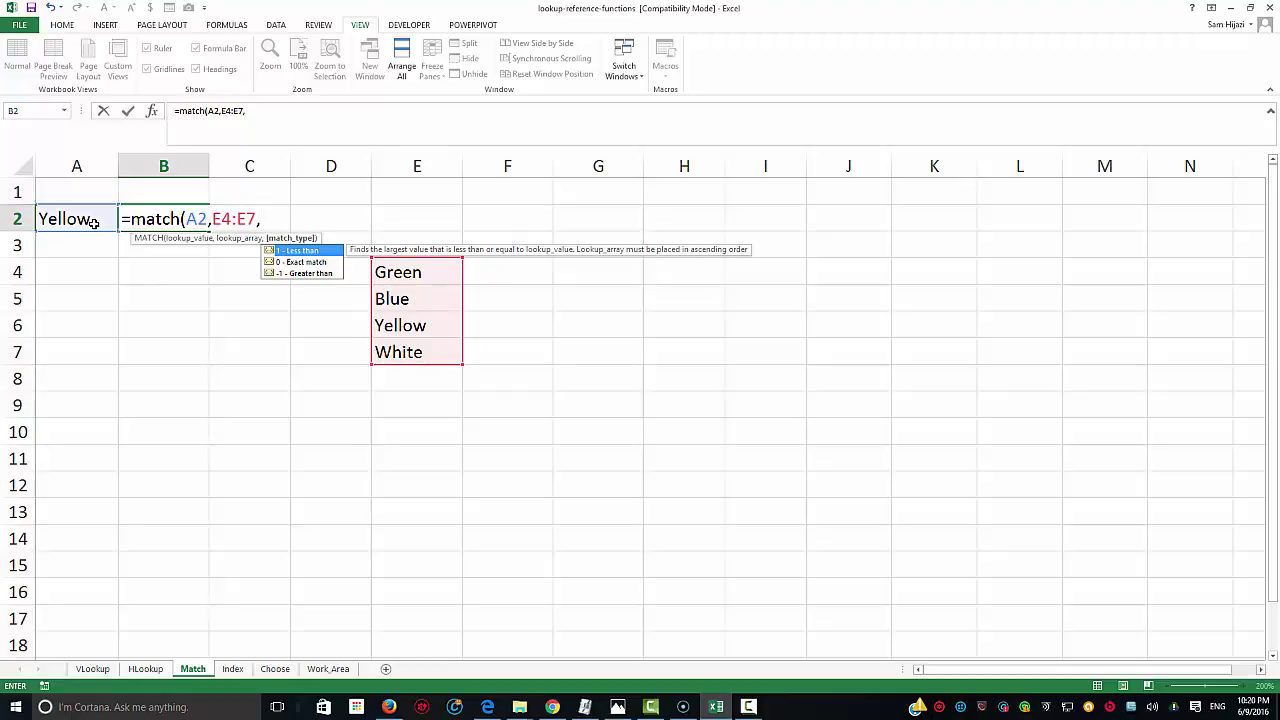
click(304, 266)
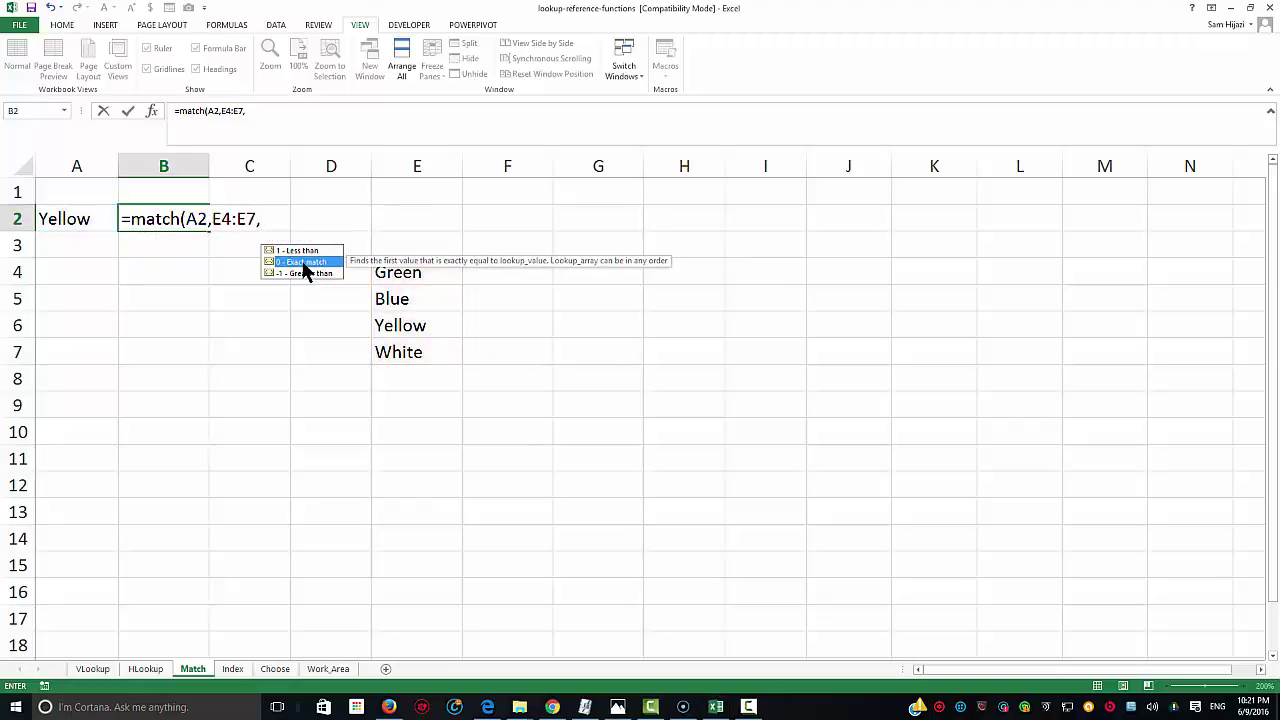
double_click(304, 266)
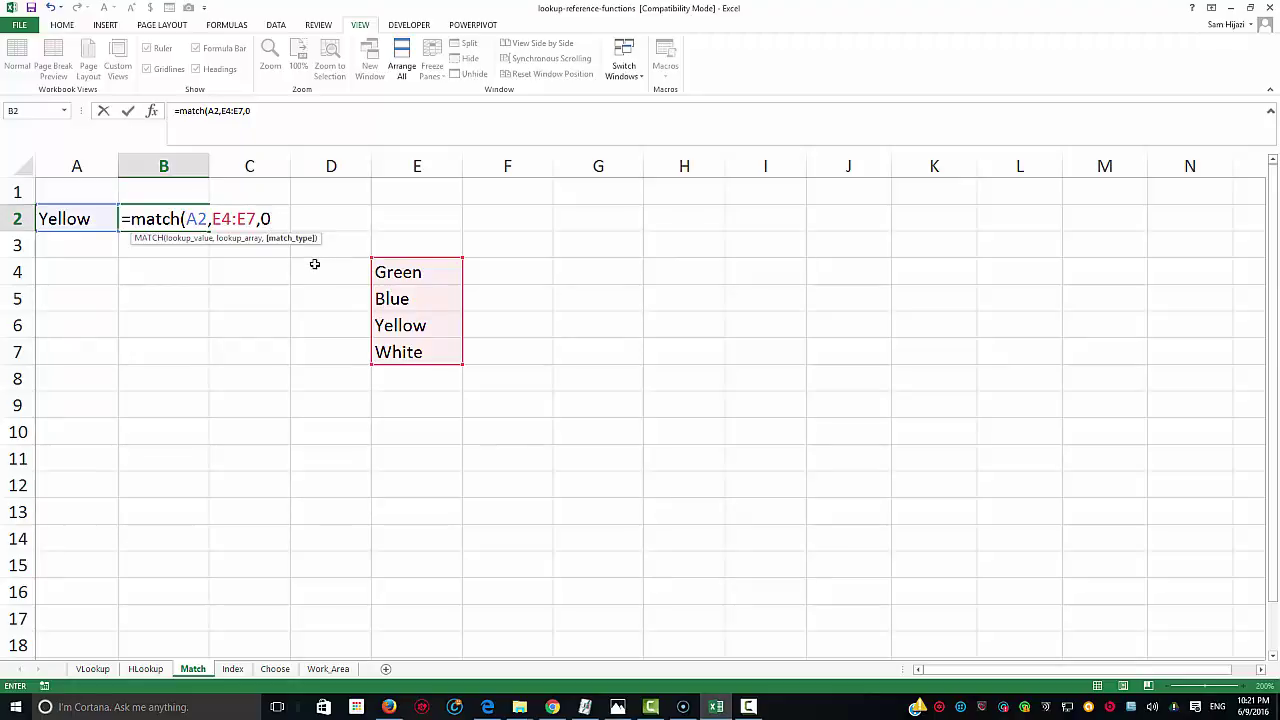
text())
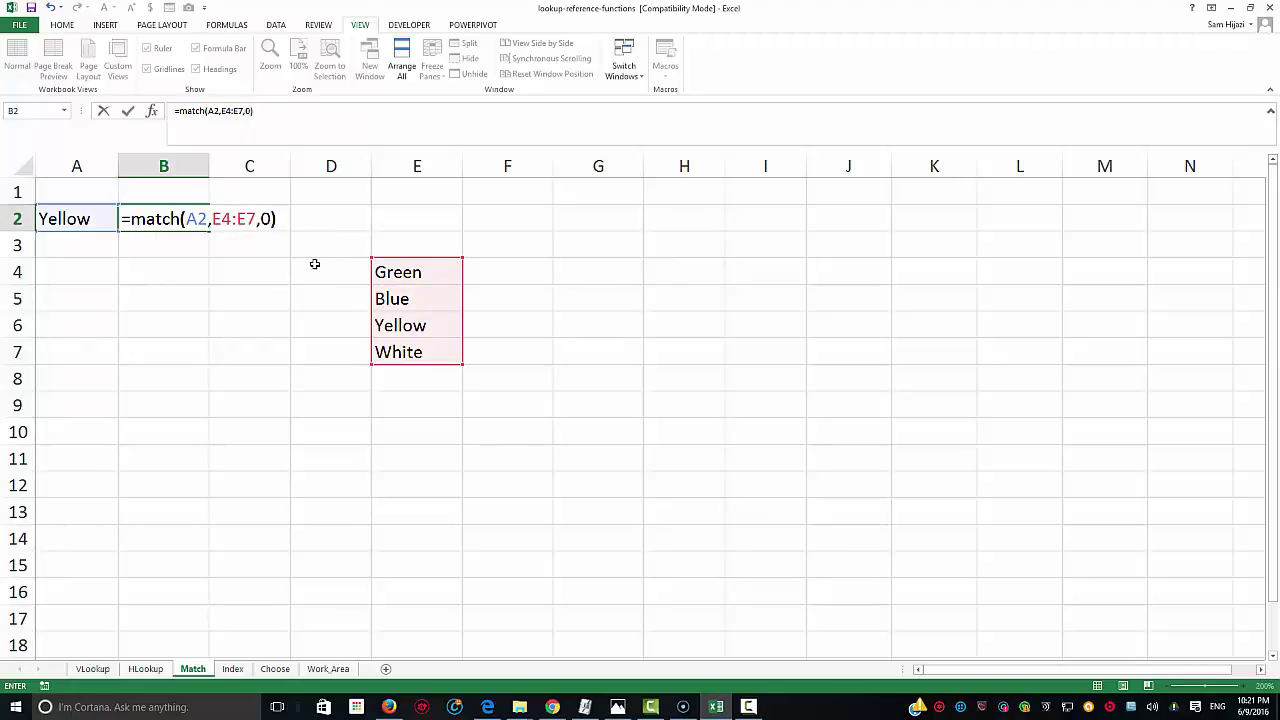
key(Return)
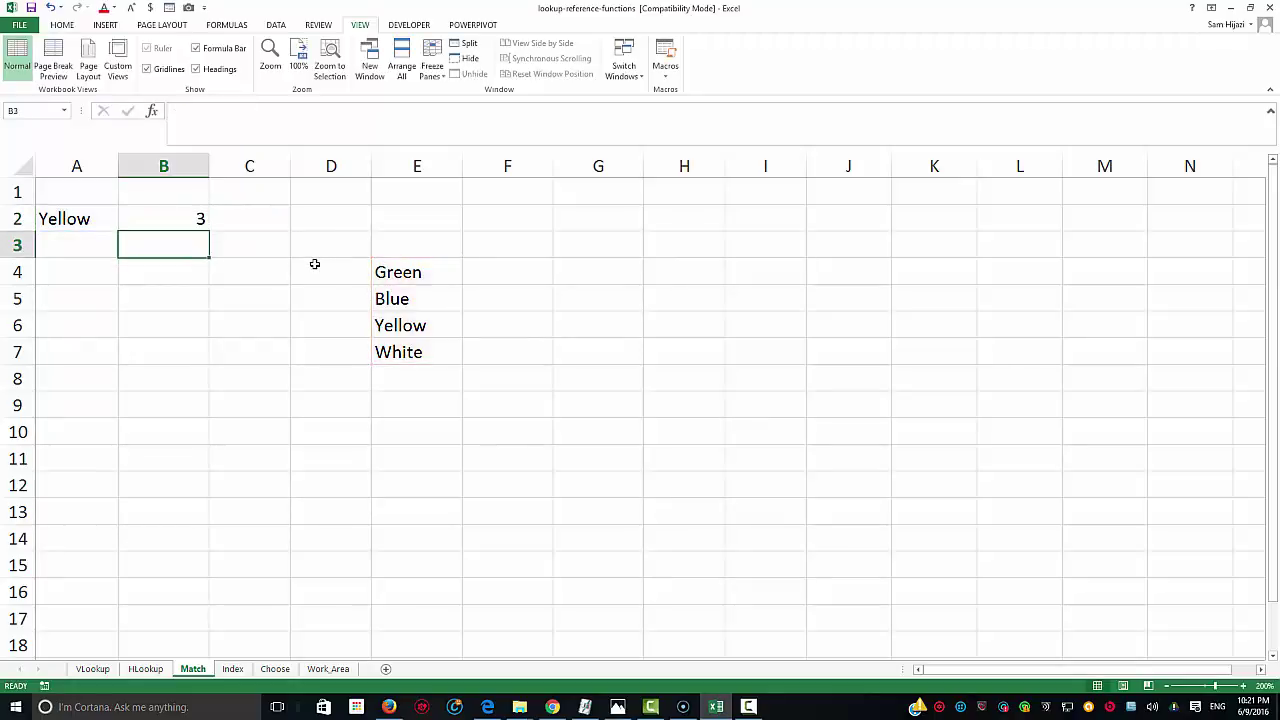
Check the MATCH result in B2 against the order of the colors in E4:E7 and the lookup value in A2
click(198, 219)
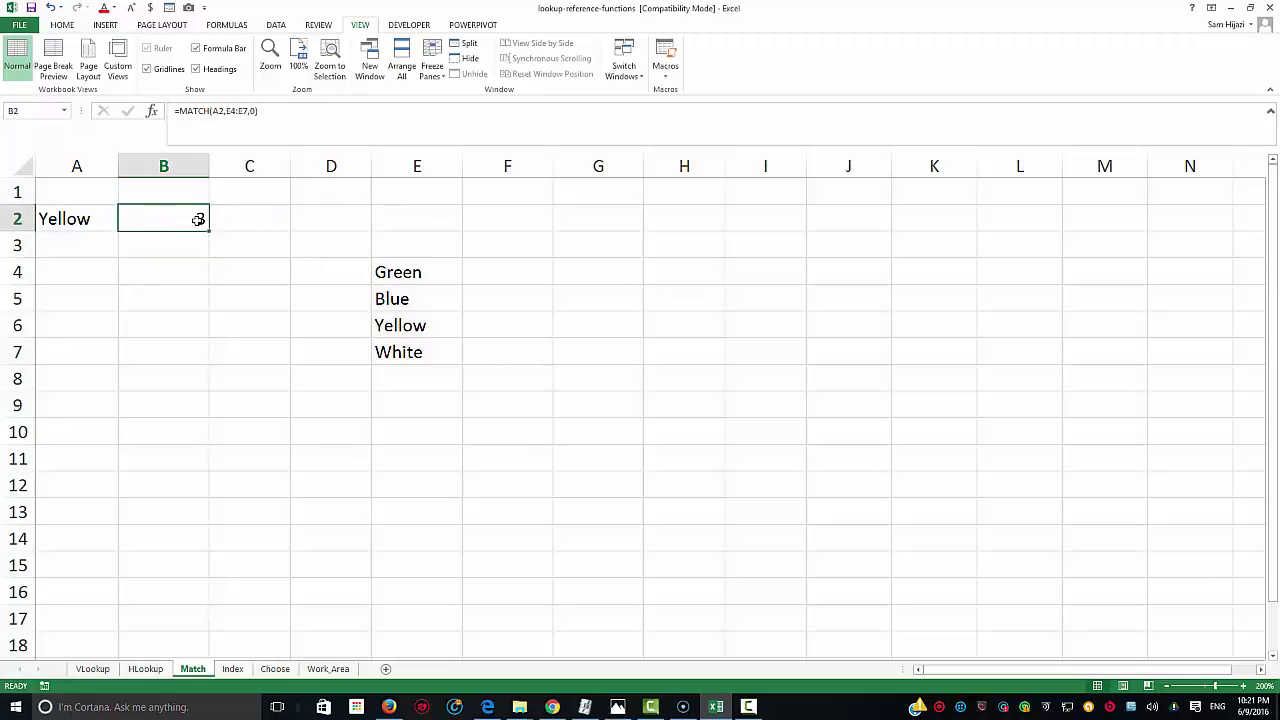
click(376, 273)
click(392, 299)
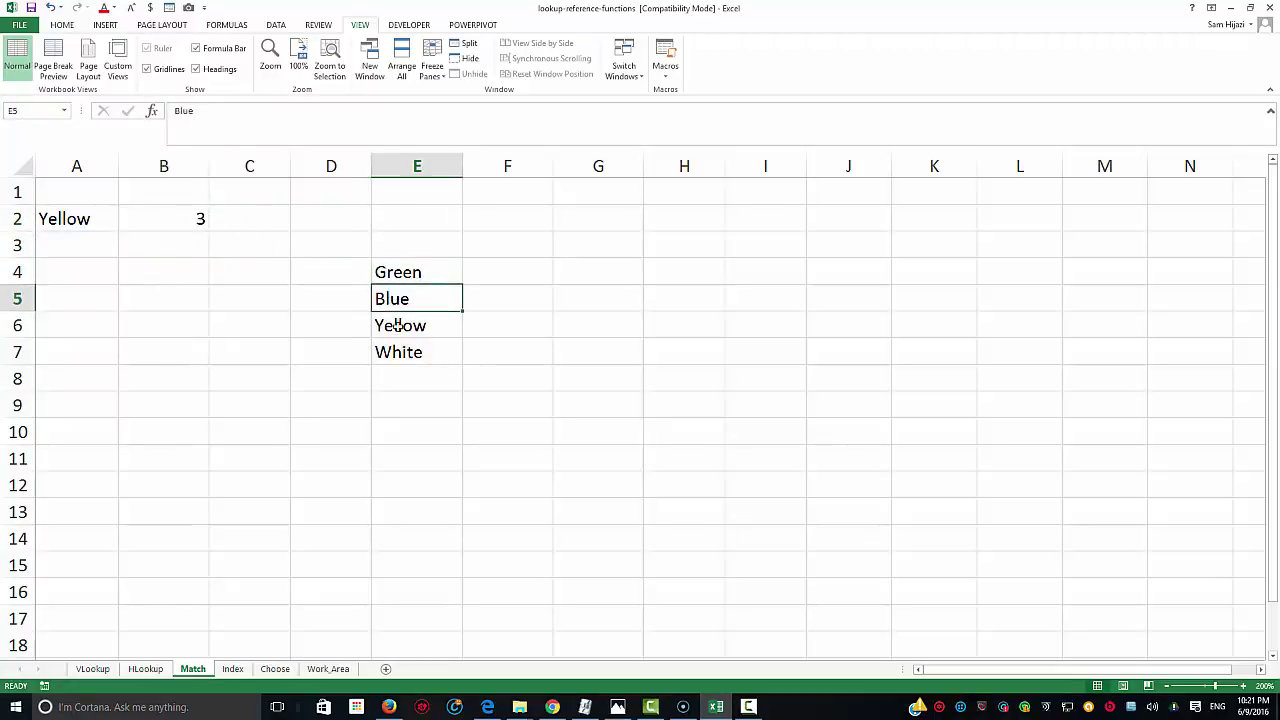
click(398, 327)
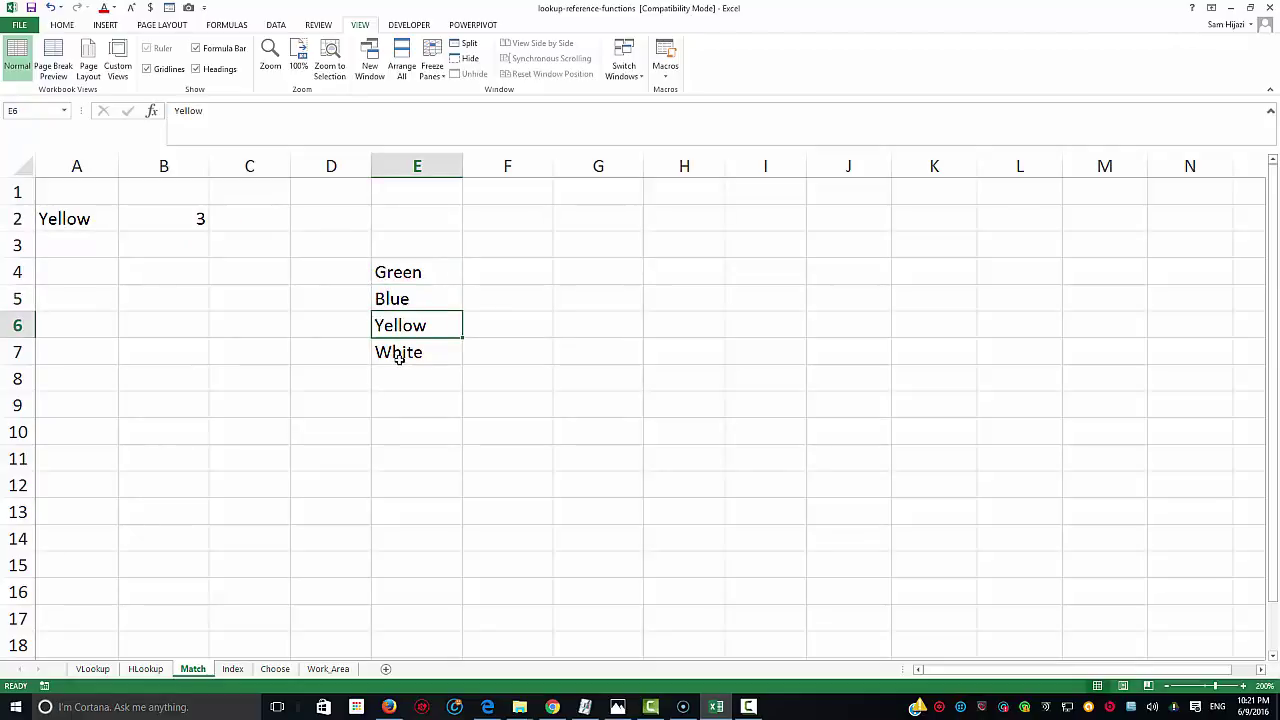
click(396, 356)
click(70, 224)
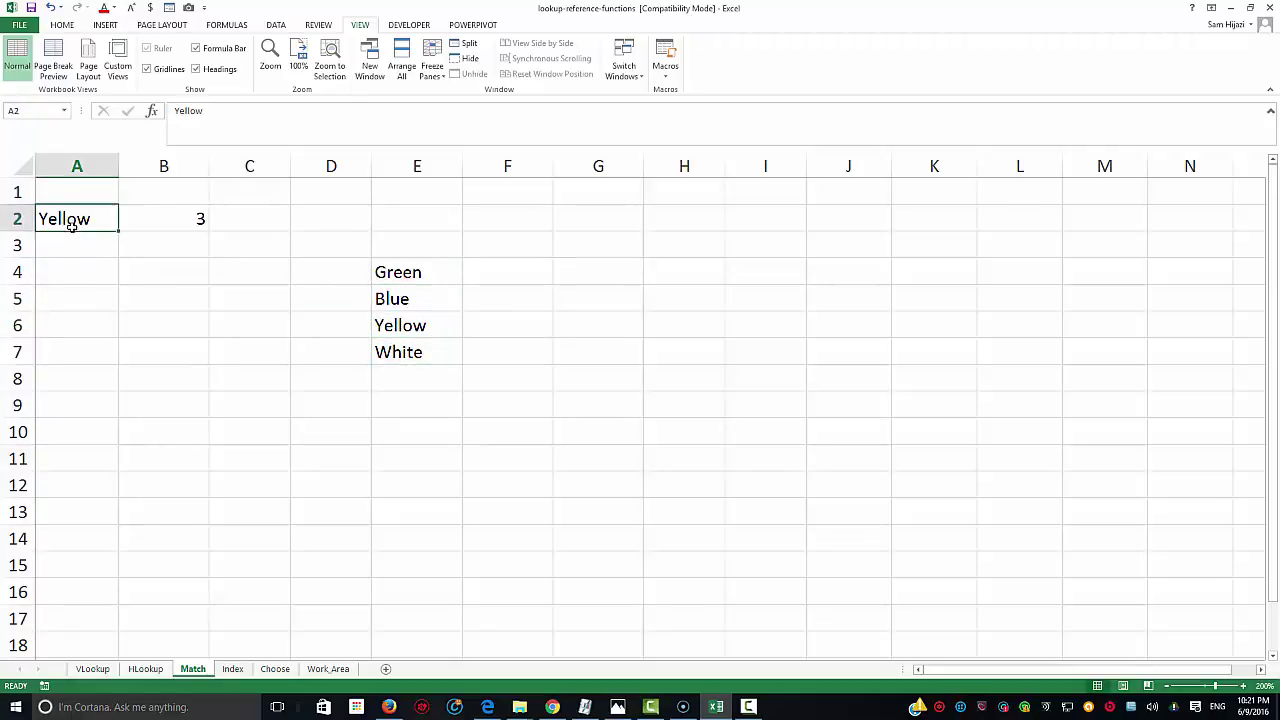
Change the lookup value in A2 to White and check the MATCH result in B2 against the color list E4:E7
text(White)
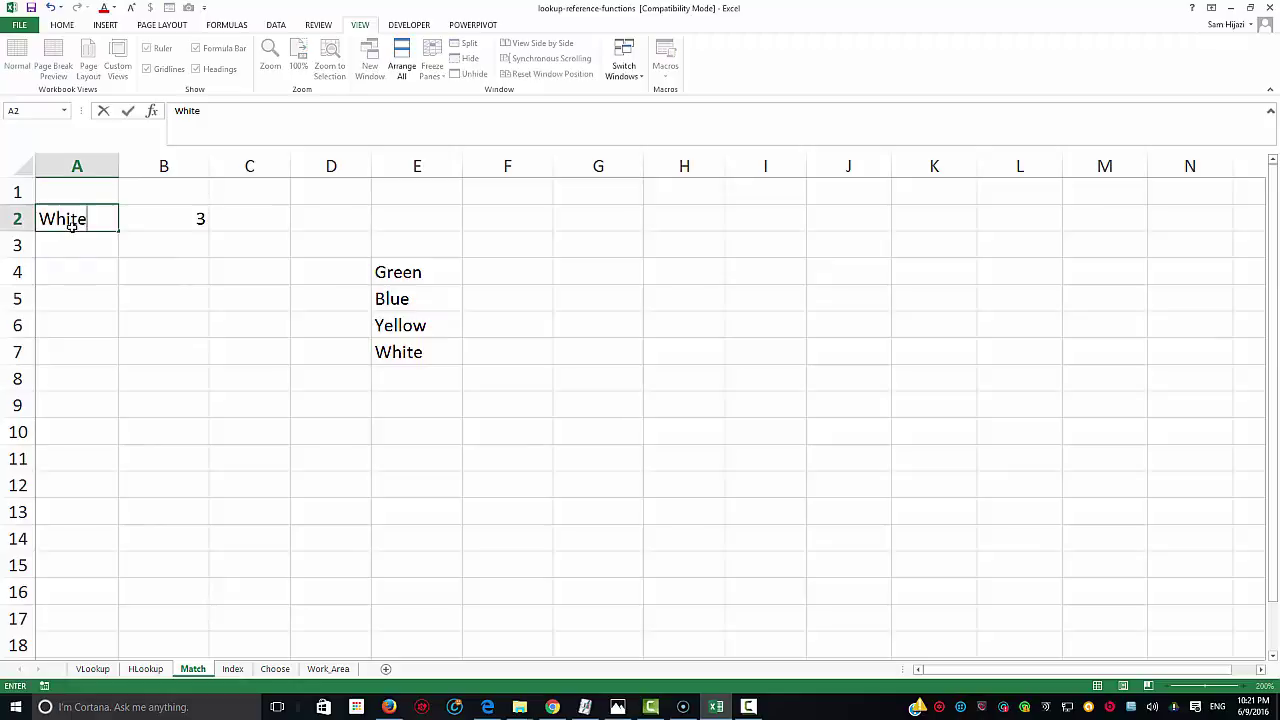
key(Return)
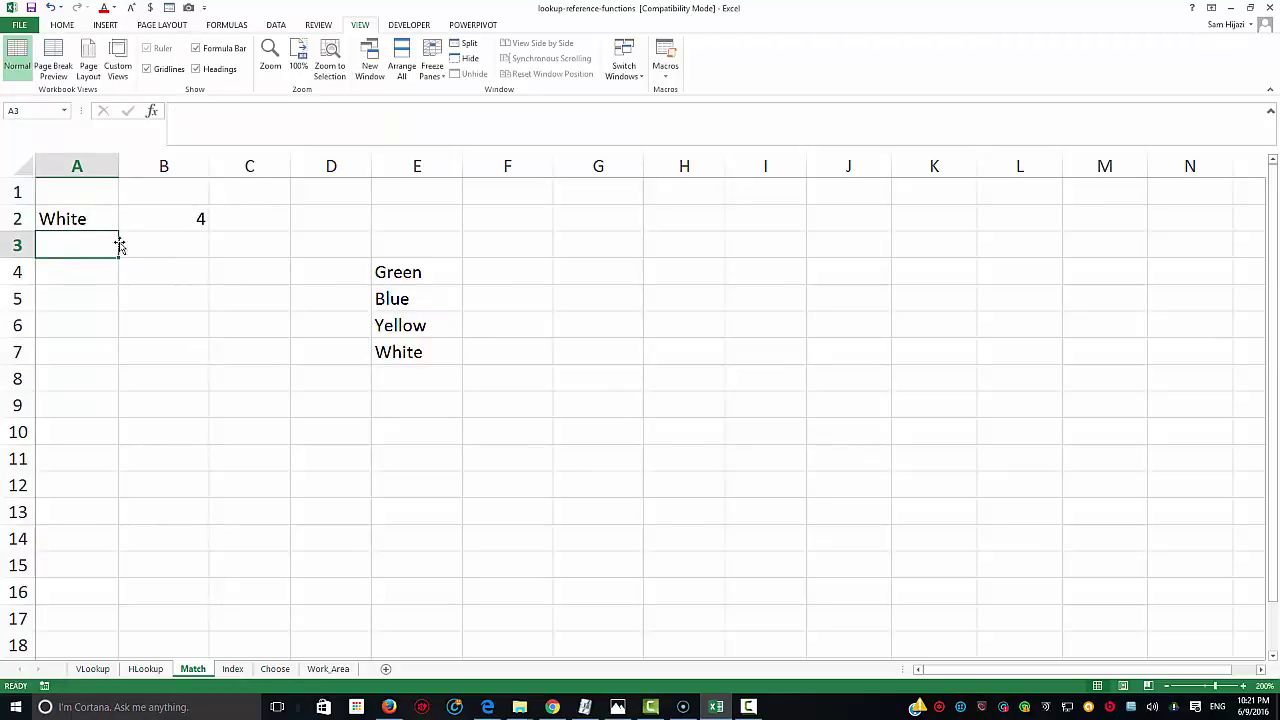
click(153, 224)
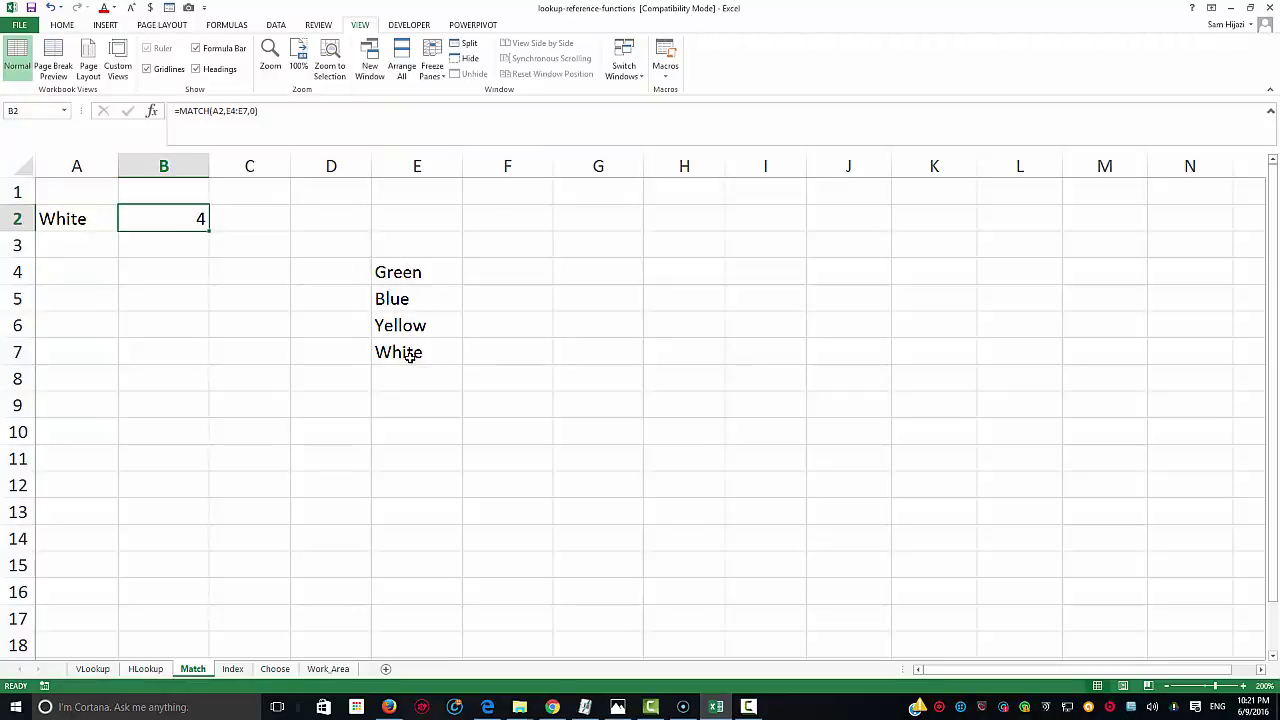
drag(413, 273, 411, 352)
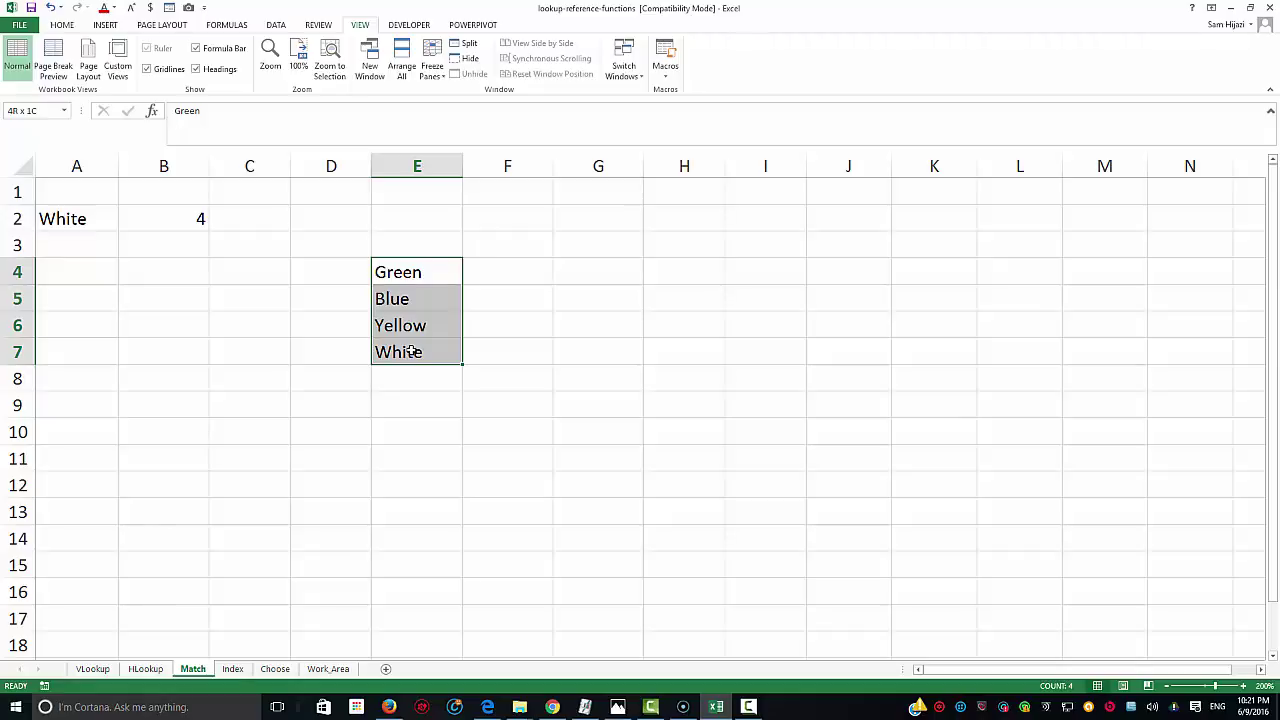
drag(411, 352, 411, 352)
Switch to the Index sheet and inspect the array argument of the INDEX formula in C2
click(233, 669)
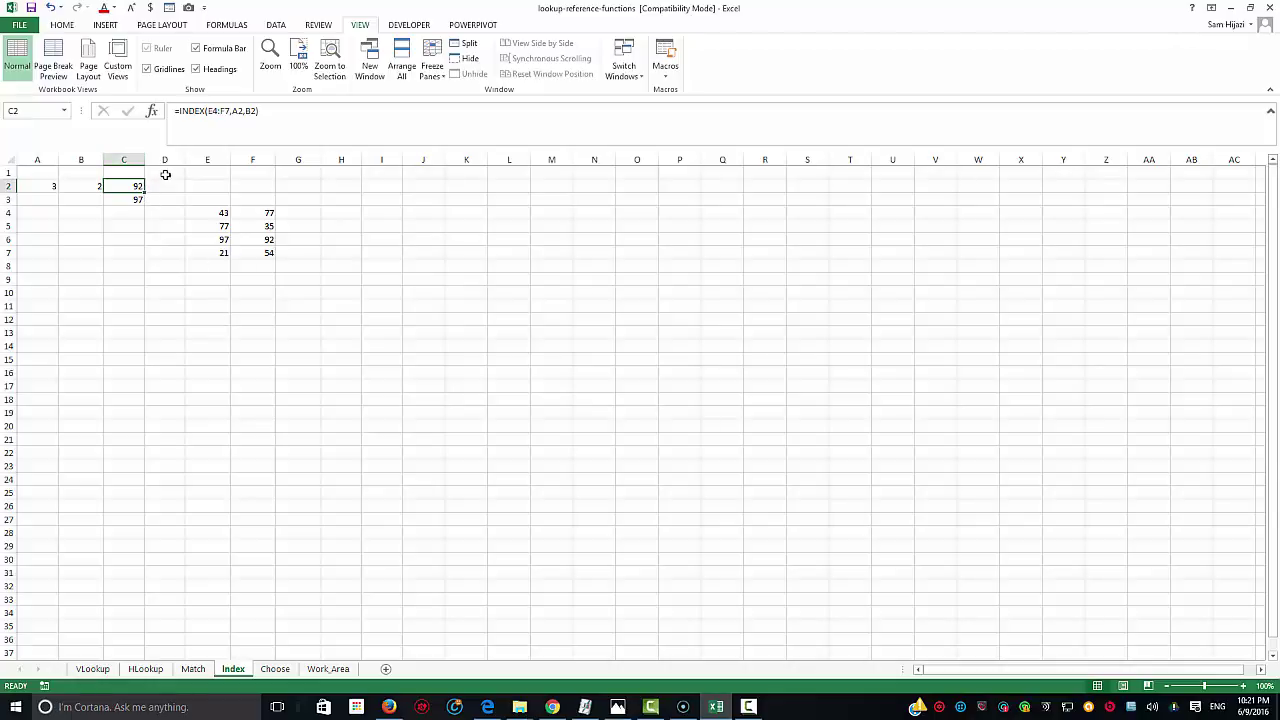
double_click(133, 186)
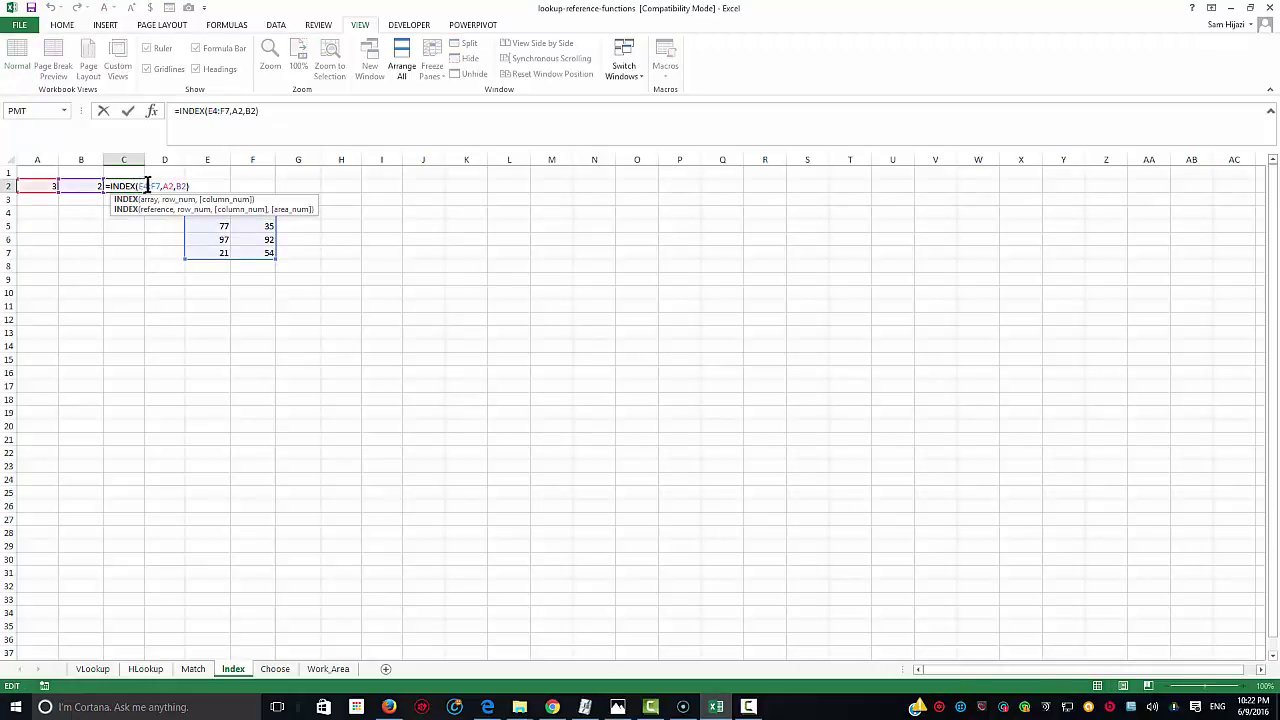
drag(137, 186, 159, 186)
drag(294, 207, 311, 341)
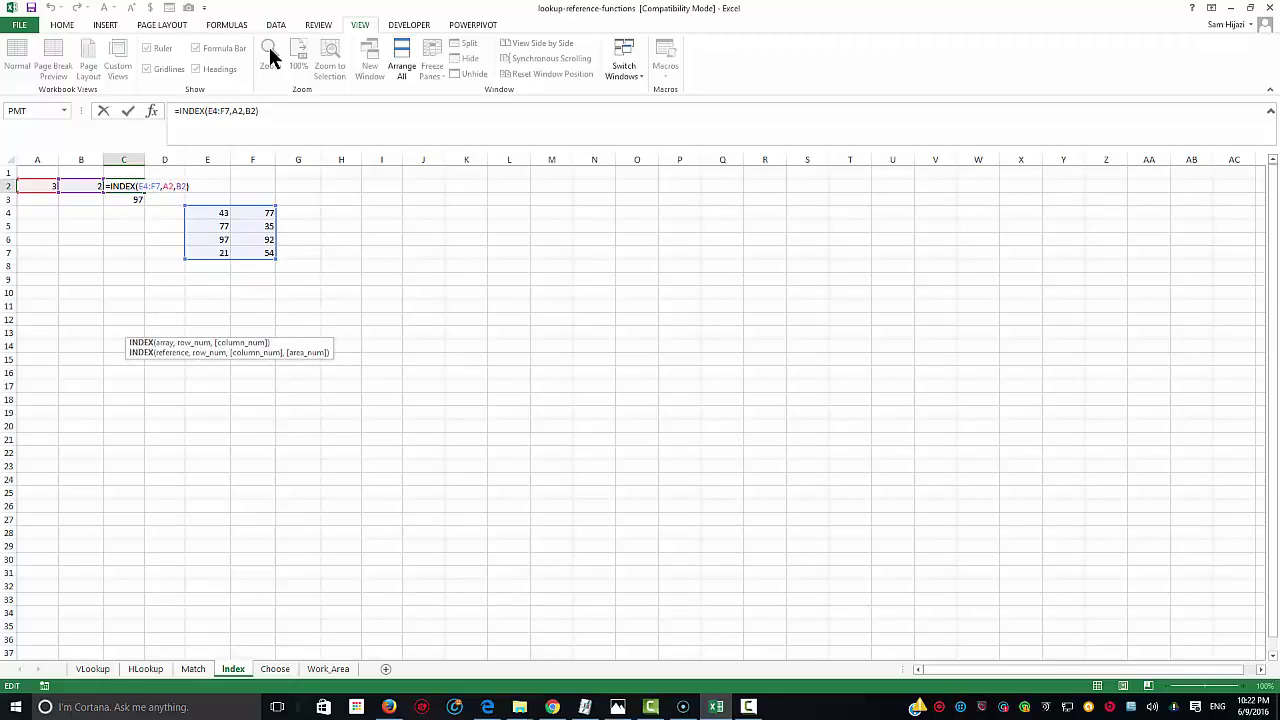
key(Return)
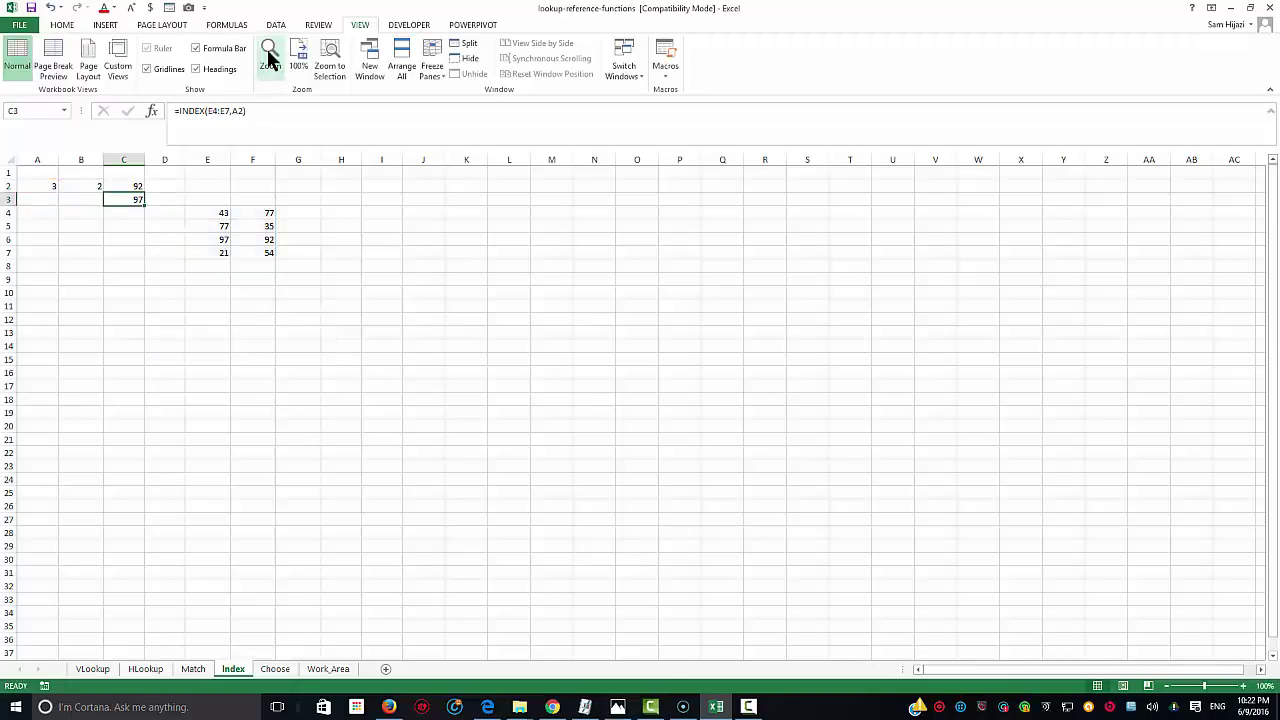
Set the Index sheet's zoom magnification to 200%
click(268, 52)
click(655, 433)
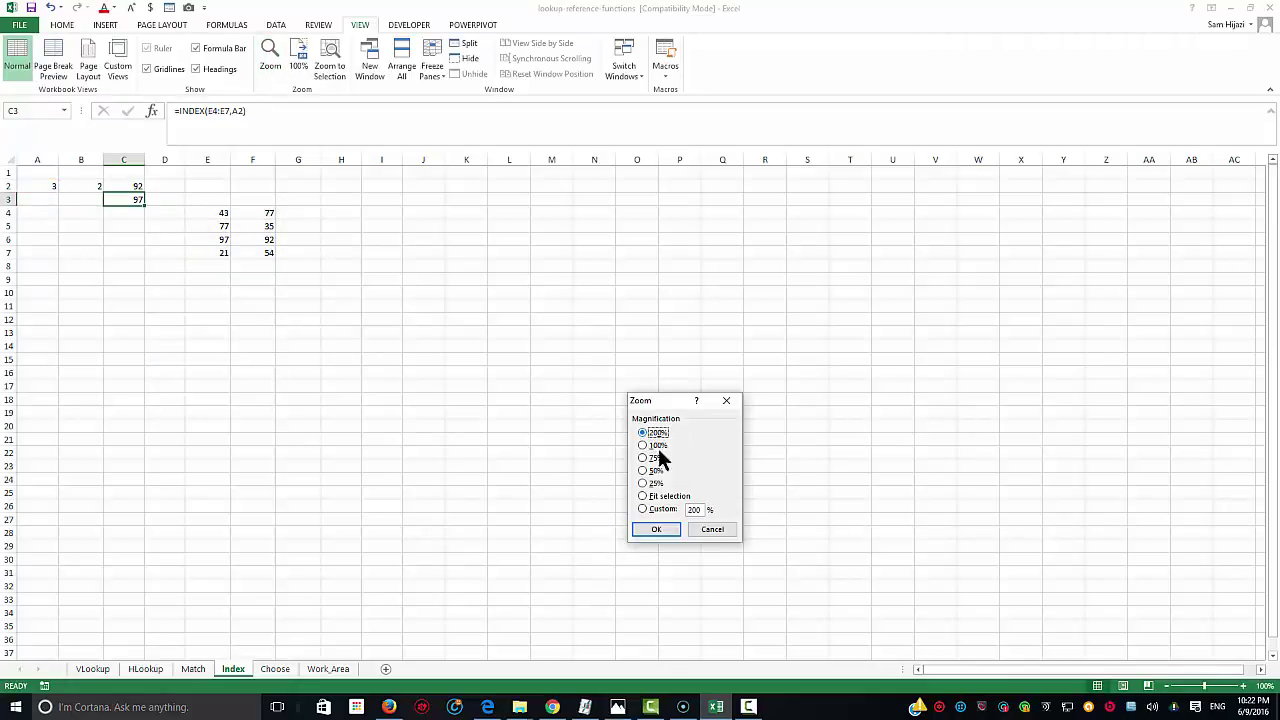
click(663, 528)
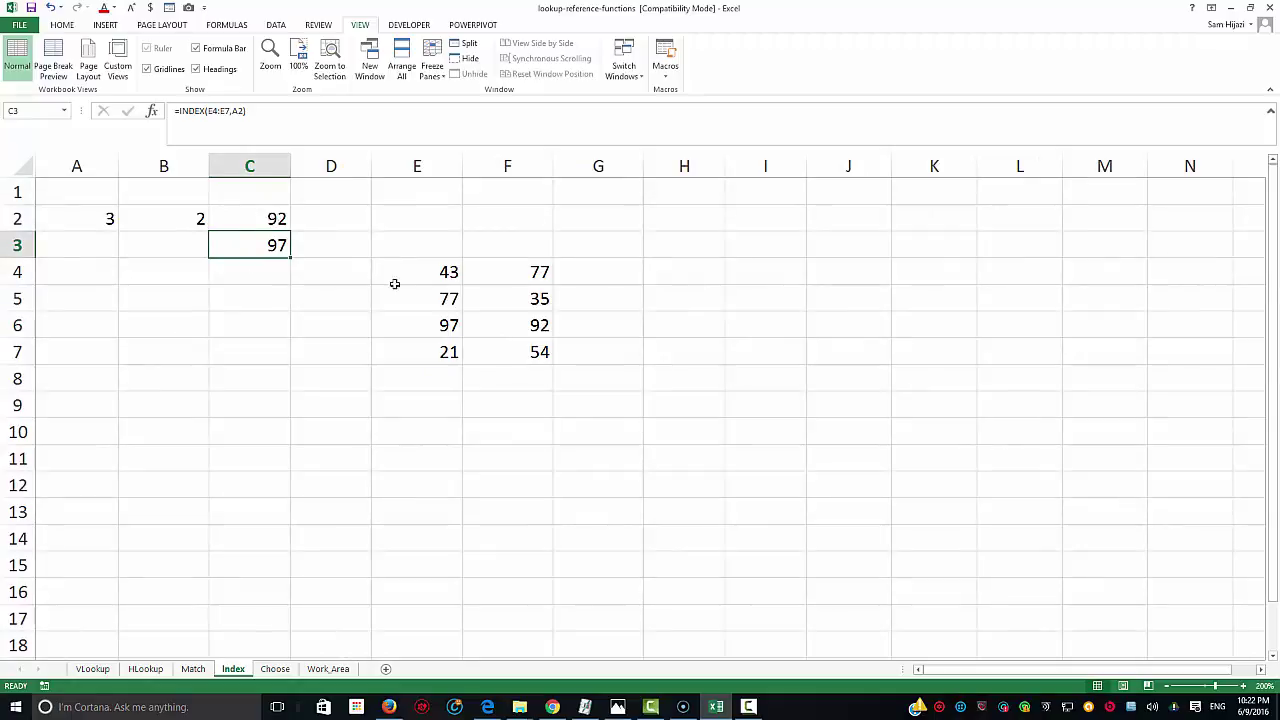
Examine the number table E4:F7 and how the INDEX formula in C2 uses it as array with A2 as row number
drag(443, 276, 518, 349)
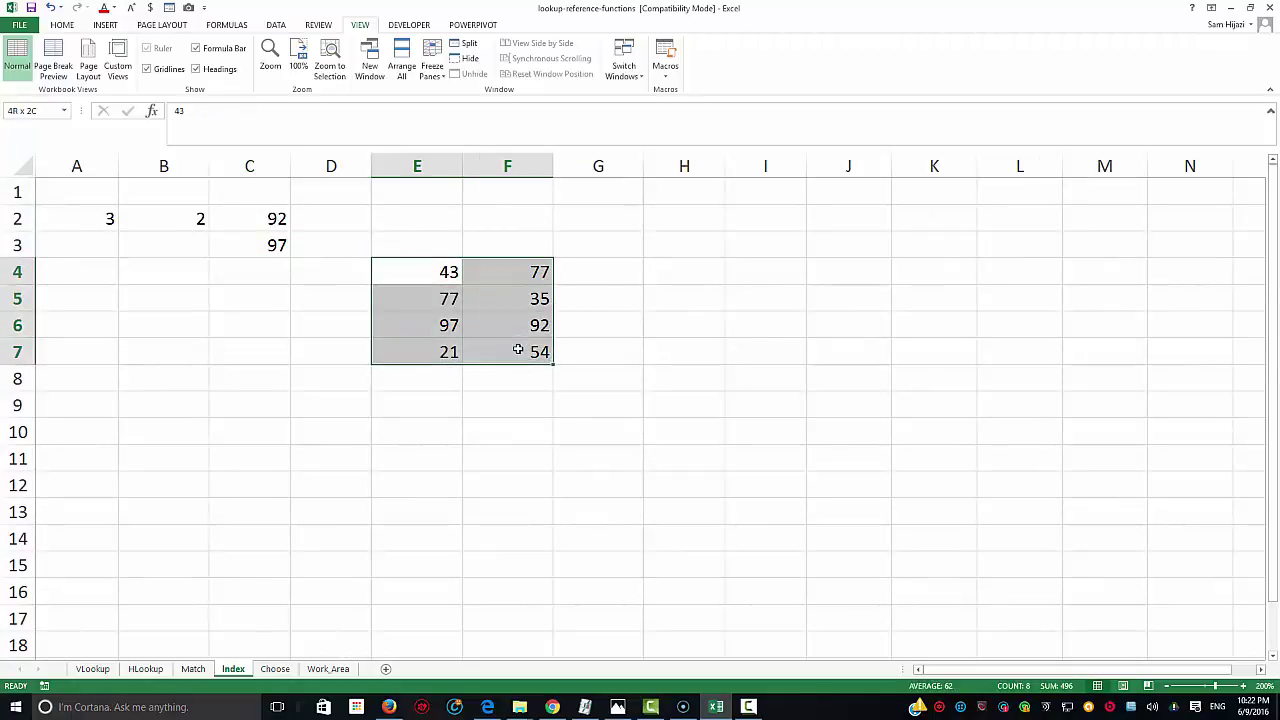
click(251, 218)
double_click(261, 219)
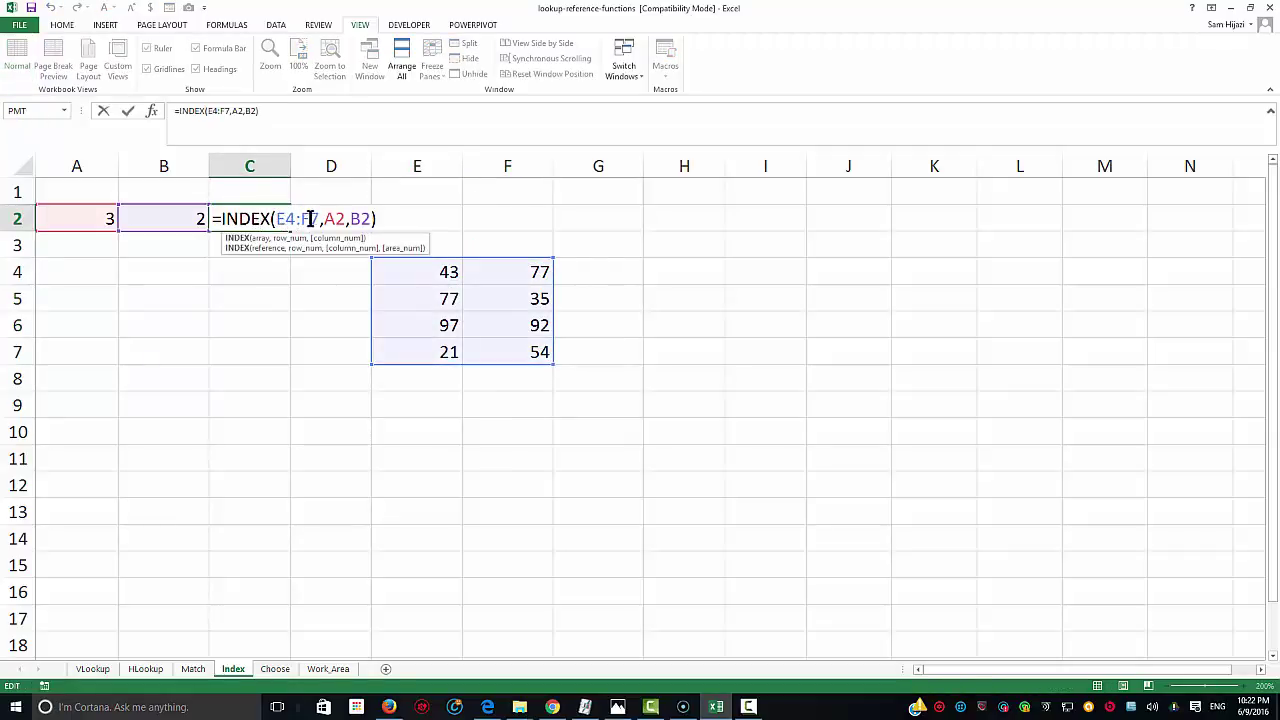
drag(319, 218, 275, 218)
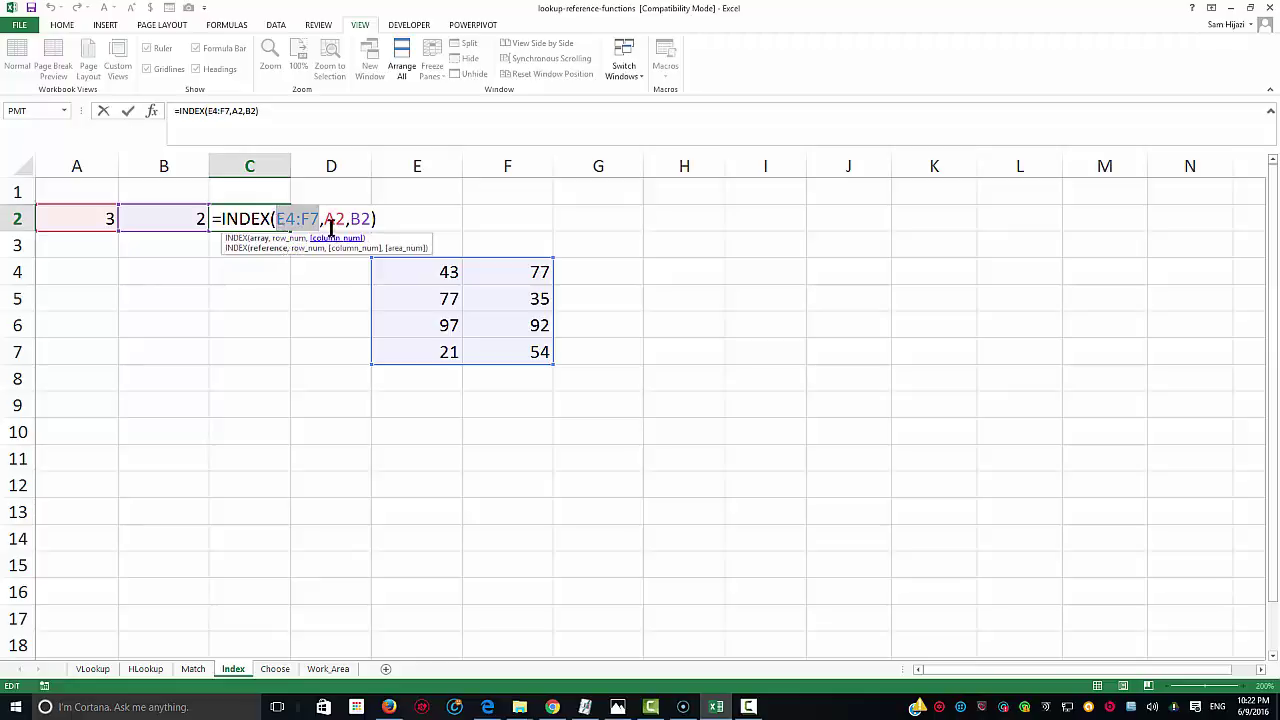
drag(341, 218, 321, 218)
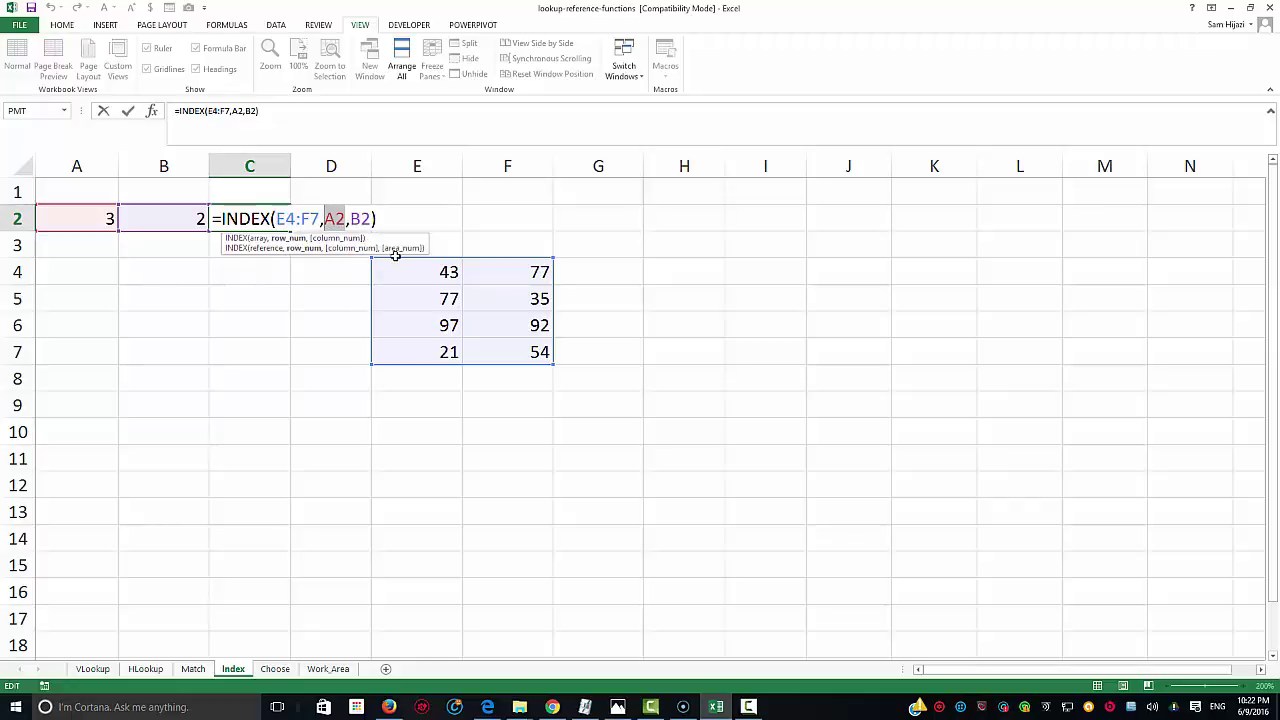
key(Return)
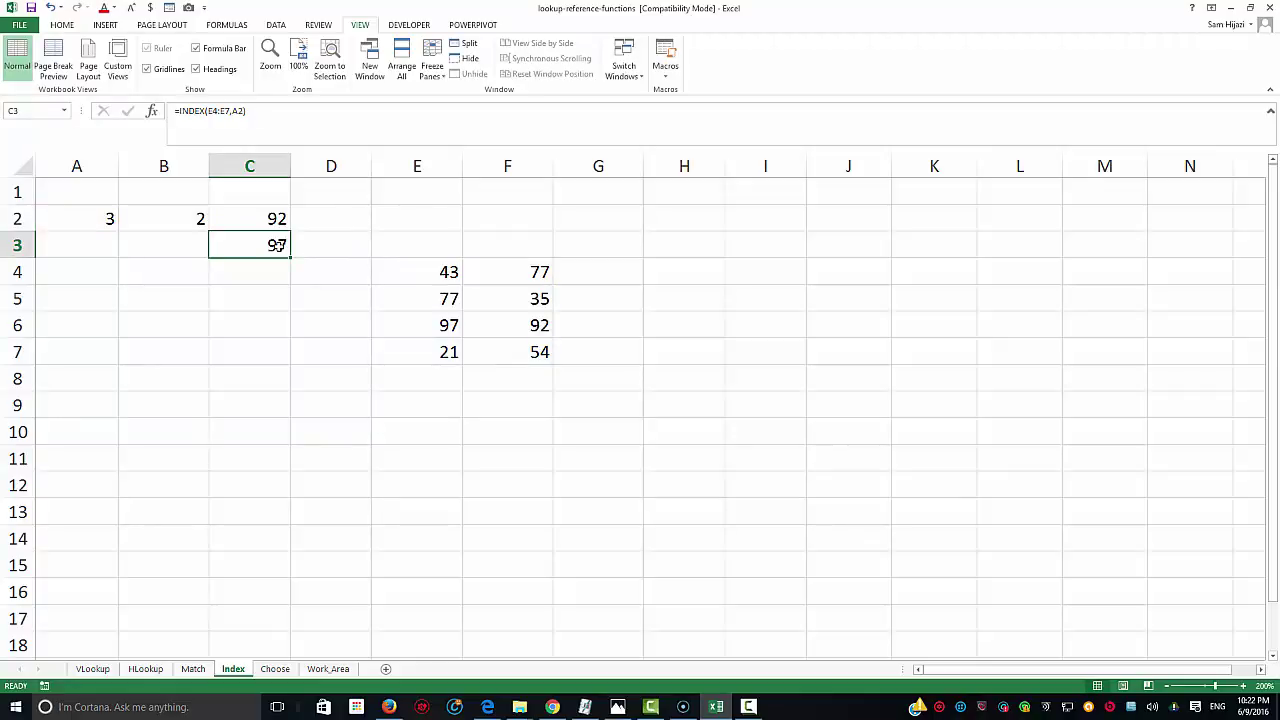
Compare the INDEX formulas in C3 and C2, reviewing the row and column number arguments of C2
click(108, 219)
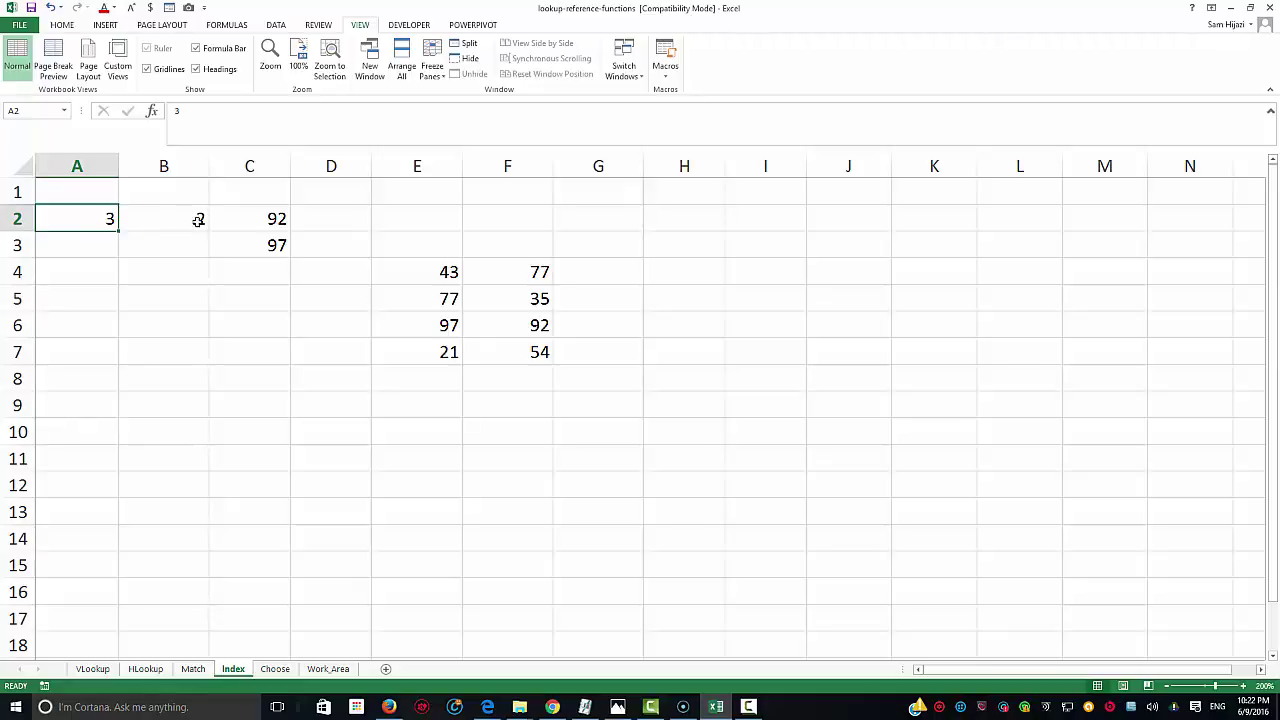
click(251, 241)
double_click(251, 241)
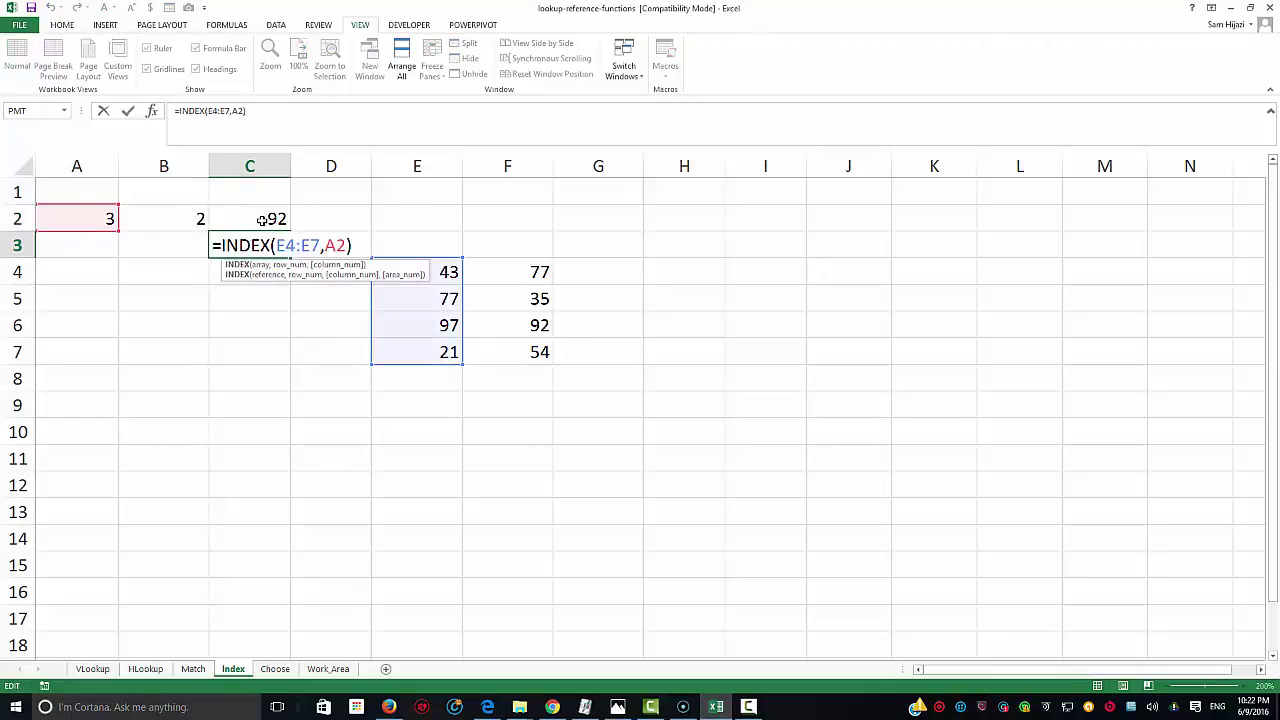
click(262, 220)
double_click(262, 220)
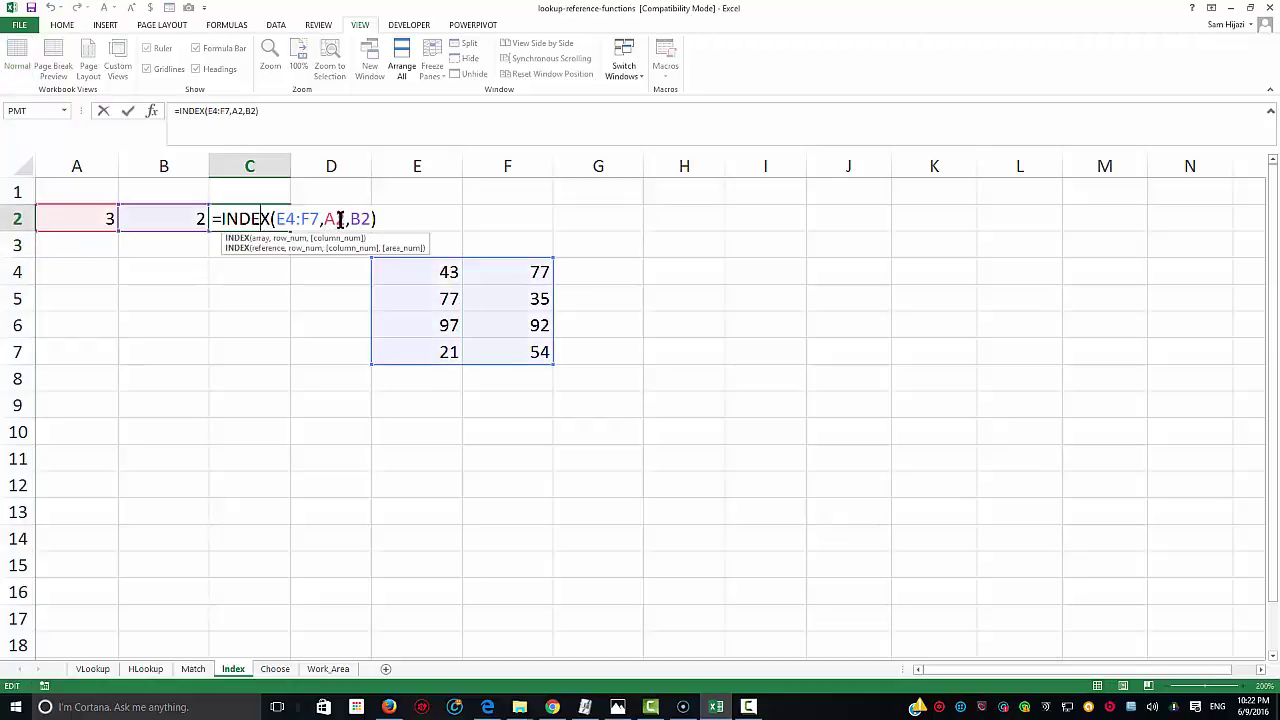
drag(345, 218, 322, 218)
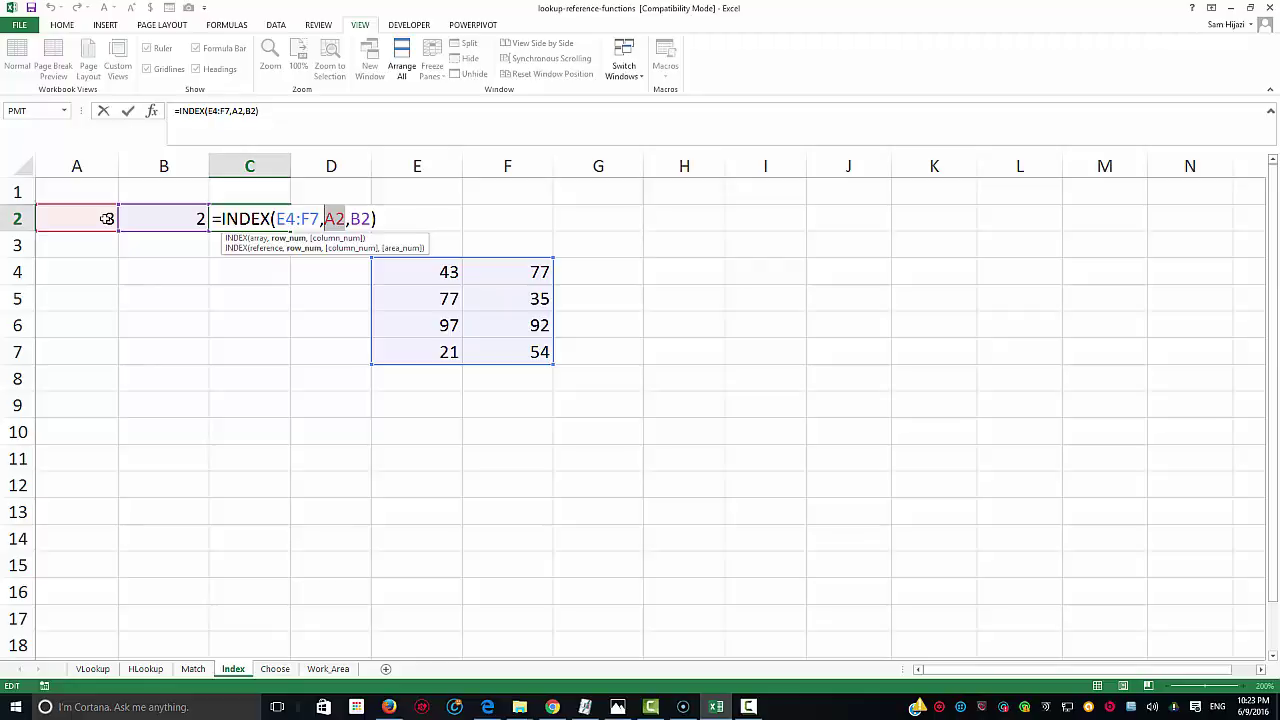
click(356, 218)
drag(356, 218, 369, 218)
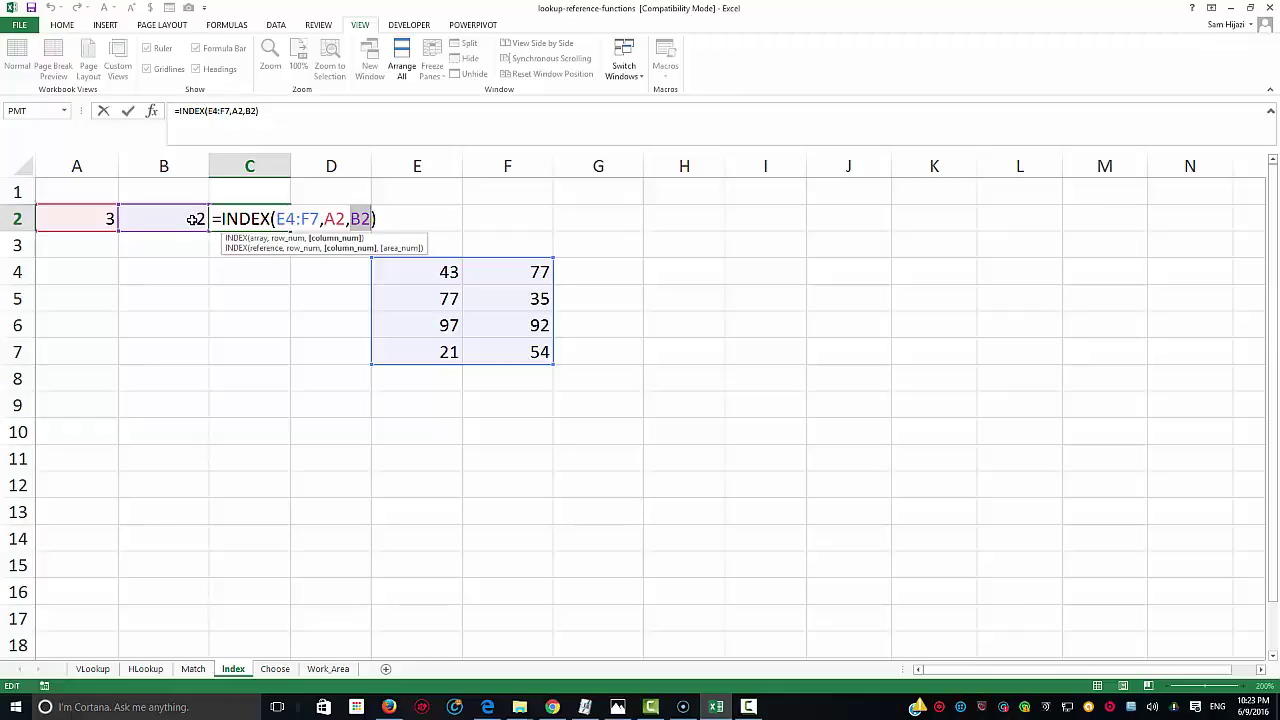
key(Return)
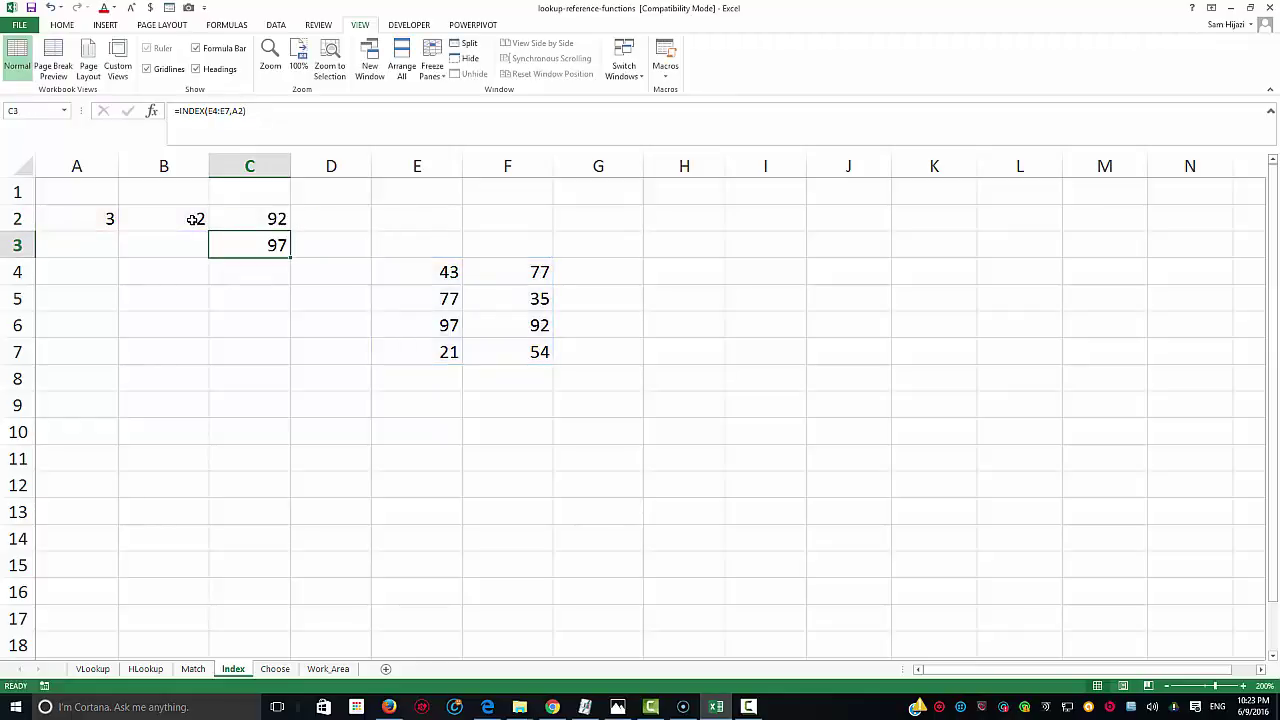
Trace the C2 result in the table by counting down column E to the third row and across to column F
click(540, 326)
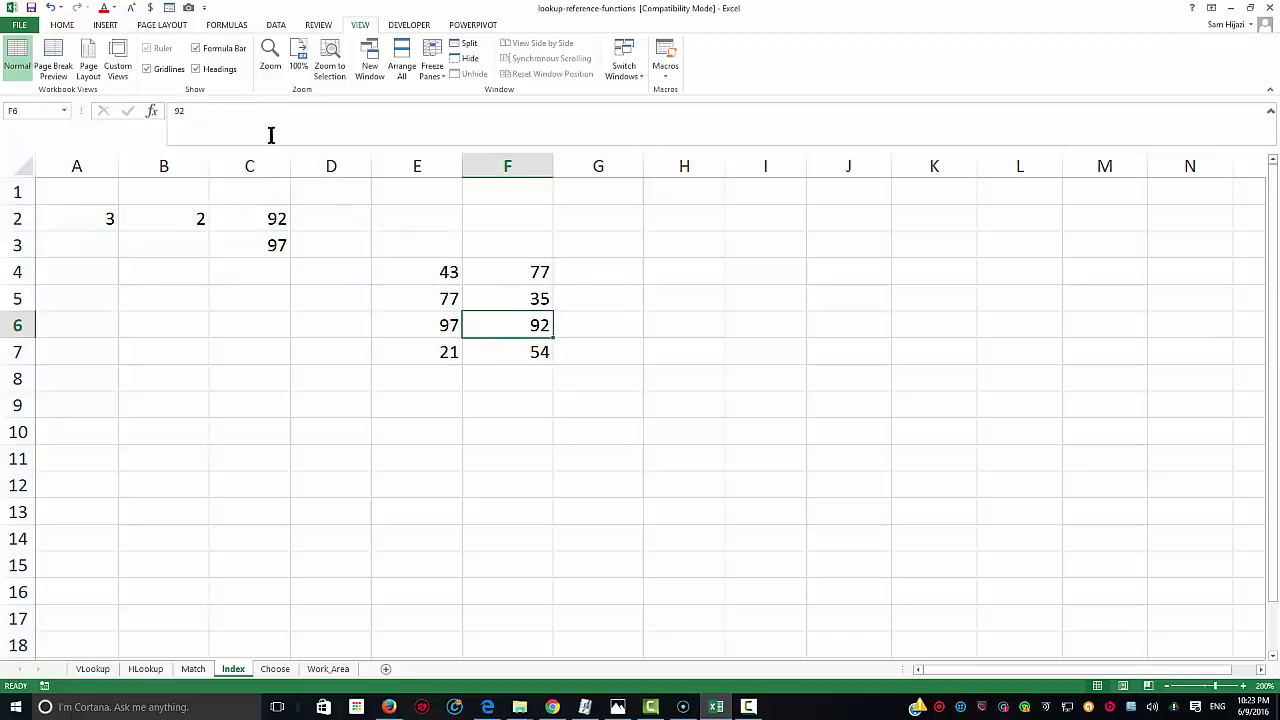
click(450, 272)
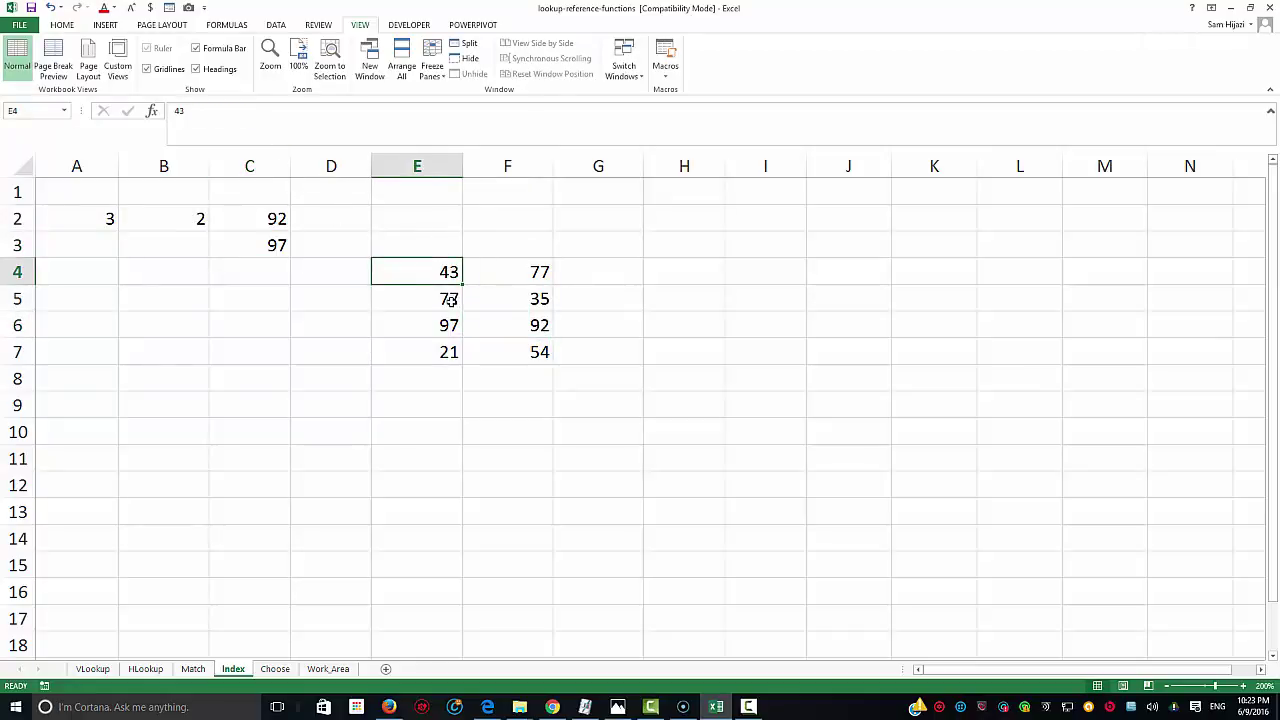
click(449, 299)
click(449, 326)
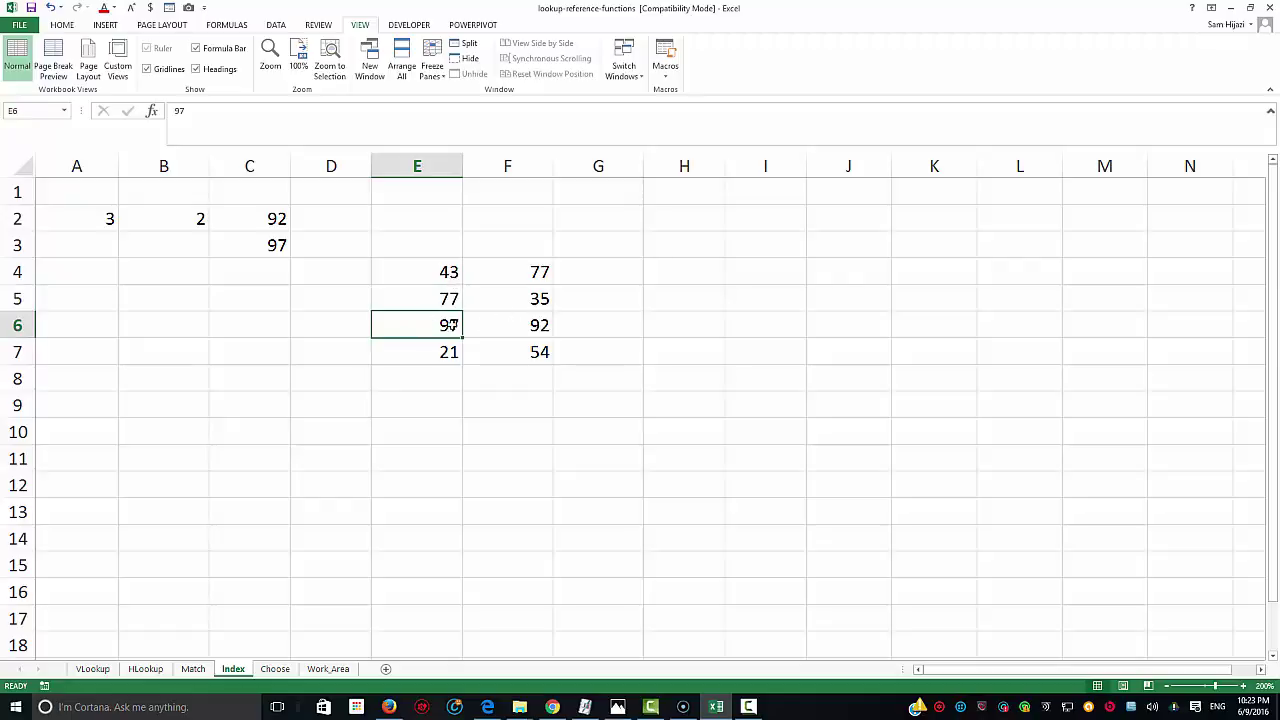
click(524, 329)
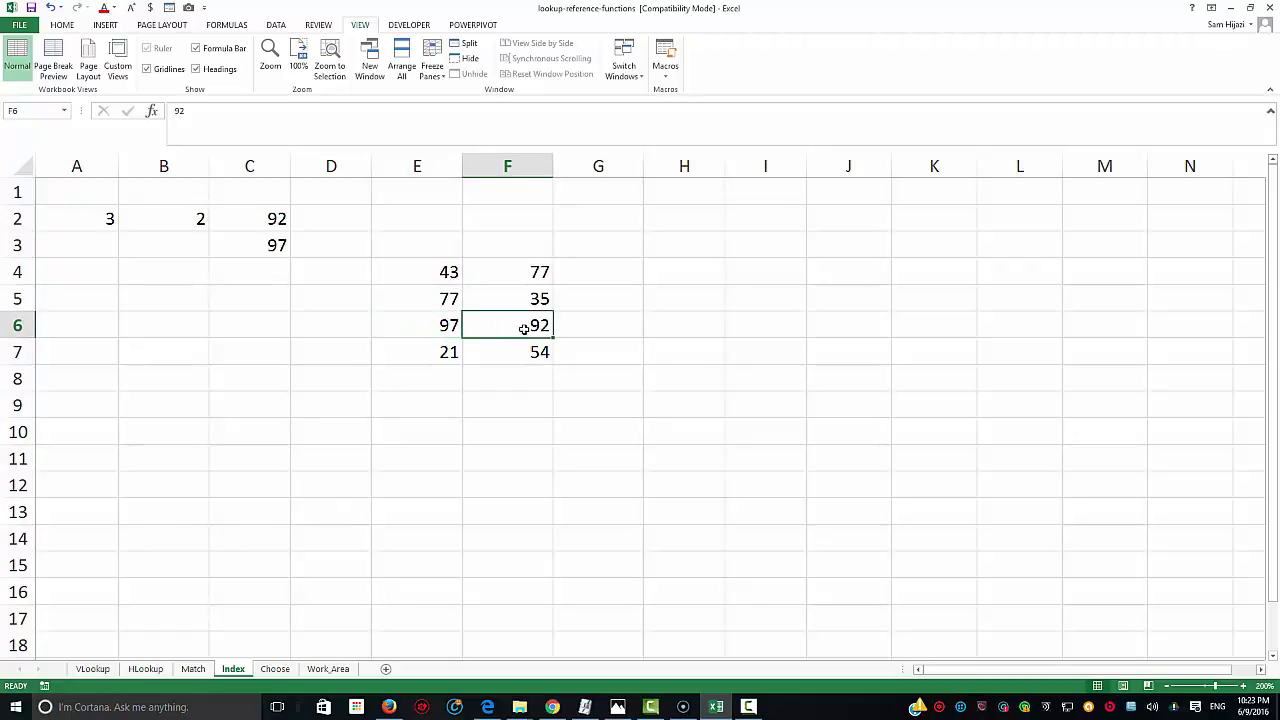
Inspect the array argument of the INDEX formula in C3 and the single-column range E4:E7 it covers
click(280, 224)
double_click(279, 247)
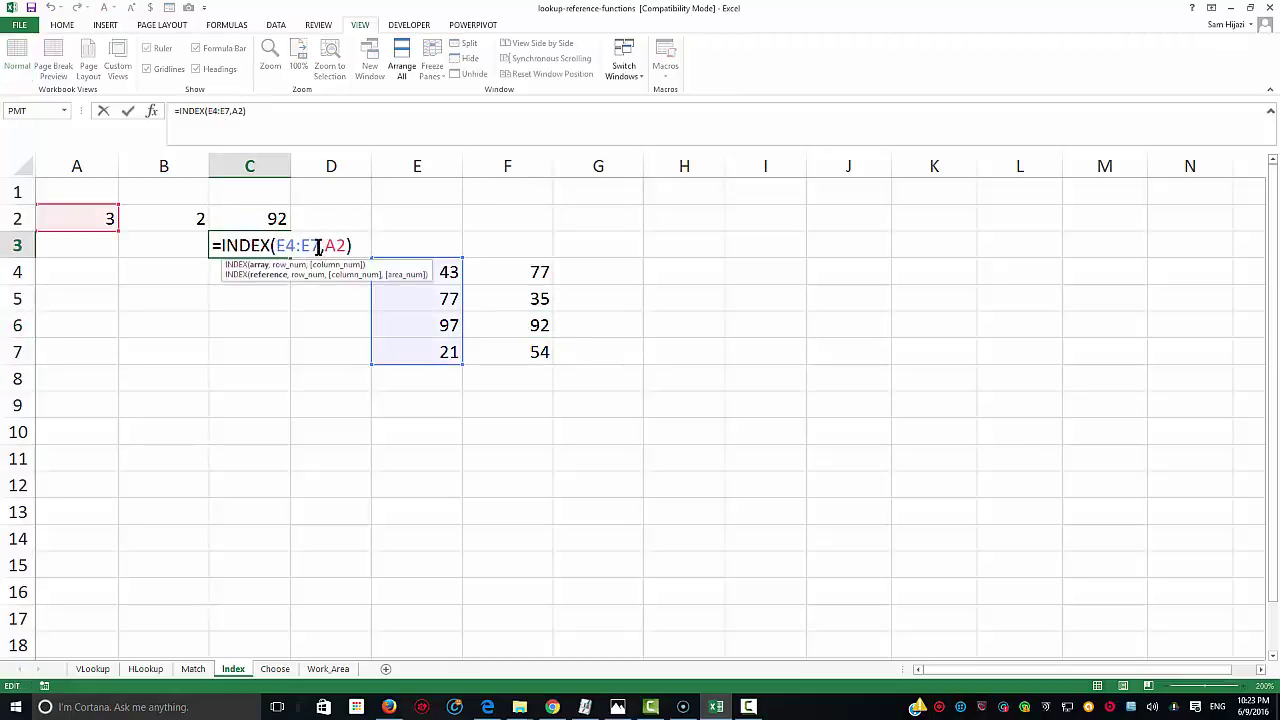
drag(320, 245, 277, 245)
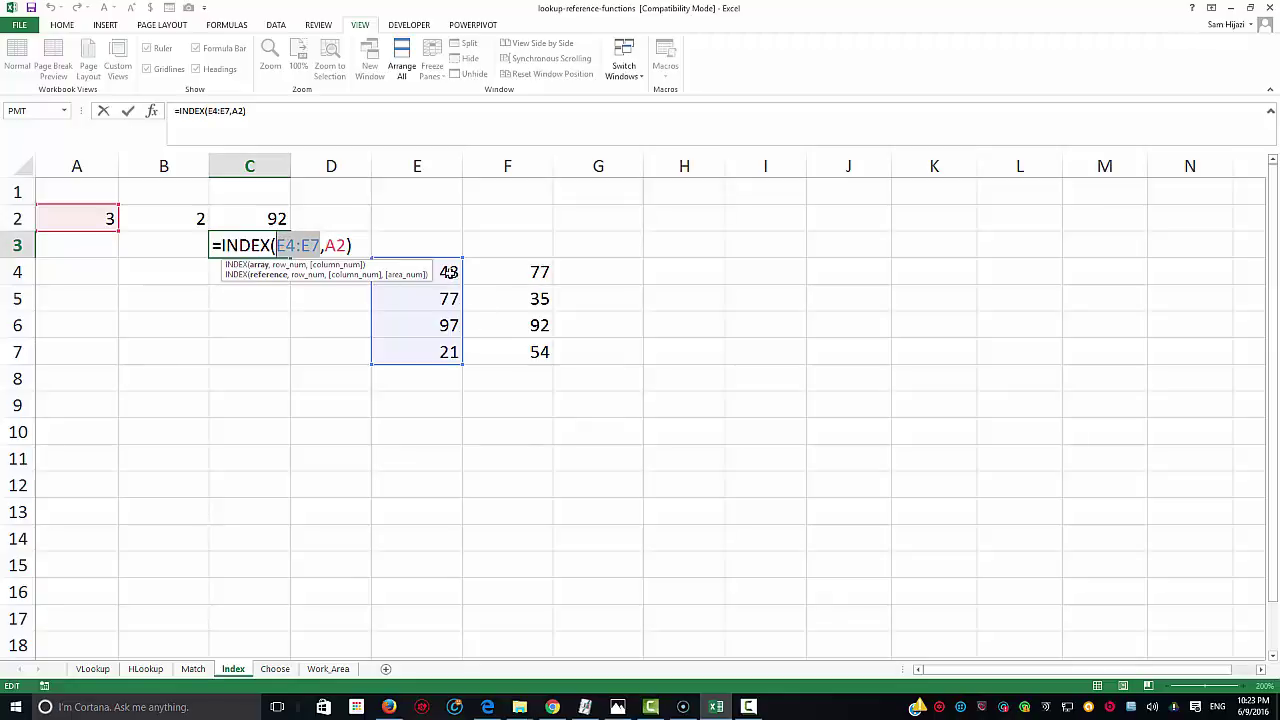
click(443, 352)
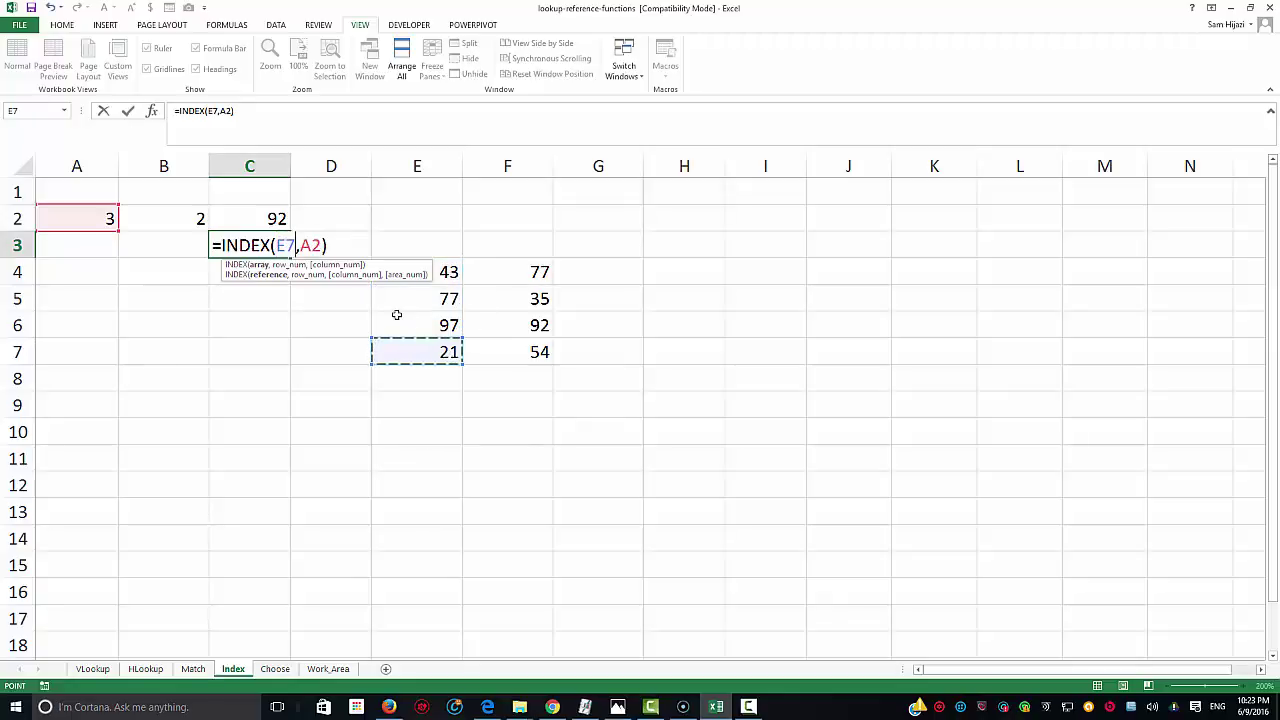
key(ctrl+Return)
drag(423, 277, 429, 352)
Review the row number argument of the INDEX formula in C3, leaving the formula as it is
click(288, 250)
double_click(288, 250)
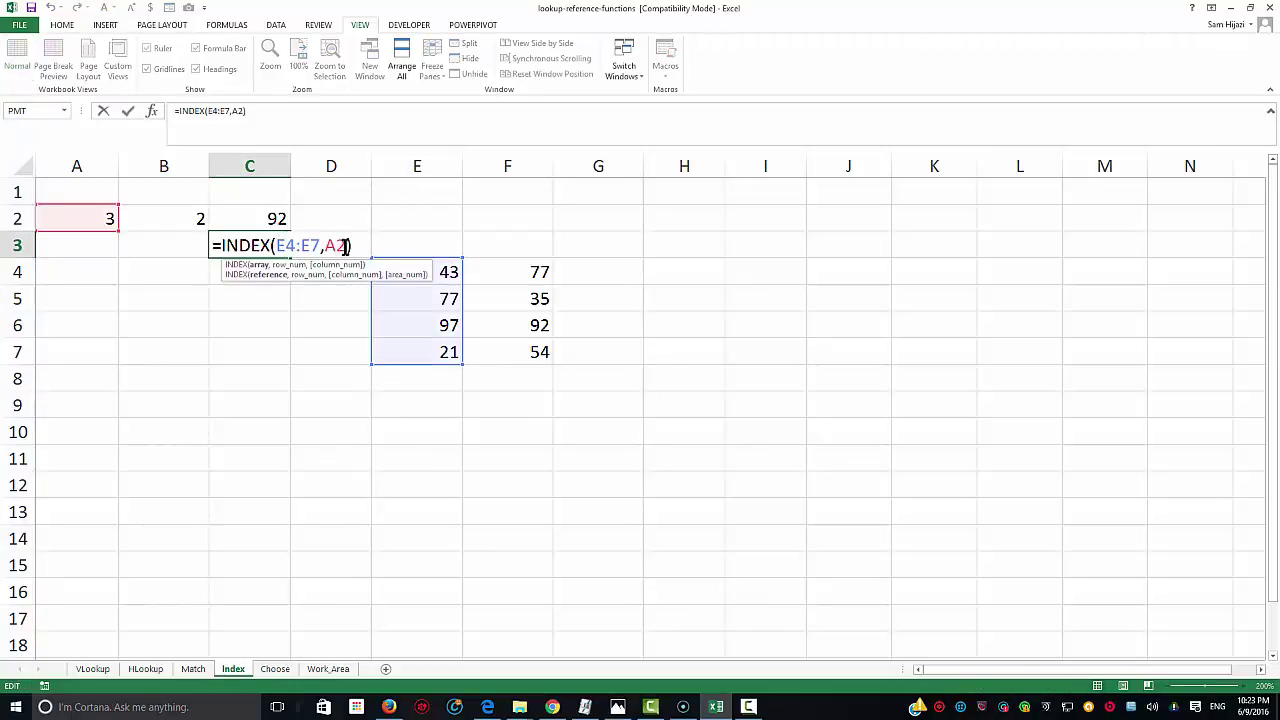
double_click(338, 246)
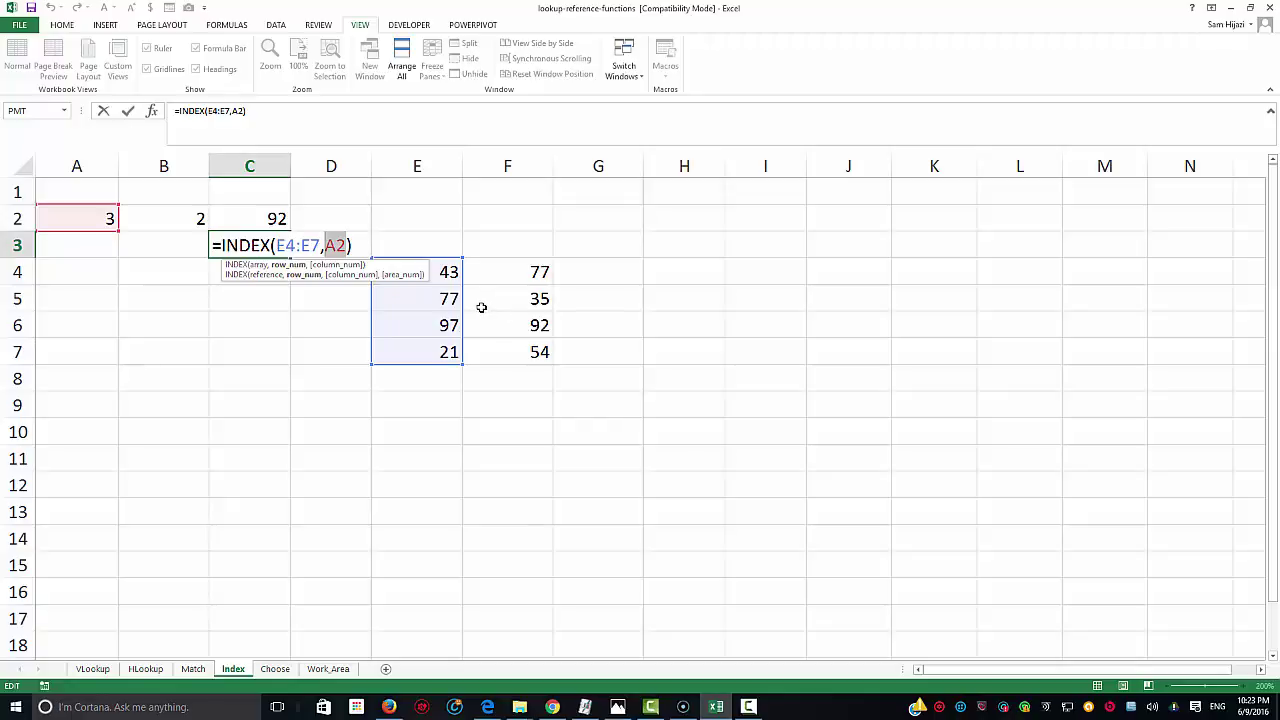
key(Return)
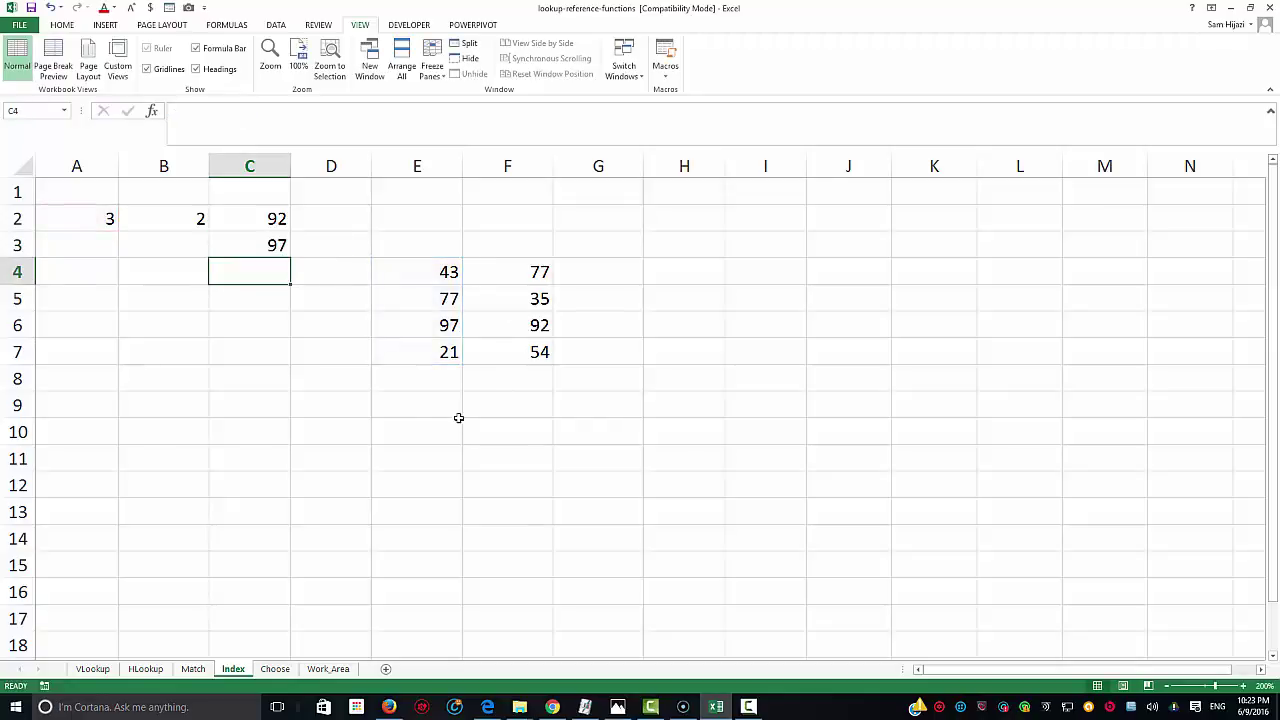
Enter the store headers Walmart, HEB and Dollar General in cells E9 to G9
click(333, 410)
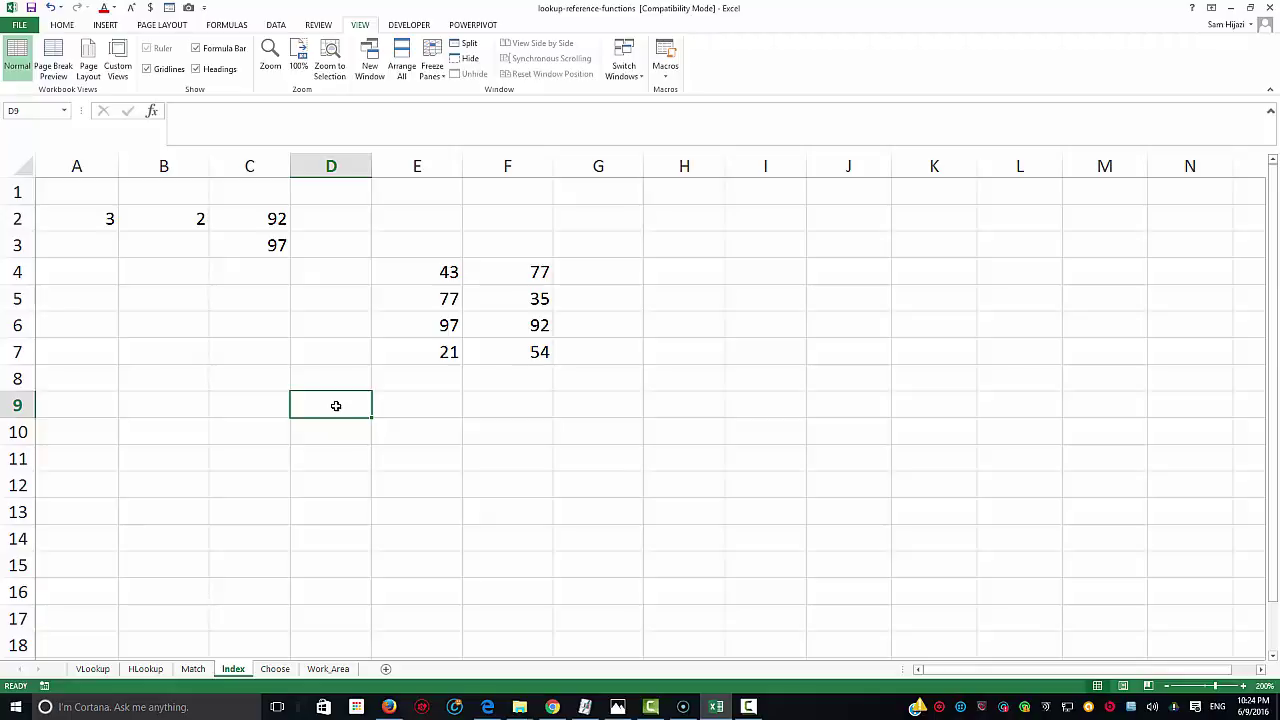
key(Right)
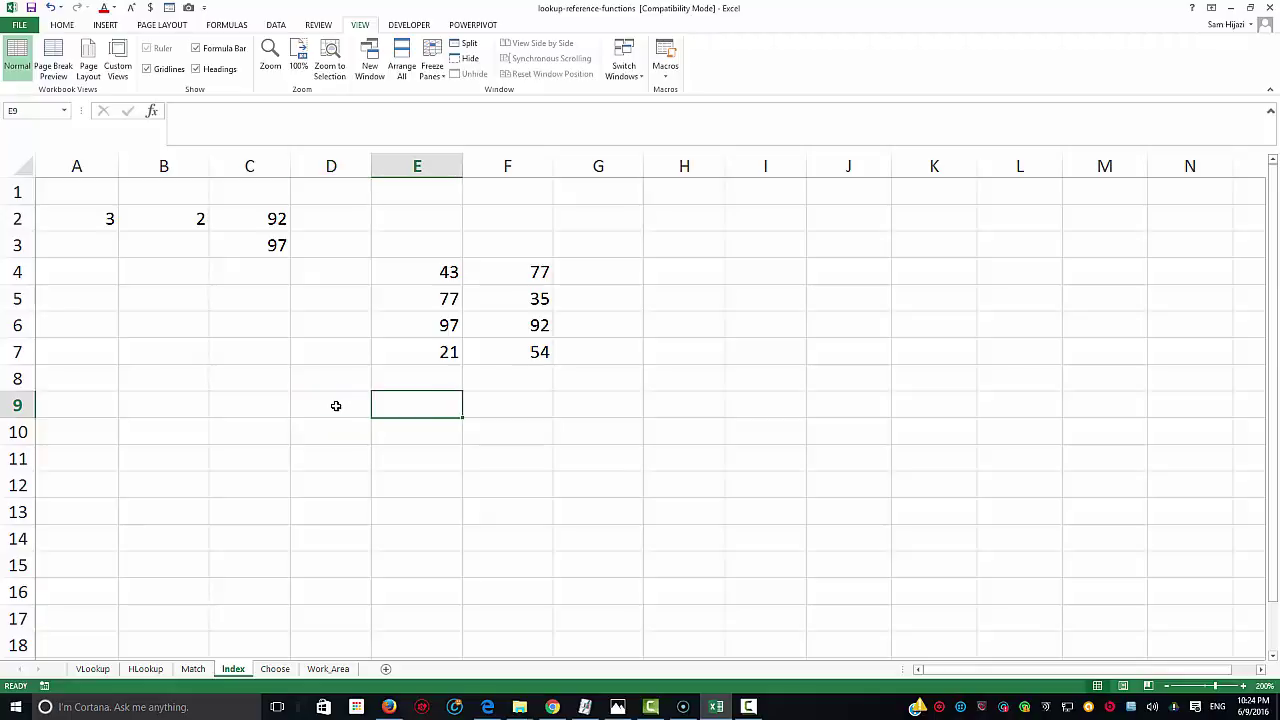
text(Walmat)
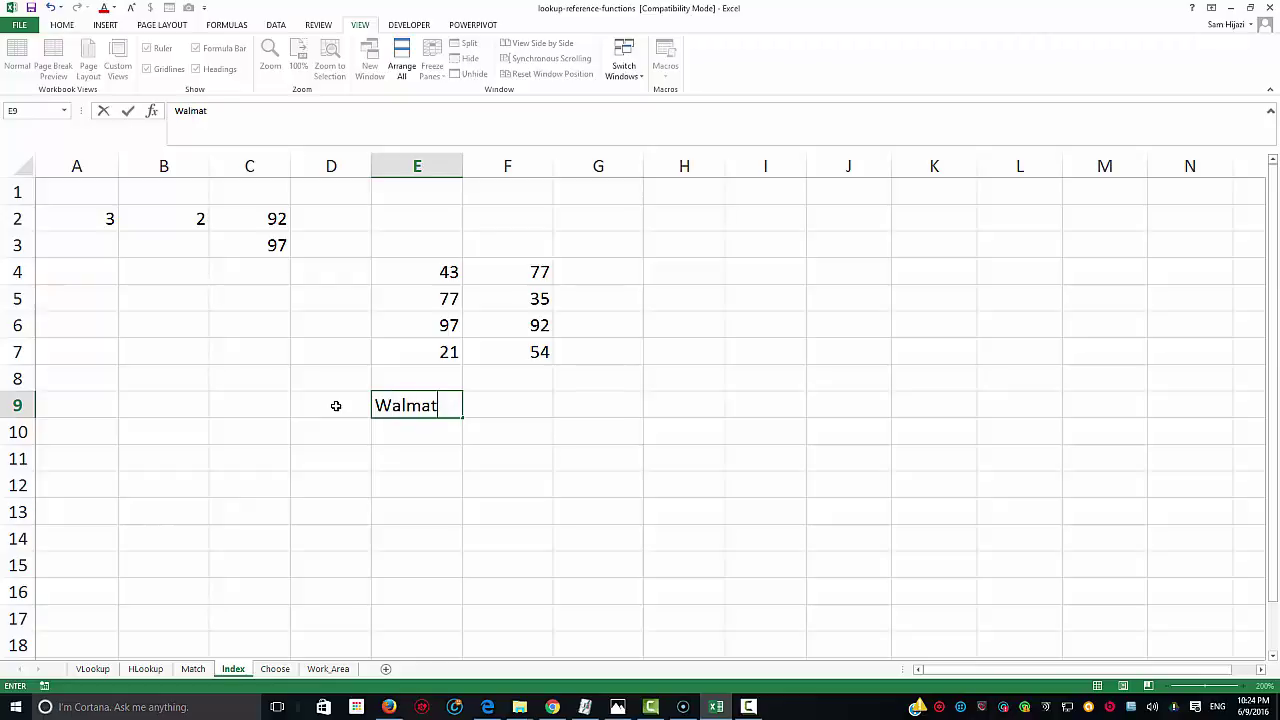
key(BackSpace)
text(rt)
key(Tab)
text(He)
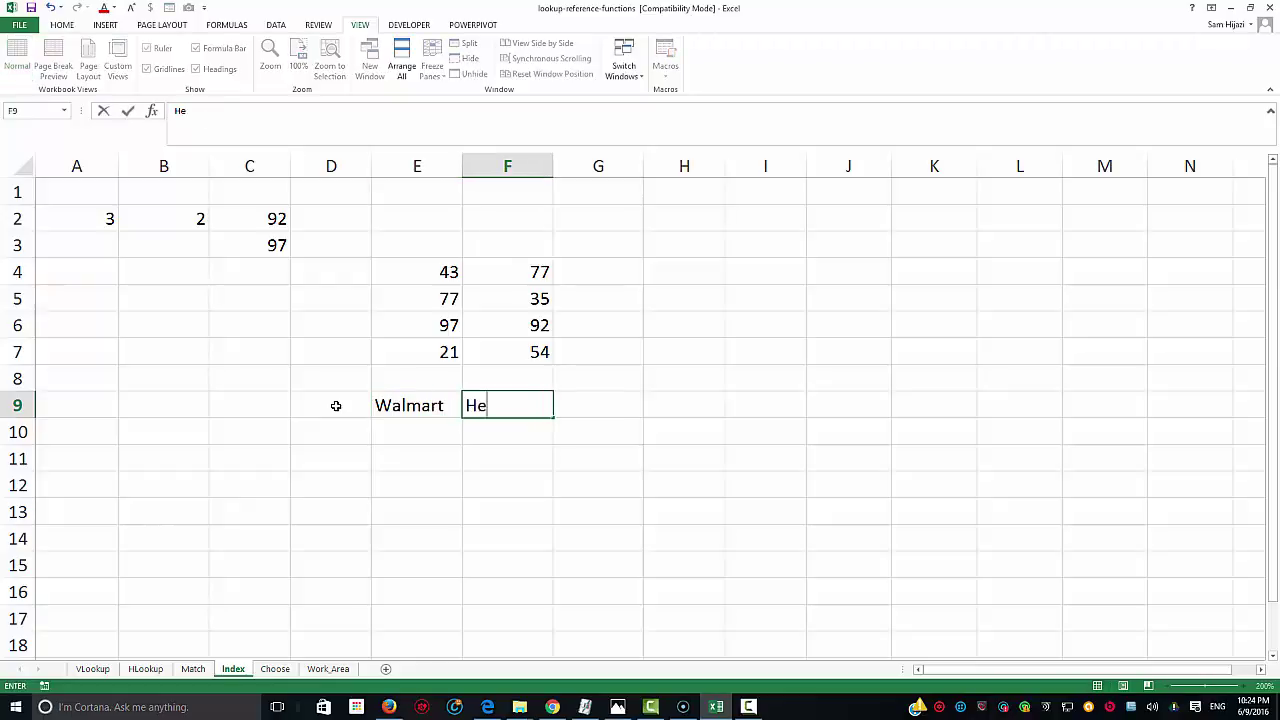
key(BackSpace)
text(EB)
key(Tab)
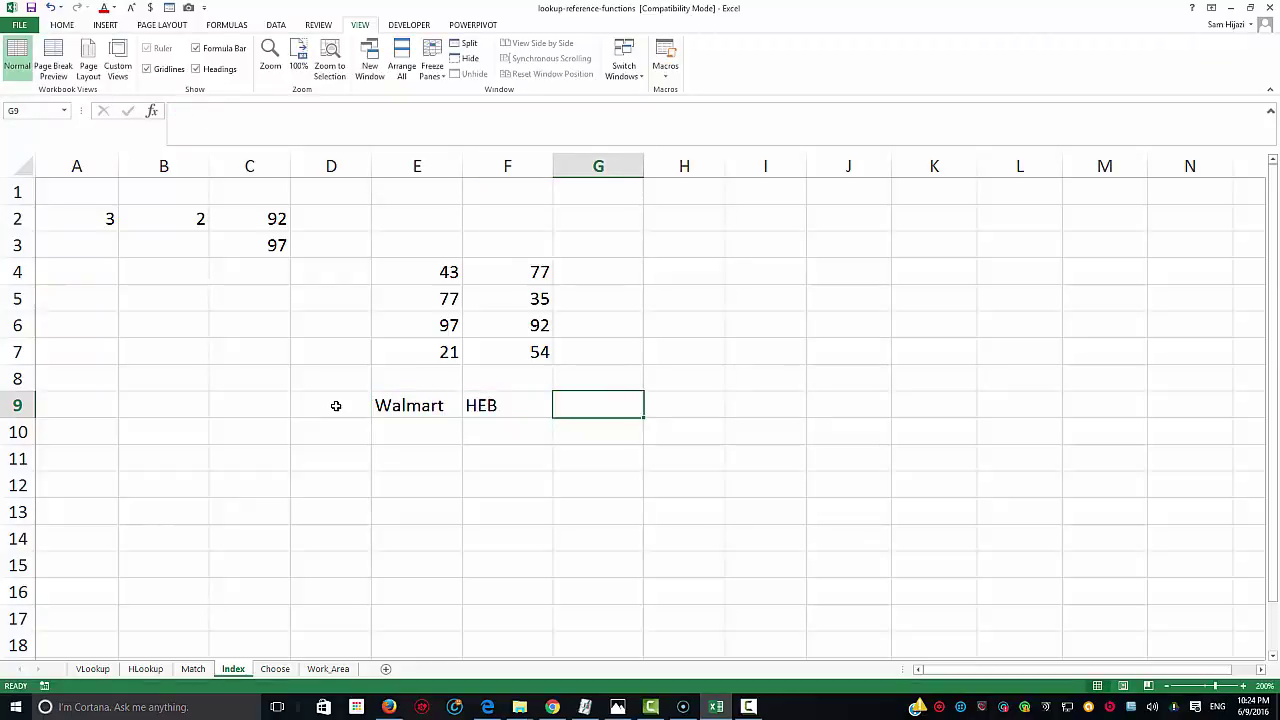
text(Dol)
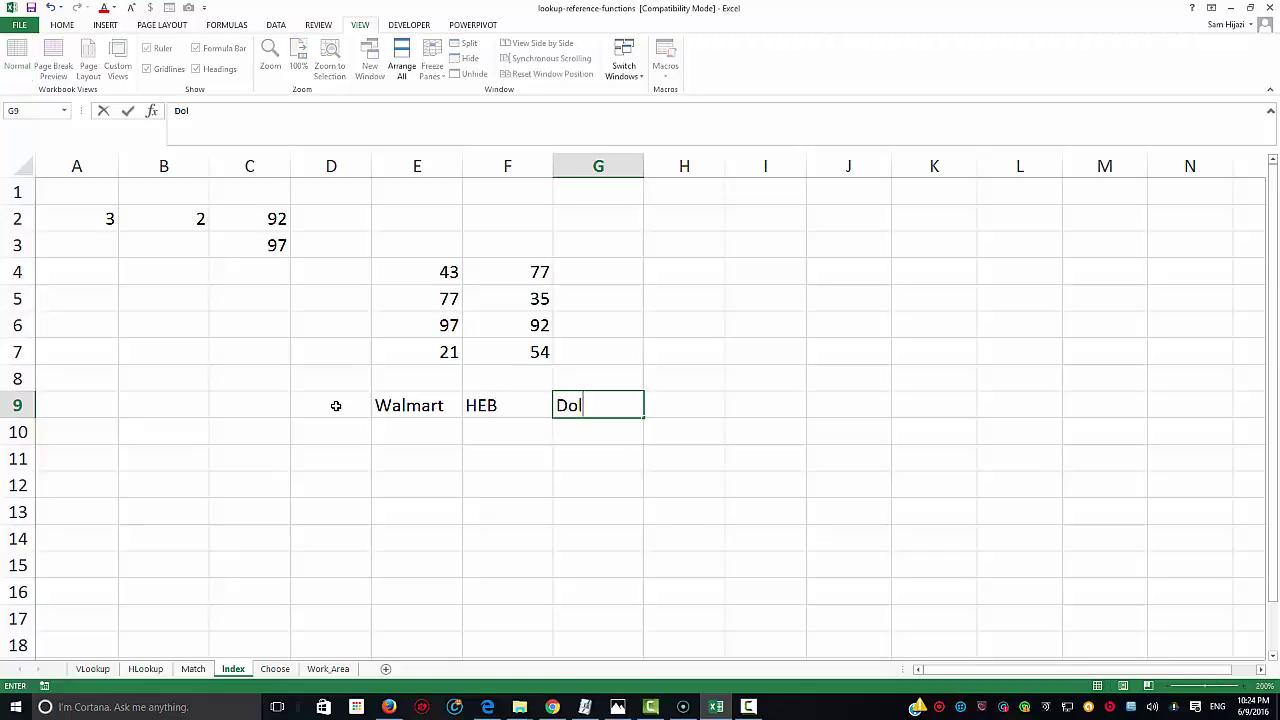
text(lar General)
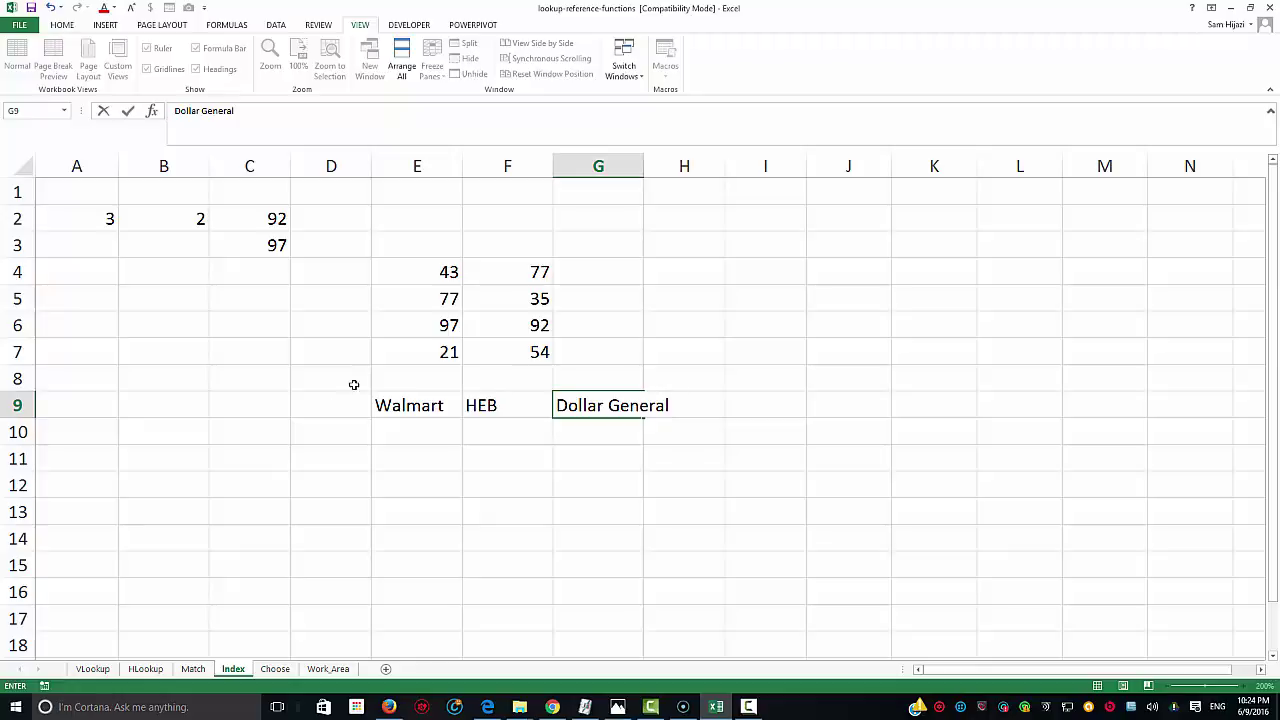
click(412, 485)
Spell-check the store headers in E9:G9, ignoring all occurrences of HEB
click(417, 404)
drag(516, 408, 586, 412)
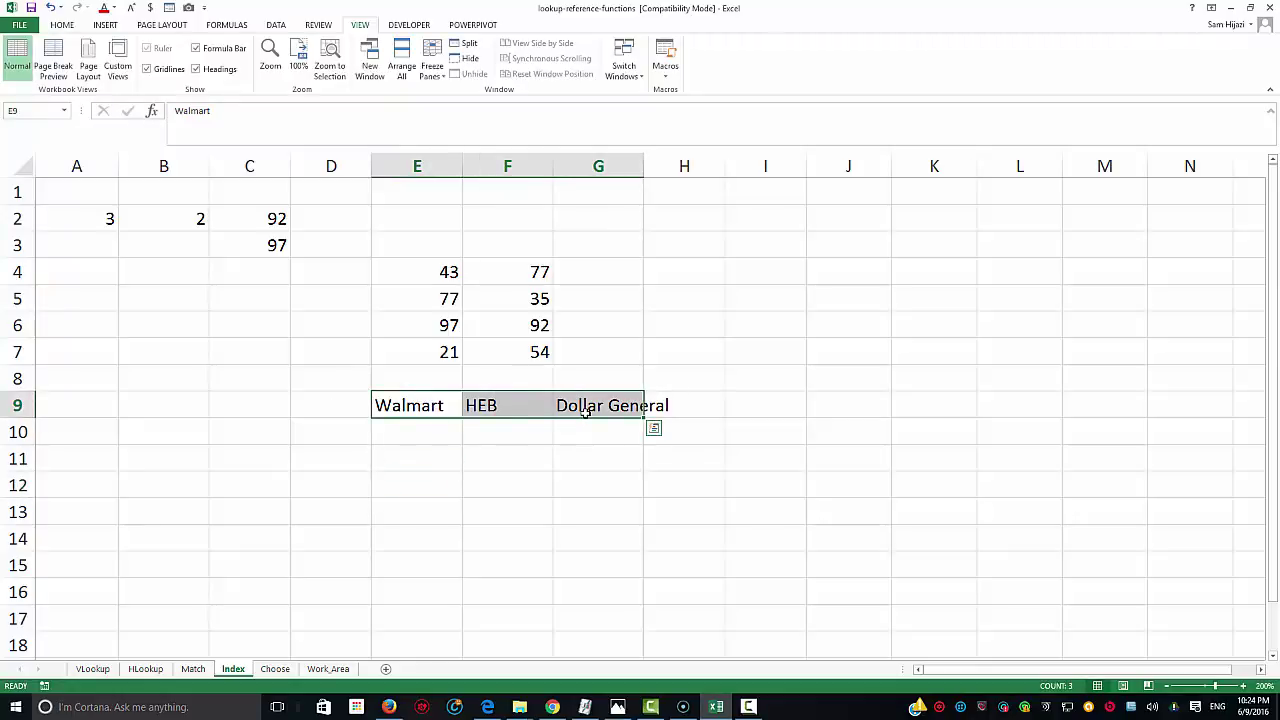
key(F7)
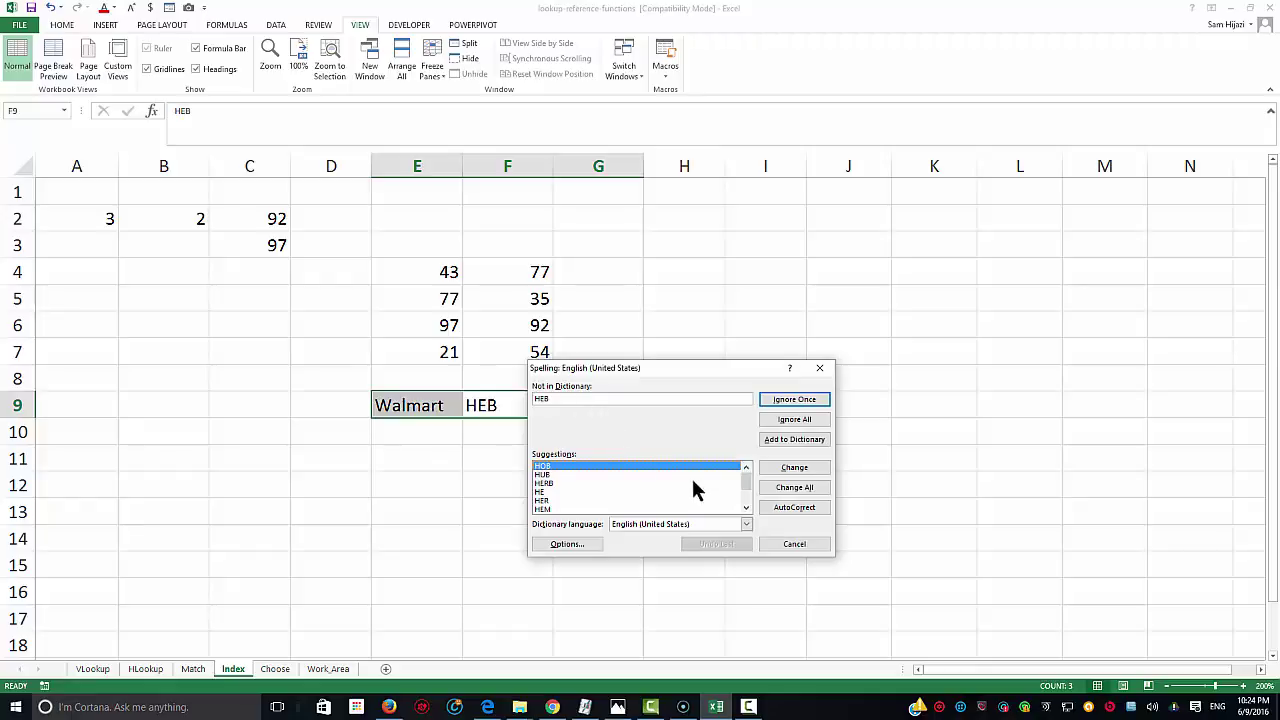
click(810, 421)
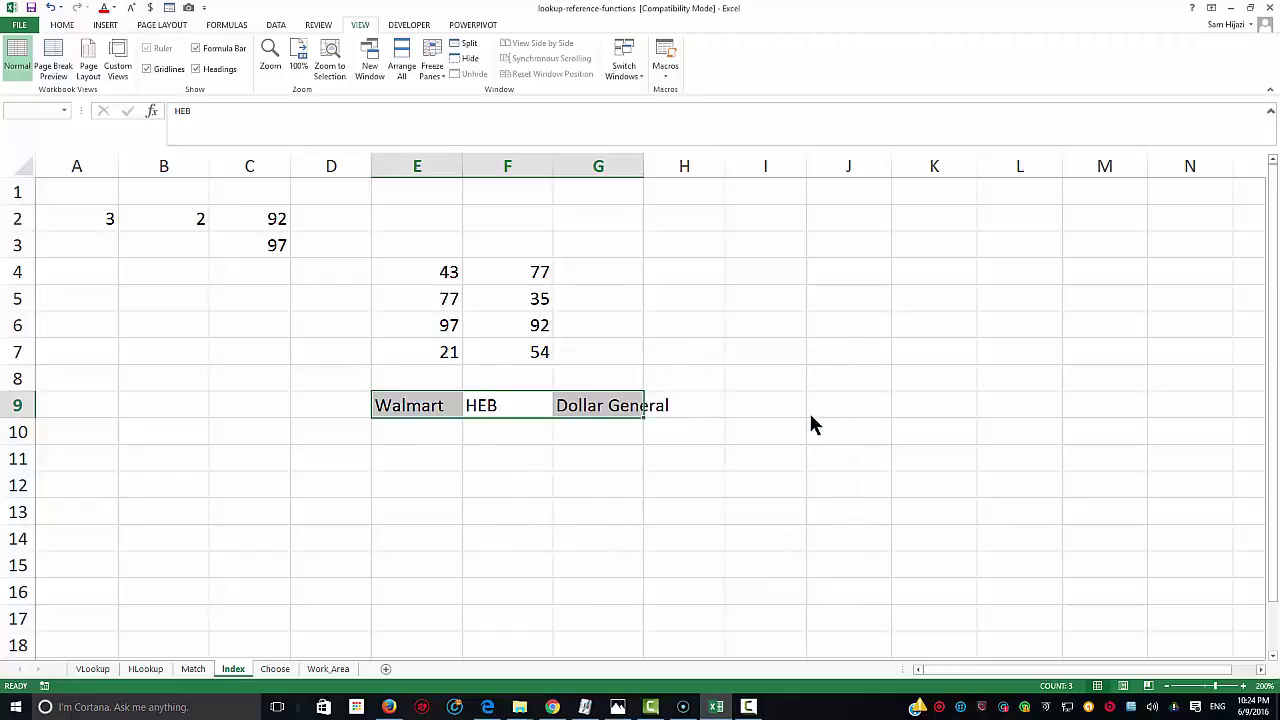
click(643, 388)
Enter the header Item in D9 with Tooth paste, Pens and Notebook below it, and fit column D to its contents
drag(380, 416, 341, 410)
click(341, 410)
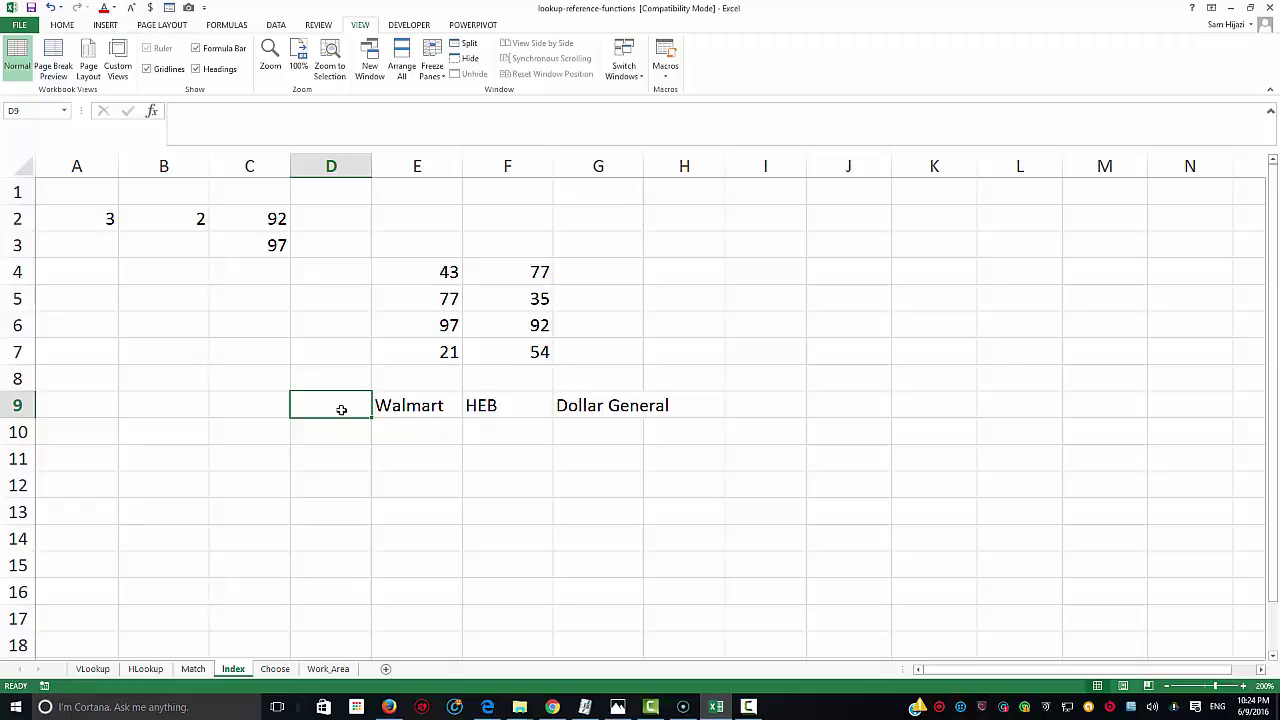
text(Item)
key(Return)
text(T)
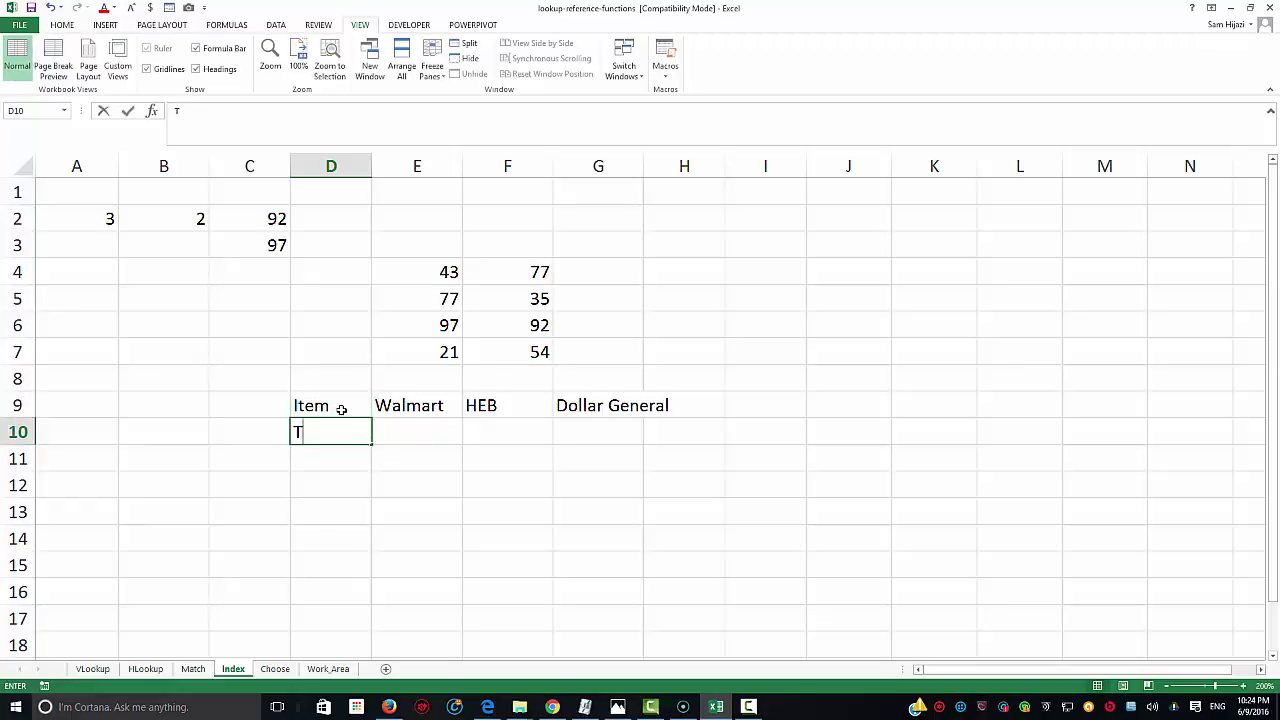
text(ooth p)
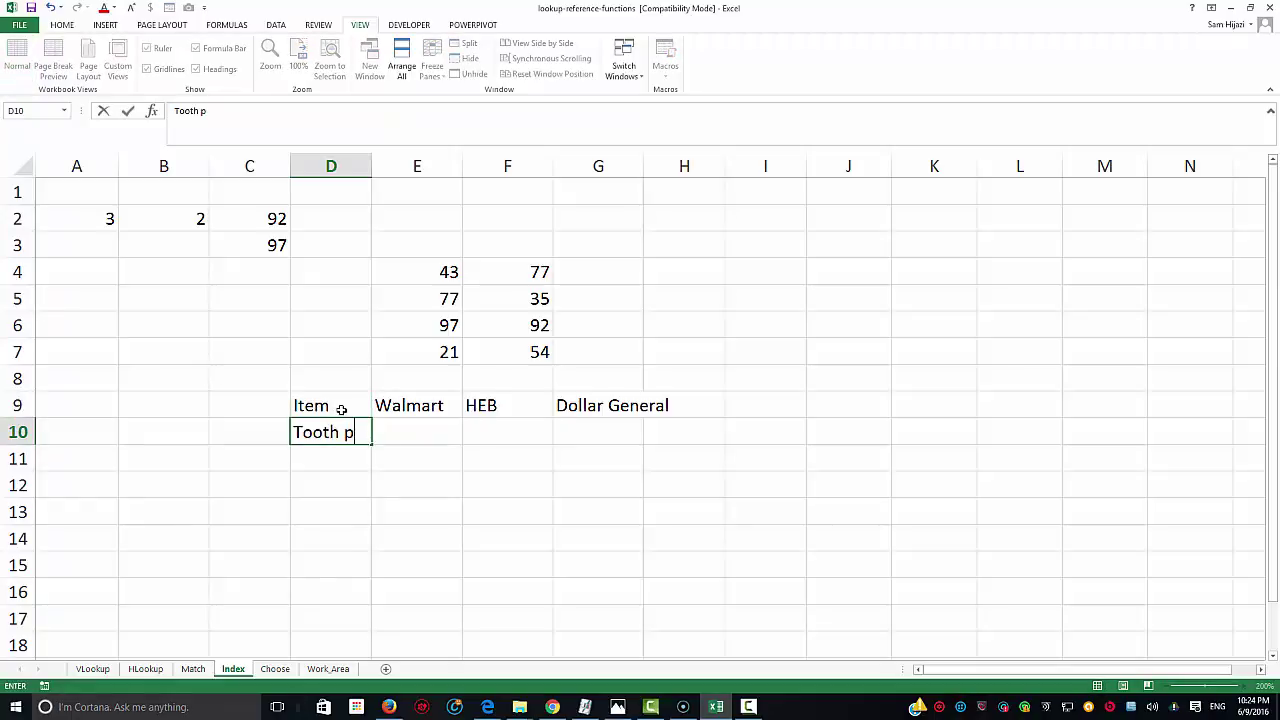
text(aste)
key(Return)
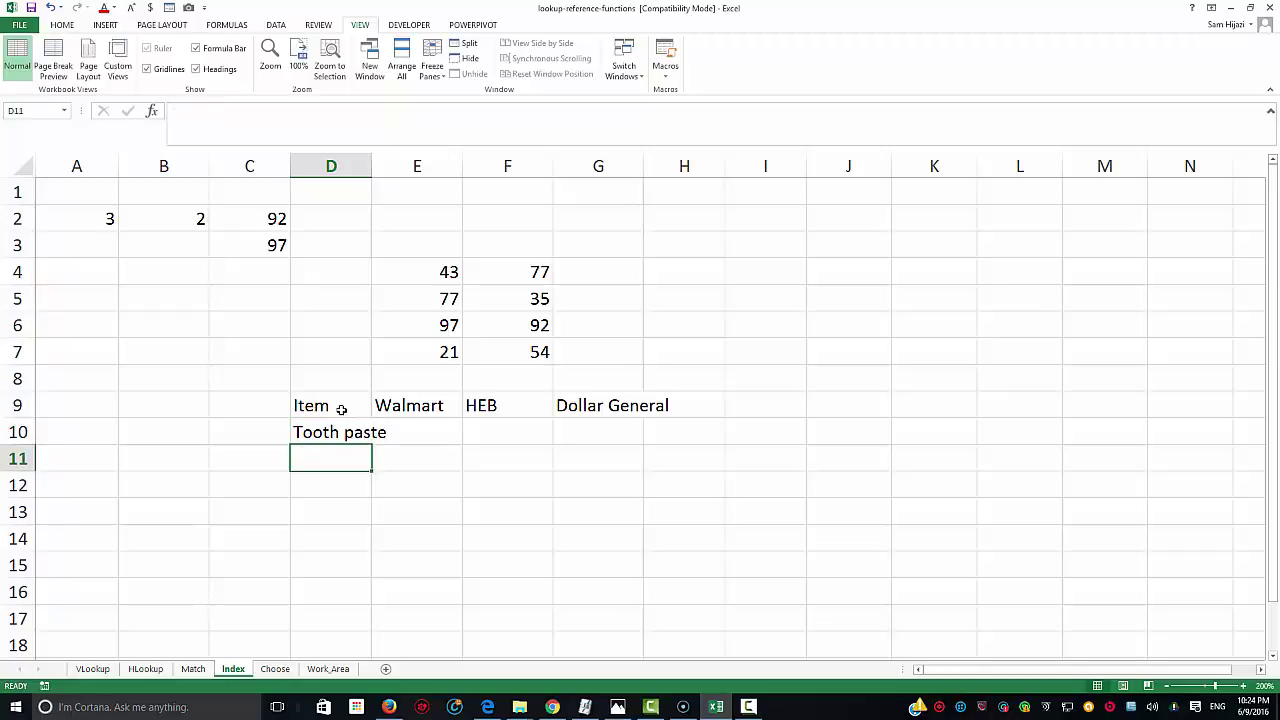
text(Pens)
key(Return)
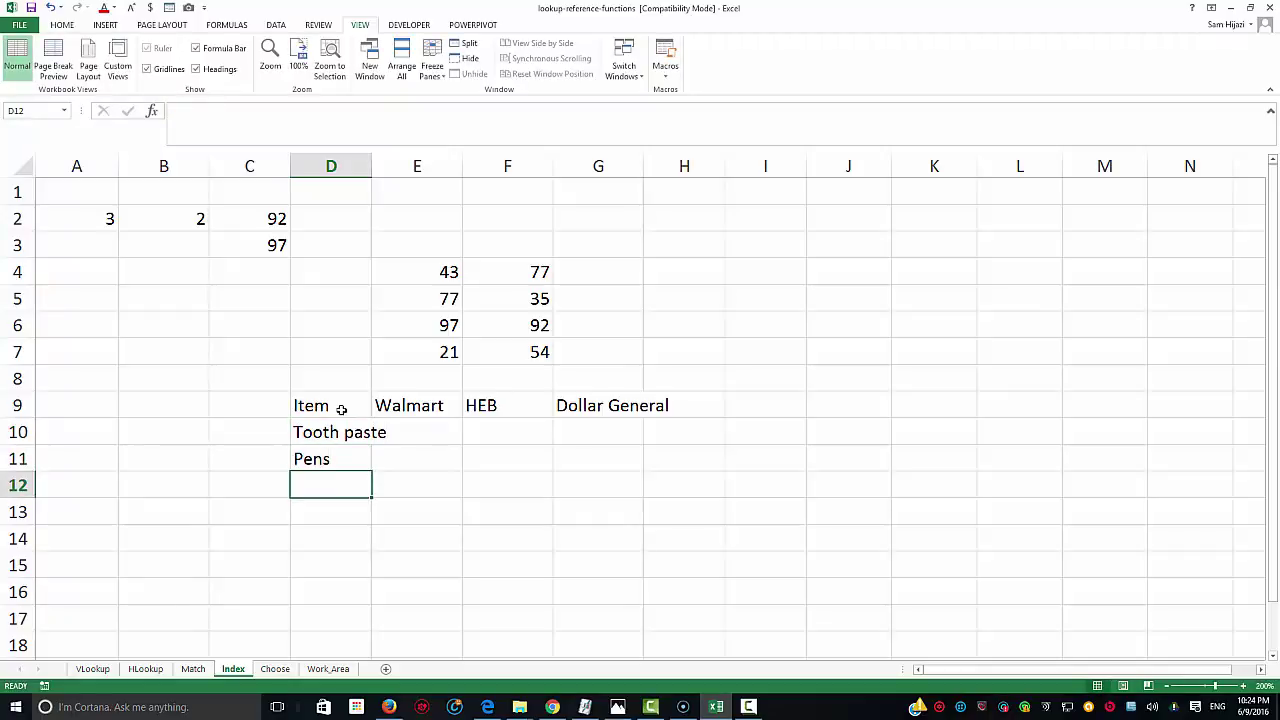
text(Notebook)
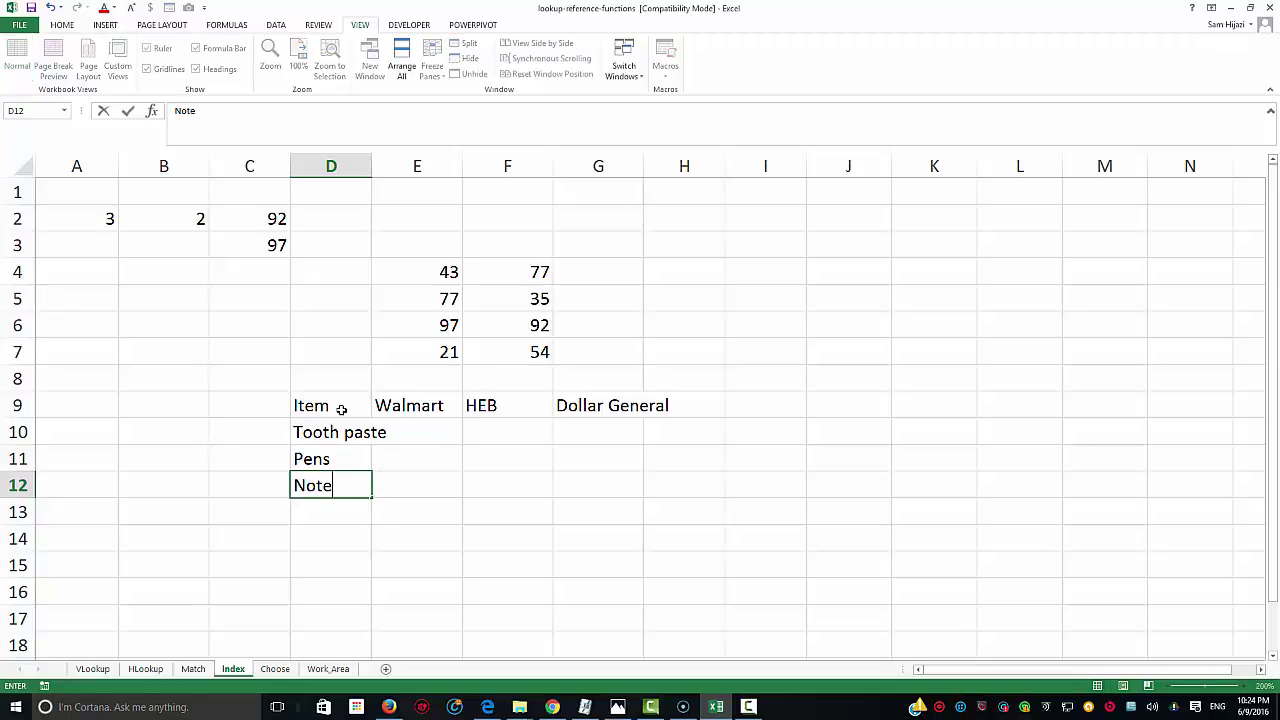
click(406, 428)
double_click(377, 165)
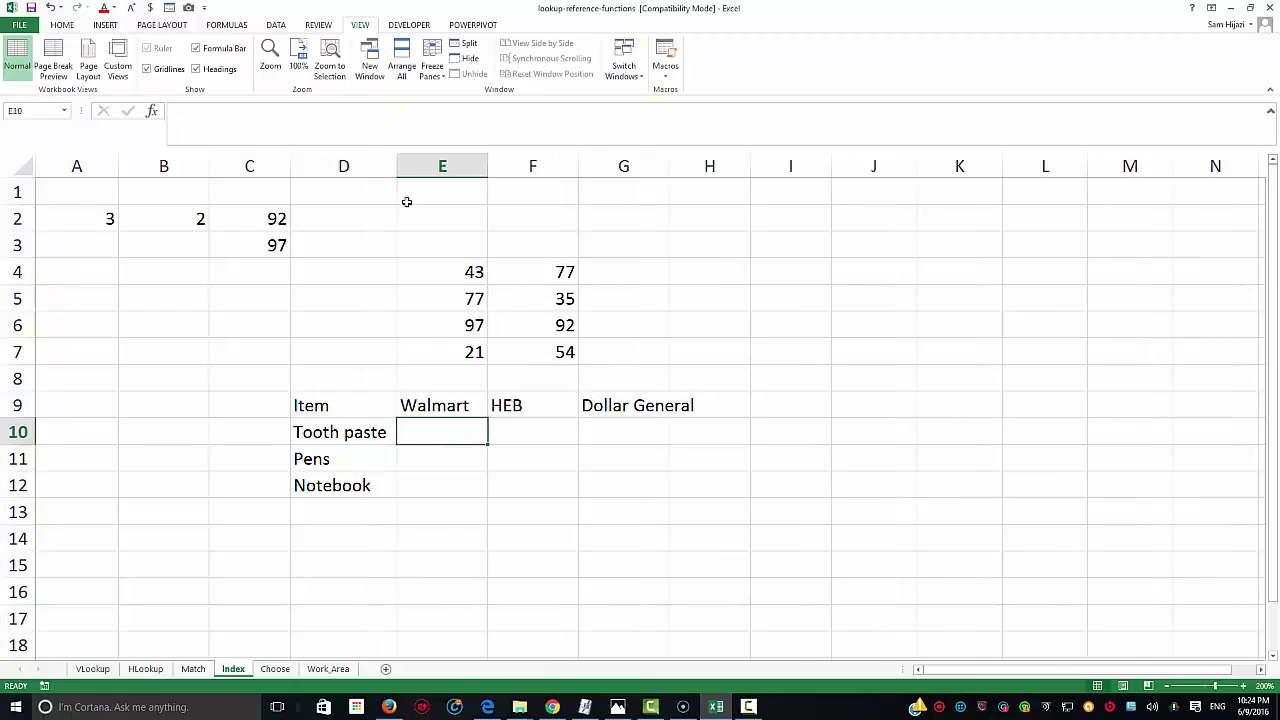
Enter the Tooth paste prices in row 10: 3 for Walmart, 2.90 for HEB and 3.15 for Dollar General
text(3)
click(522, 428)
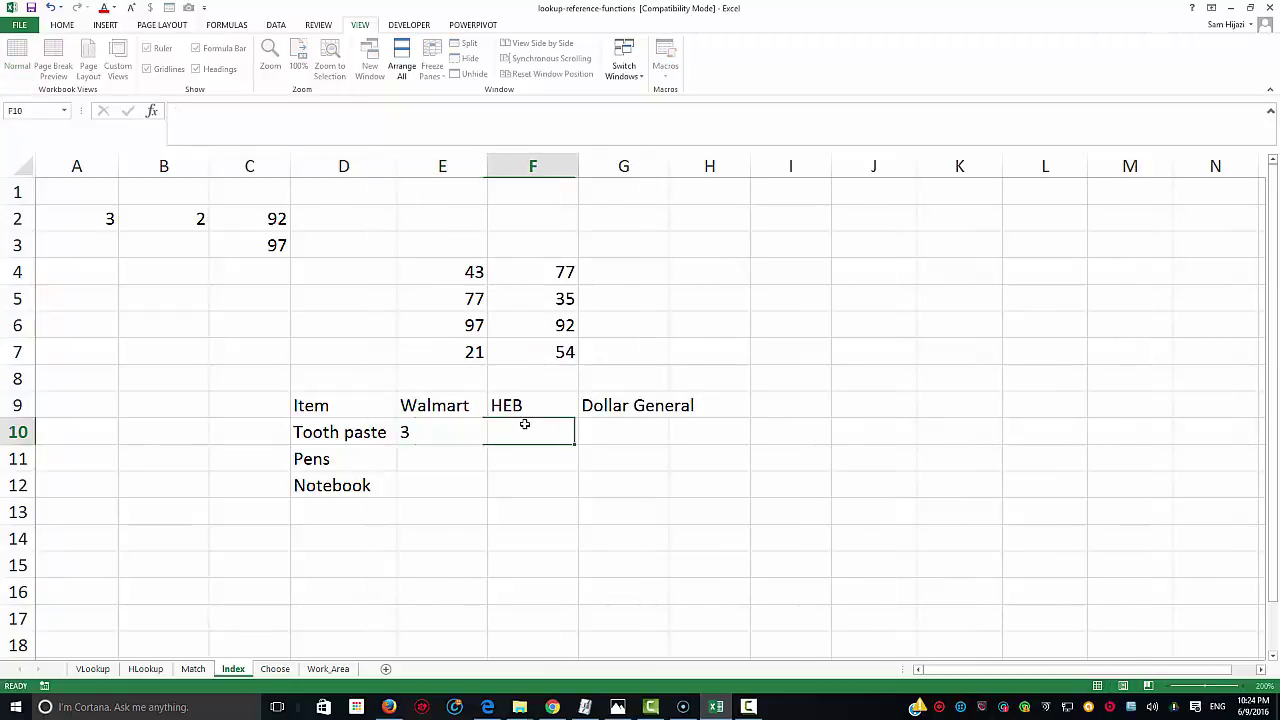
text(2.90)
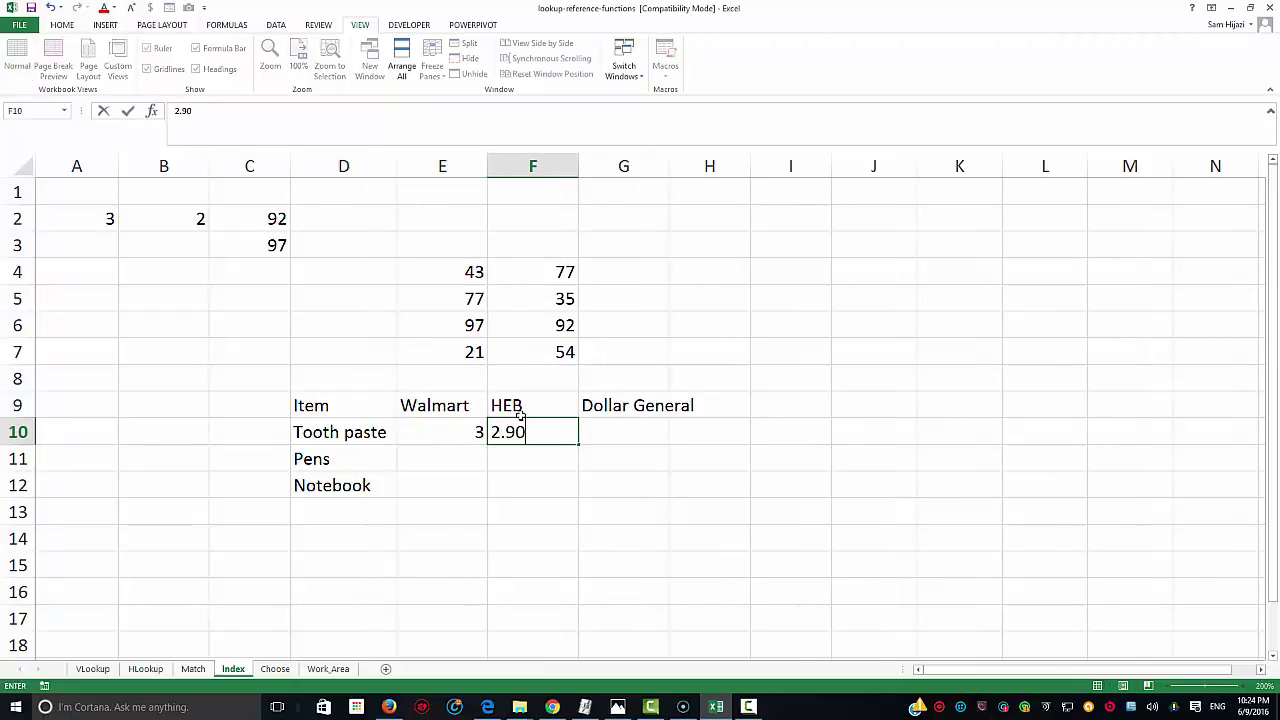
key(Tab)
text(3.)
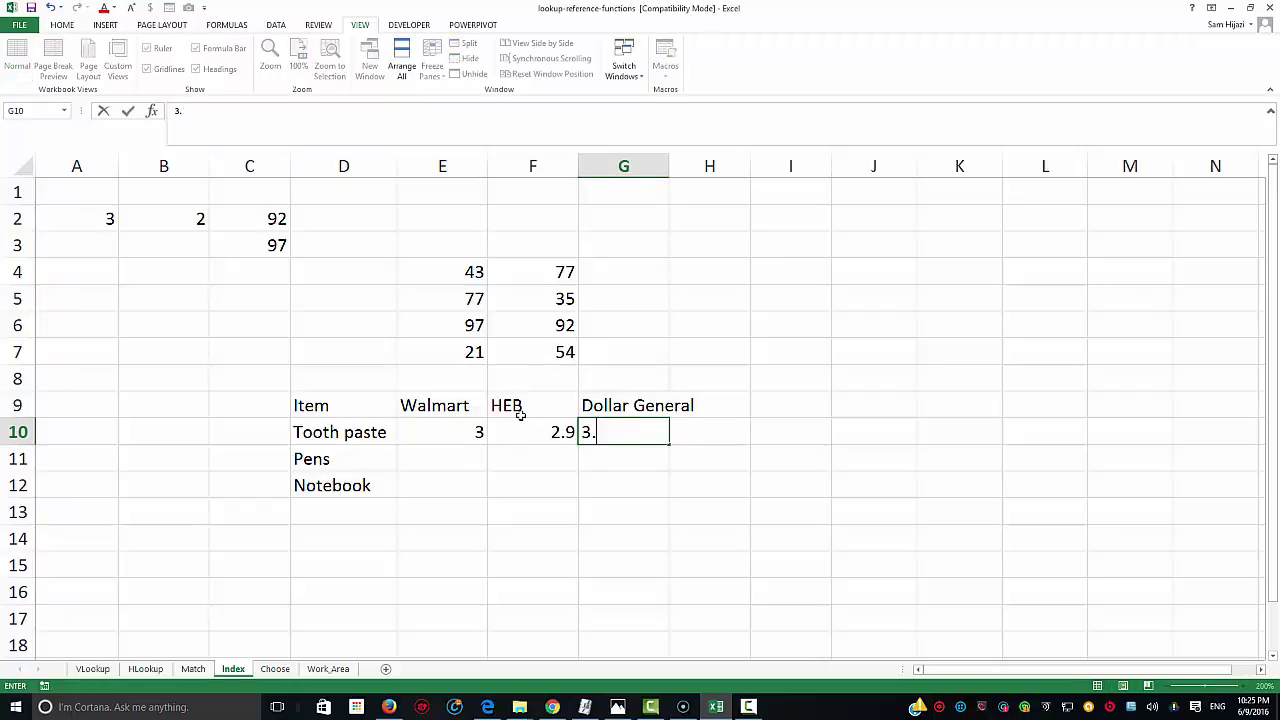
text(115)
Enter the Pens prices in row 11: 1.29 for Walmart, 2.11 for HEB and 1 for Dollar General
click(446, 459)
text(1.28)
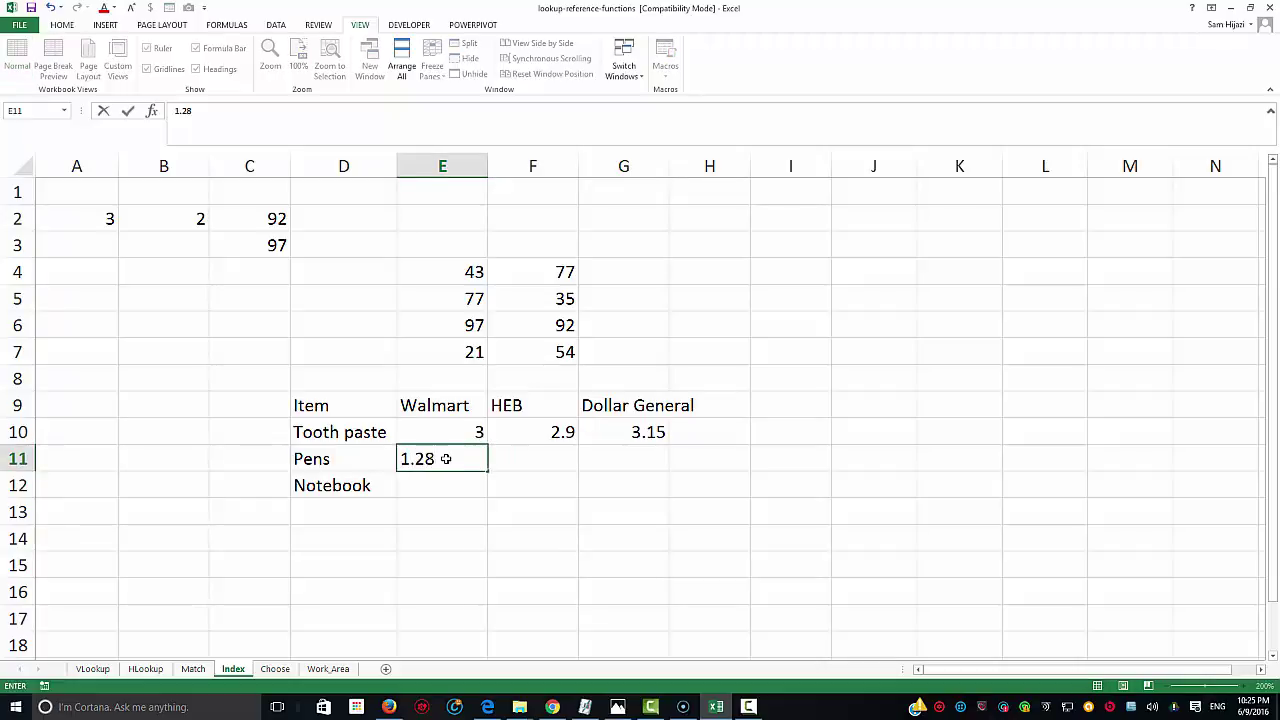
key(BackSpace)
text(9)
key(Tab)
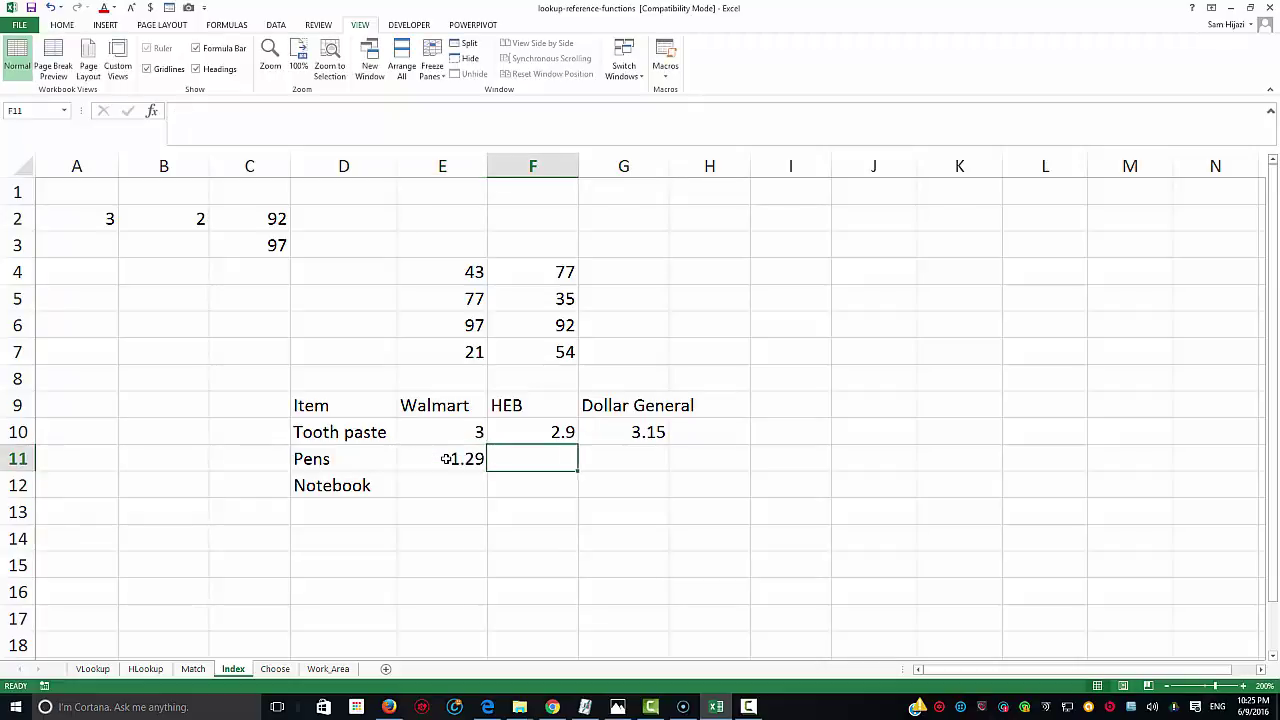
text(2.11)
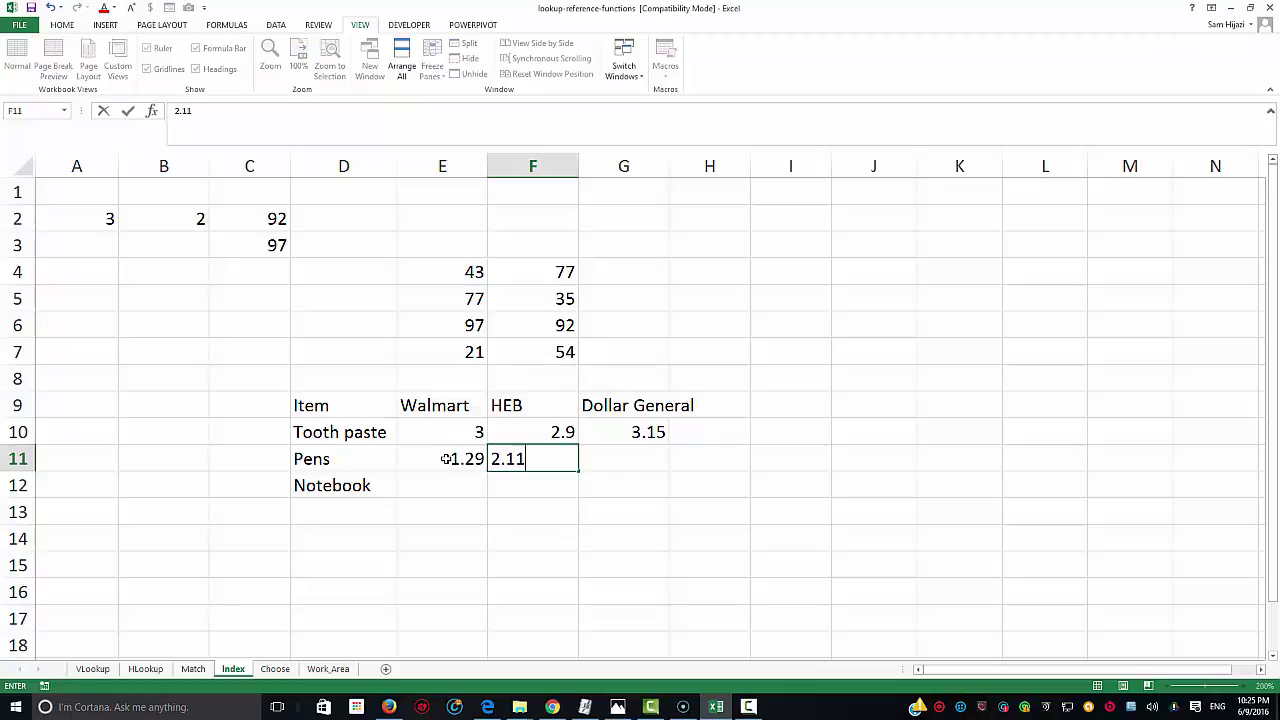
key(Tab)
text(1)
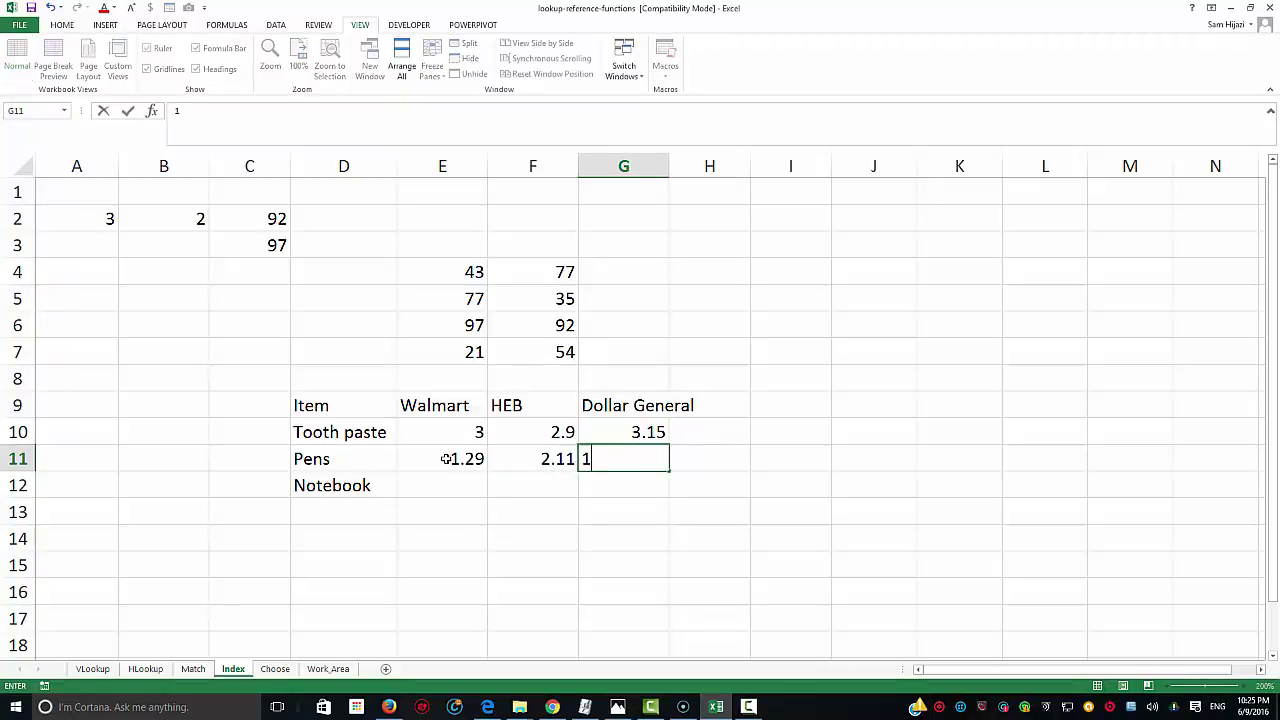
key(Return)
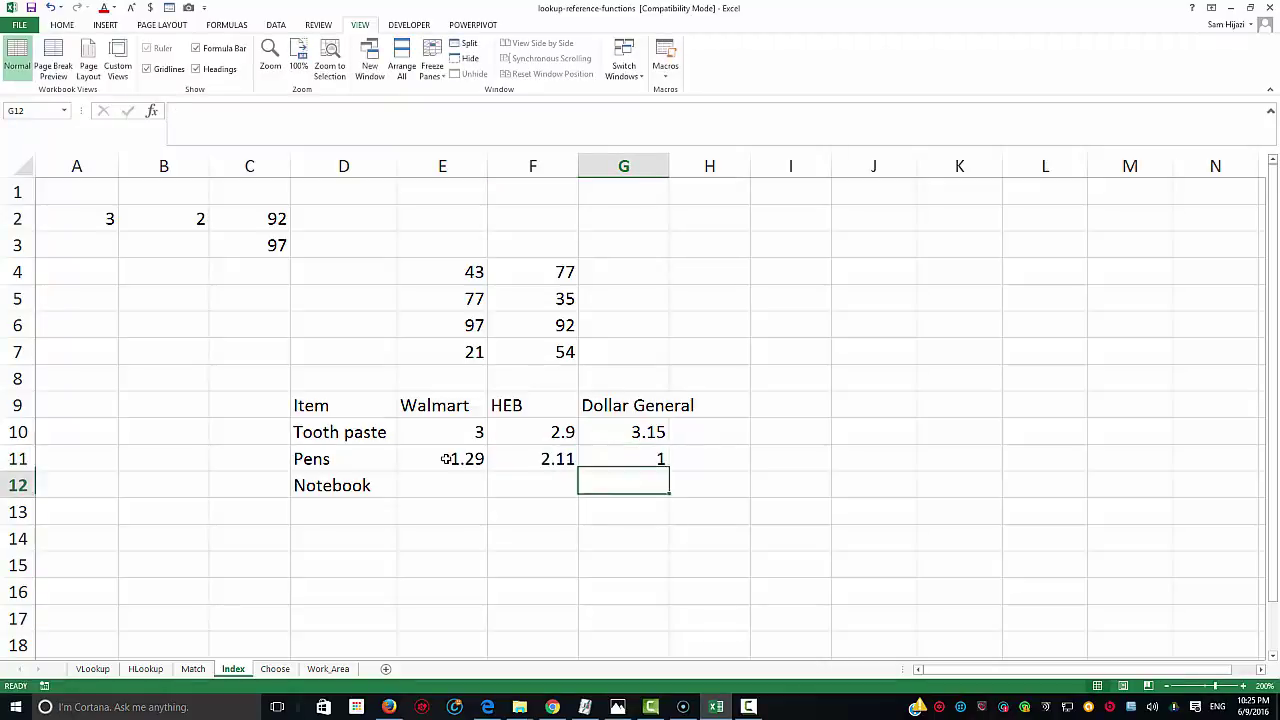
Enter the Notebook prices in row 12: 4 for Walmart, 5.75 for HEB and 4.5 for Dollar General
key(Left)
key(Left)
key(Left)
key(Right)
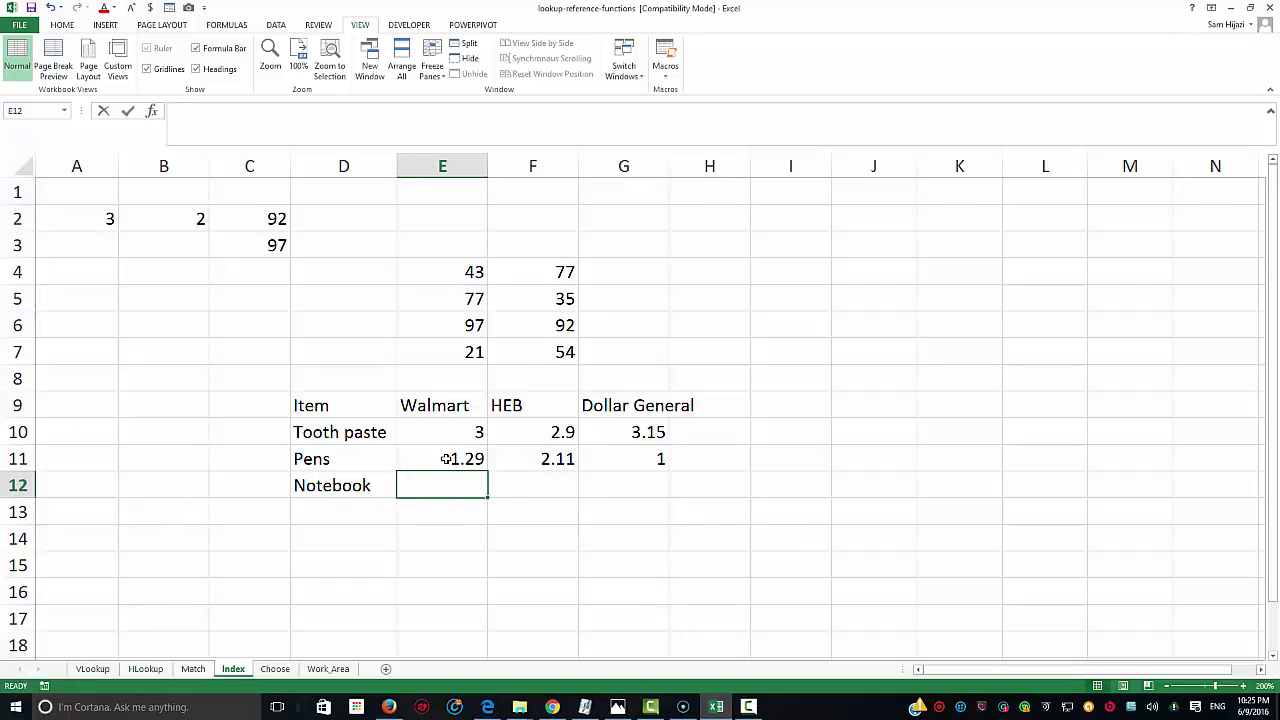
text(4)
key(Tab)
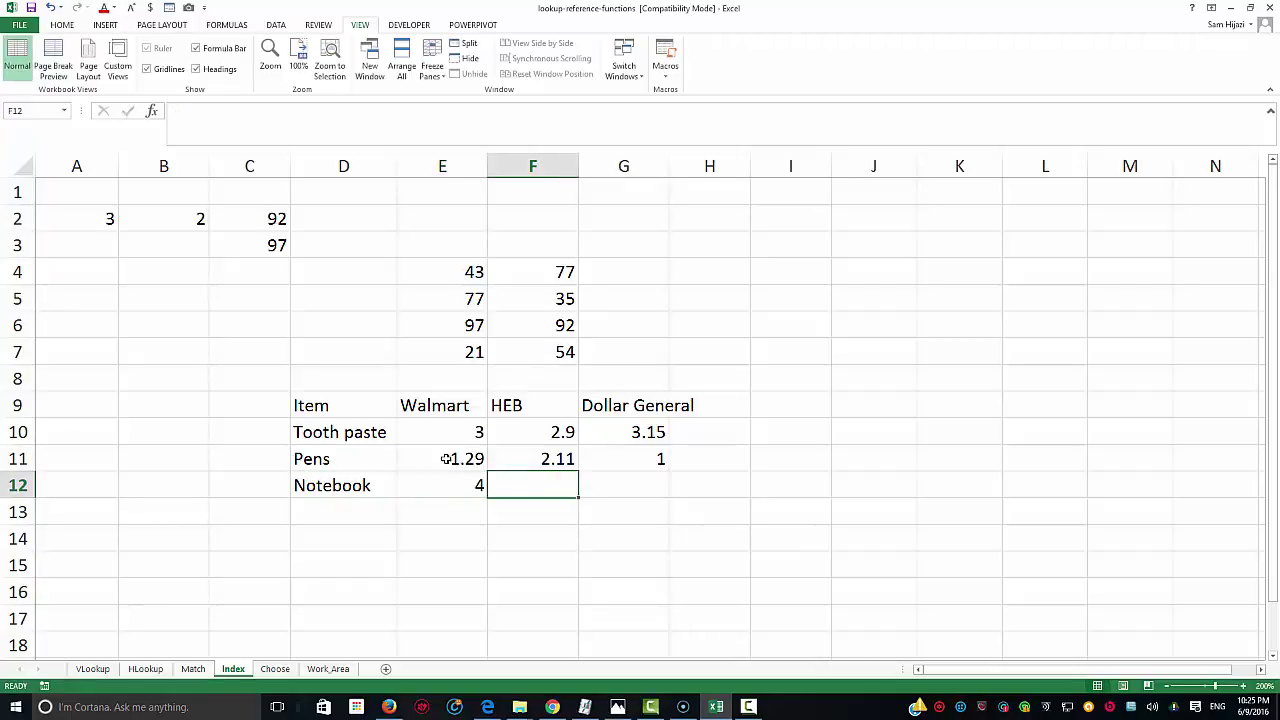
text(5.74)
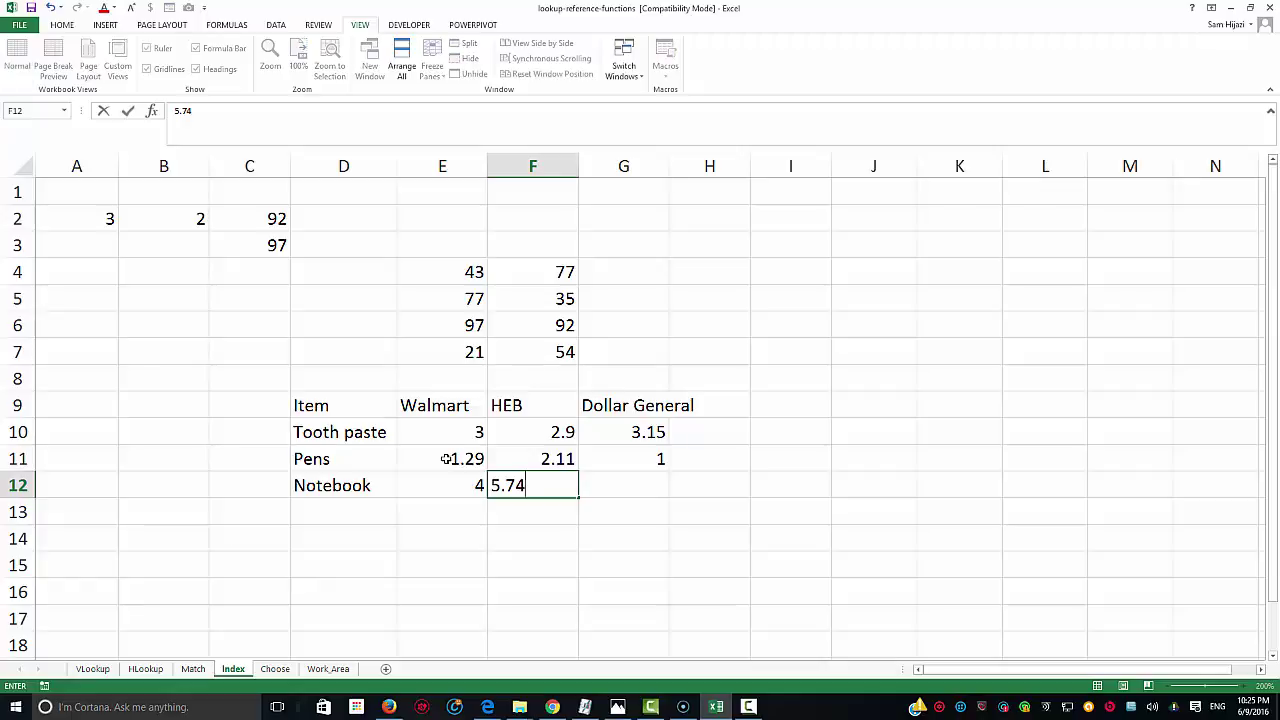
key(BackSpace)
text(5)
key(Tab)
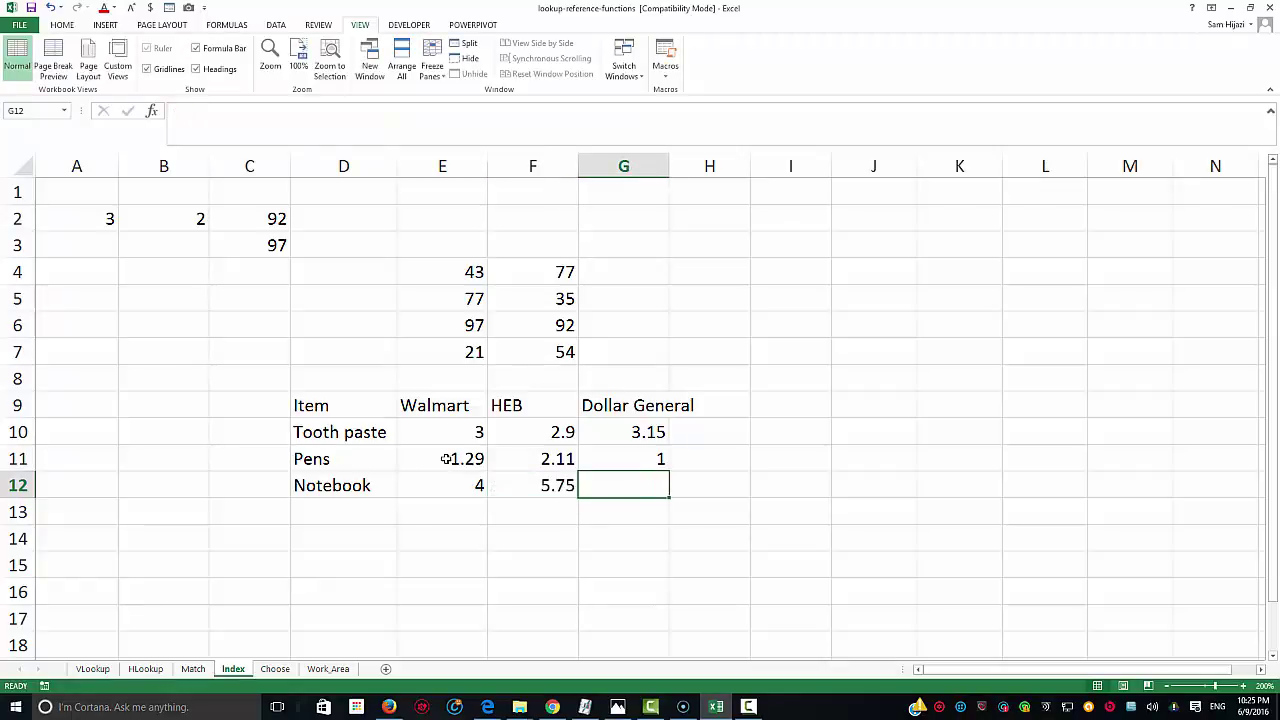
text(4.5)
key(Return)
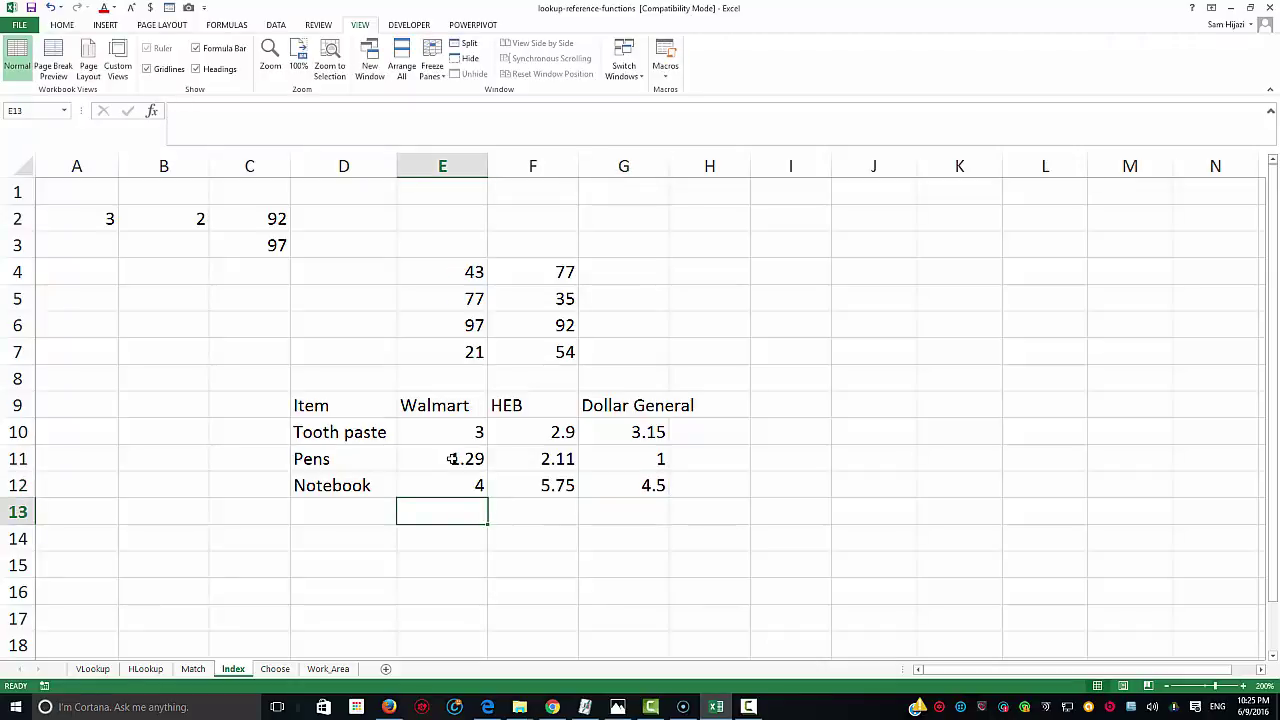
Apply the dollar Accounting number format to the prices in E10:G12 and widen column G to fit the Dollar General header
drag(470, 428, 626, 483)
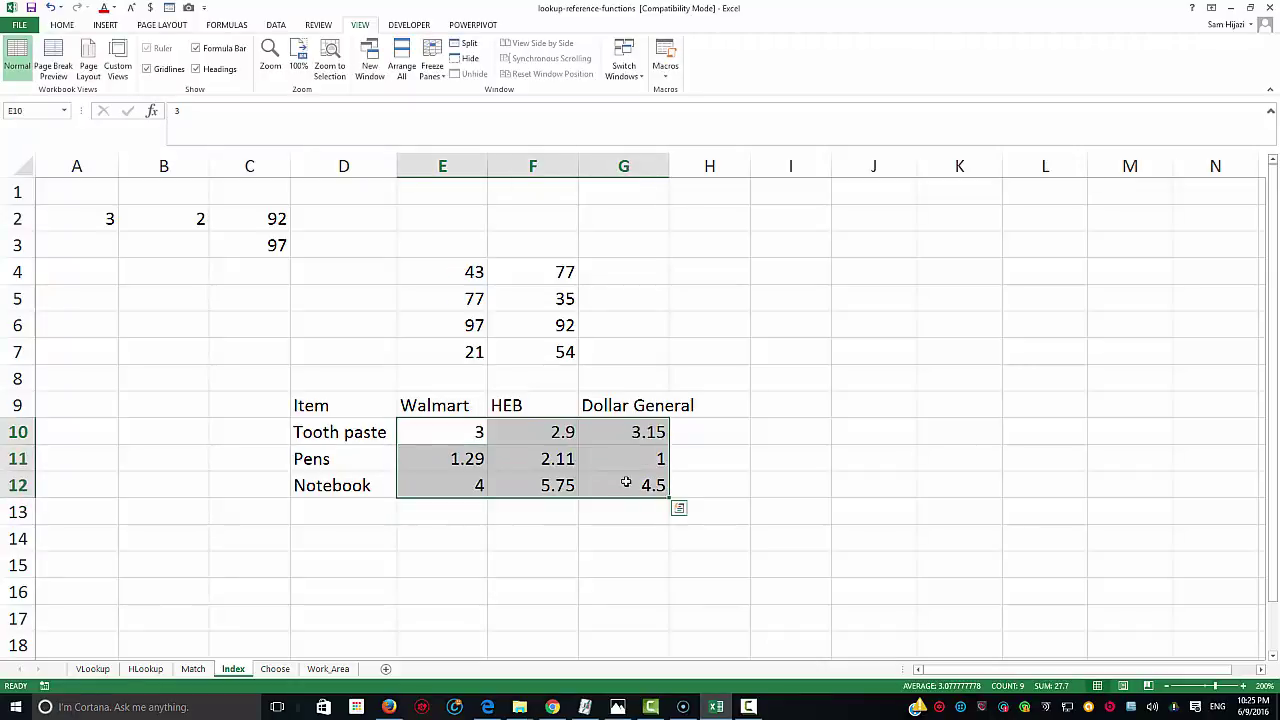
click(74, 27)
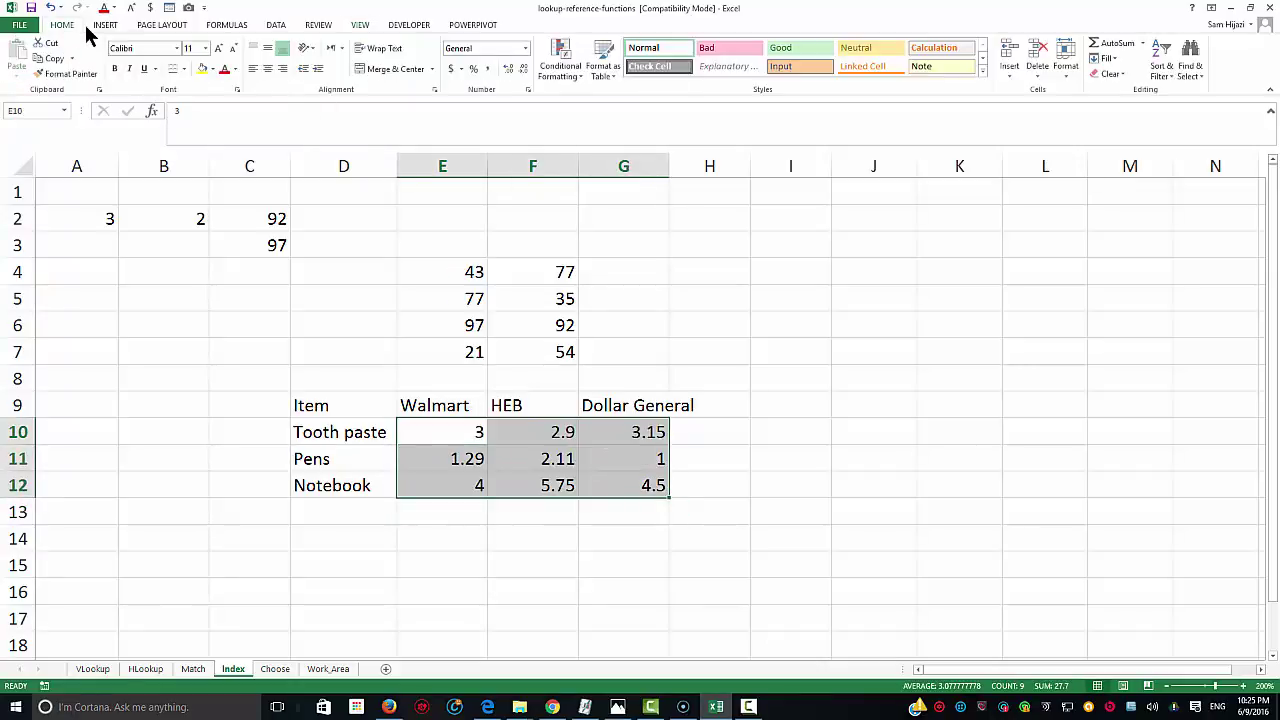
click(451, 69)
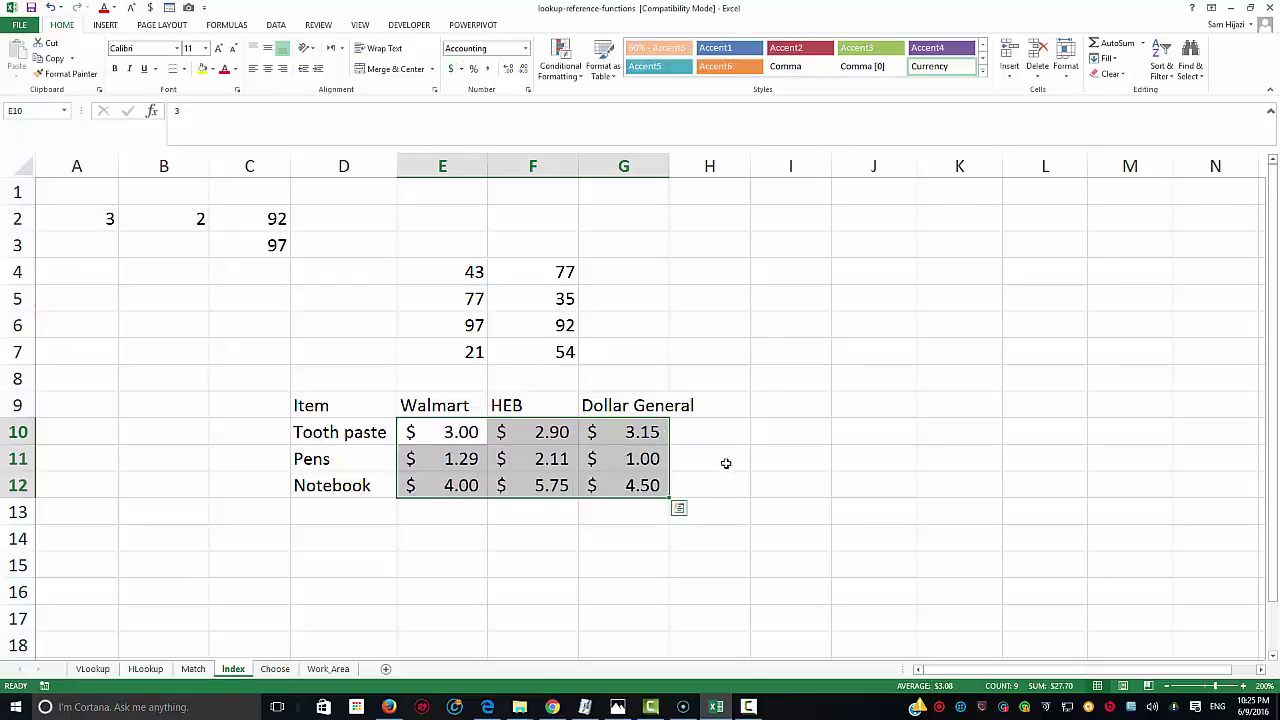
drag(668, 166, 704, 168)
Add the column header Best in cell H9, beside Dollar General
click(737, 410)
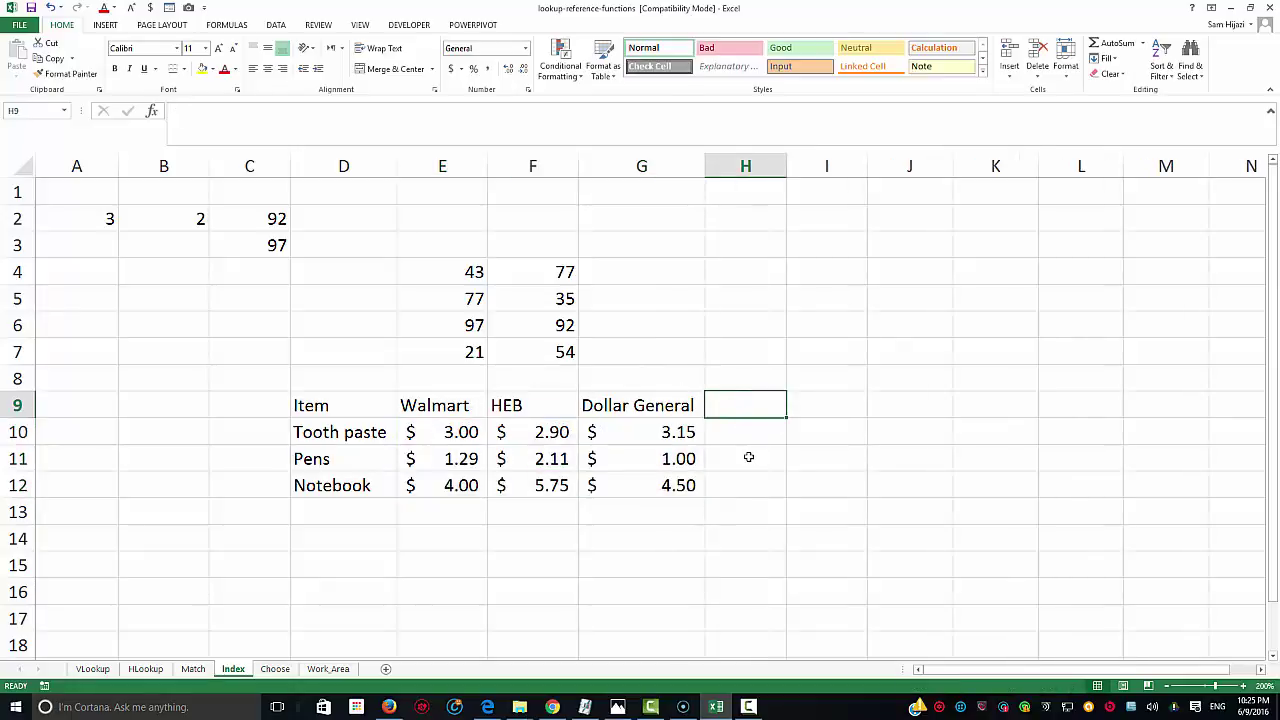
text(Best)
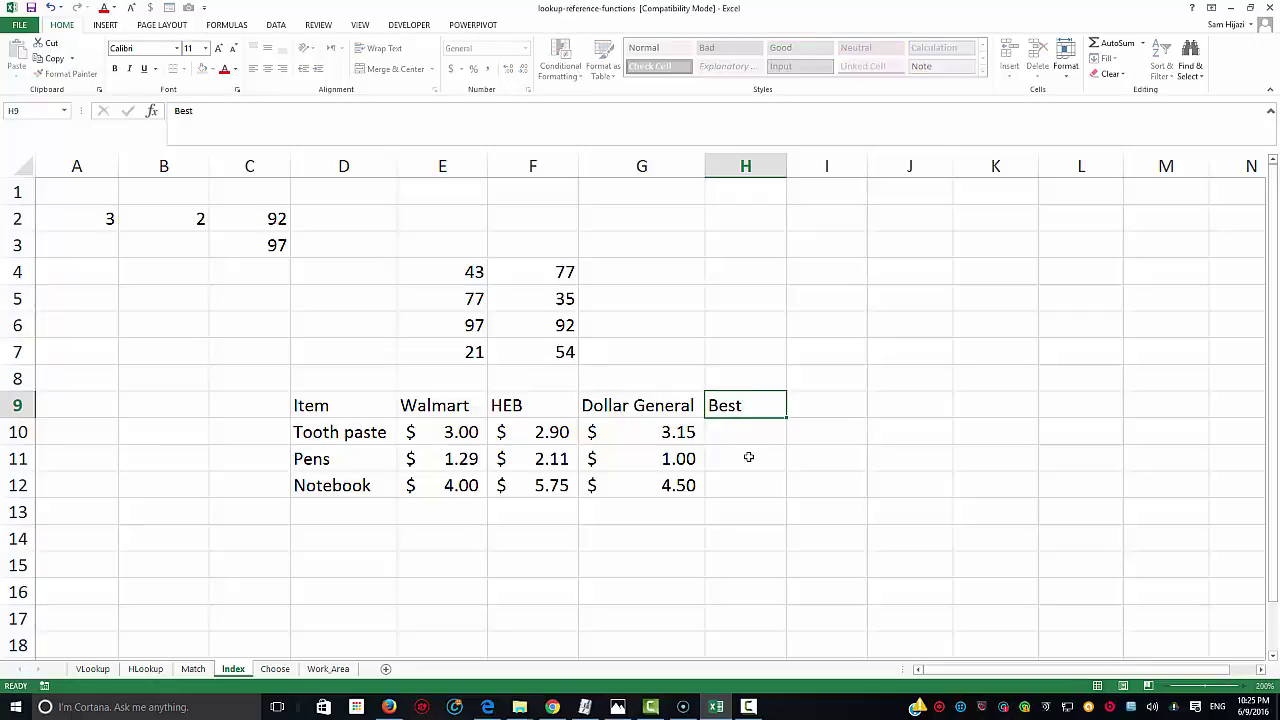
Enter =MIN(E10:G10) in H10 to get the lowest Tooth paste price, and fill the formula down to H12
key(Return)
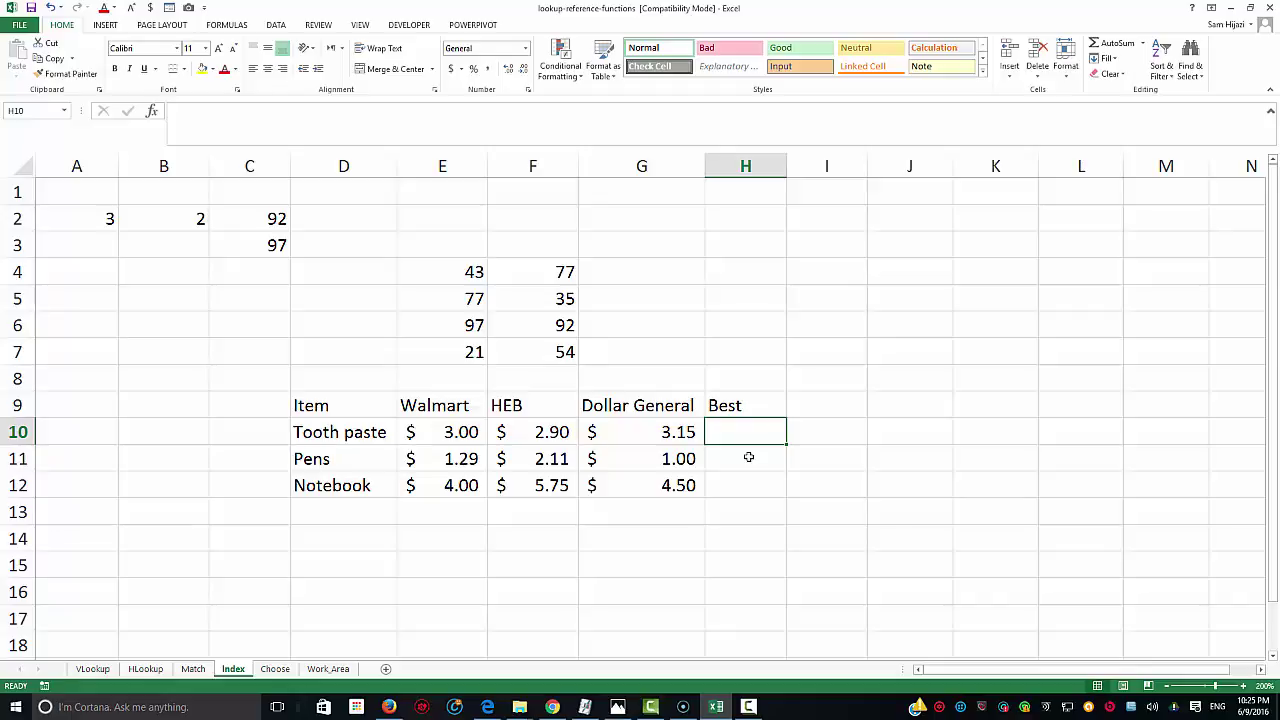
text(=min()
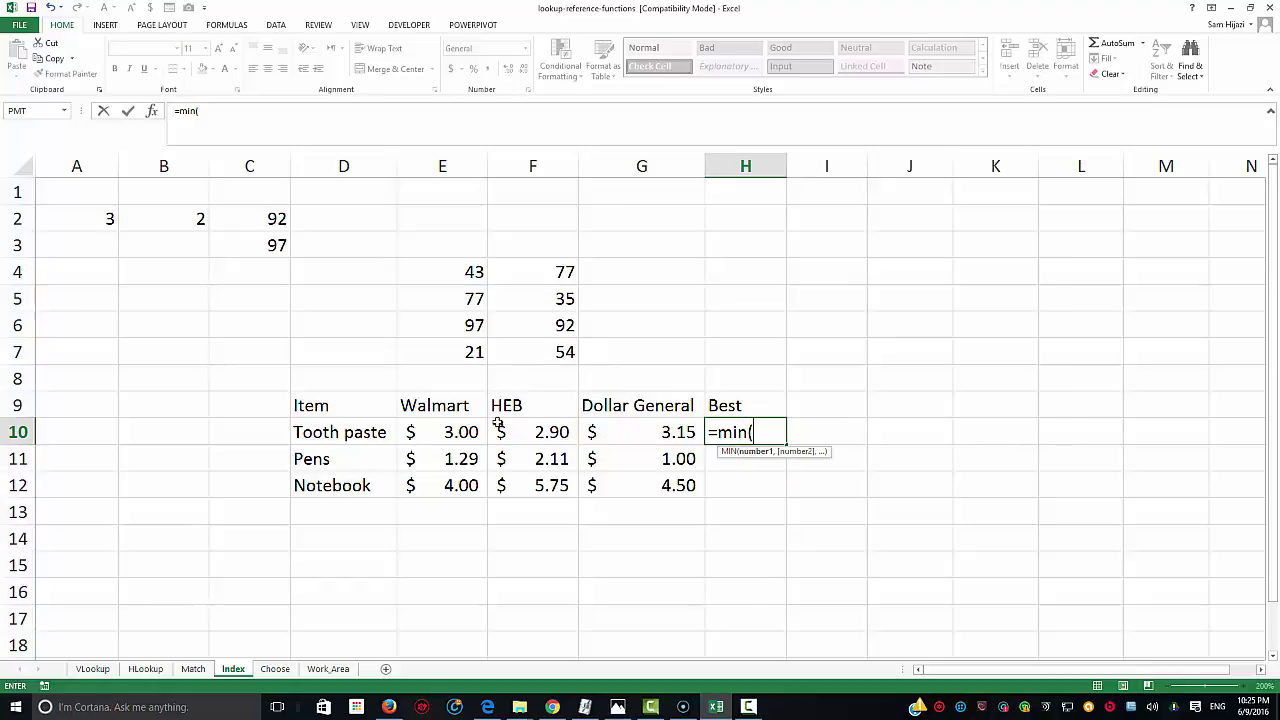
drag(467, 432, 634, 437)
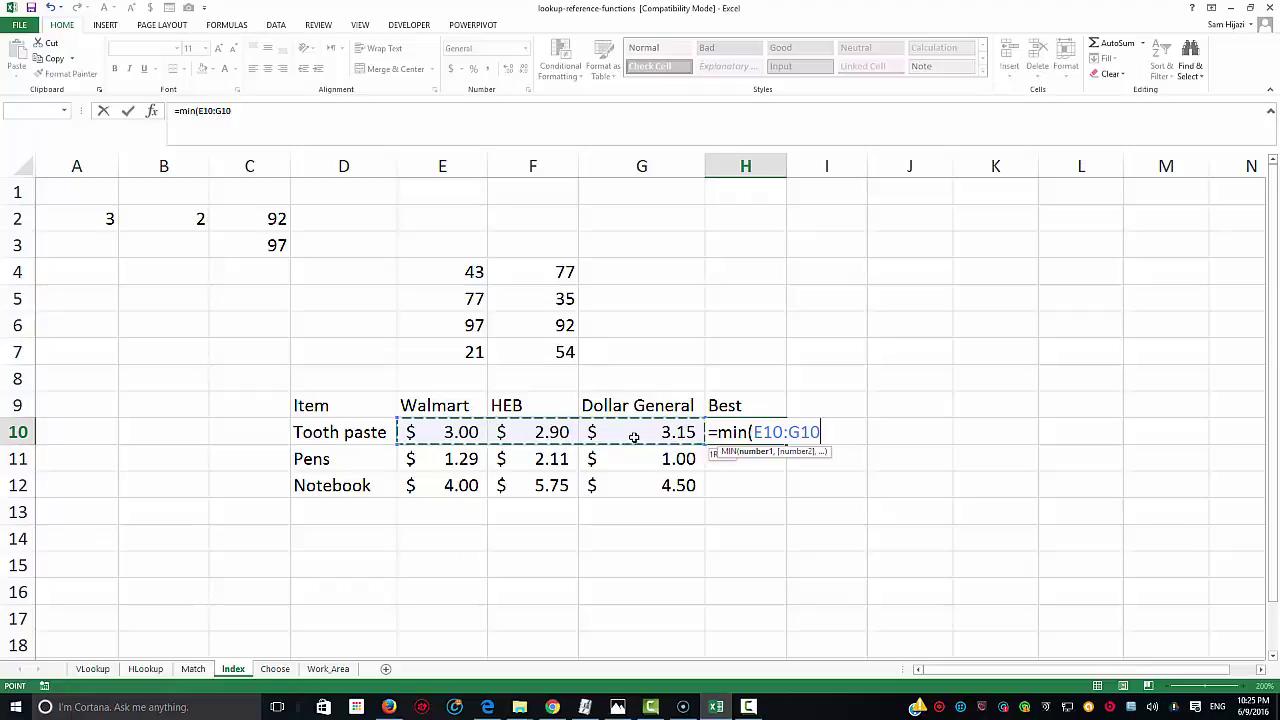
key(Return)
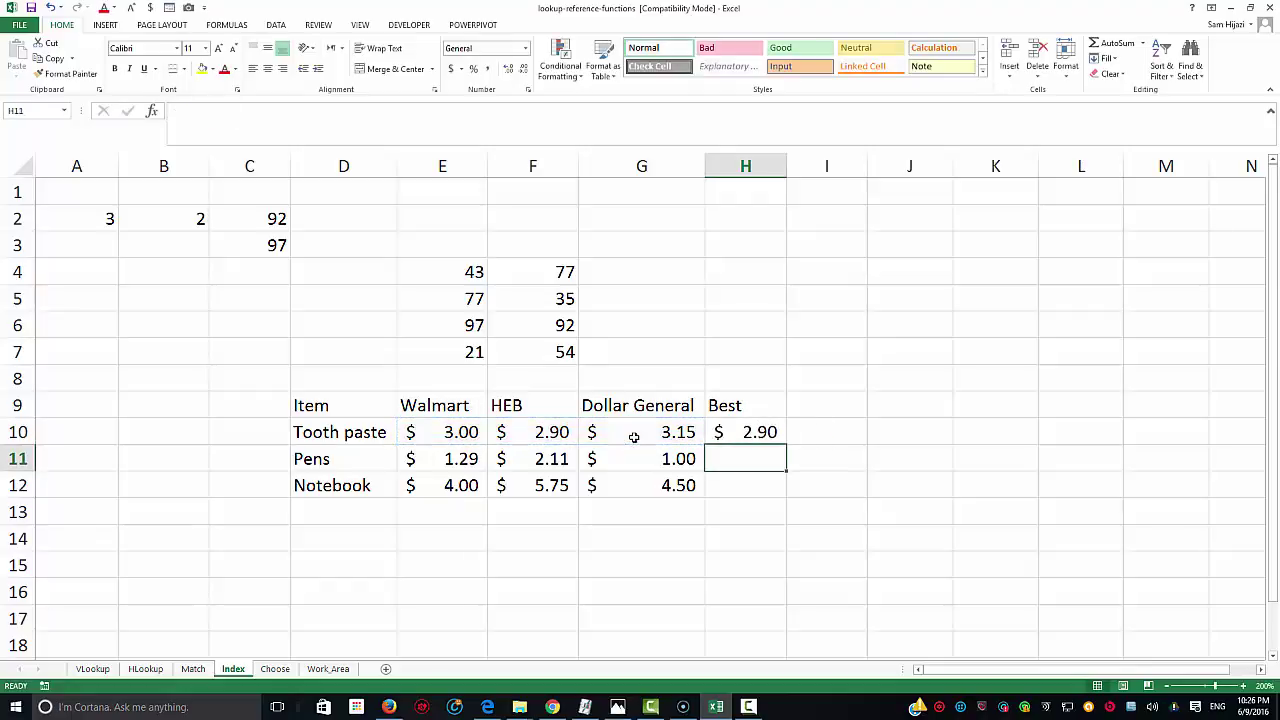
click(773, 431)
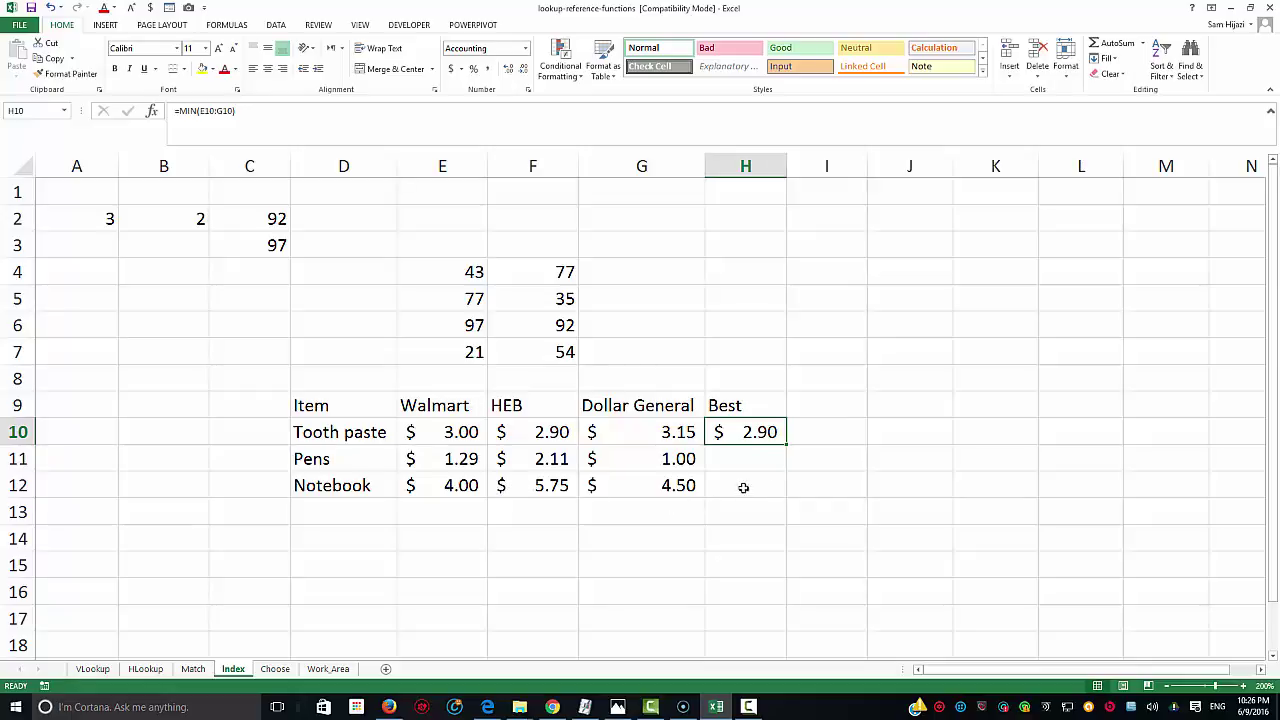
drag(786, 444, 780, 500)
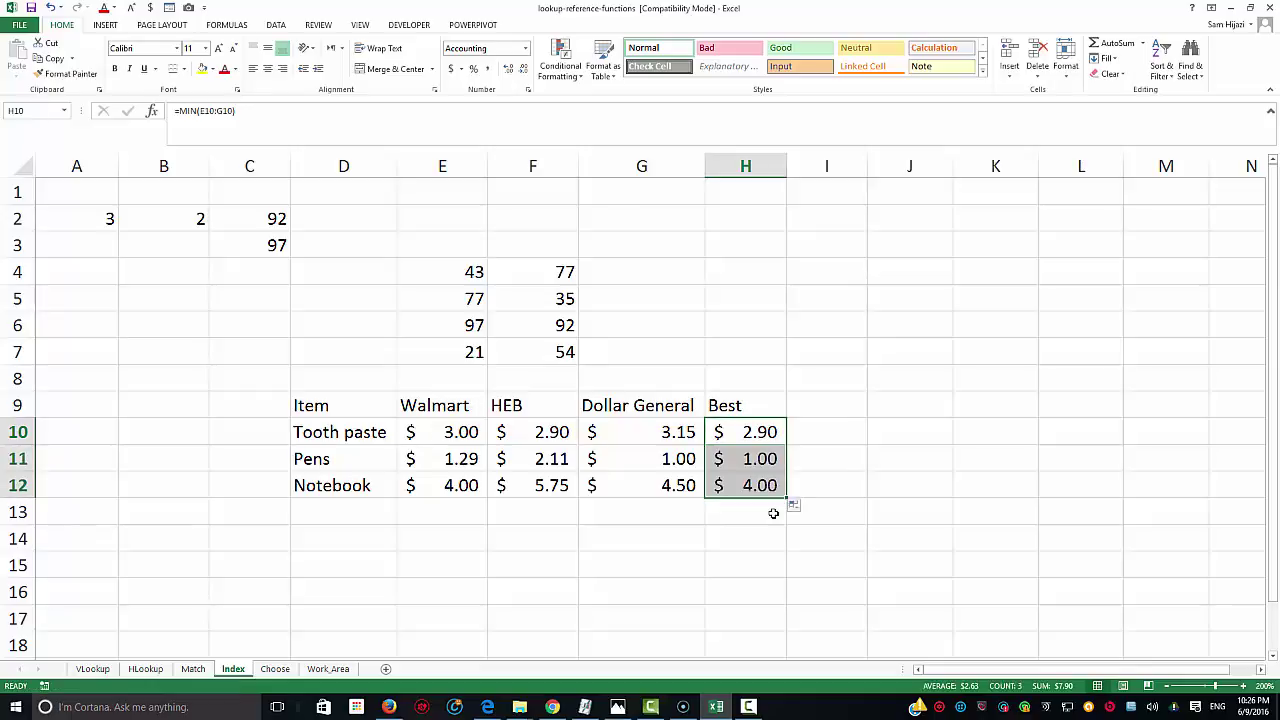
Compare the prices in the Best column with the store prices and headers they come from
click(686, 458)
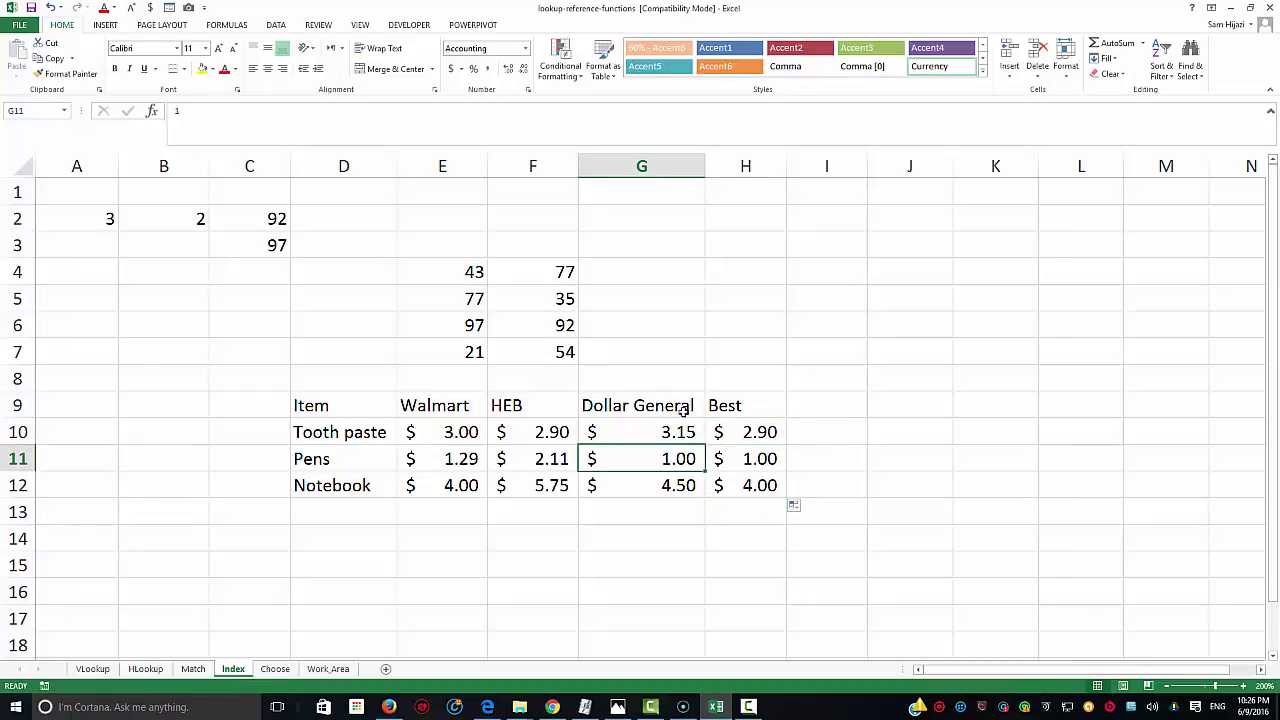
click(683, 411)
click(680, 458)
click(468, 485)
click(745, 432)
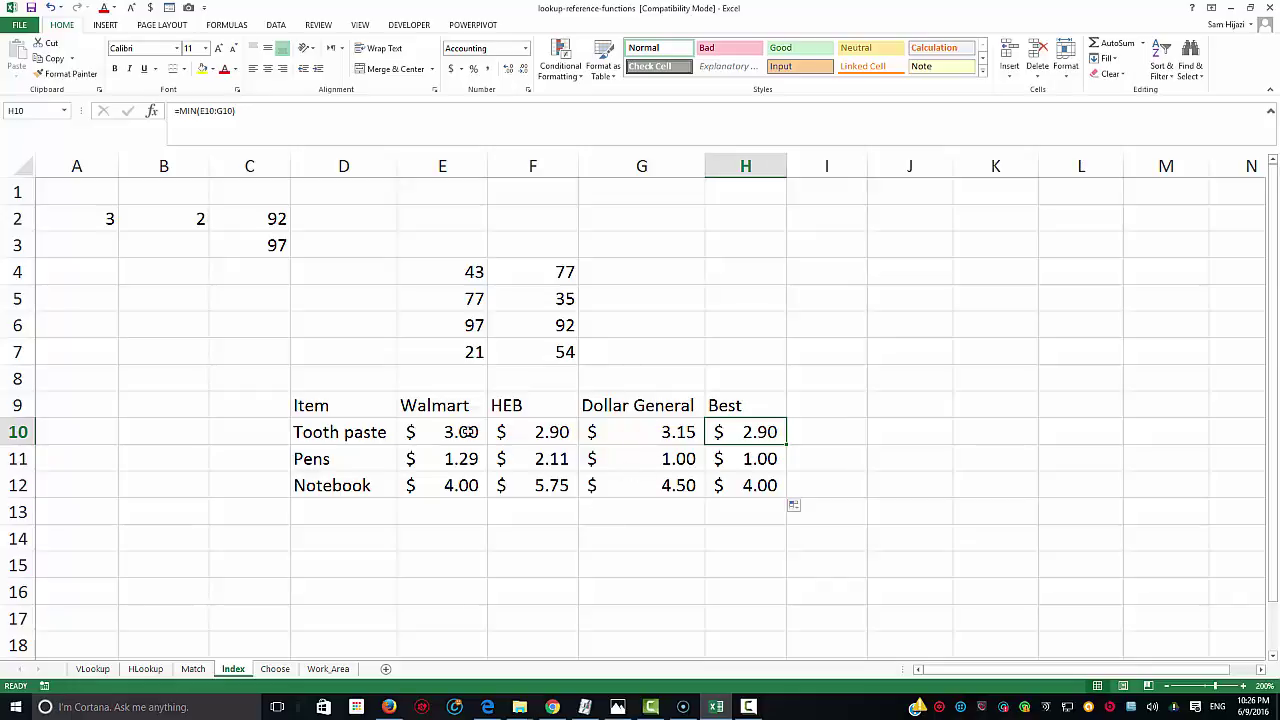
click(806, 409)
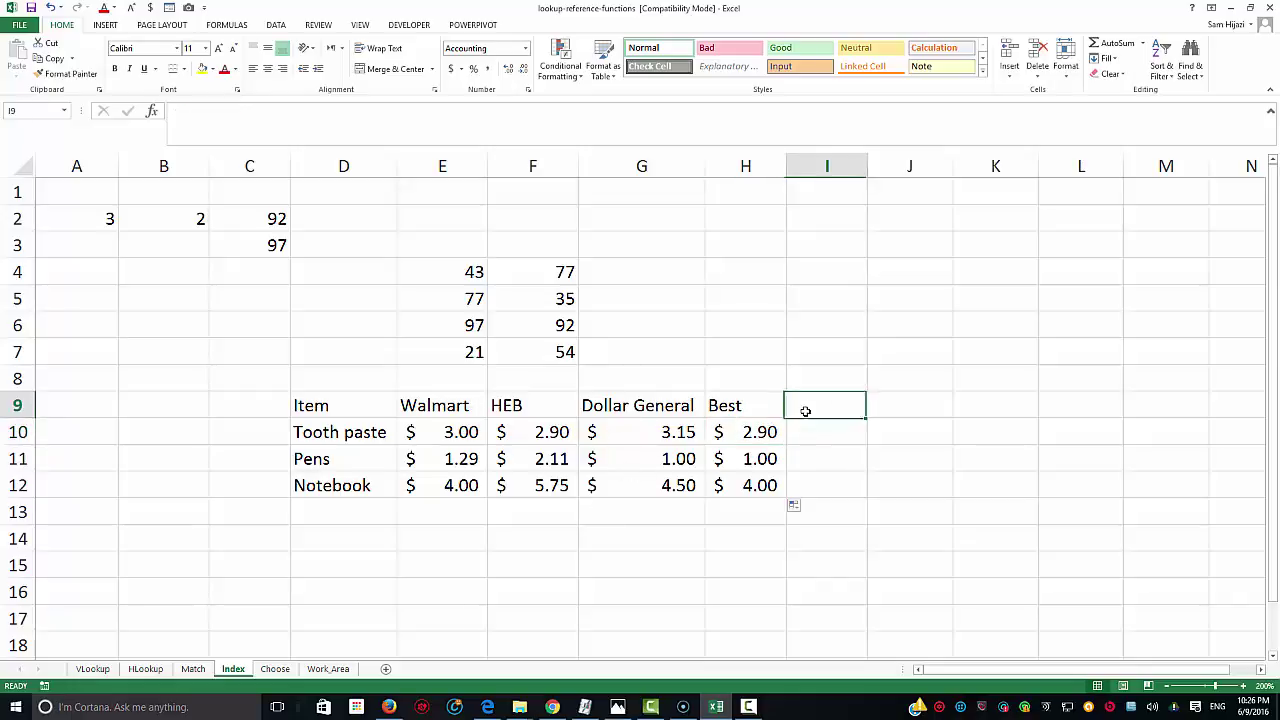
click(762, 431)
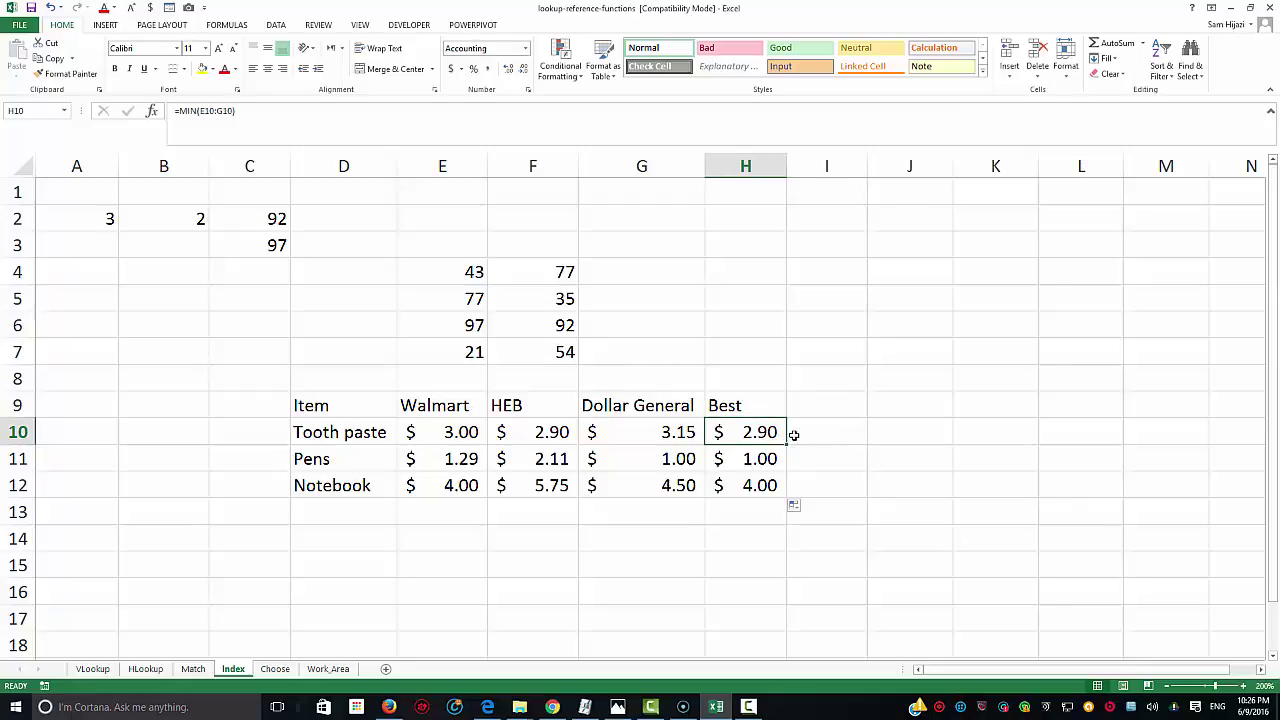
click(814, 409)
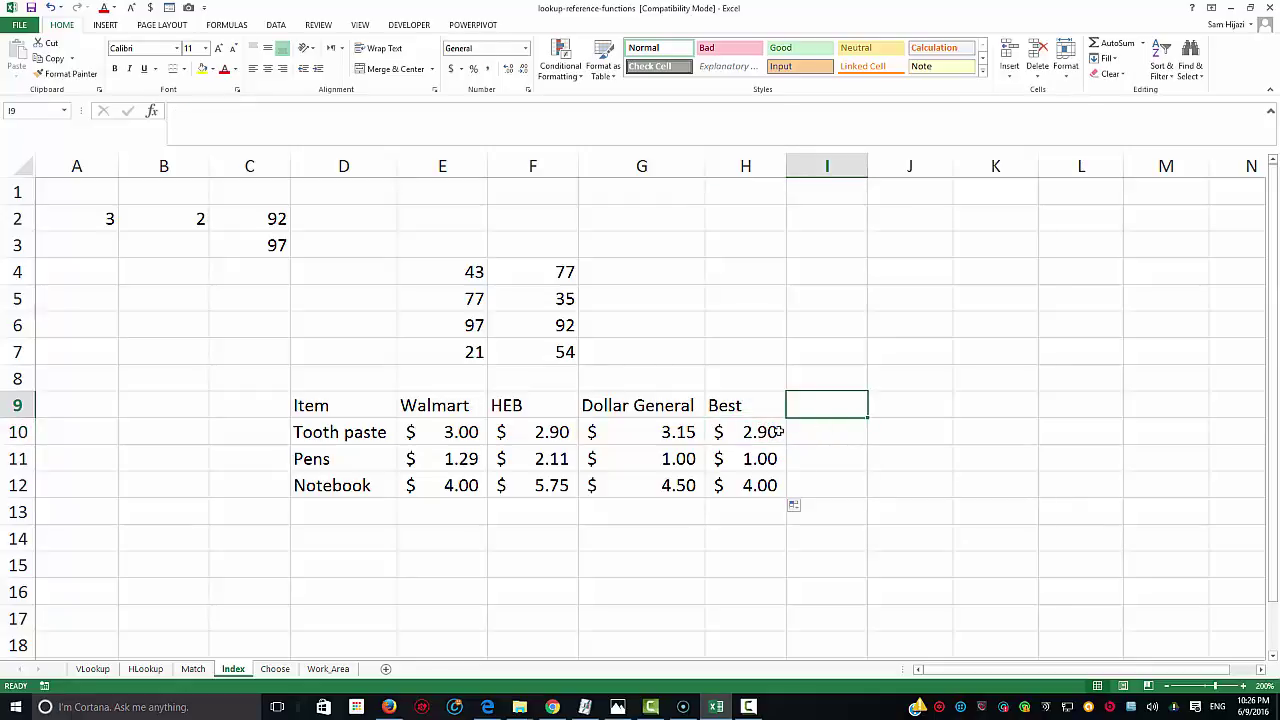
text(Match)
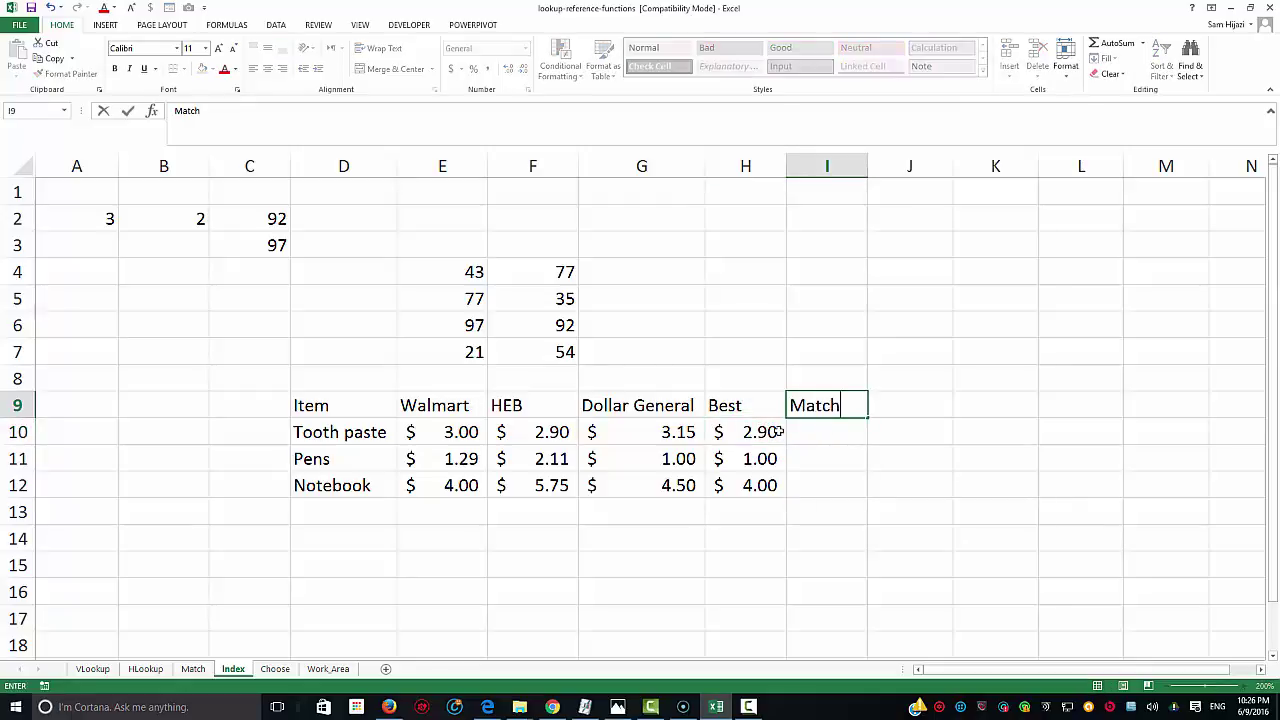
key(BackSpace)
key(BackSpace)
key(BackSpace)
key(BackSpace)
key(BackSpace)
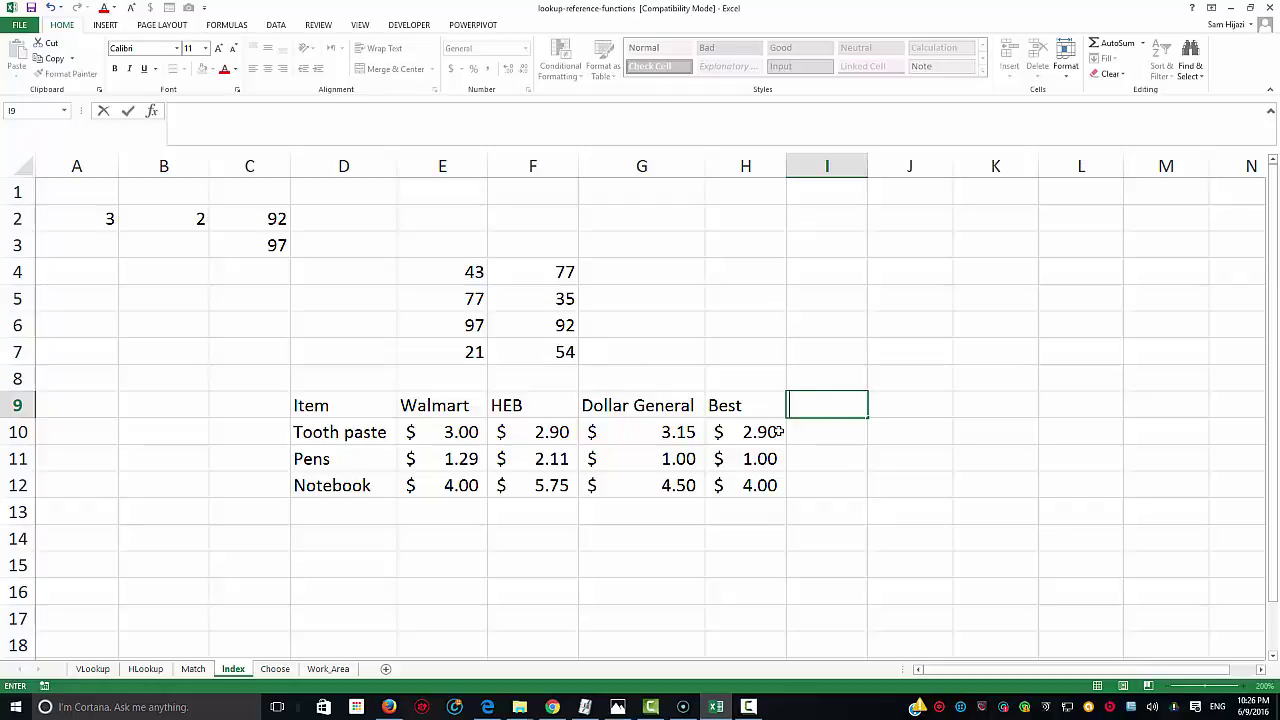
key(Return)
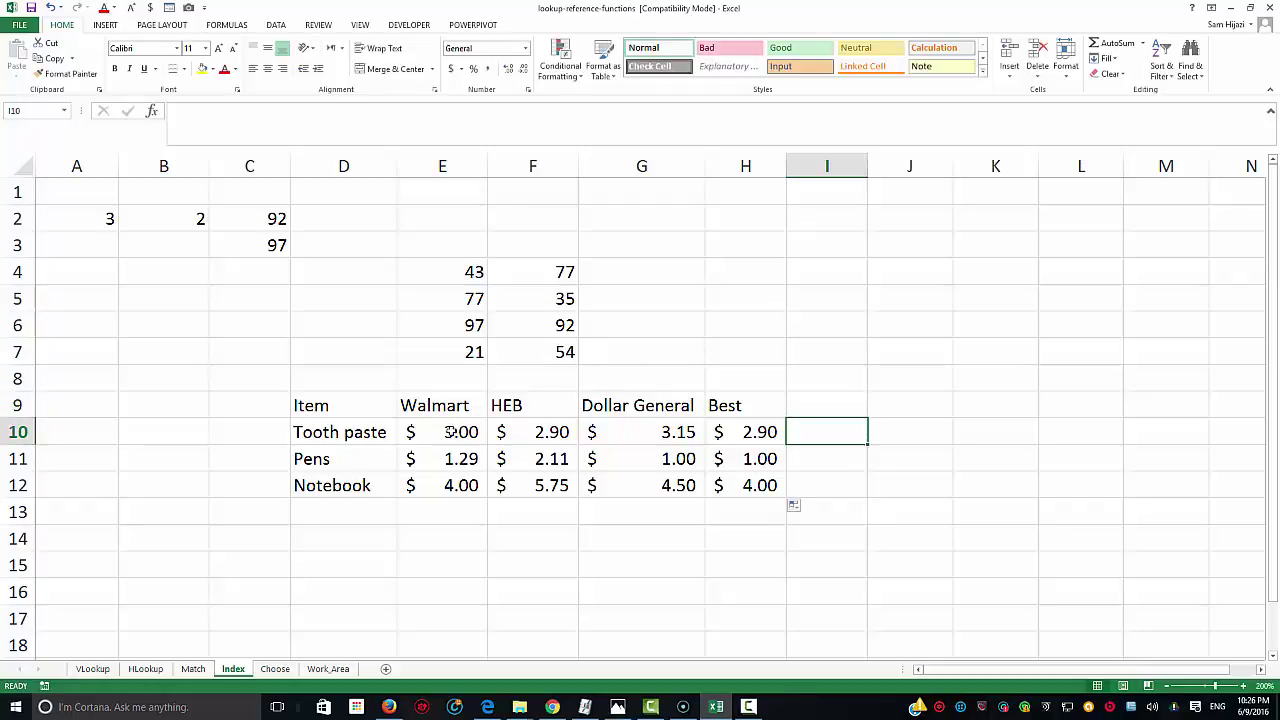
drag(451, 428, 648, 431)
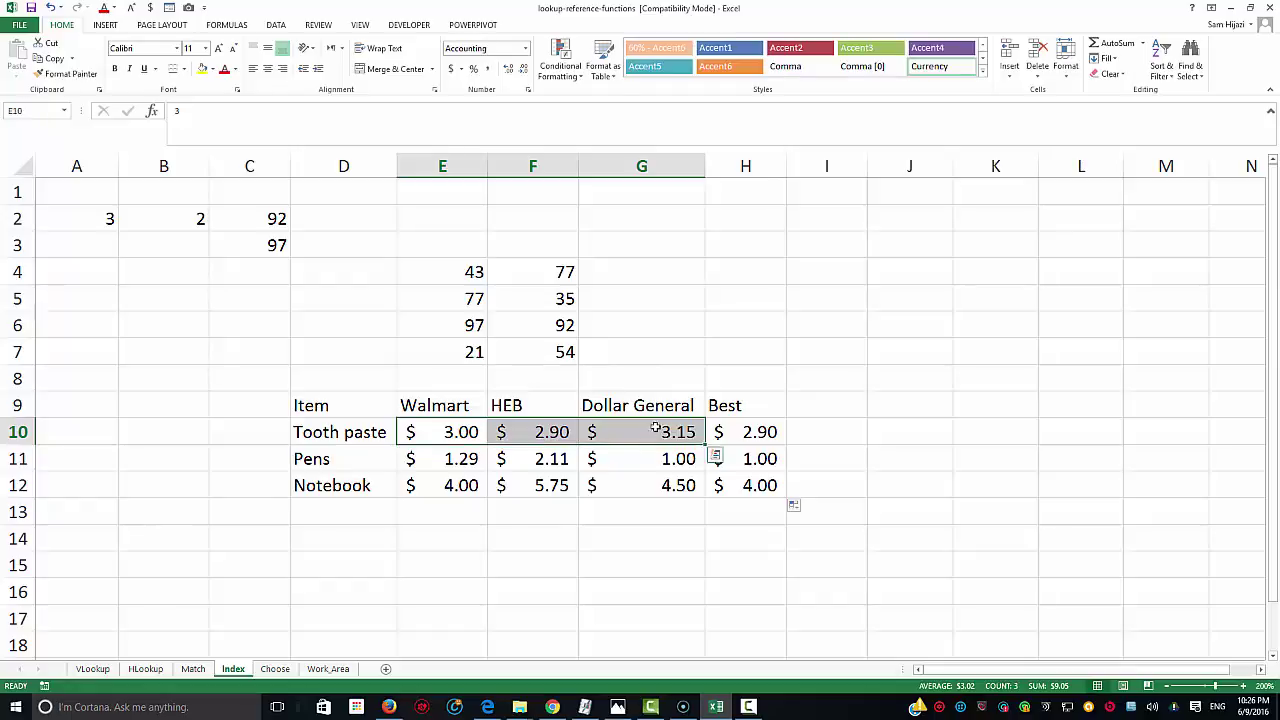
click(808, 436)
click(675, 405)
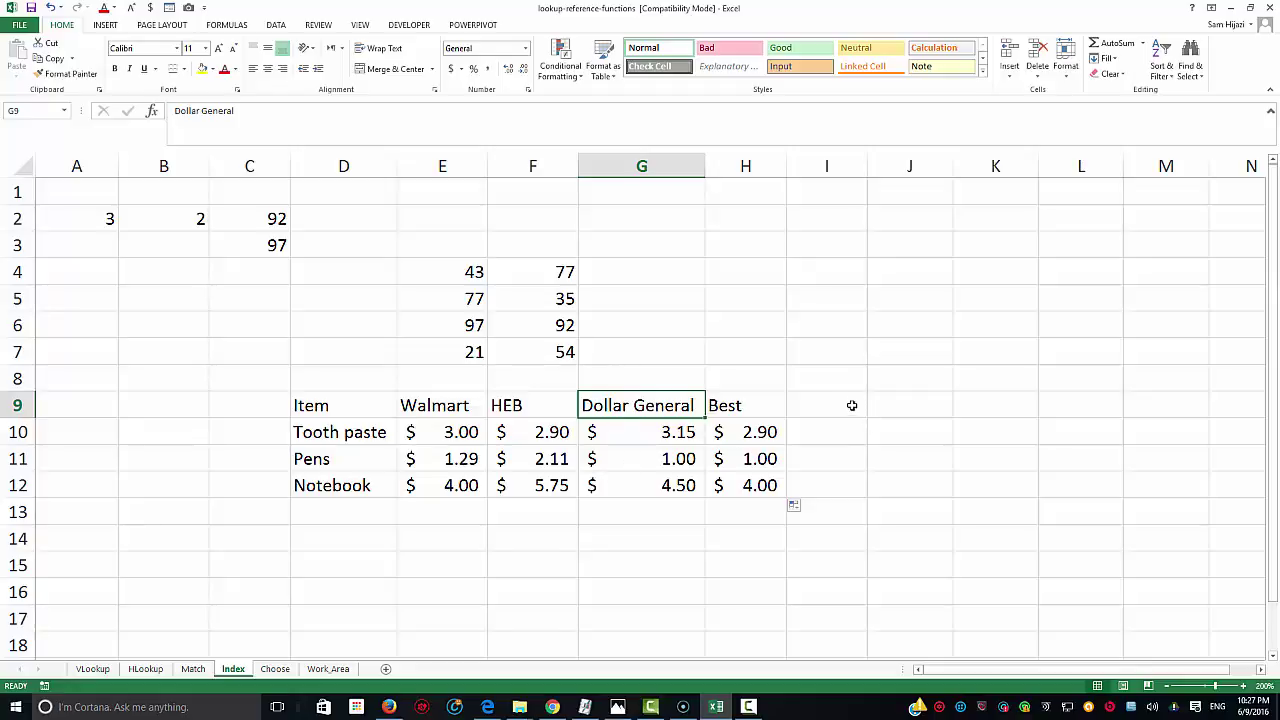
Add the column headers location in I9 and Vendor in J9, beside the Best column
drag(851, 403, 840, 489)
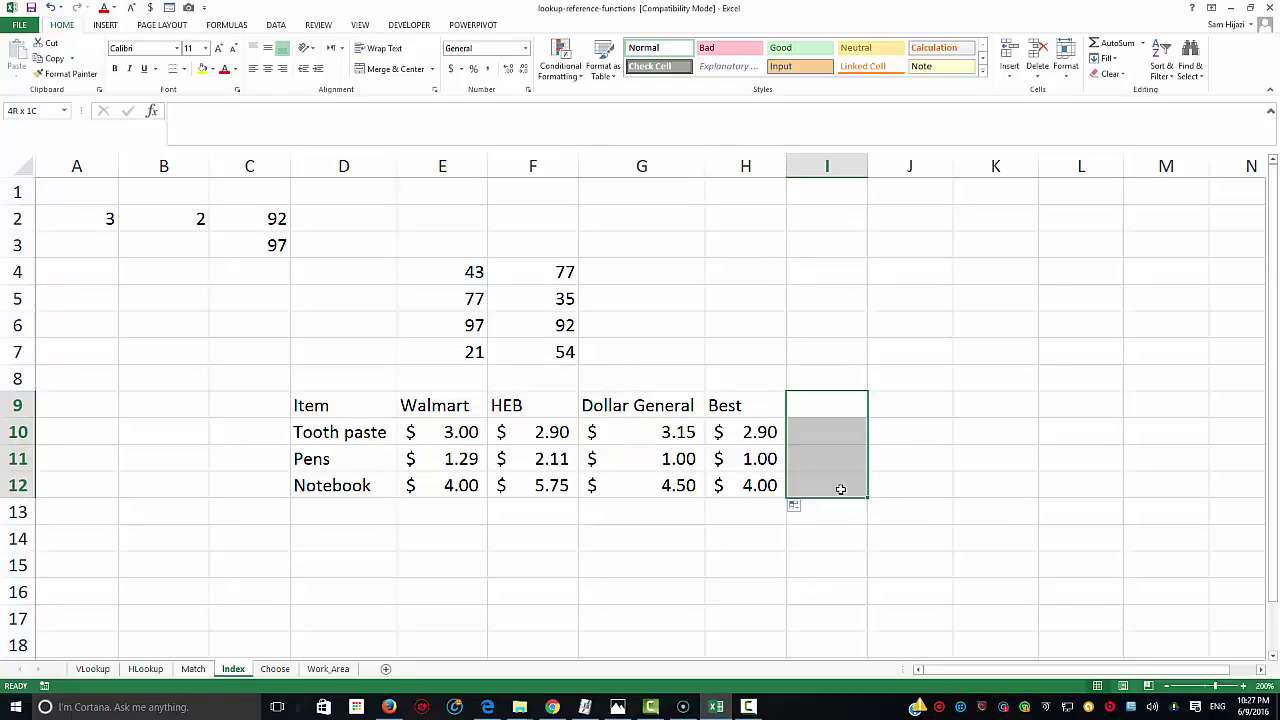
drag(840, 489, 828, 406)
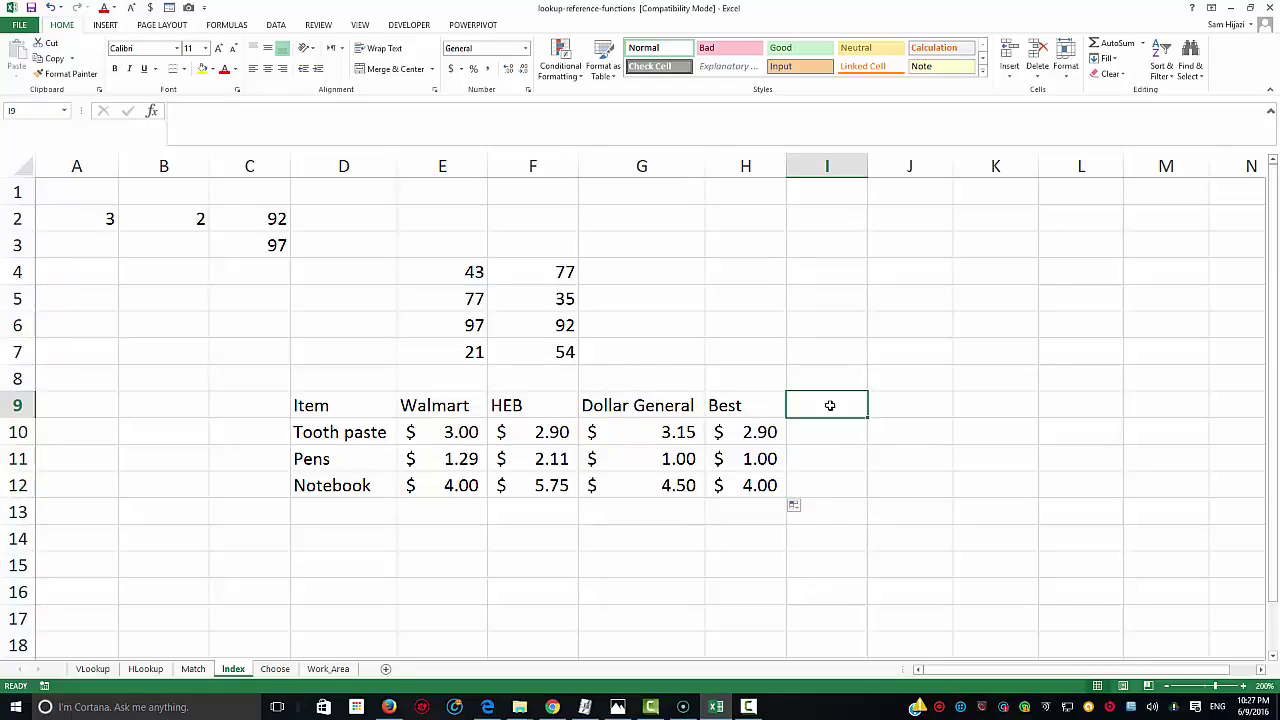
text(V)
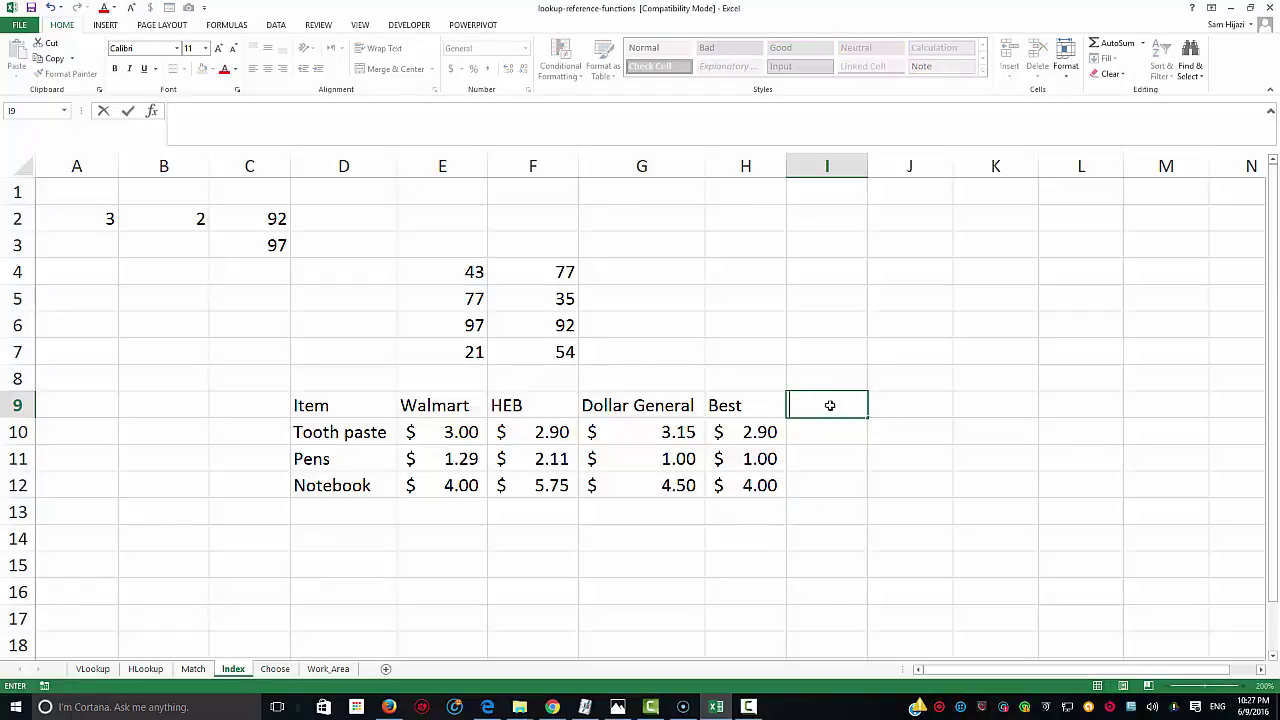
text(location)
key(Tab)
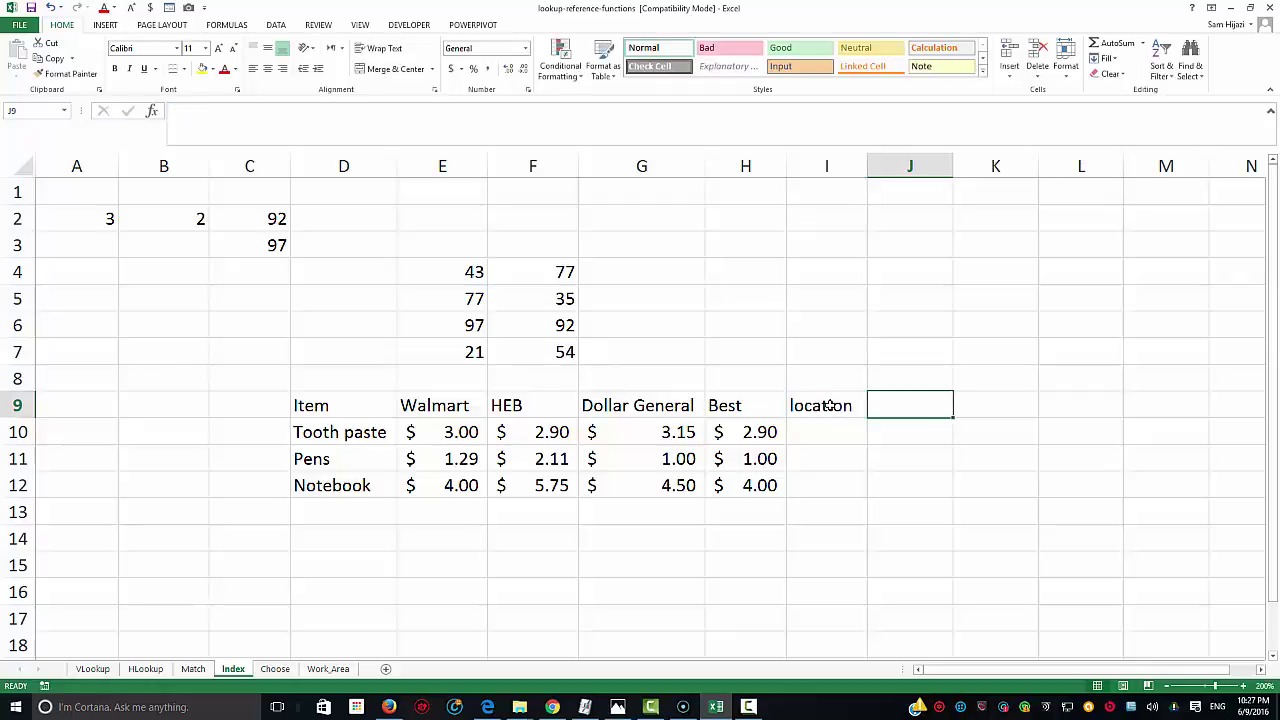
text(Vendor)
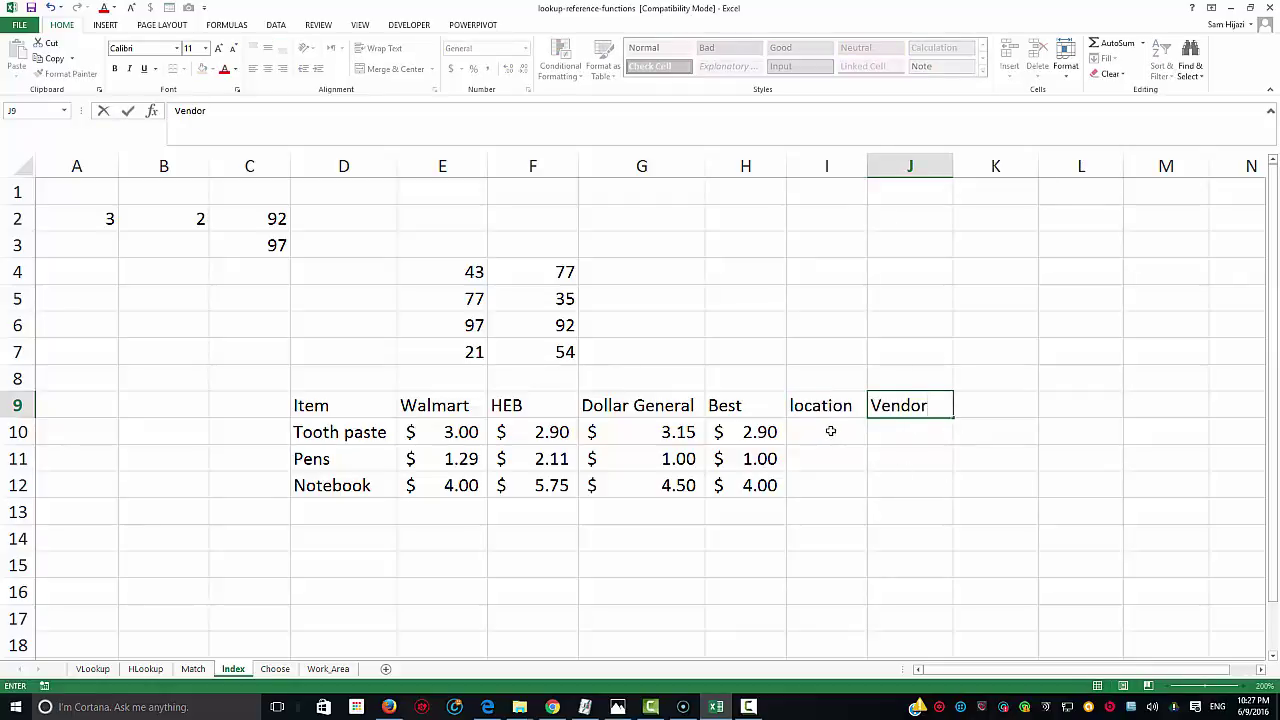
Enter the exact-match formula =MATCH(H10,E10:G10,0) in I10 under location, and fill it down to I12
click(830, 431)
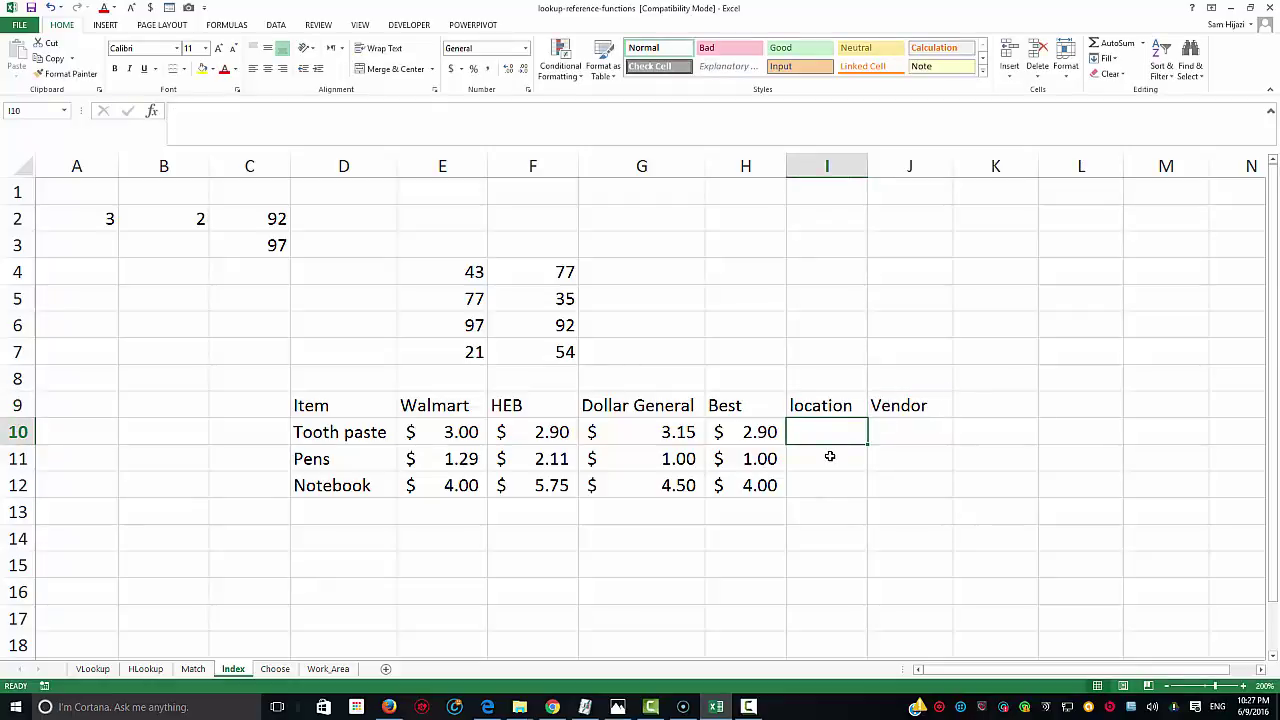
text(=matchj)
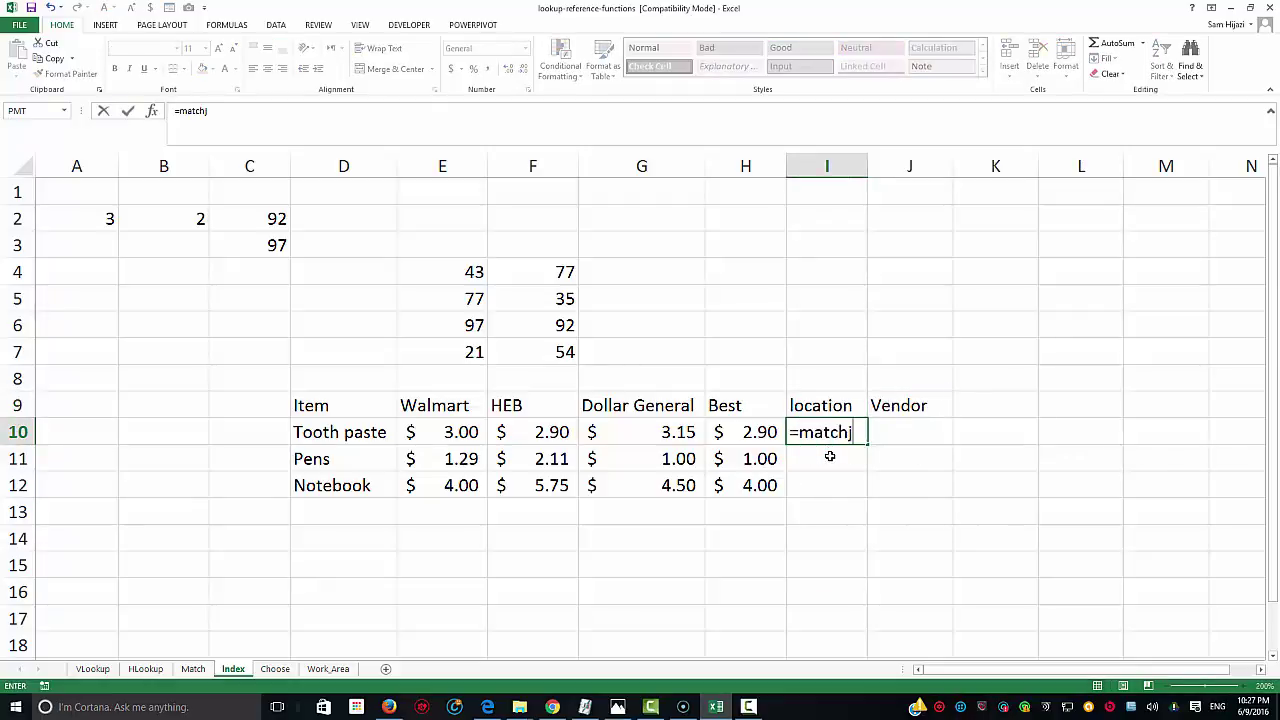
key(BackSpace)
text(()
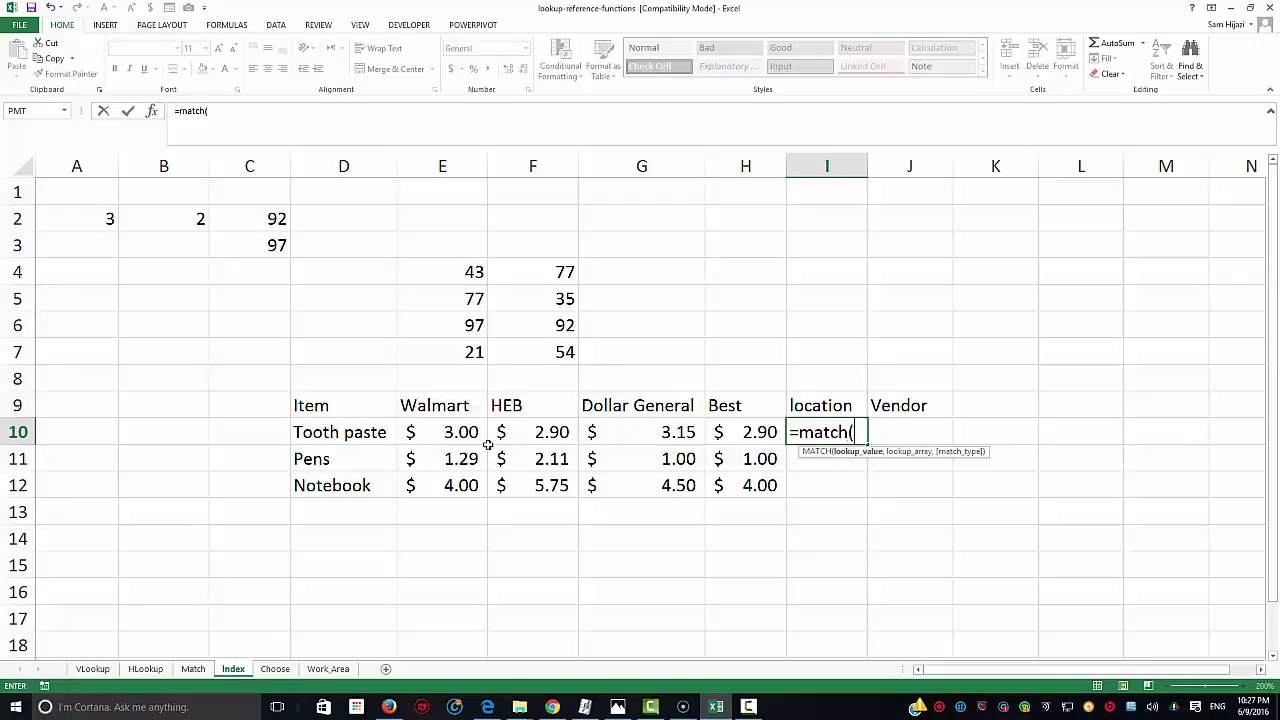
click(735, 434)
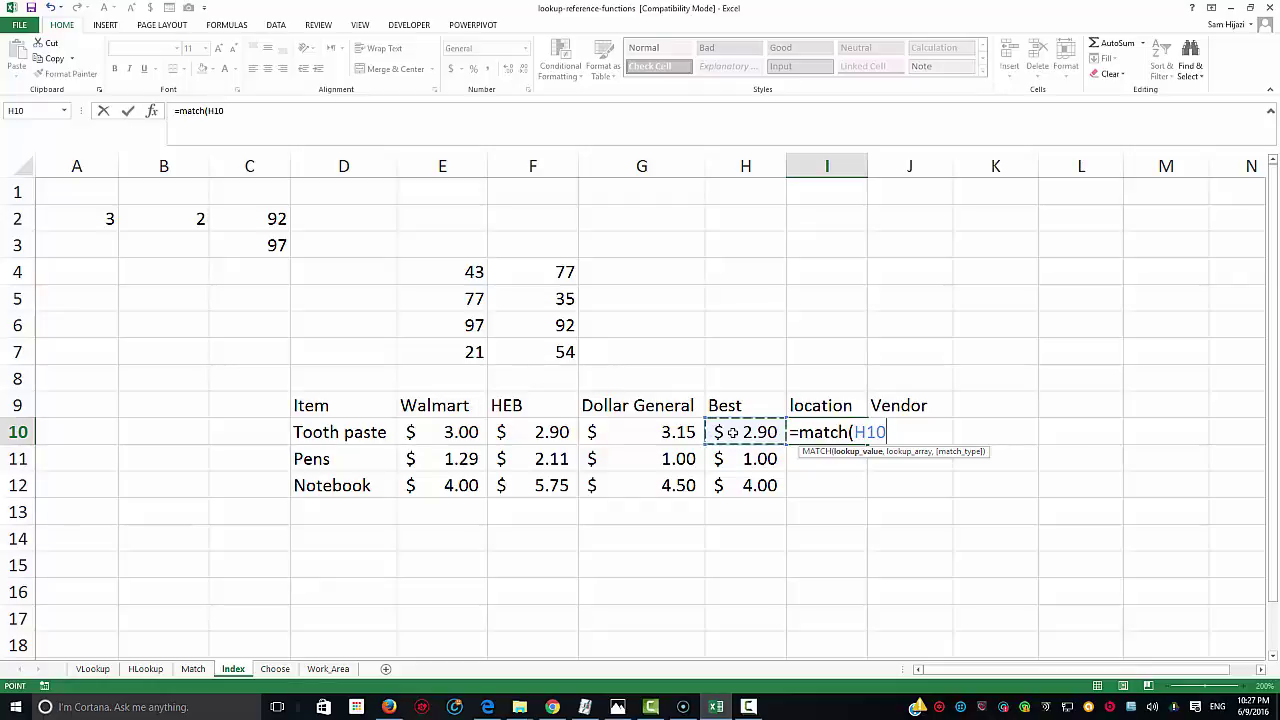
text(,)
drag(452, 431, 650, 432)
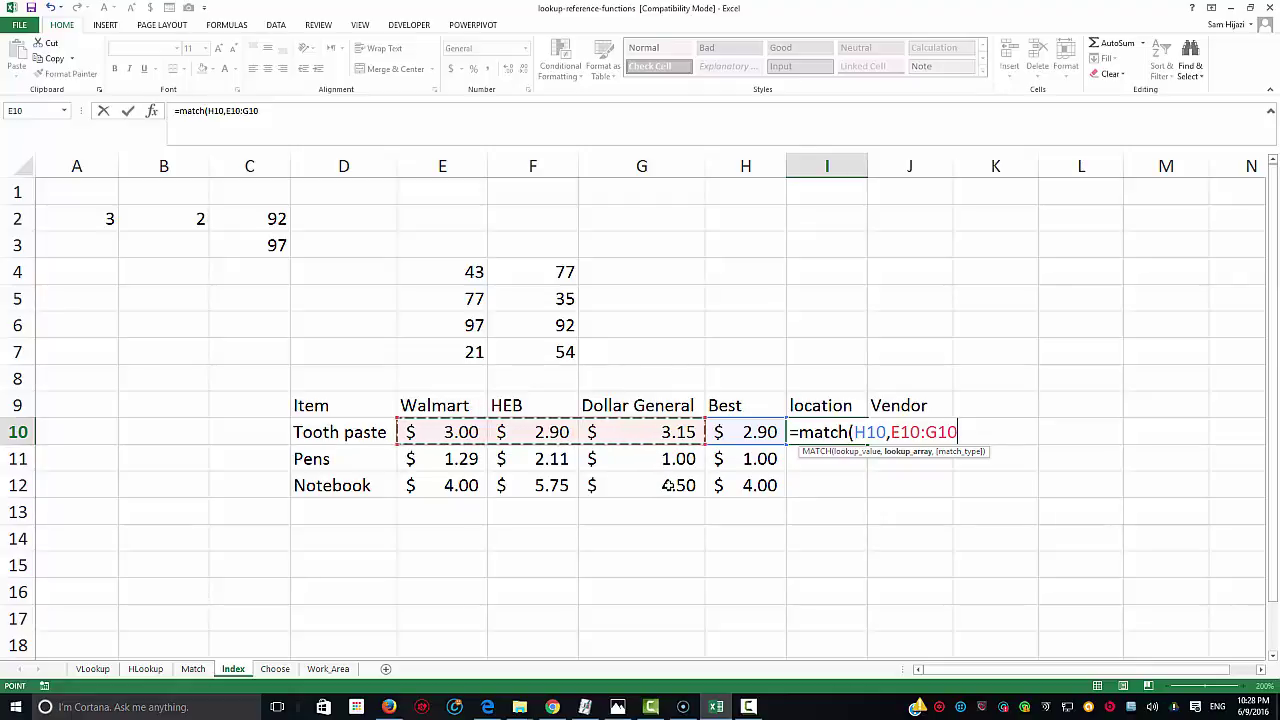
text(,)
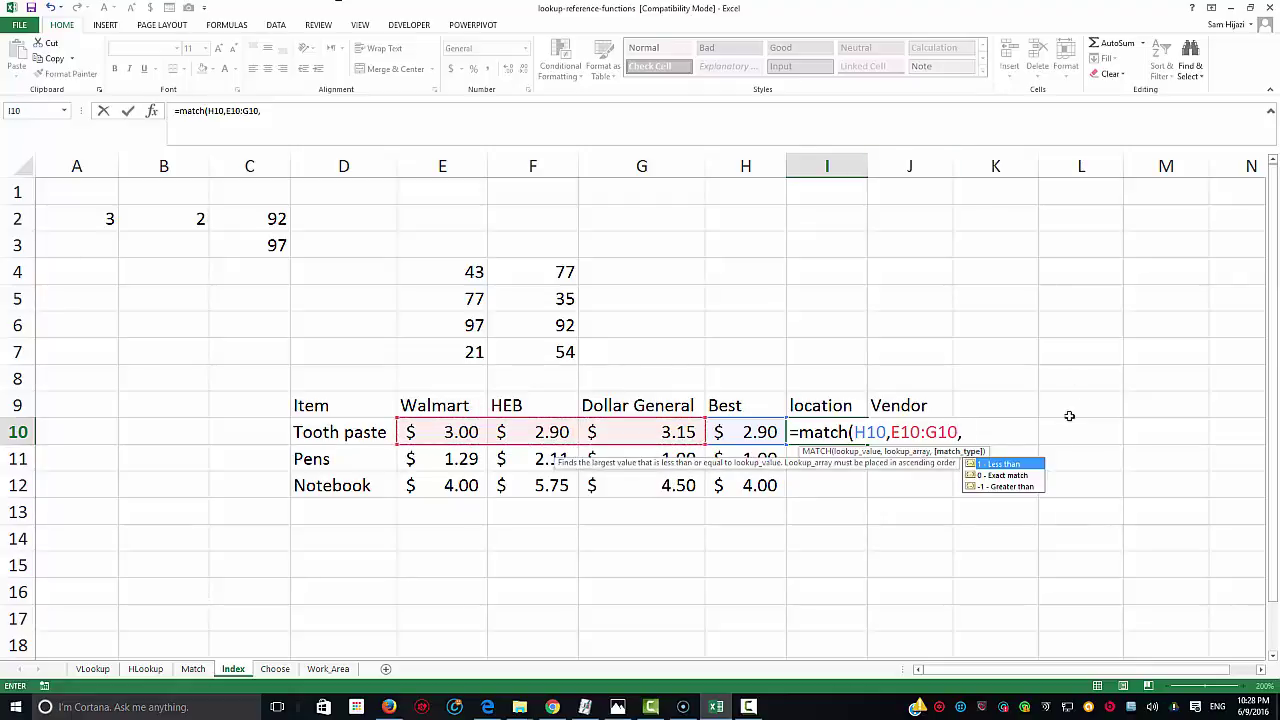
click(1022, 474)
double_click(1022, 476)
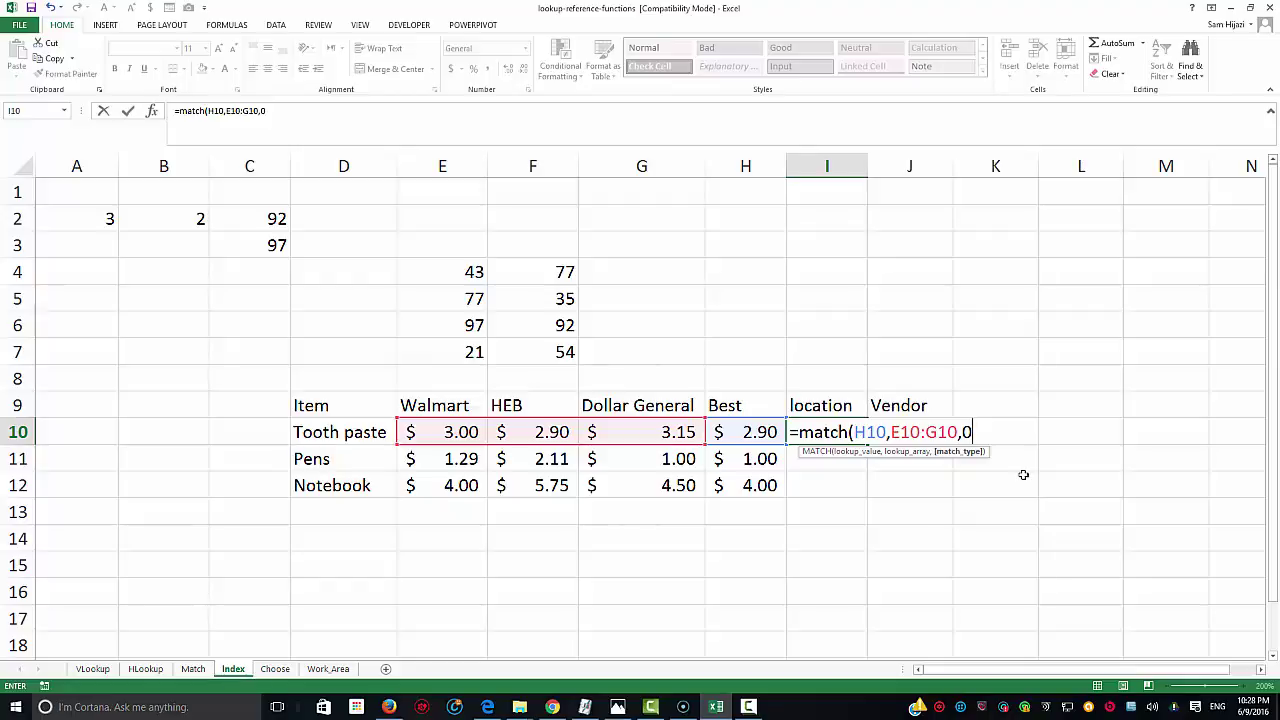
text())
key(Return)
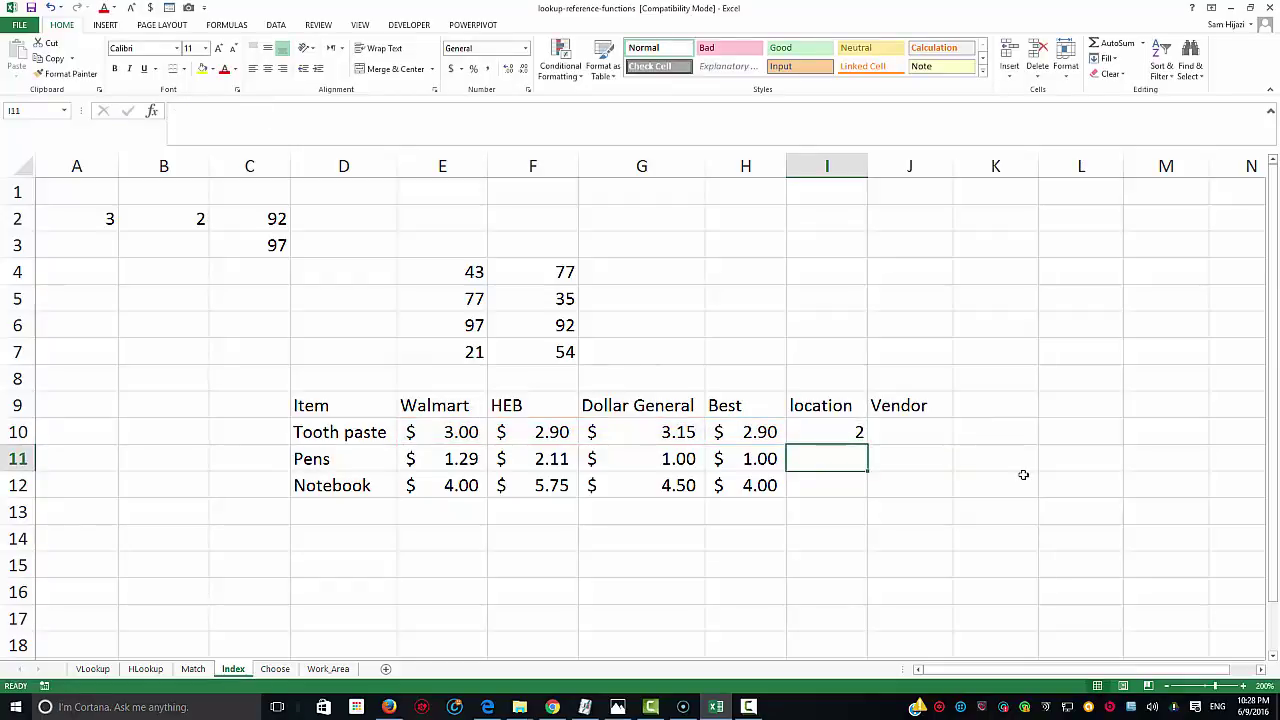
click(845, 435)
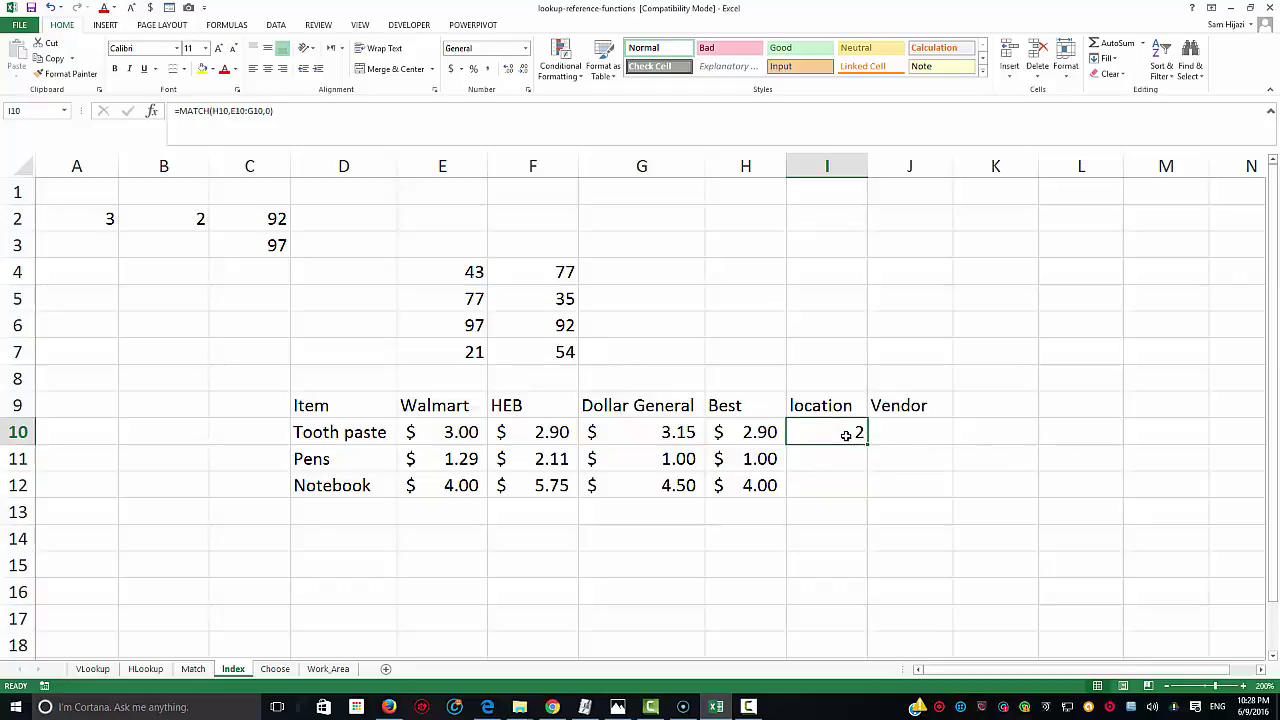
drag(866, 445, 869, 494)
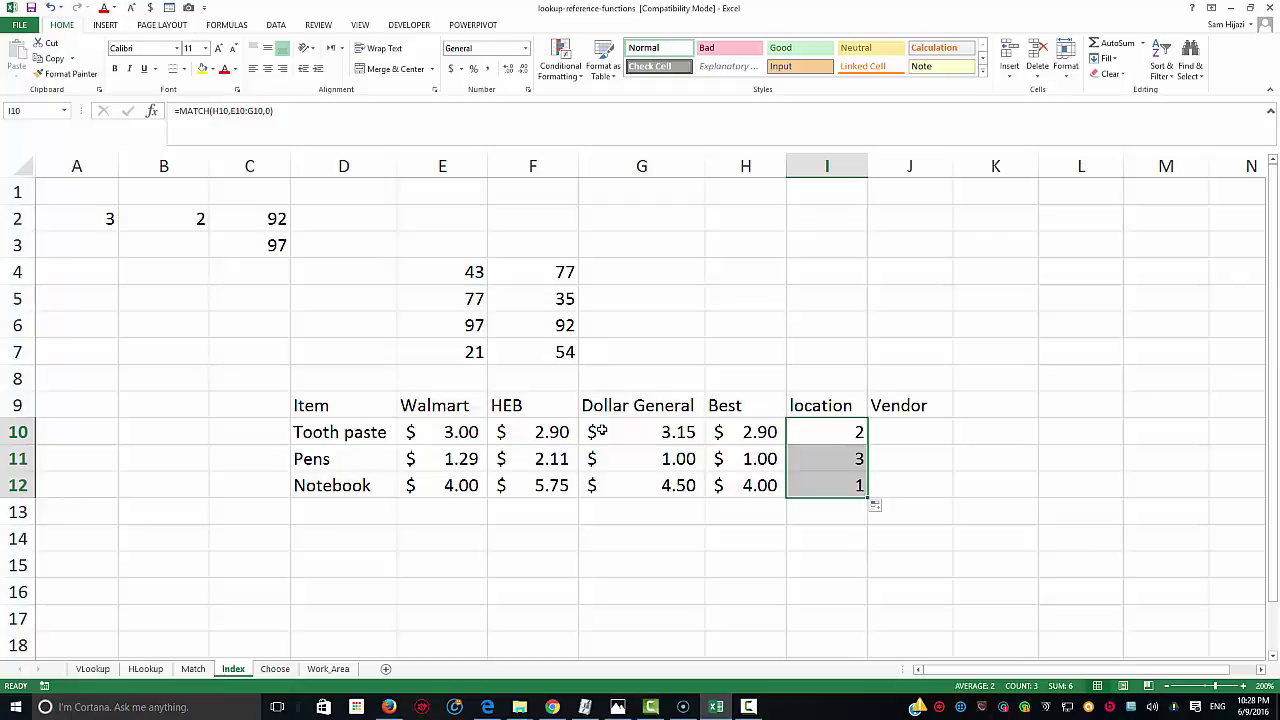
Change the Dollar General price for Tooth paste in G10 to 2.8 to test the Best and location formulas
click(651, 435)
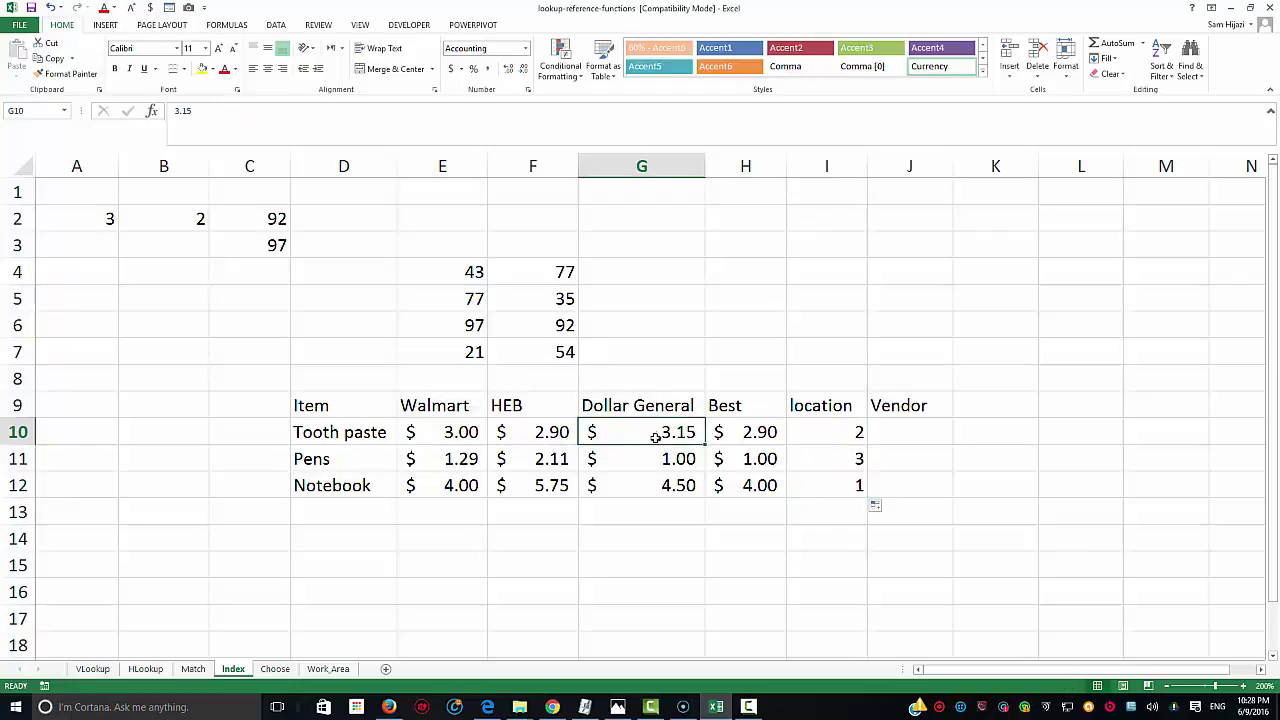
text(2.8)
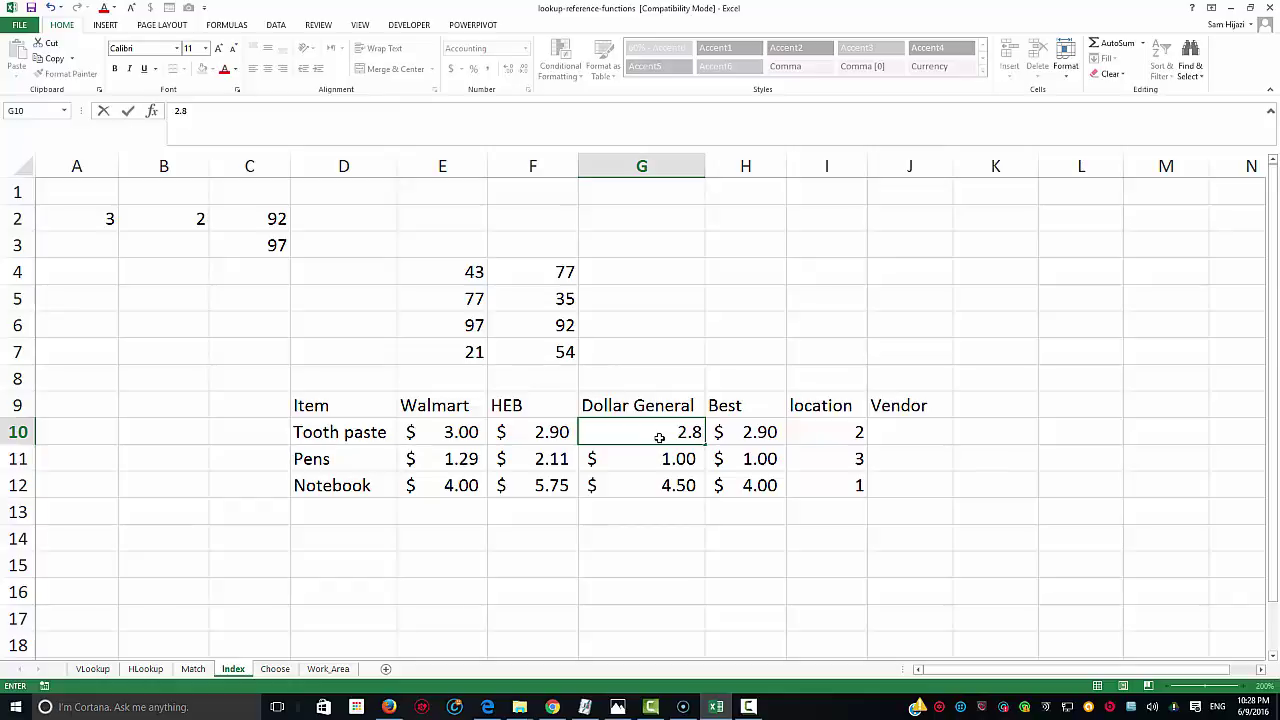
key(Return)
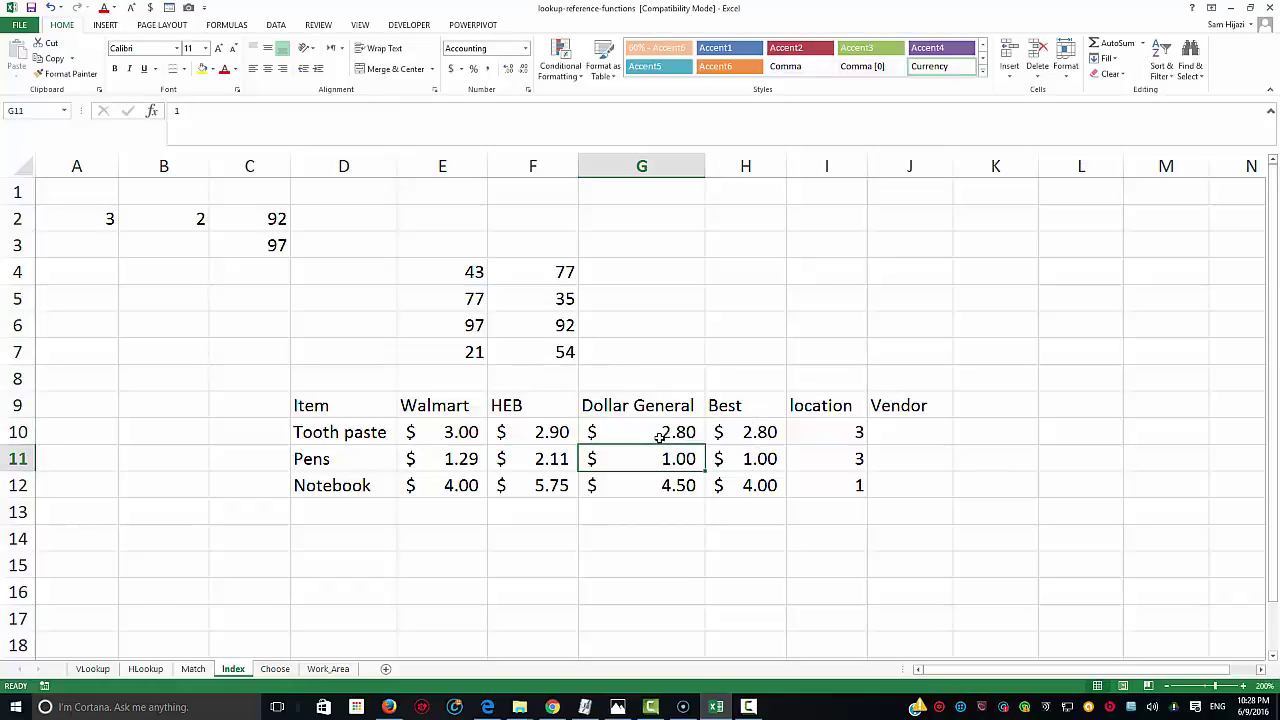
click(540, 434)
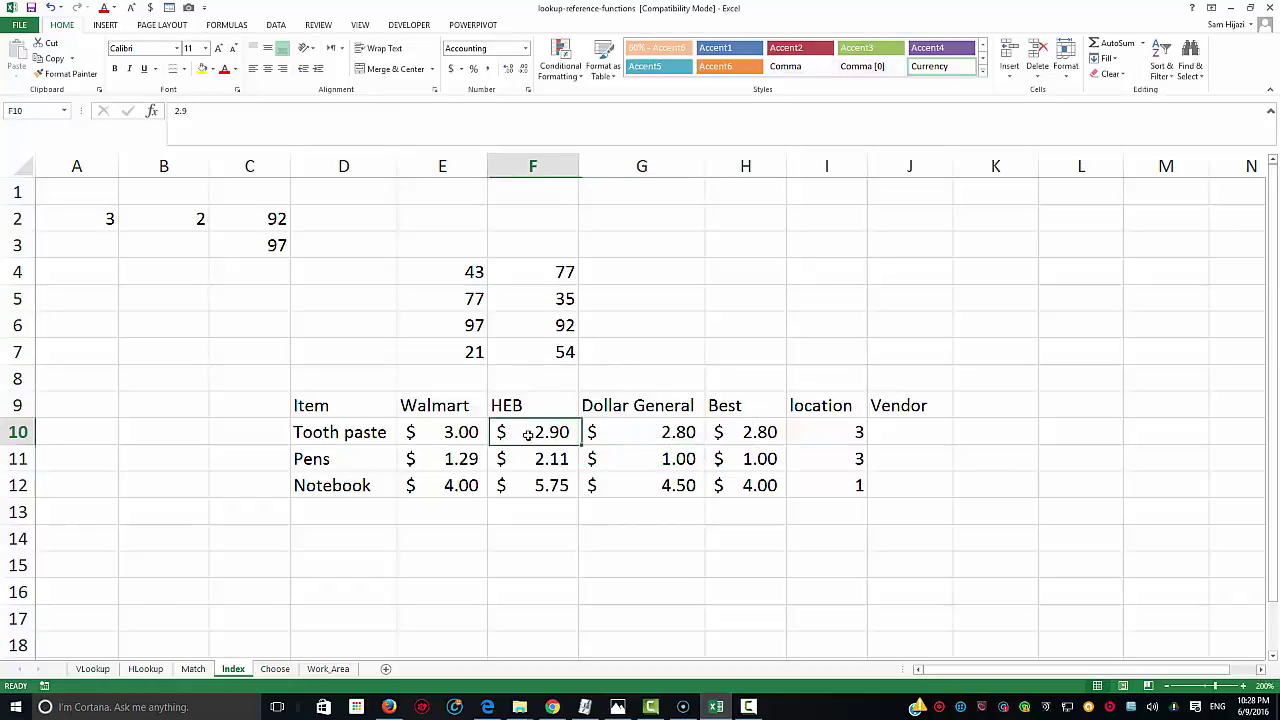
Enter the formula =INDEX($E$9:$G$9,I10) in J10 to return the Tooth paste vendor from the store headers
click(833, 437)
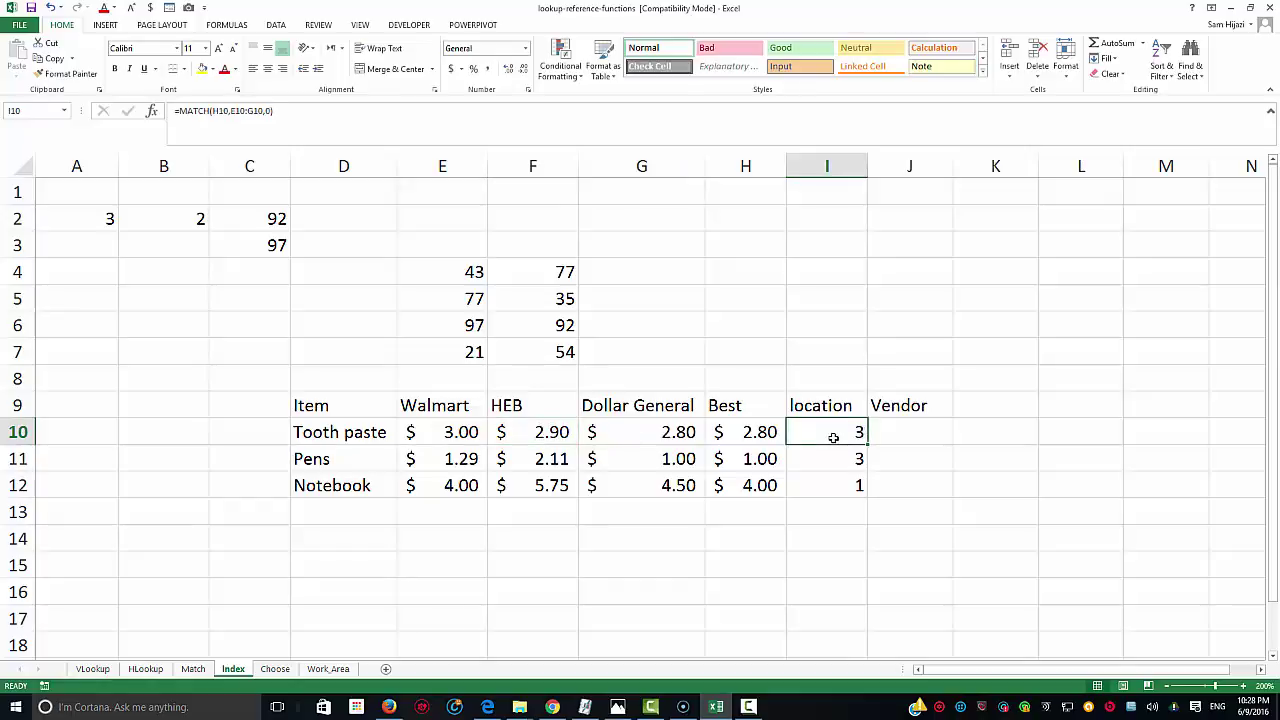
click(889, 434)
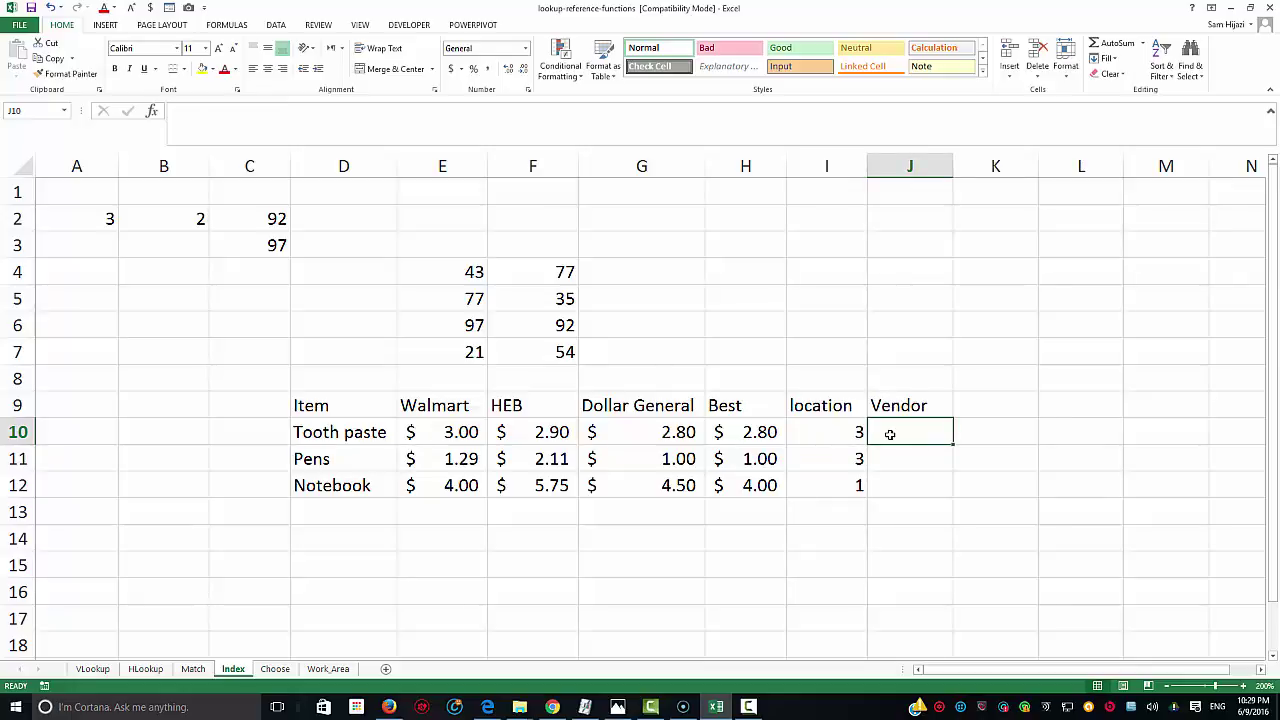
text(=)
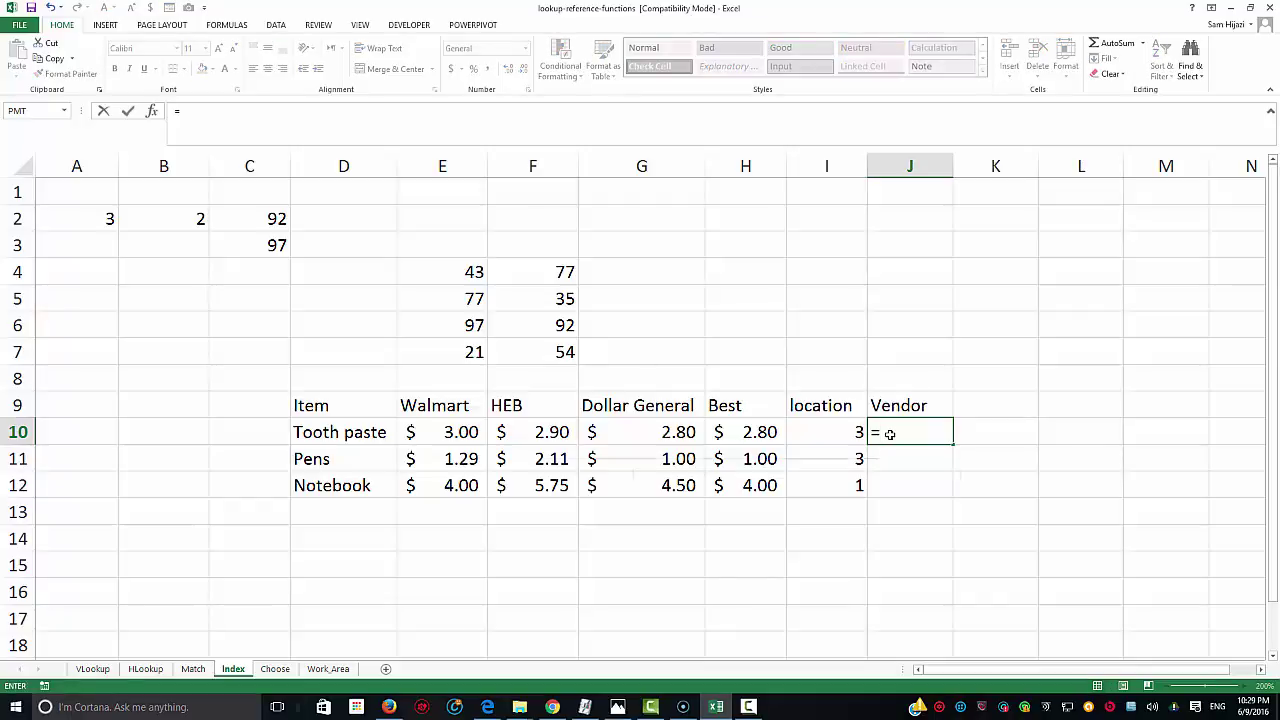
text(index()
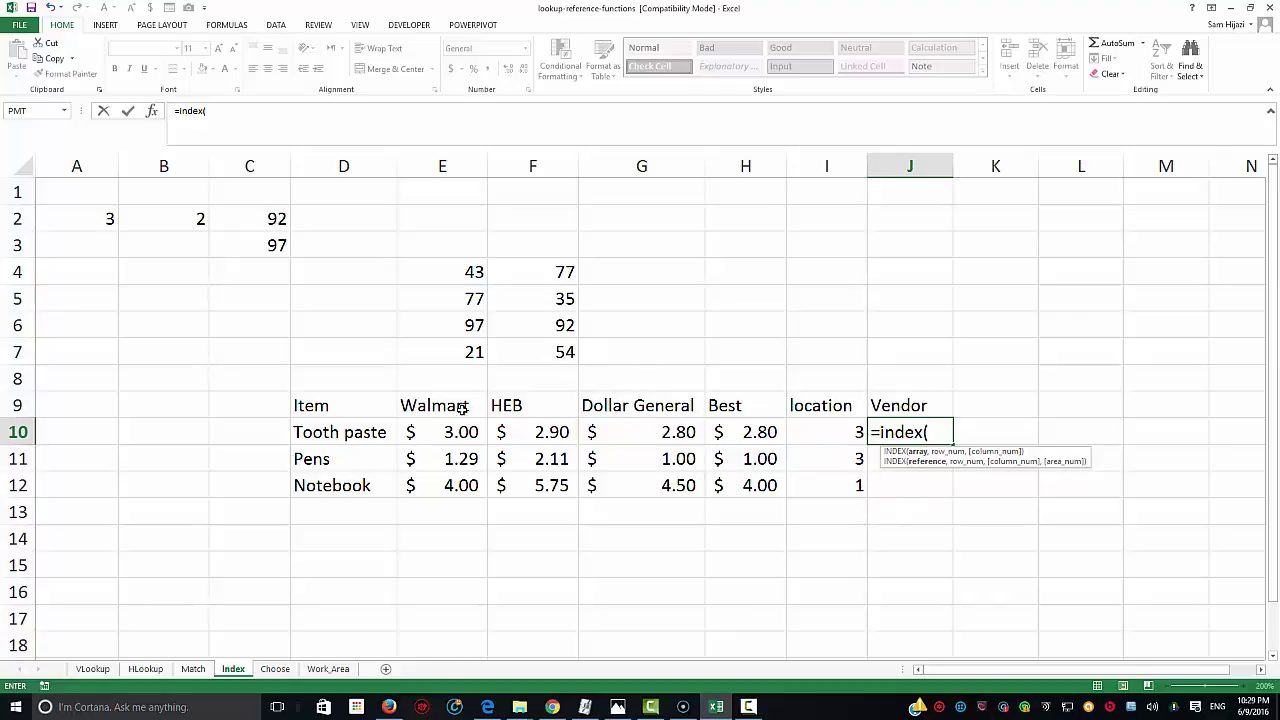
drag(447, 407, 620, 404)
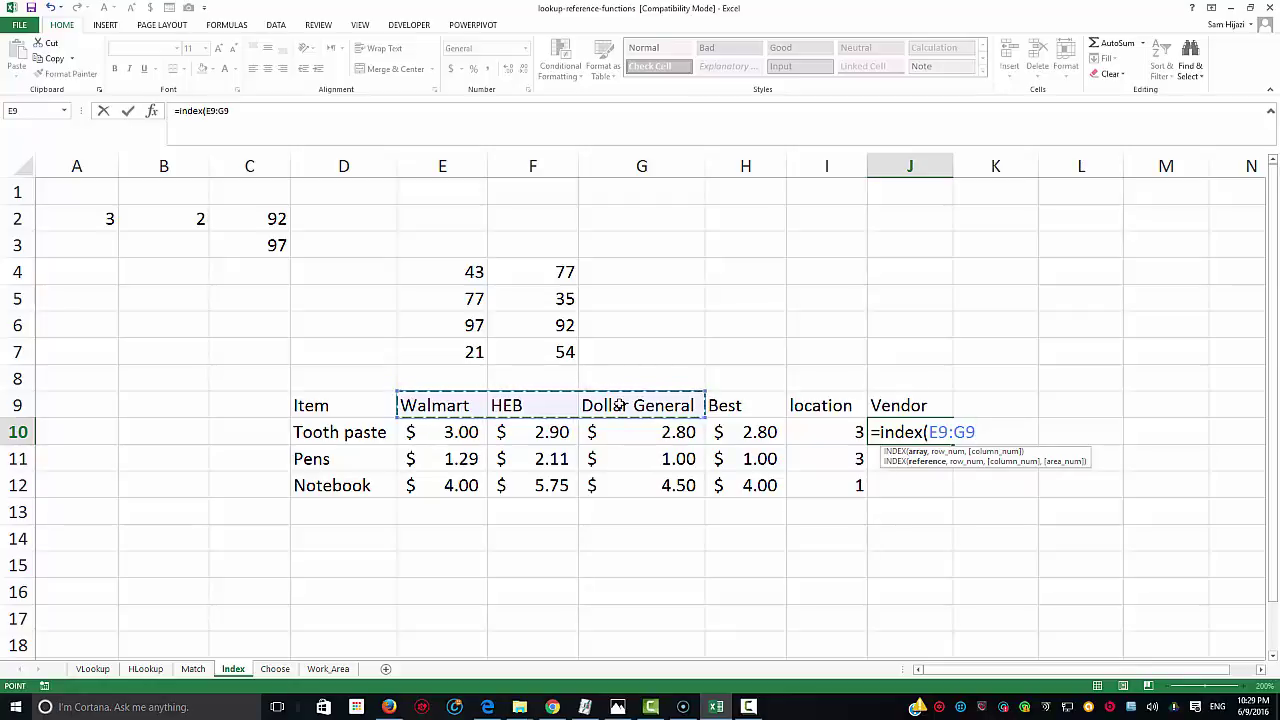
key(F4)
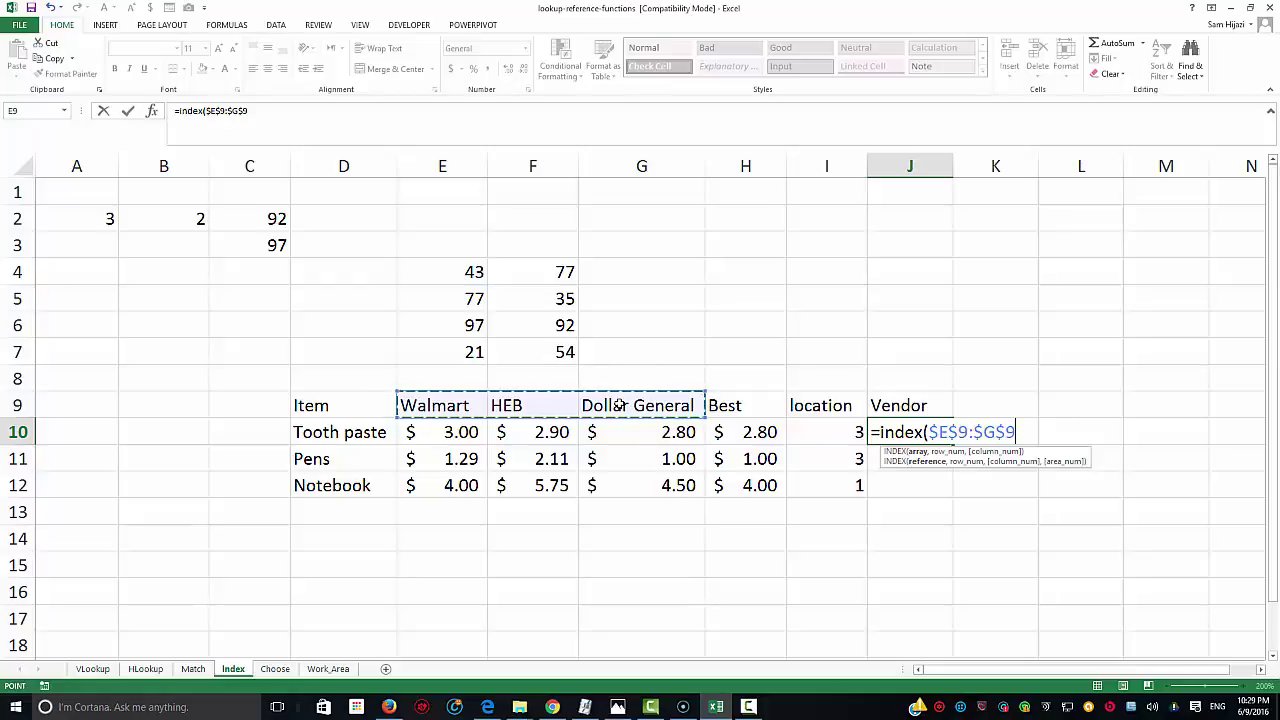
text(,)
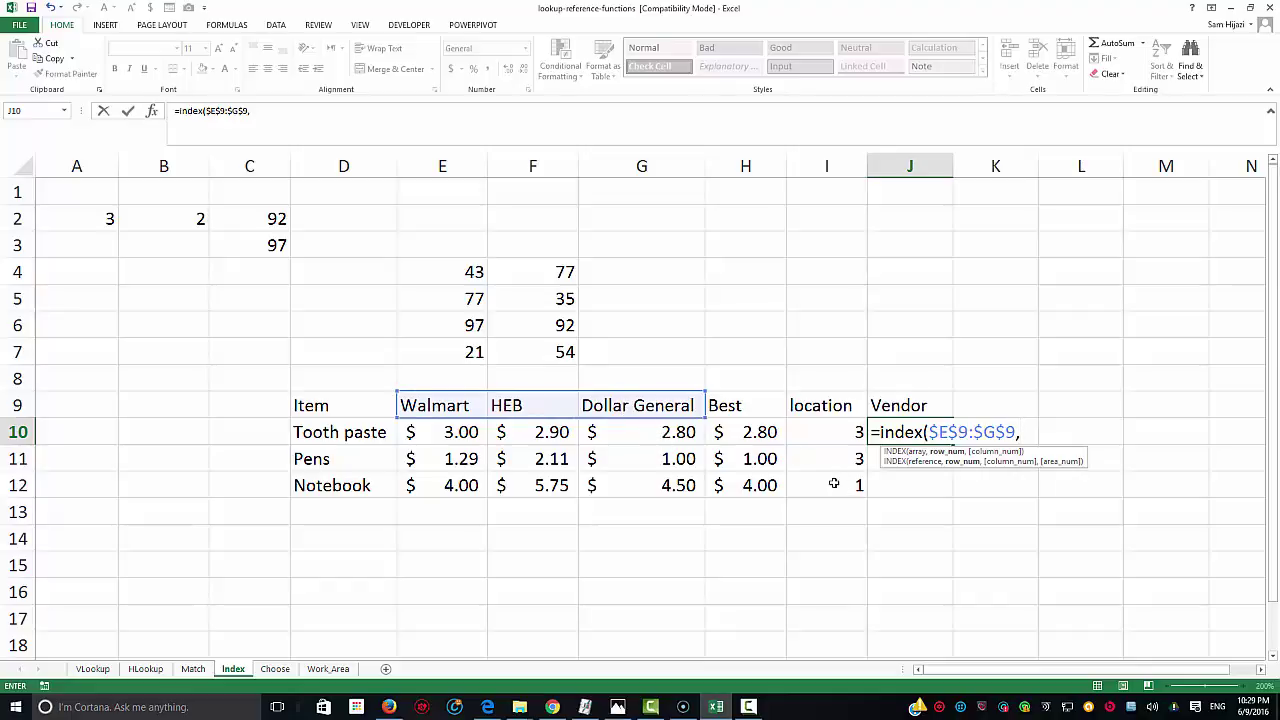
click(840, 433)
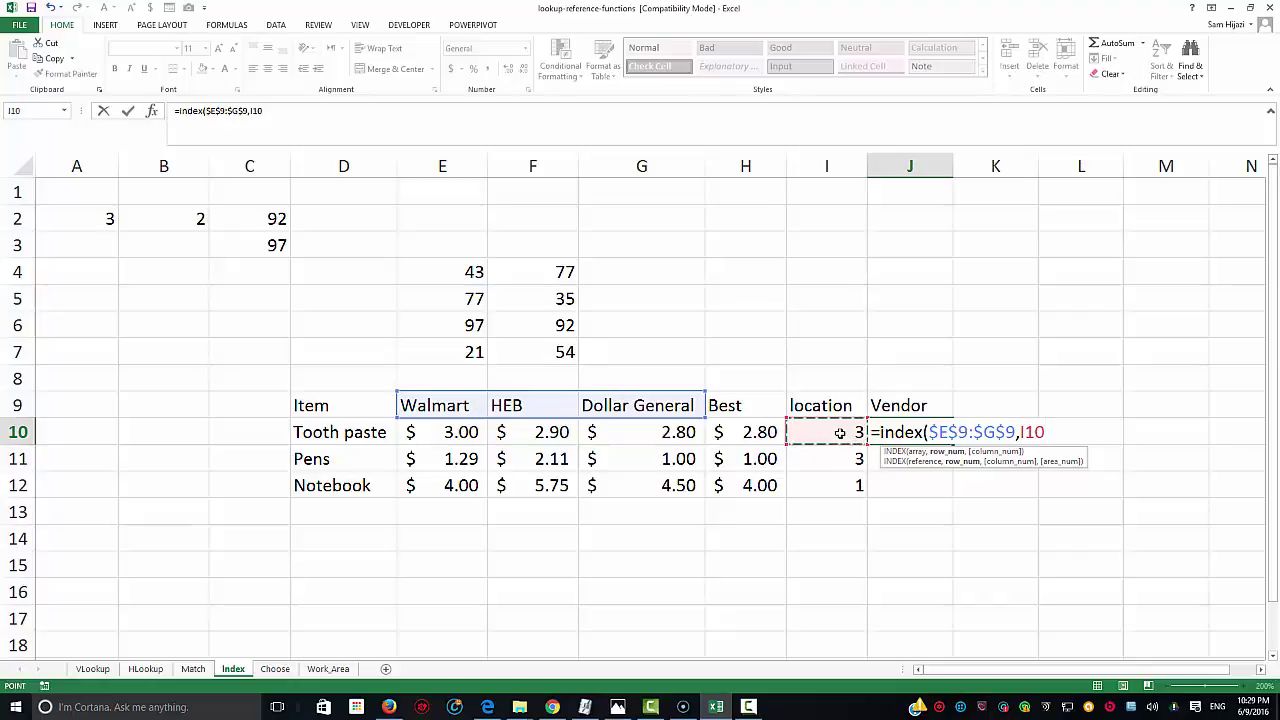
text(,)
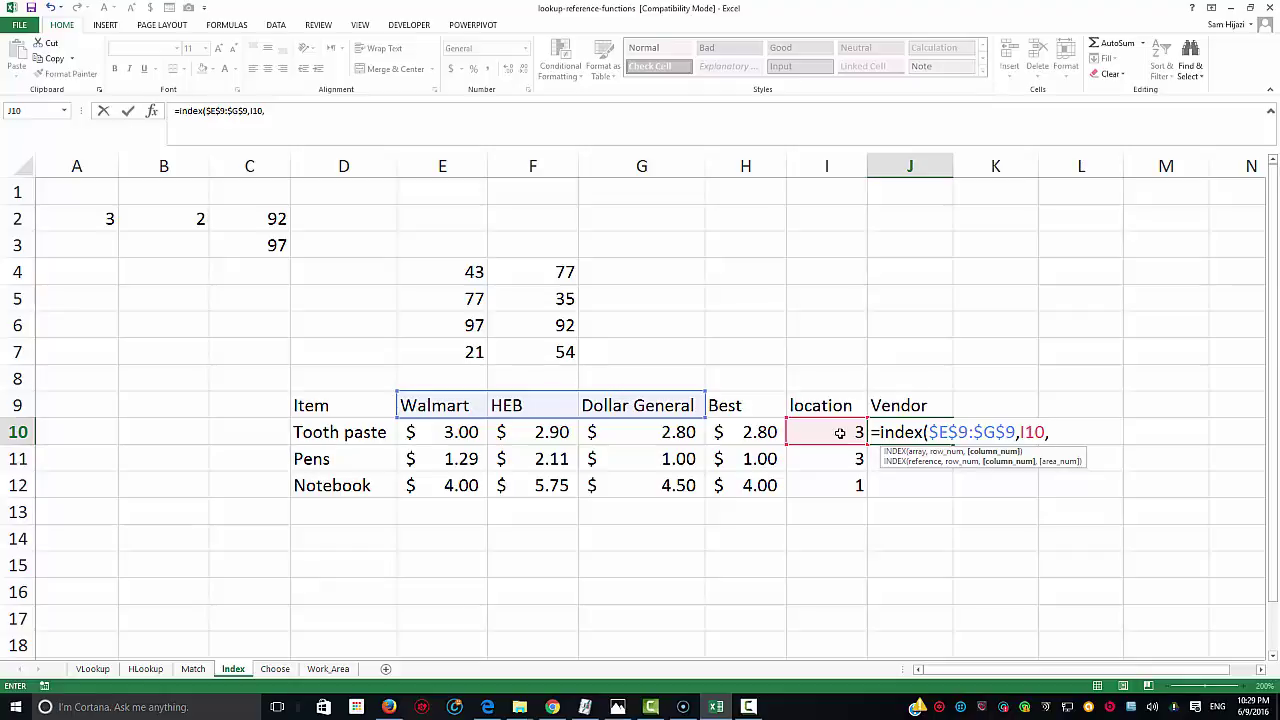
key(BackSpace)
text(,)
key(BackSpace)
key(BackSpace)
text())
key(Return)
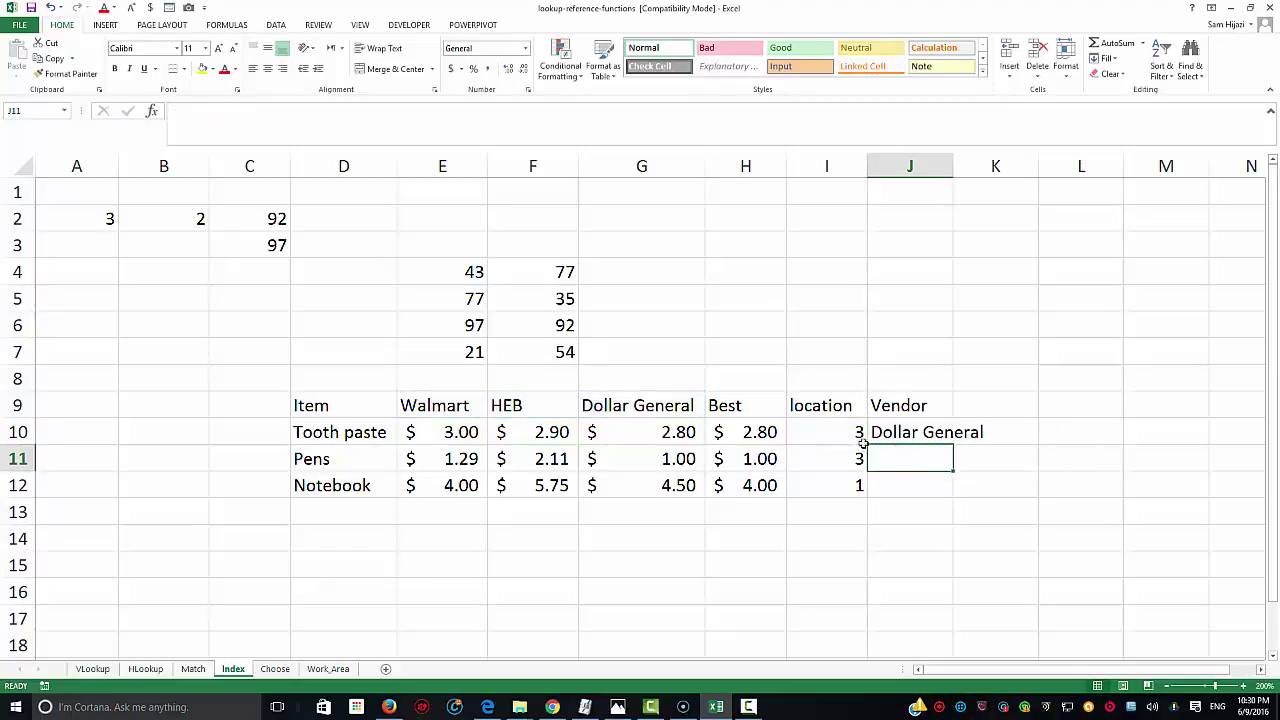
Fill the Vendor formula in J10 down to J12 and autofit the width of column J
click(912, 440)
drag(948, 448, 957, 500)
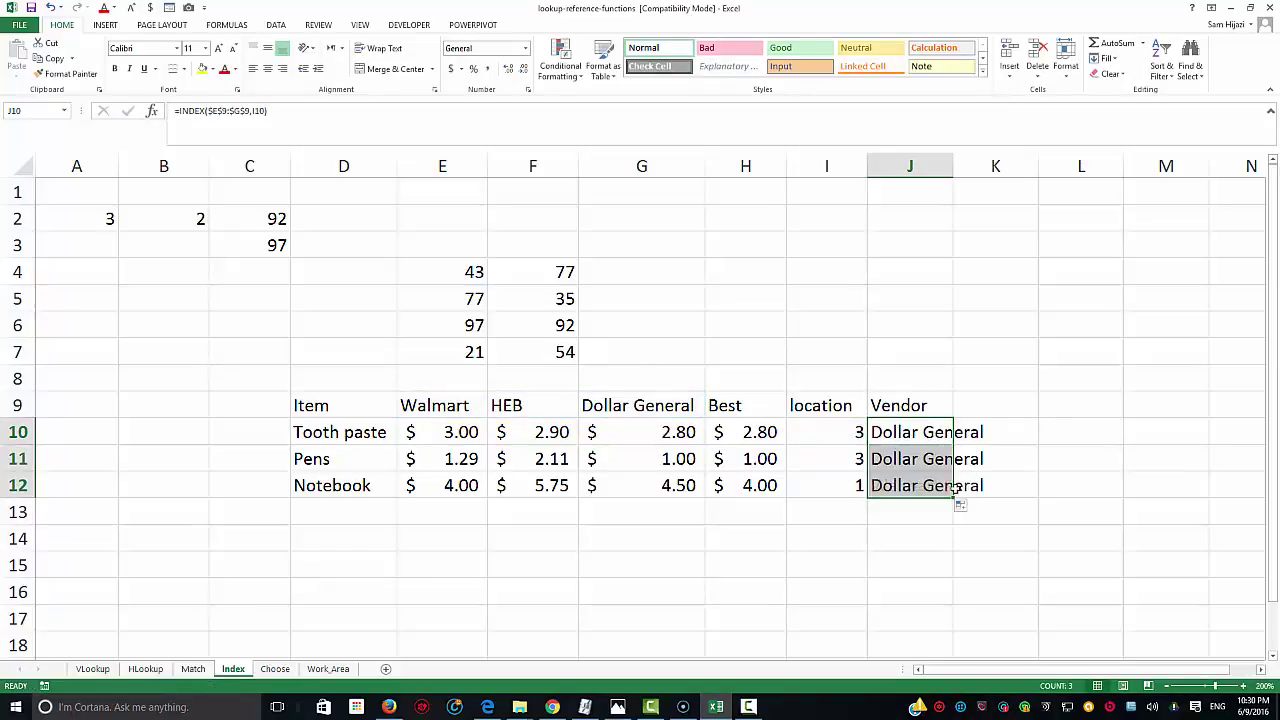
double_click(953, 166)
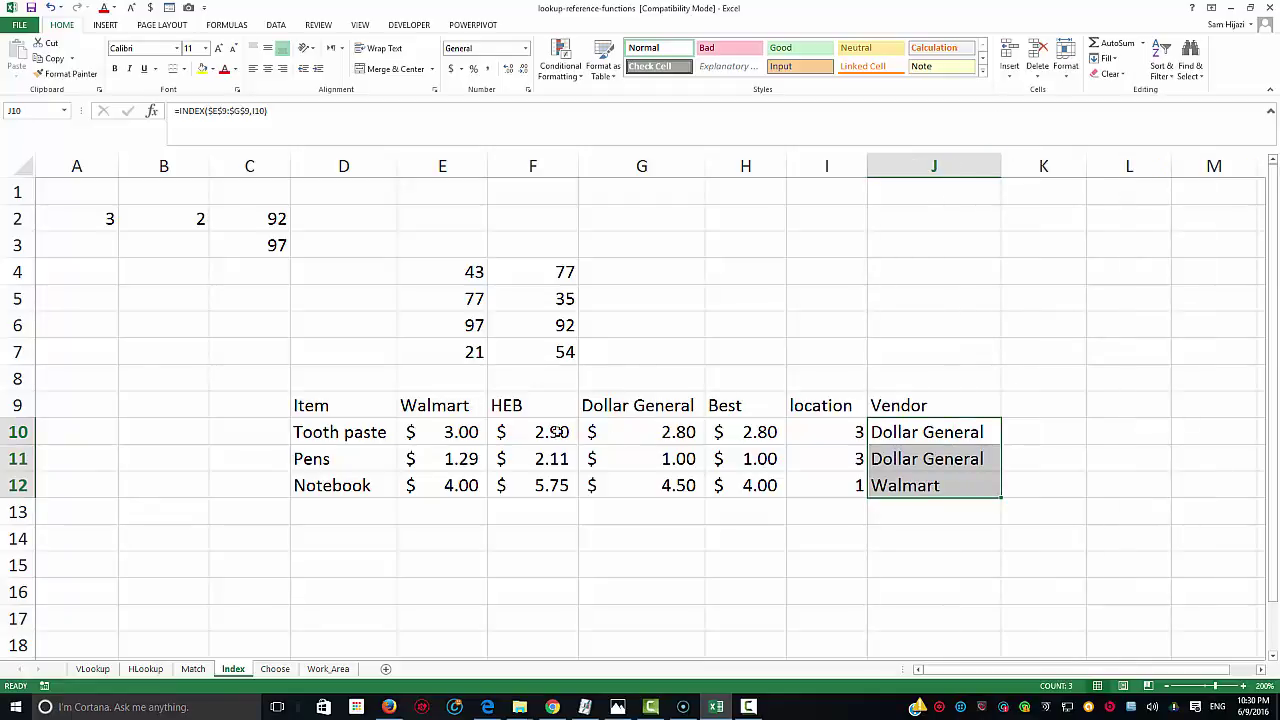
Change the Dollar General price for Tooth paste in G10 to 3.10 to test the Vendor formula
click(630, 433)
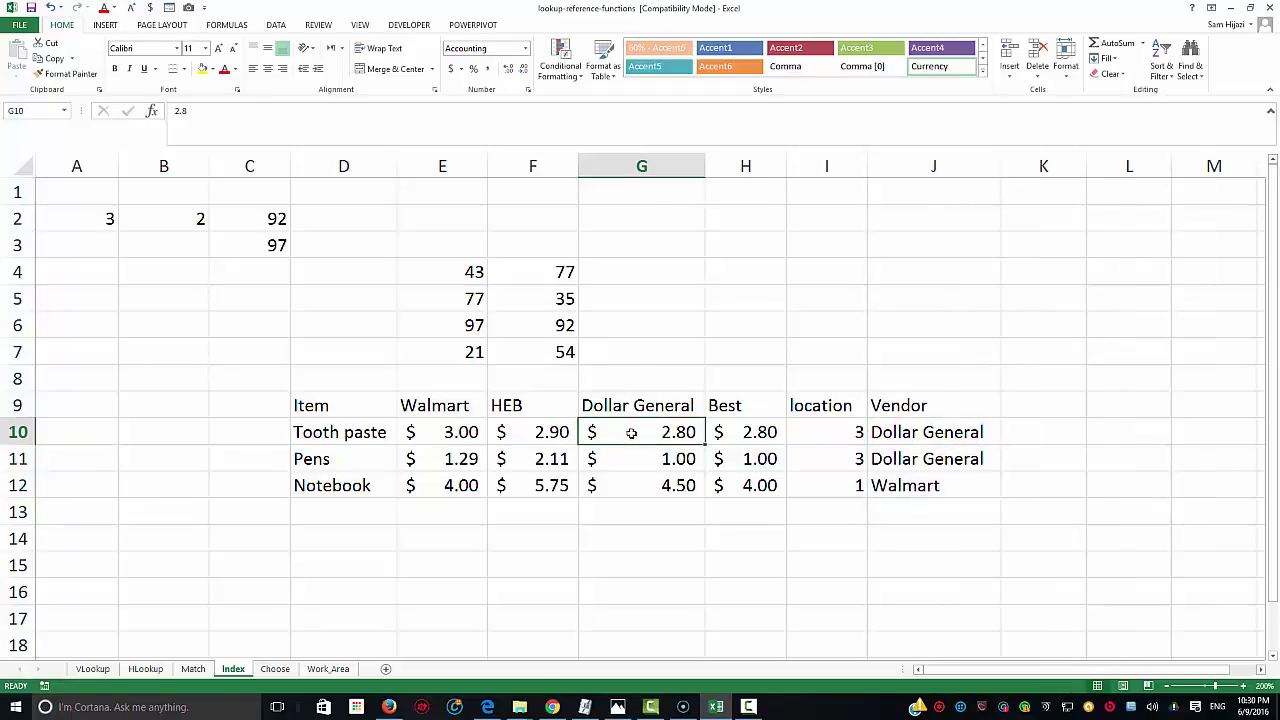
text(3.1)
key(BackSpace)
key(BackSpace)
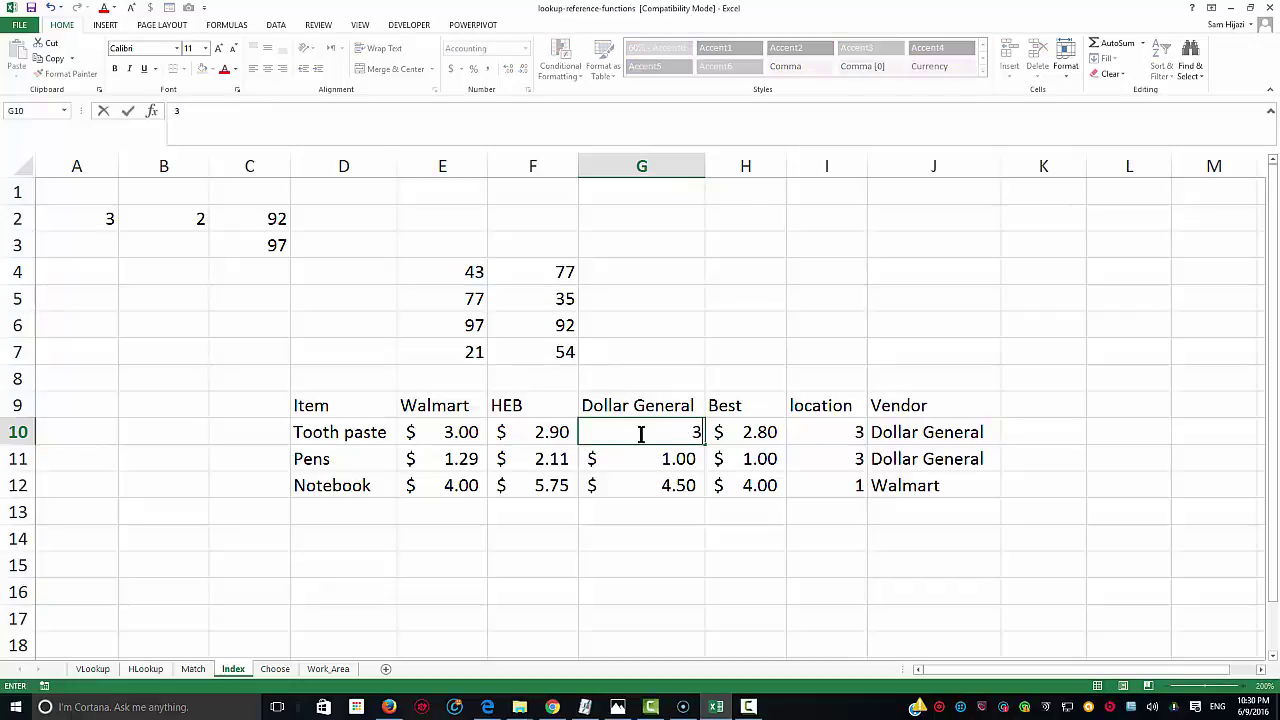
text(.10)
key(Return)
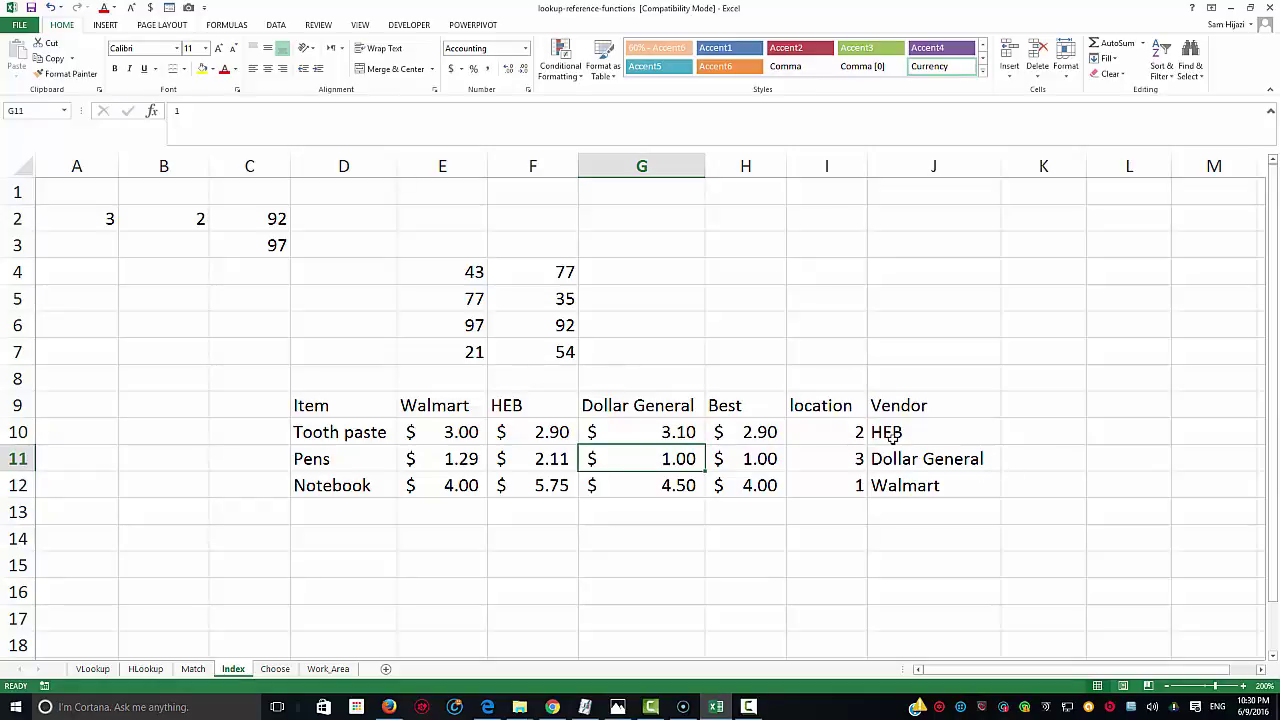
Enter the nested formula =INDEX($E$9:$G$9,MATCH(H10,E10:G10,0)) in G14, below the price table
click(649, 540)
text(=)
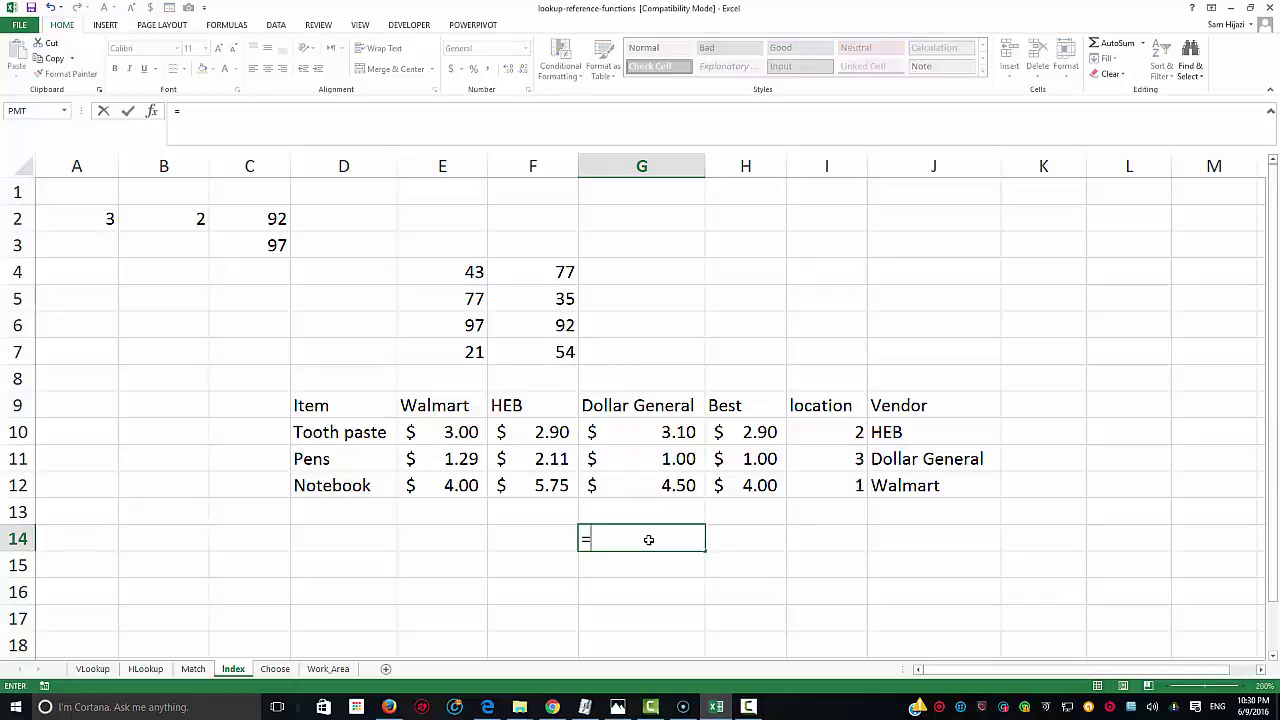
text(index()
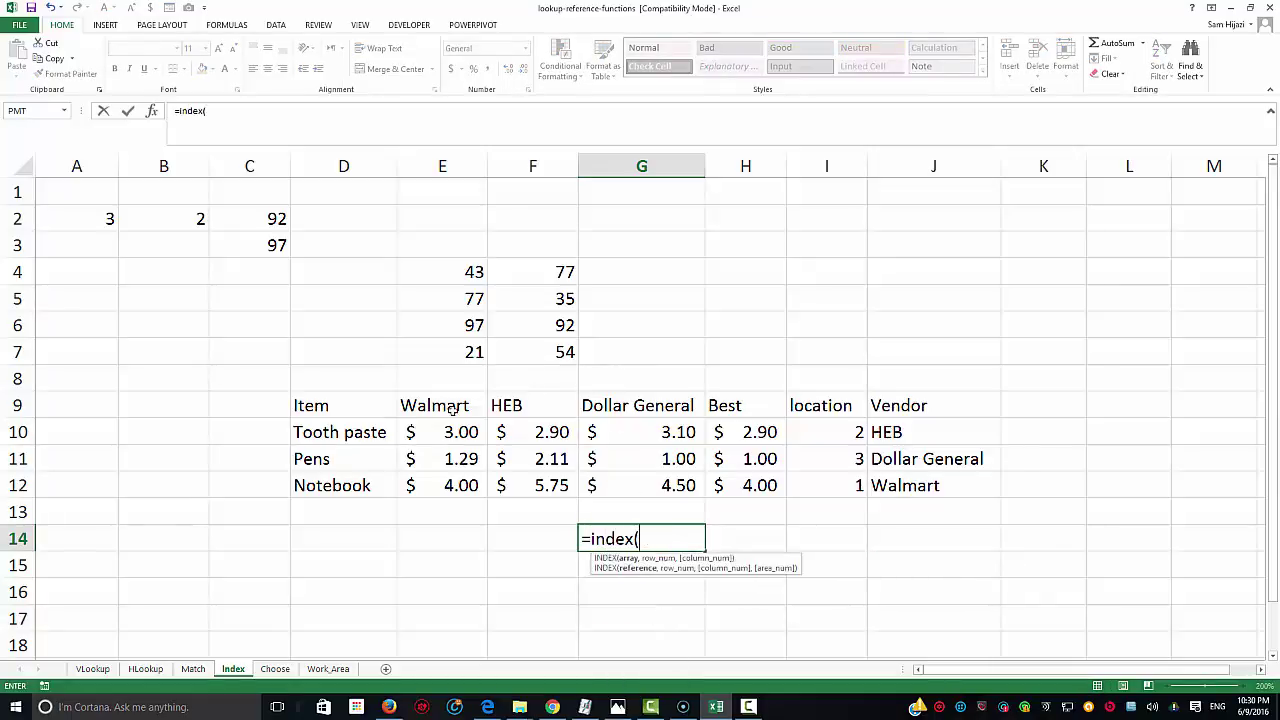
drag(458, 410, 588, 411)
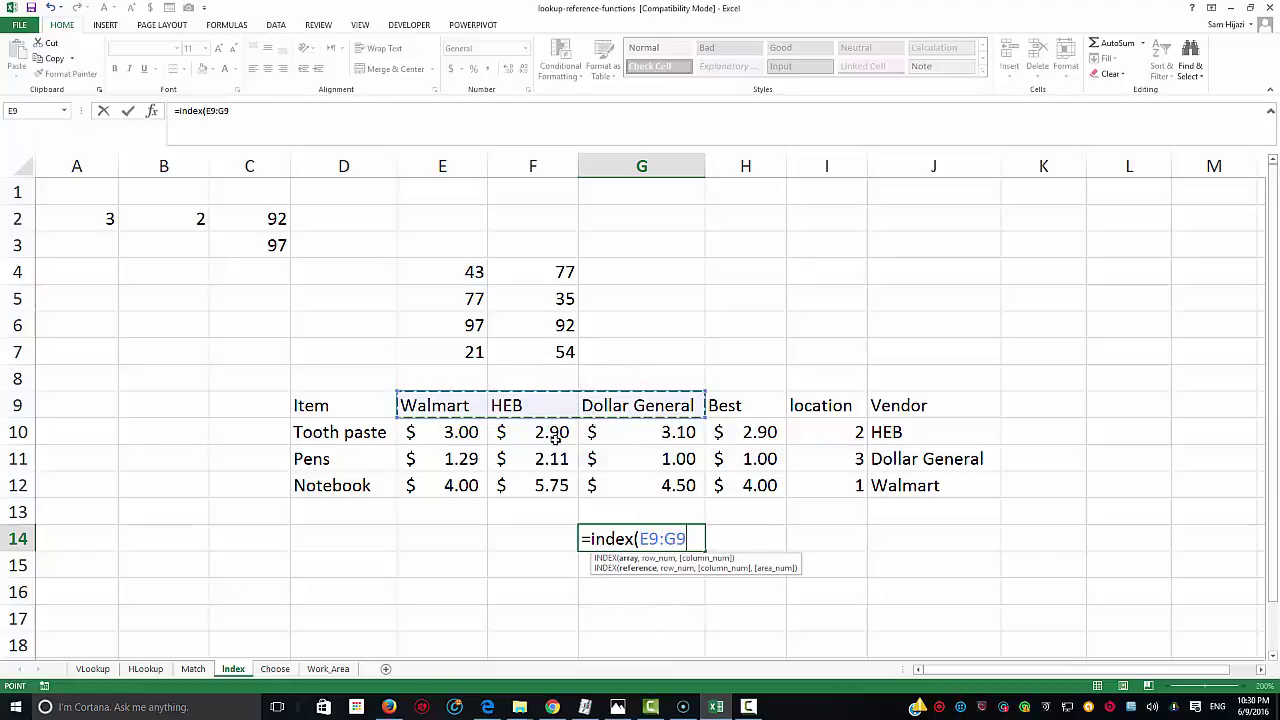
key(F4)
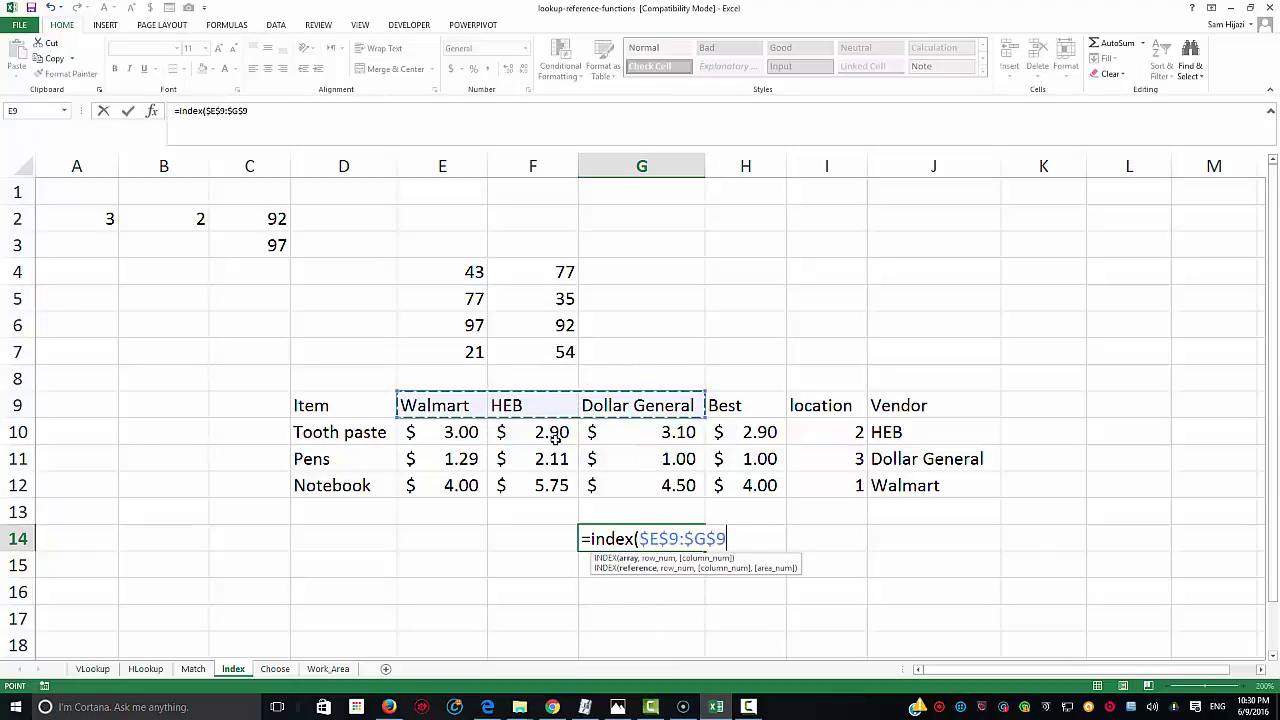
text(,)
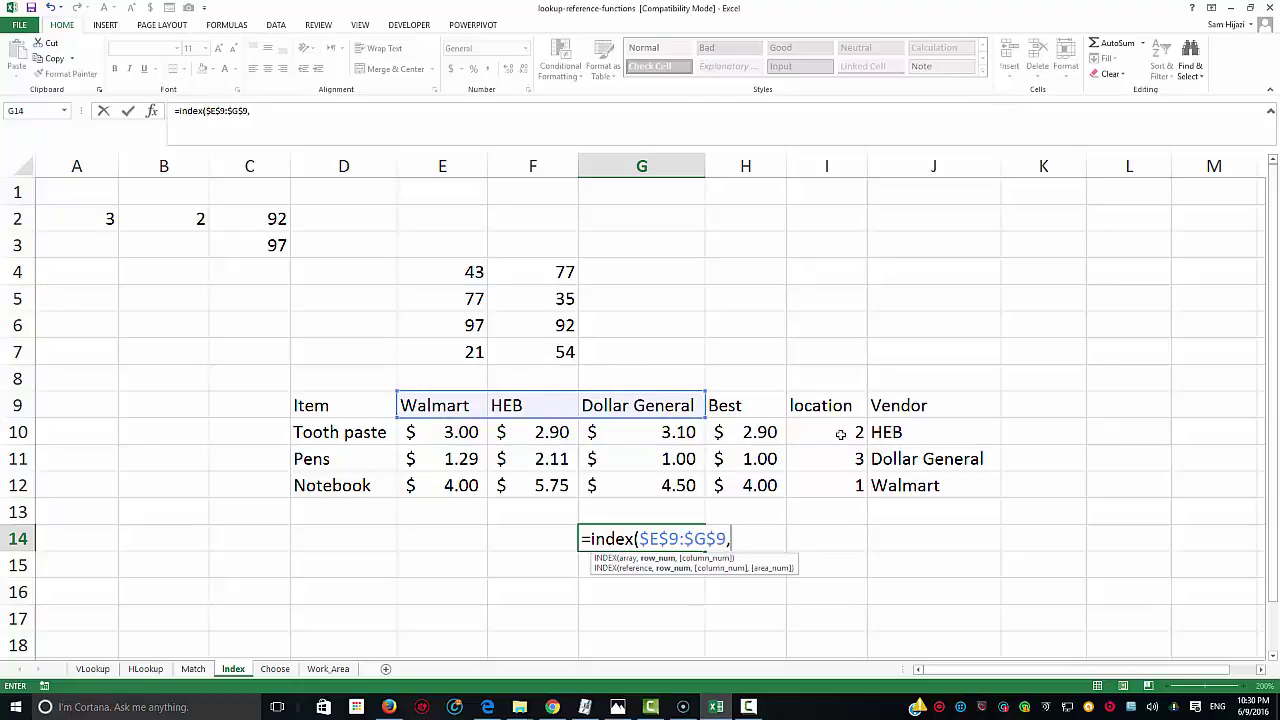
text(mat)
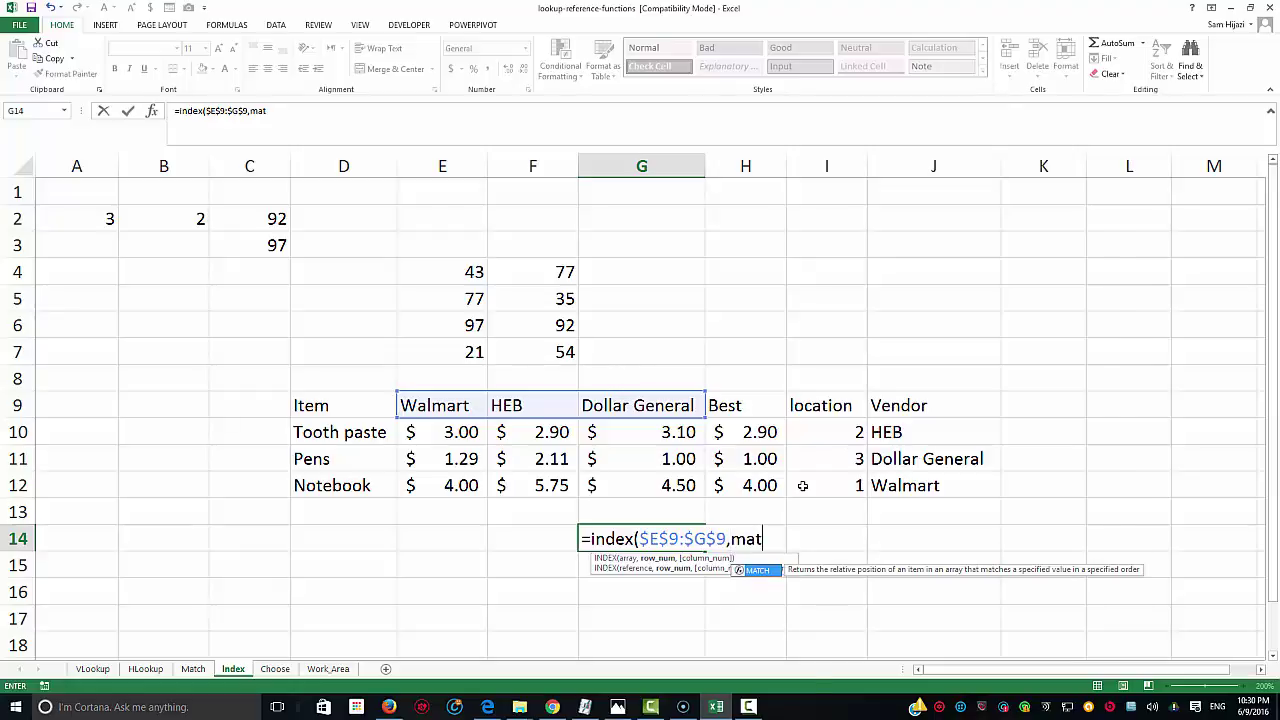
text(ch()
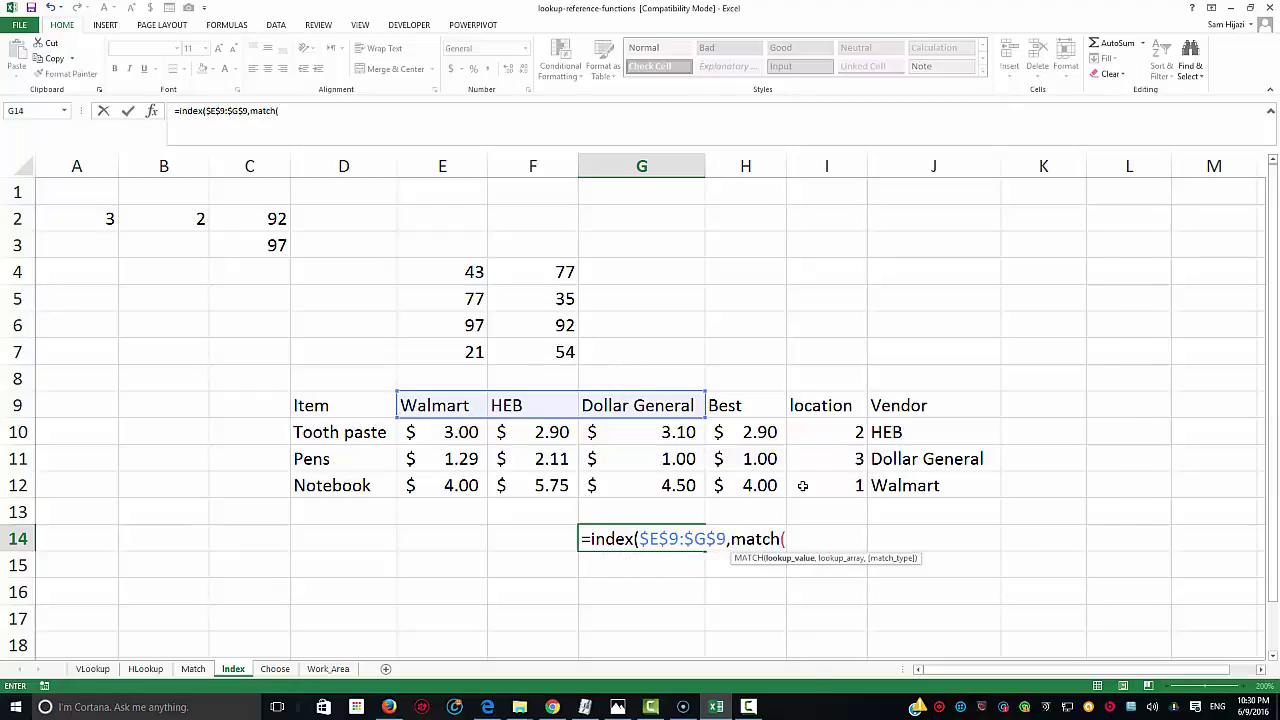
click(748, 432)
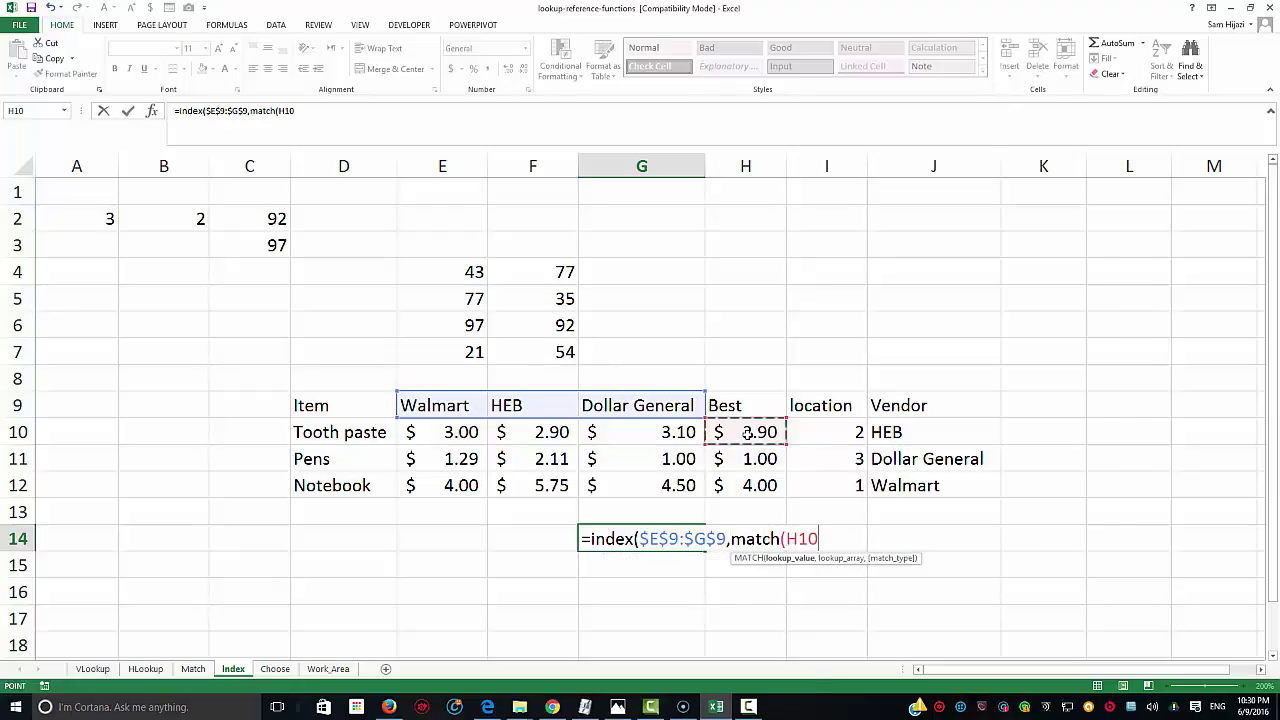
text(,)
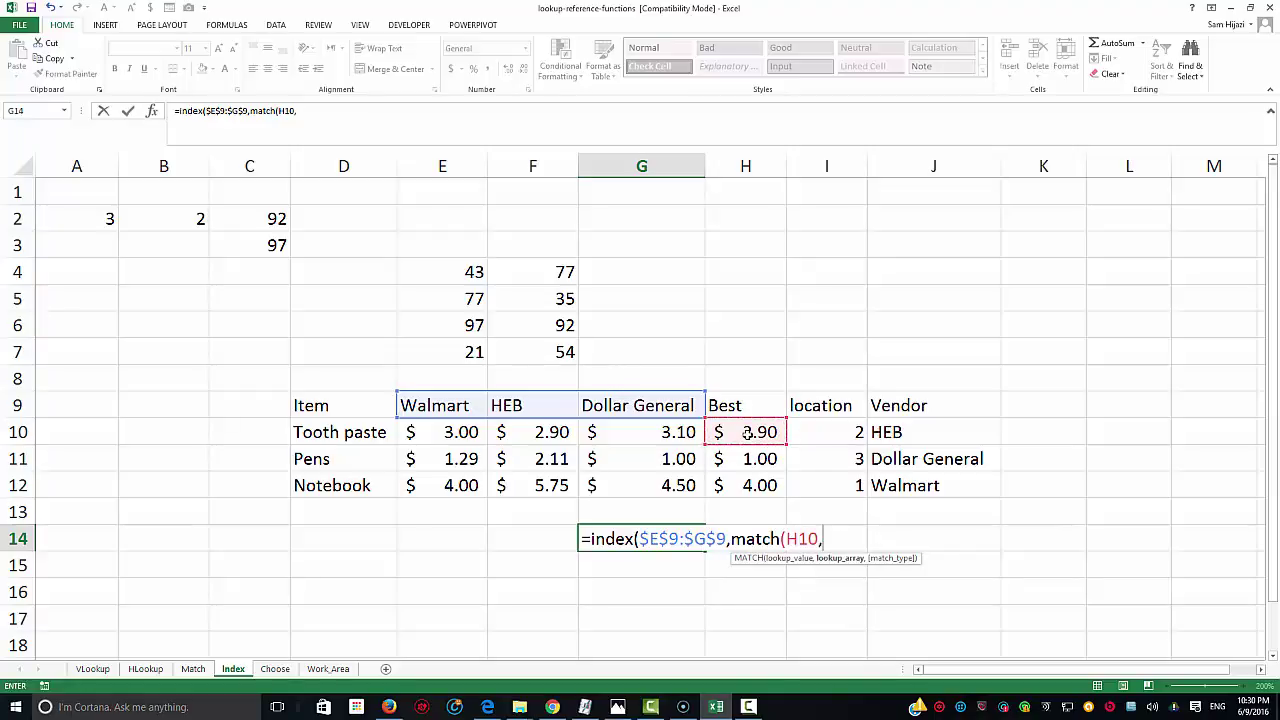
drag(461, 436, 634, 443)
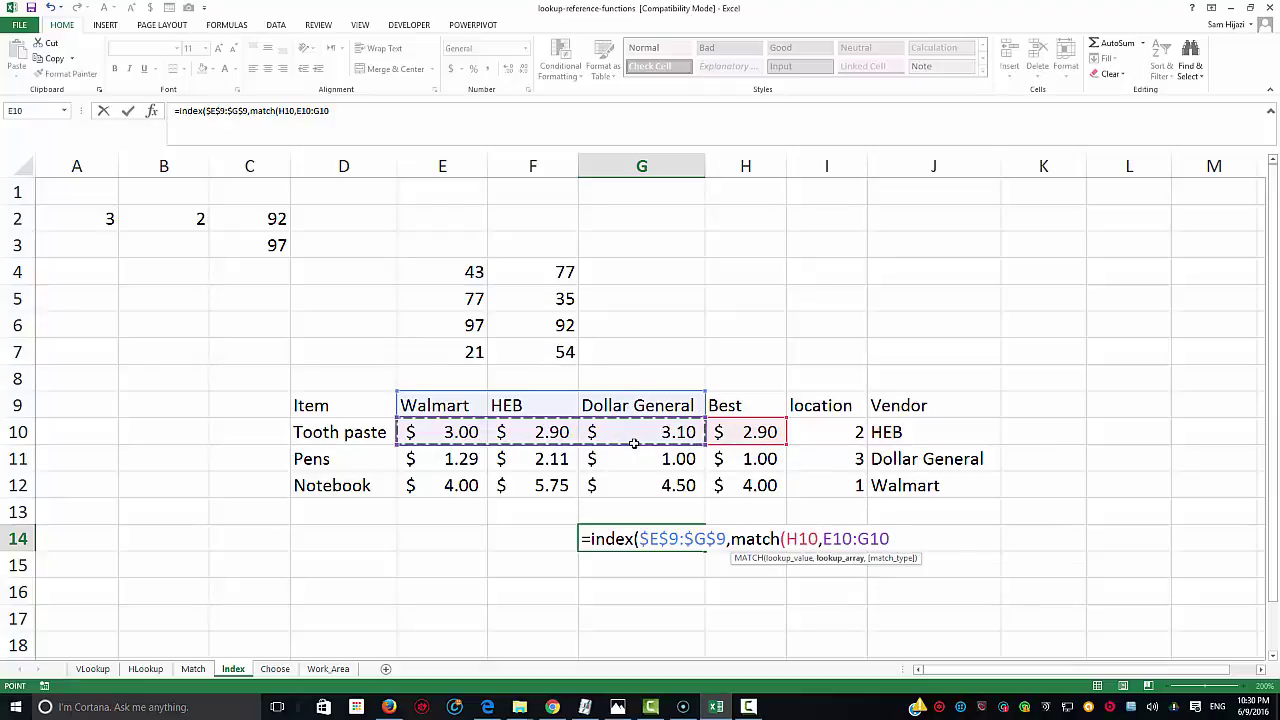
text(,0)
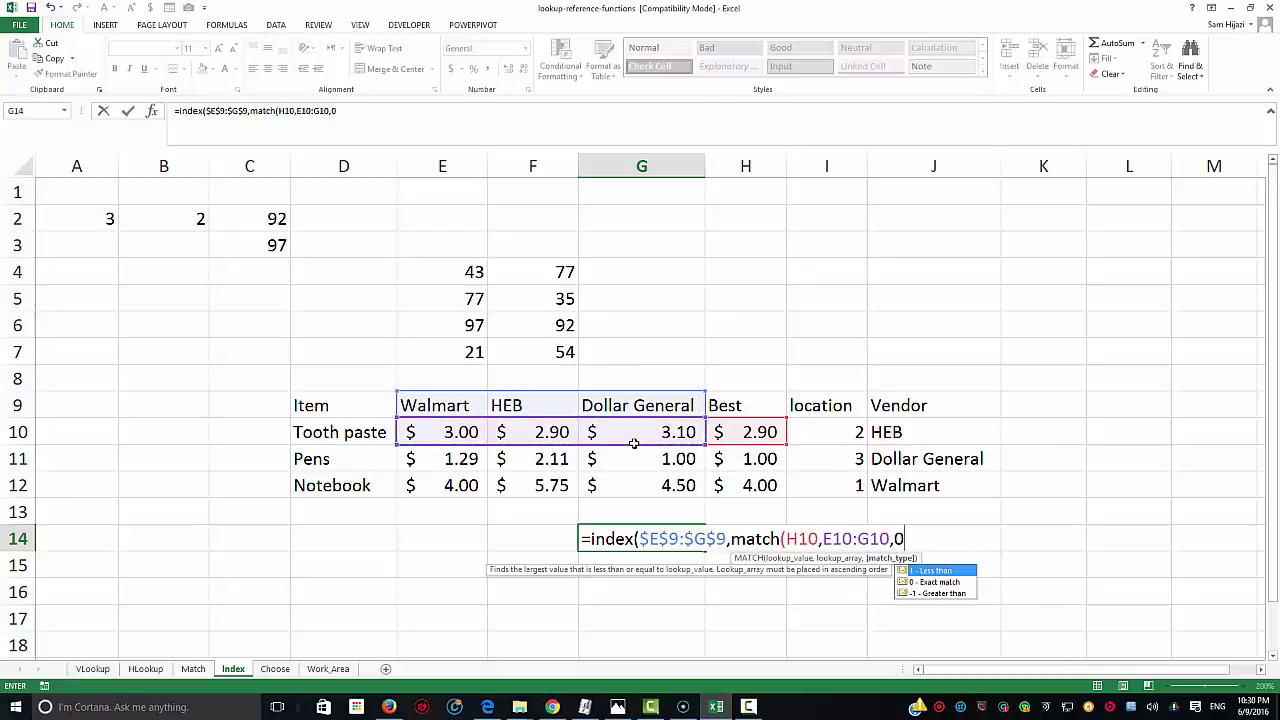
text()))
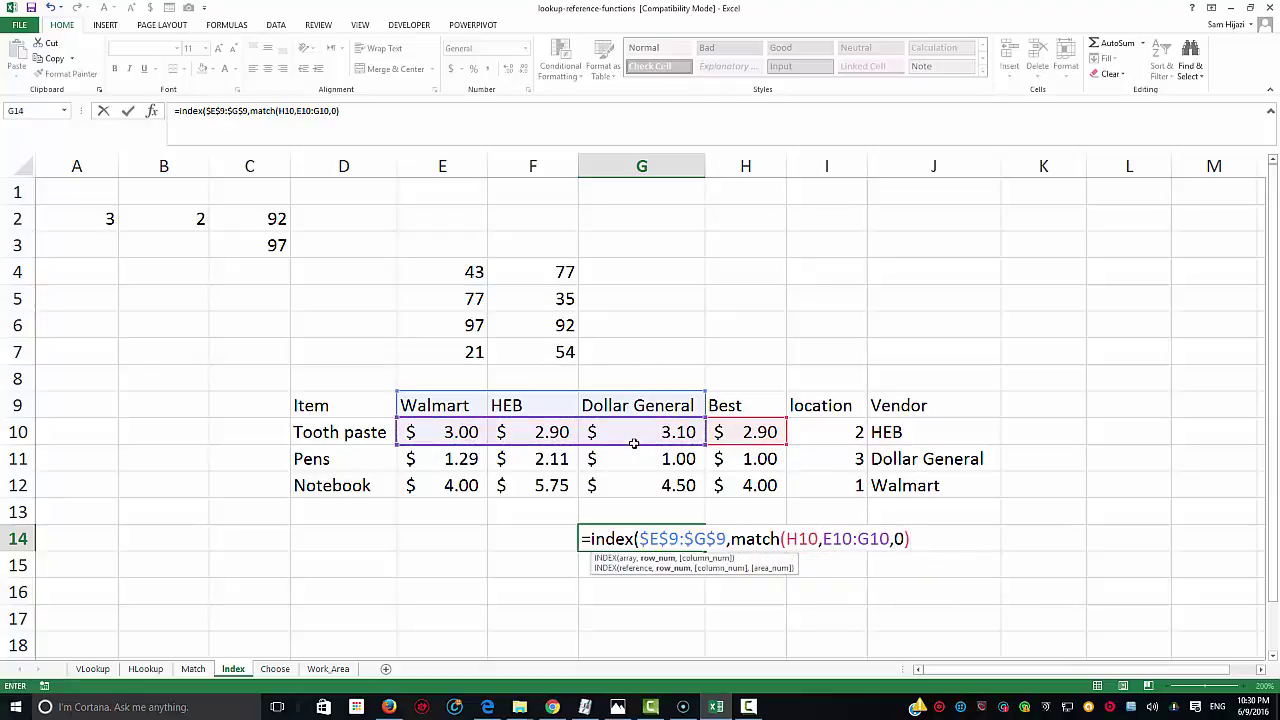
text())
key(ctrl+Return)
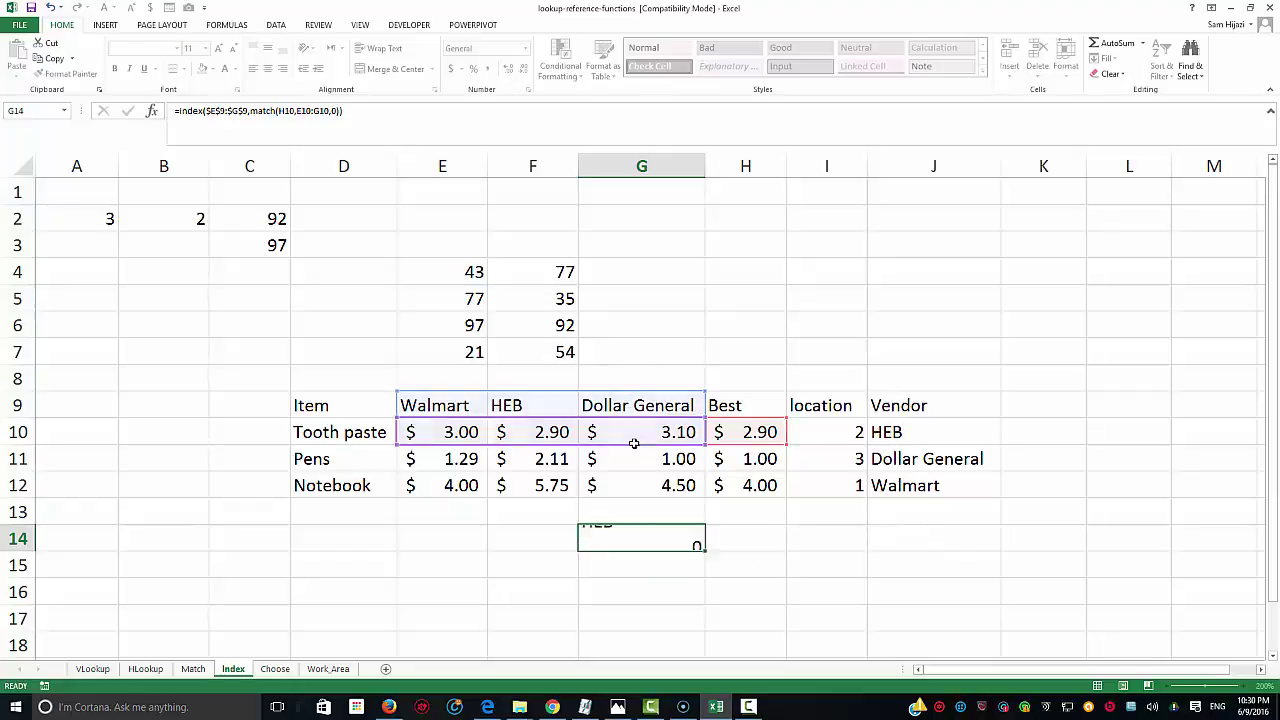
Fill the combined INDEX and MATCH formula in G14 down to G16
click(648, 543)
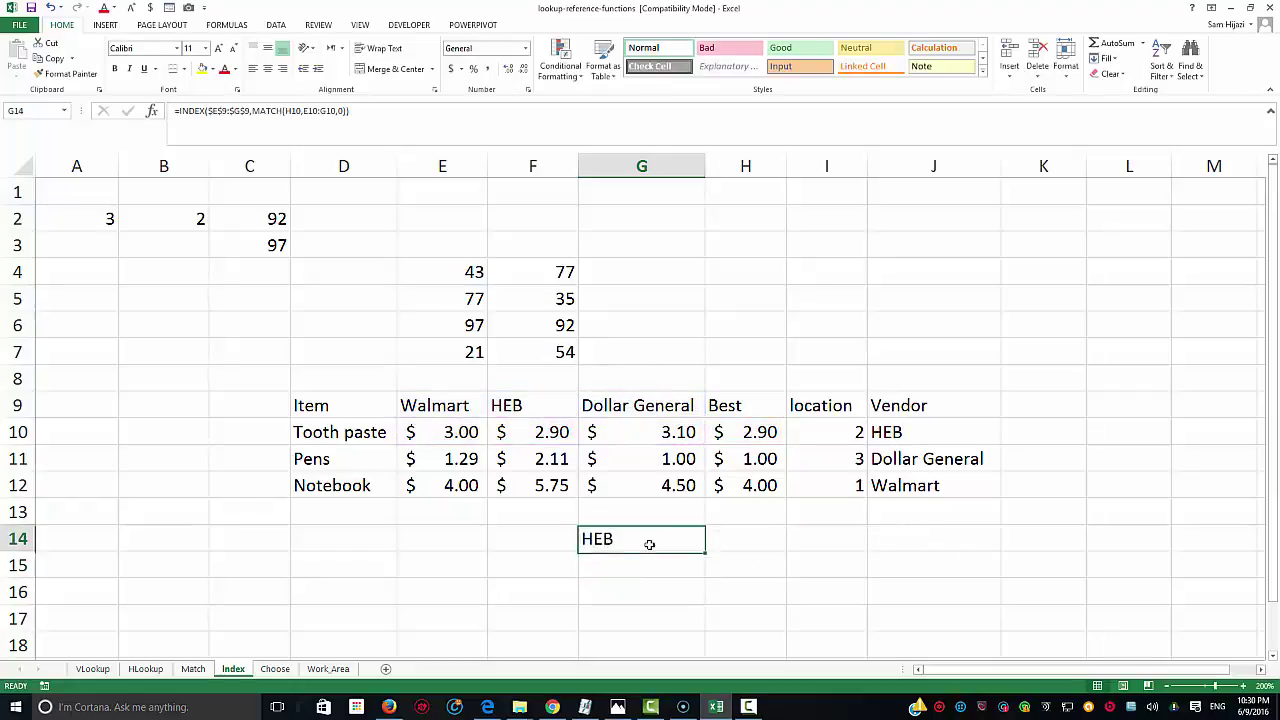
drag(701, 553, 704, 576)
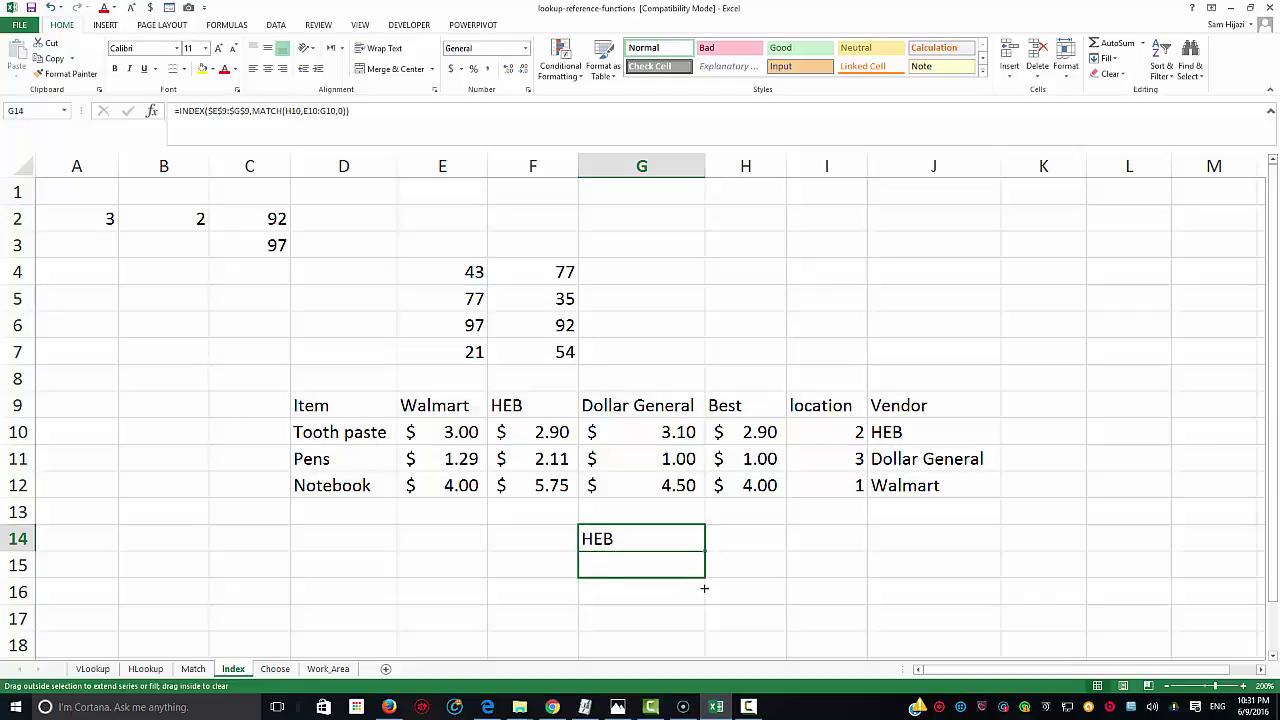
drag(704, 590, 703, 595)
drag(703, 595, 703, 596)
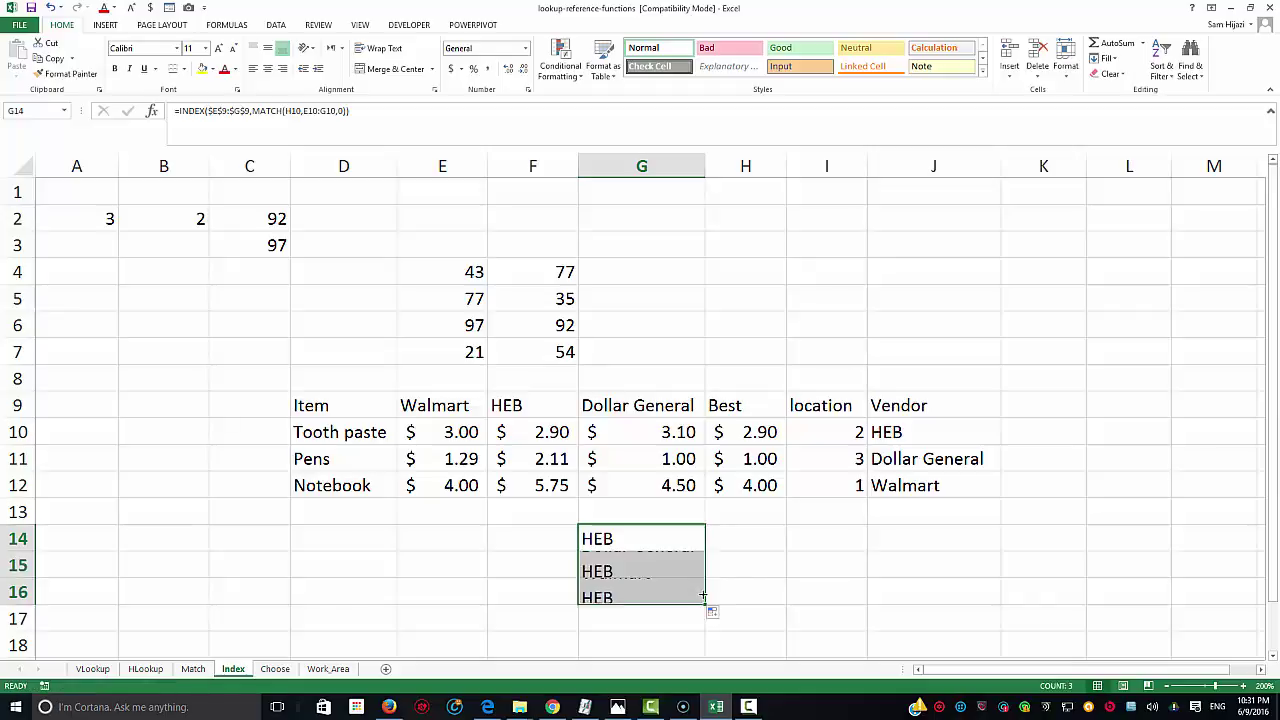